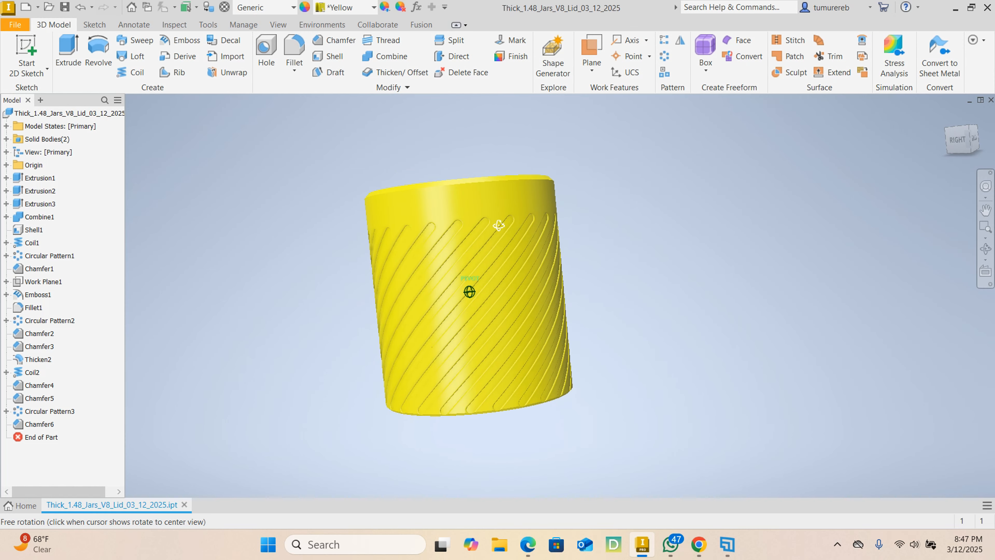
- Hide the Lid solid body and examine the jar's Base on its own from above
left_click(7, 139)
right_click(36, 164)
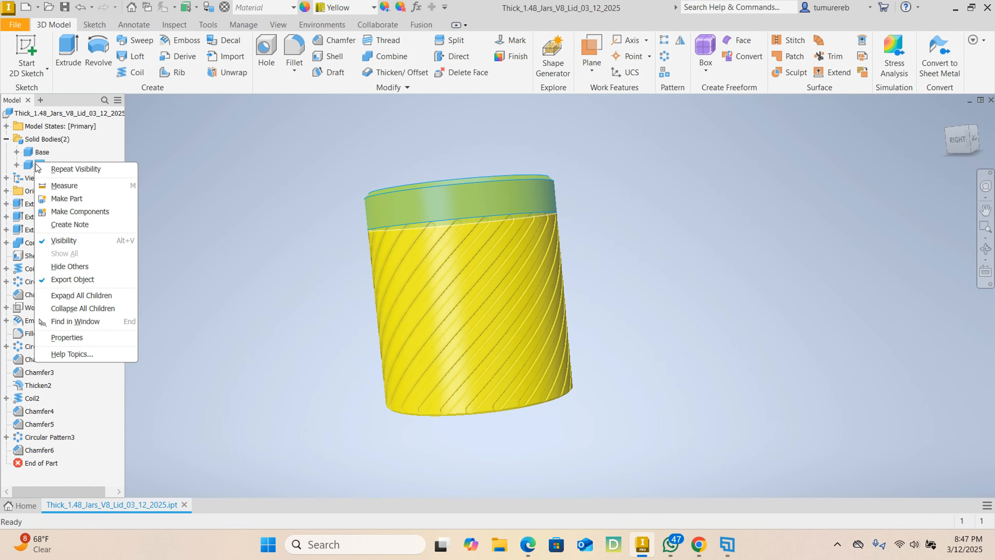
left_click(72, 244)
mouse_move(470, 293)
middle_mouse_down("shift")
mouse_move(496, 305)
mouse_move(518, 335)
mouse_move(467, 290)
mouse_move(409, 271)
mouse_move(521, 274)
middle_mouse_up("shift")
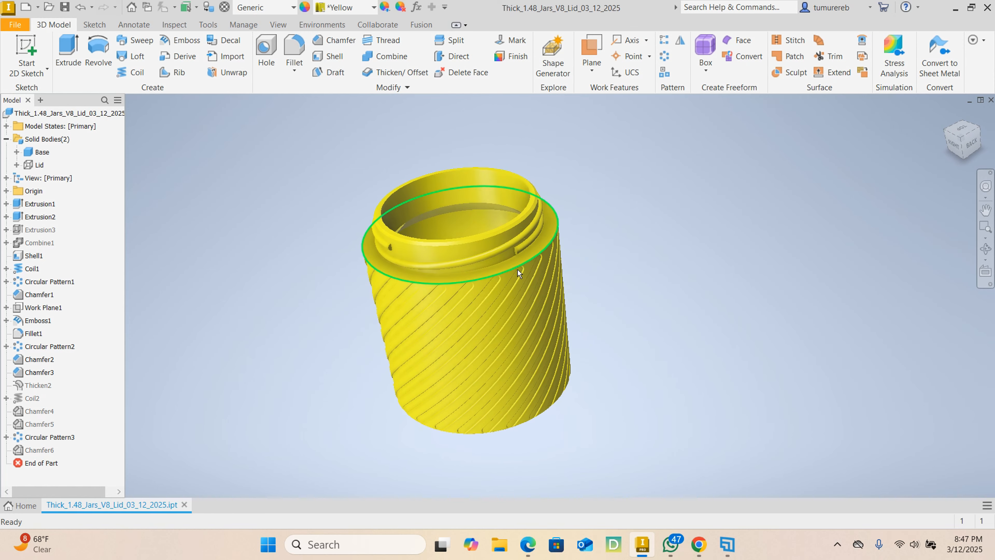
- Hide the Base body, show only the Lid body and view it from the side
left_click(44, 152)
right_click(45, 154)
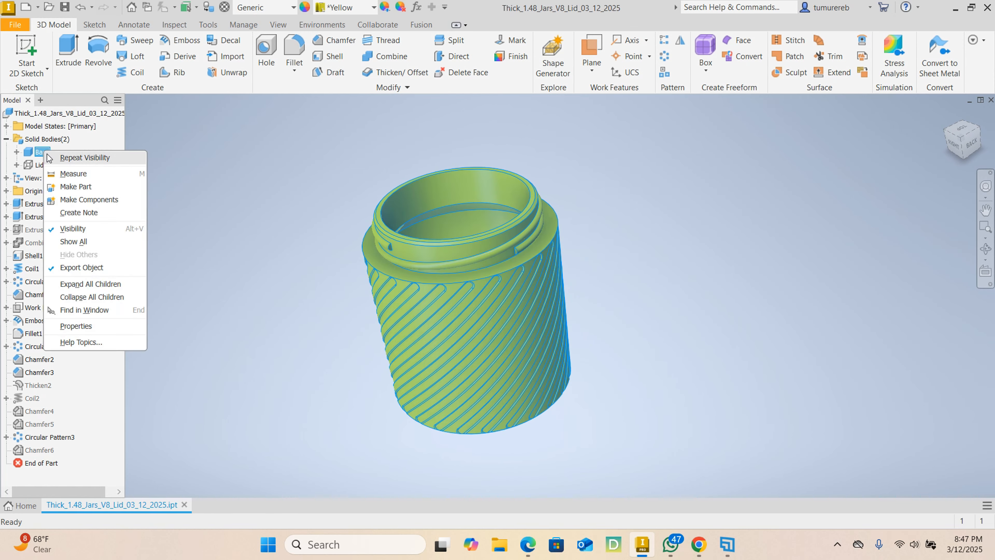
left_click(75, 230)
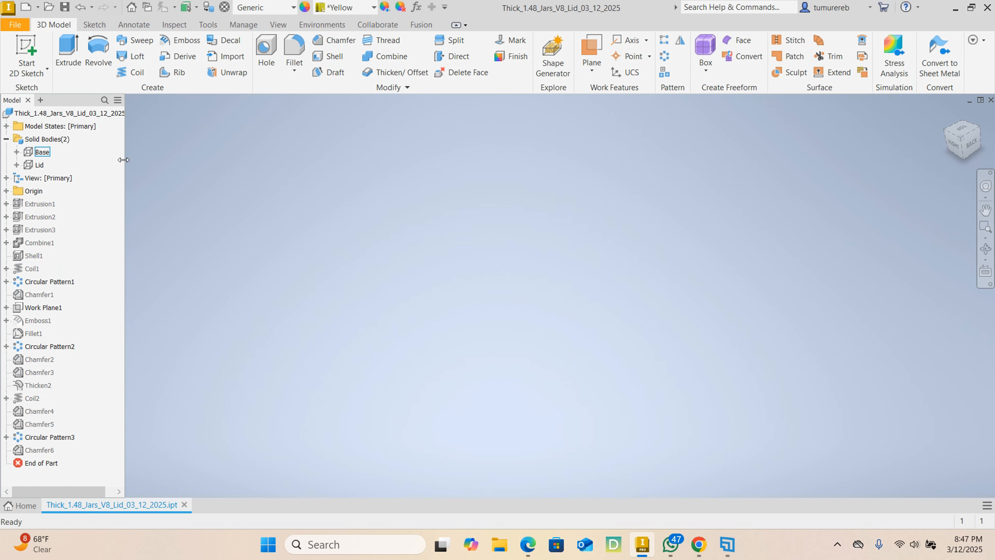
right_click(42, 167)
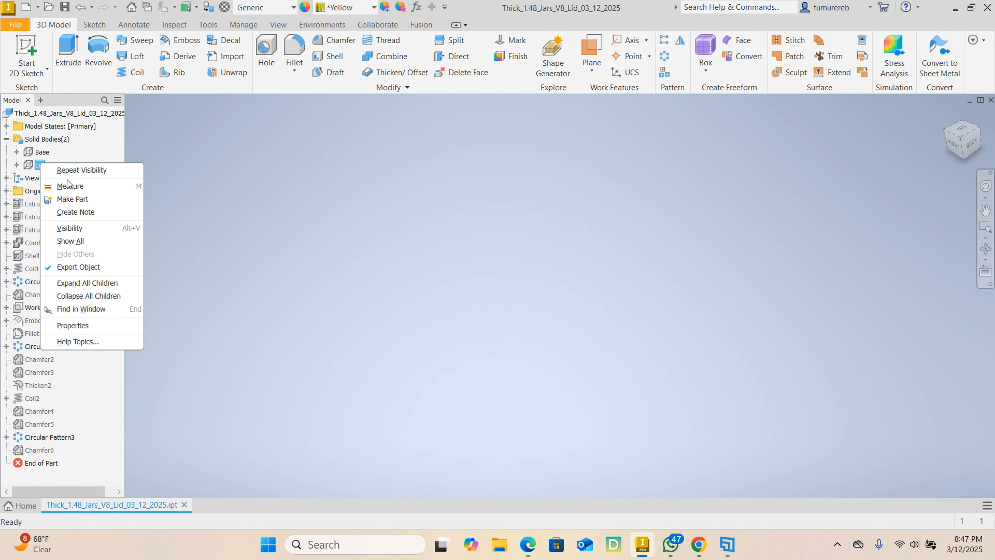
left_click(76, 229)
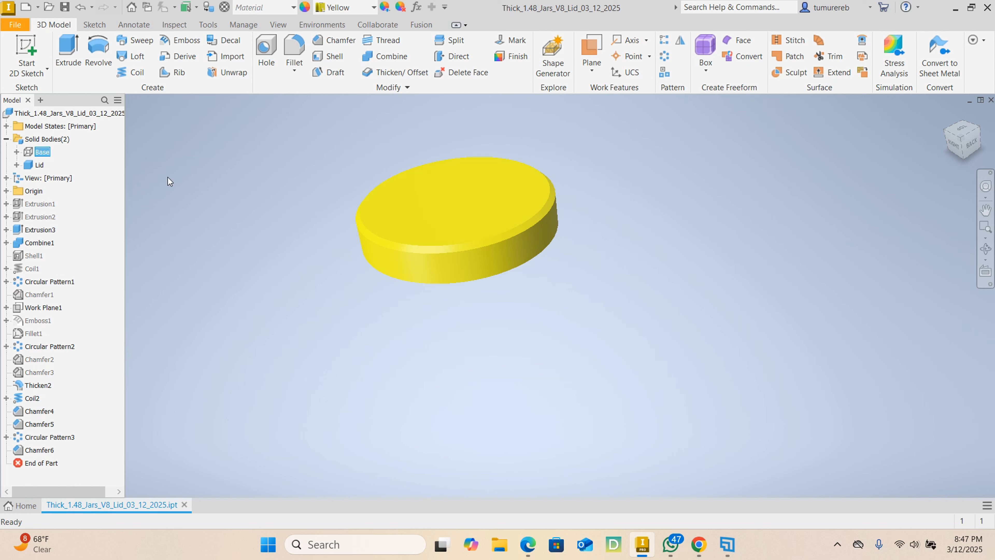
mouse_move(580, 293)
middle_mouse_down("shift")
mouse_move(591, 209)
mouse_move(601, 271)
mouse_move(522, 282)
mouse_move(577, 279)
middle_mouse_up("shift")
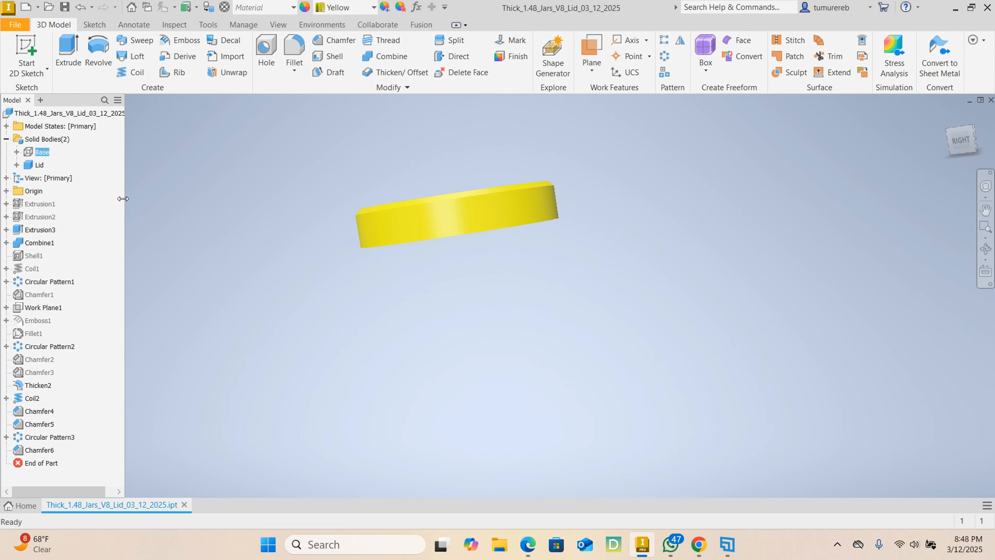
- Toggle the Lid off and on, show the Base body as well, and examine the closed jar from different angles
right_click(37, 165)
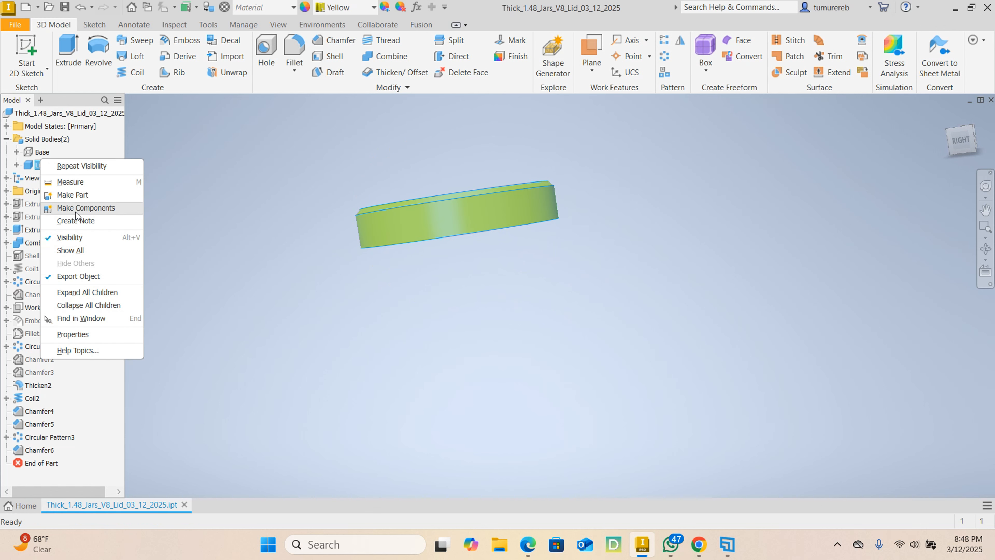
left_click(76, 238)
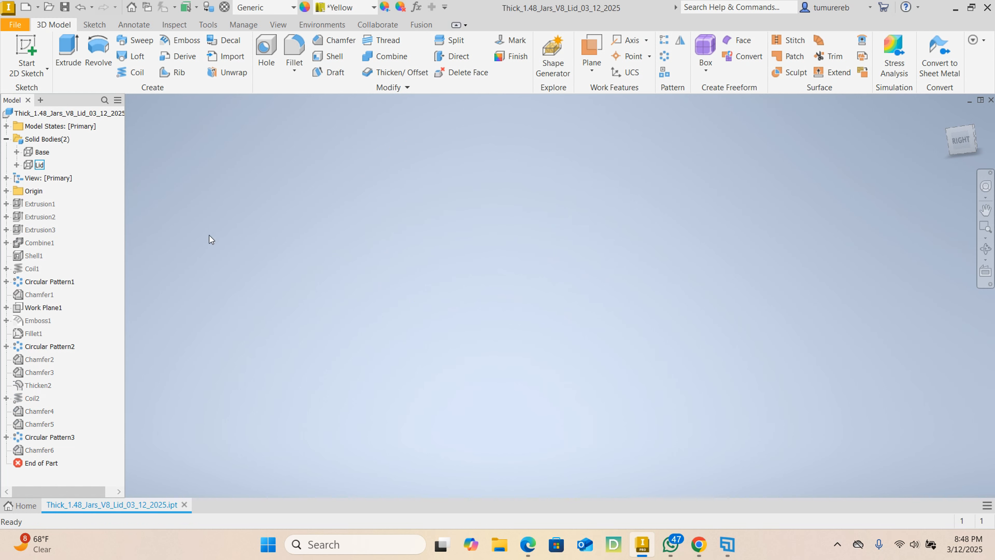
right_click(39, 166)
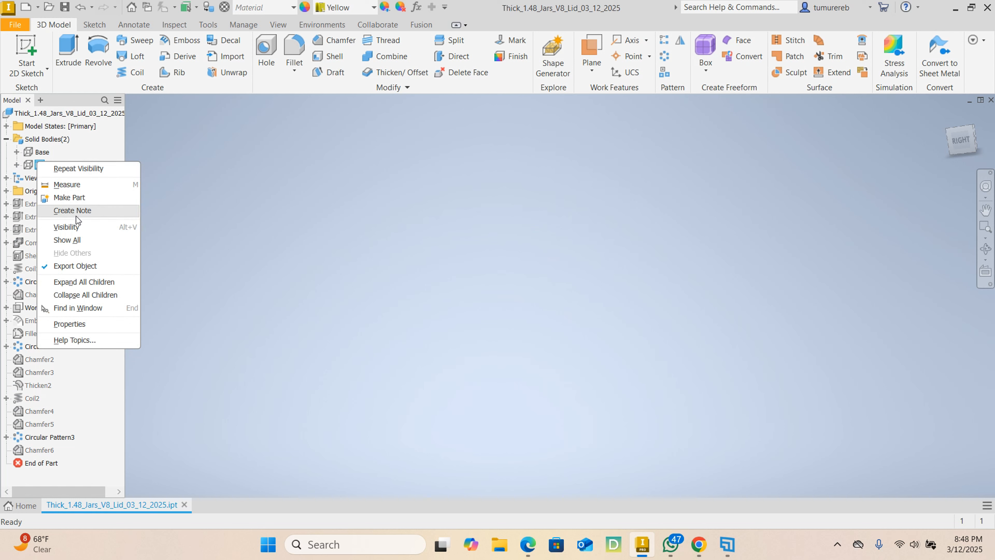
left_click(75, 229)
right_click(43, 152)
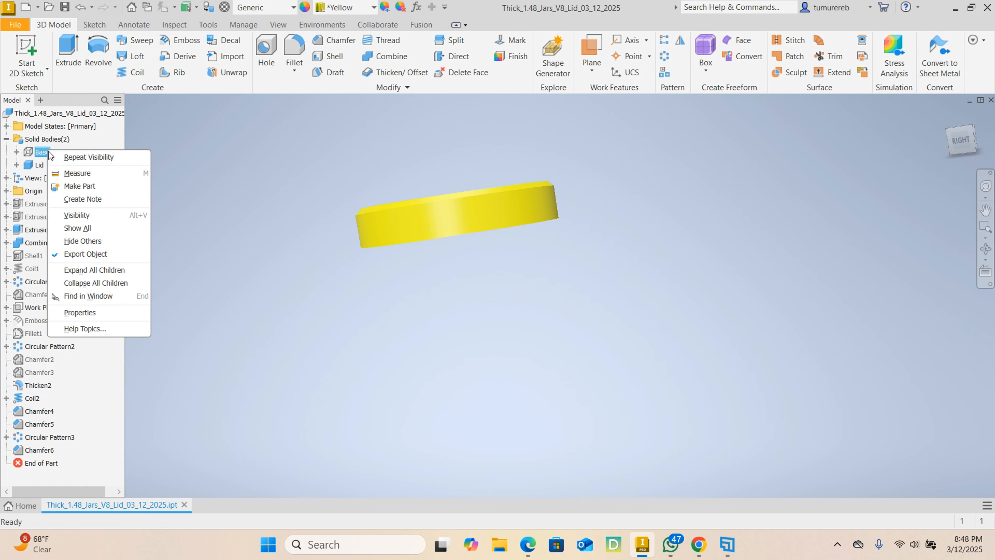
left_click(86, 215)
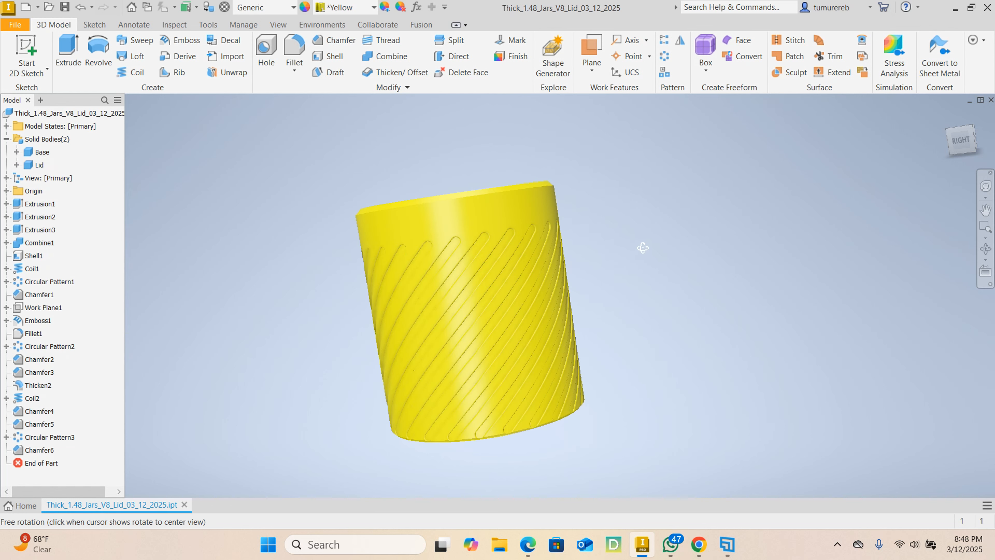
mouse_move(641, 248)
middle_mouse_down("shift")
mouse_move(468, 261)
mouse_move(592, 247)
mouse_move(576, 260)
middle_mouse_up("shift")
middle_click_drag(577, 223, 586, 259)
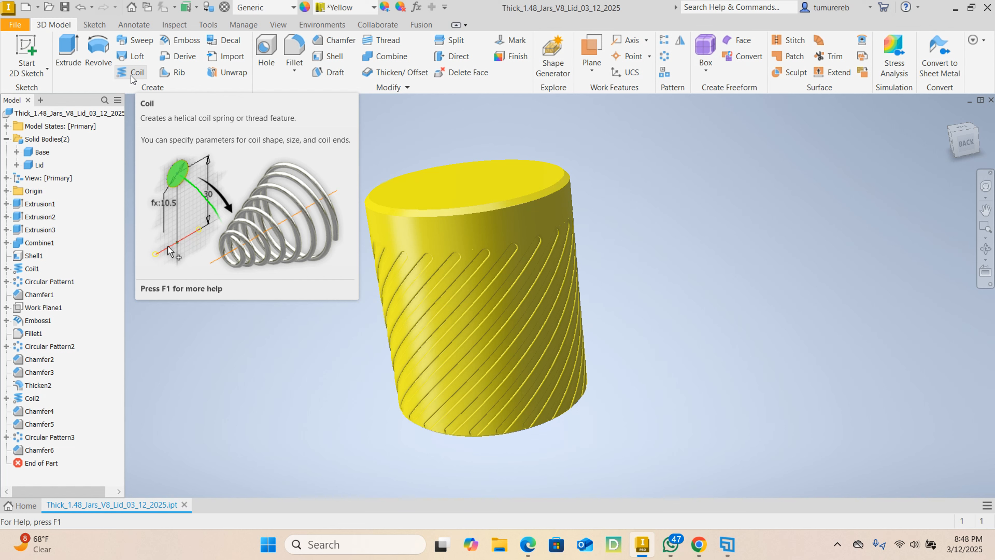
- Hide the Lid body again and examine the thread around the Base's neck from several sides
left_click(41, 152)
right_click(38, 166)
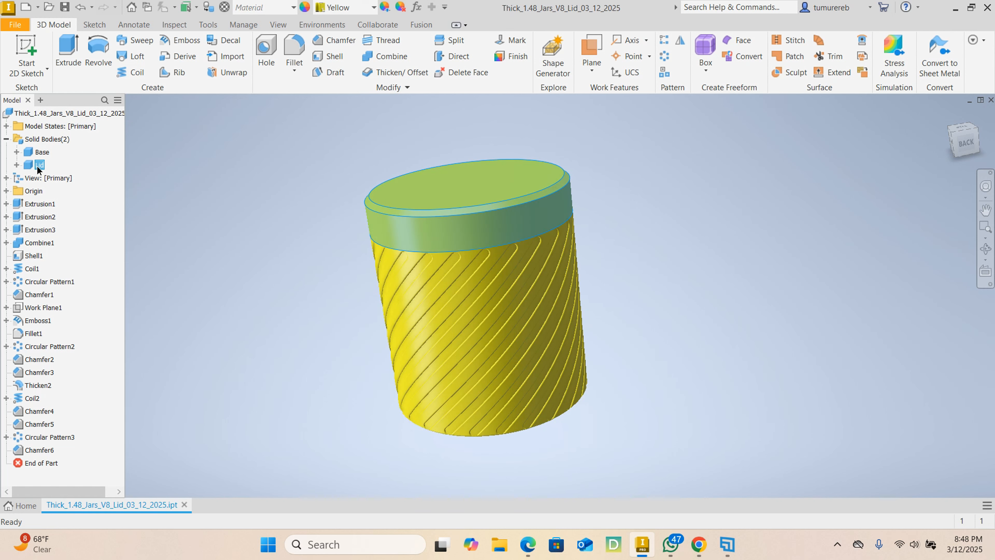
left_click(65, 246)
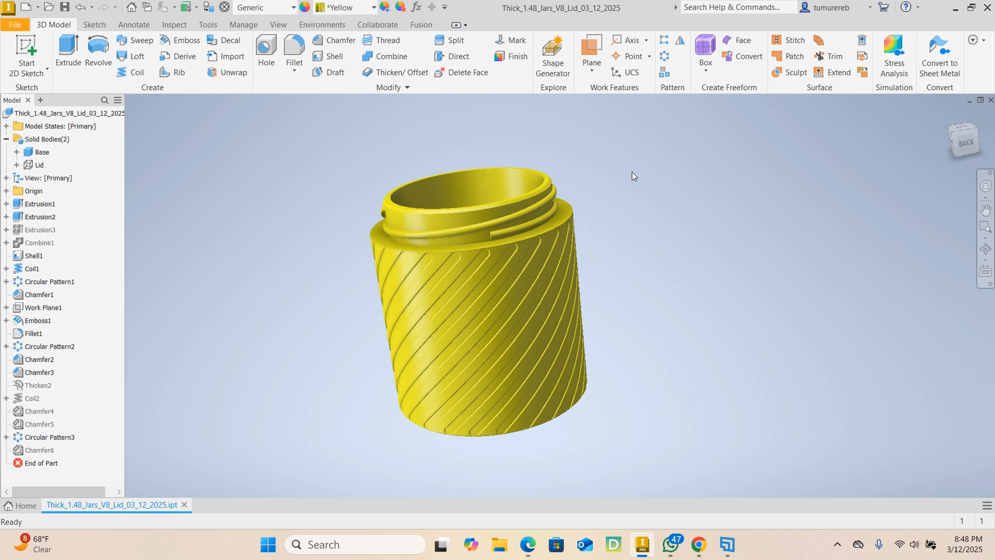
mouse_move(494, 203)
middle_mouse_down("shift")
mouse_move(420, 211)
mouse_move(422, 223)
mouse_move(291, 258)
mouse_move(385, 247)
mouse_move(327, 239)
middle_mouse_up("shift")
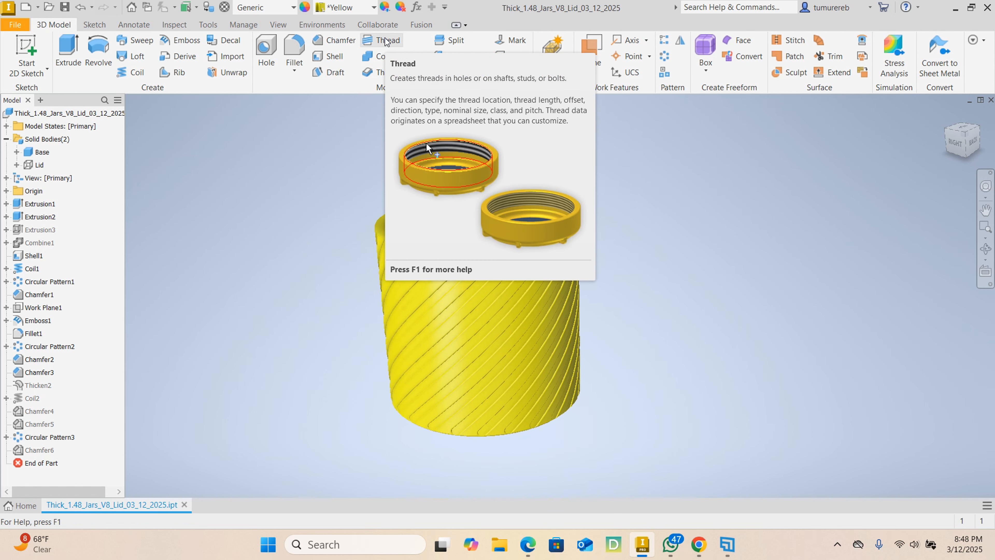
middle_click_drag(659, 191, 652, 197)
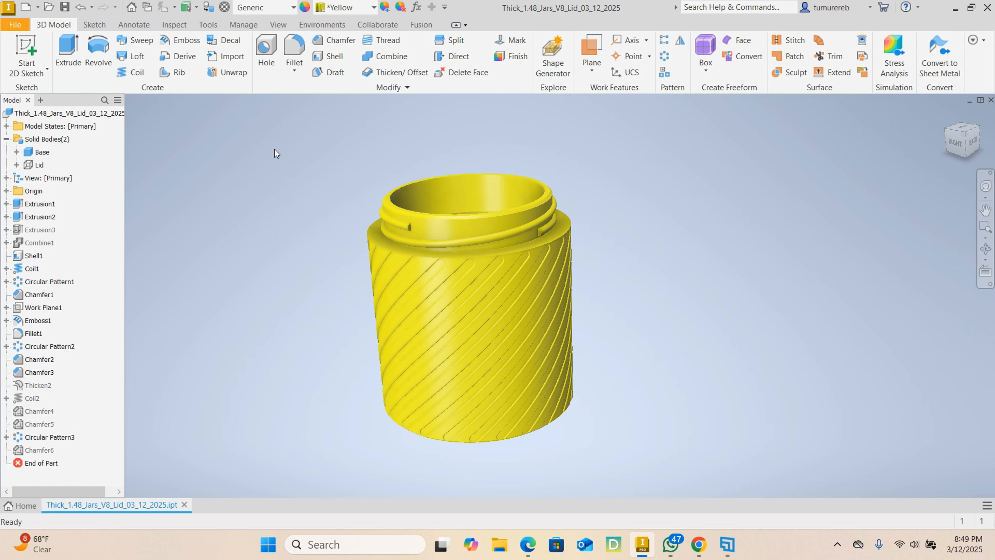
- Create a new part file from the metric Standard (mm).ipt template
left_click(15, 26)
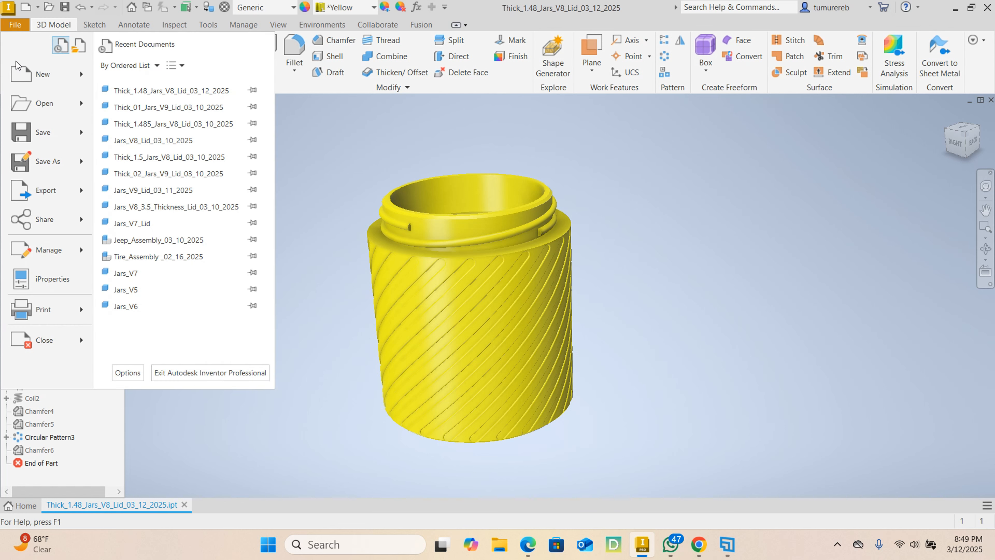
mouse_move(28, 74)
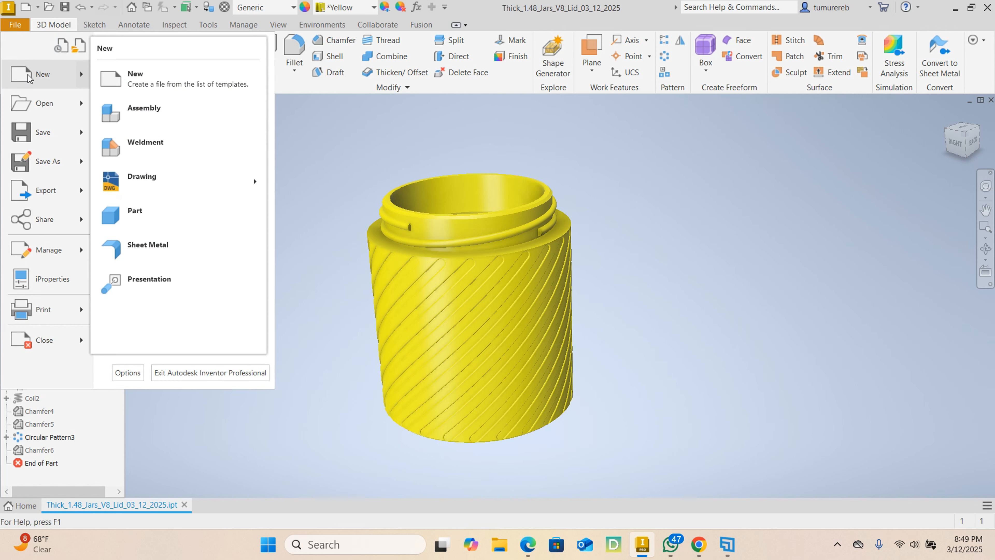
left_click(28, 74)
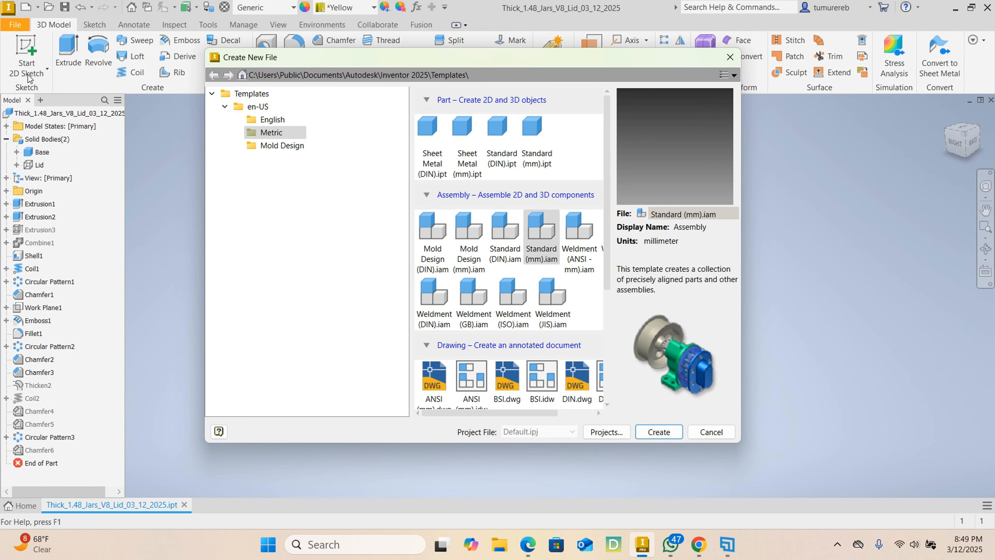
left_click(526, 155)
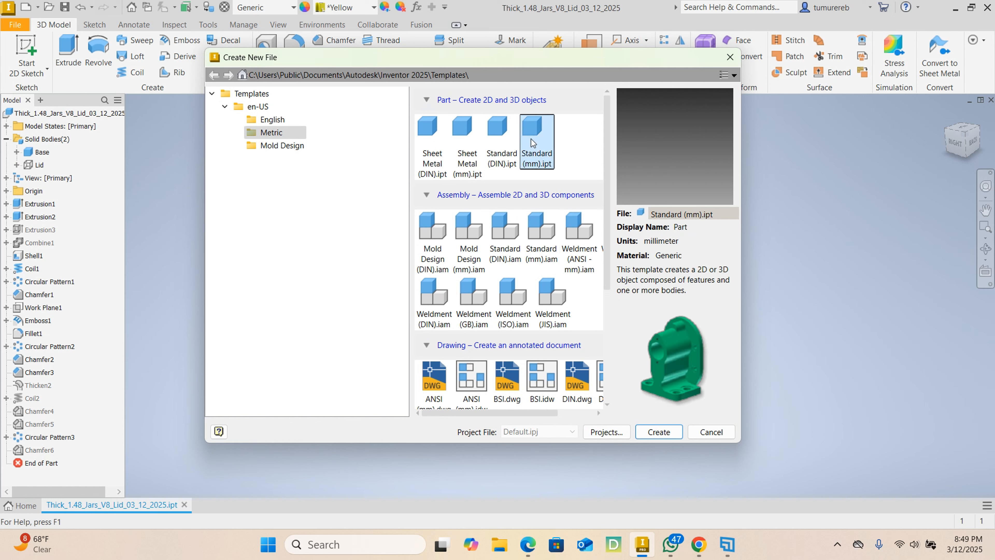
left_click(658, 432)
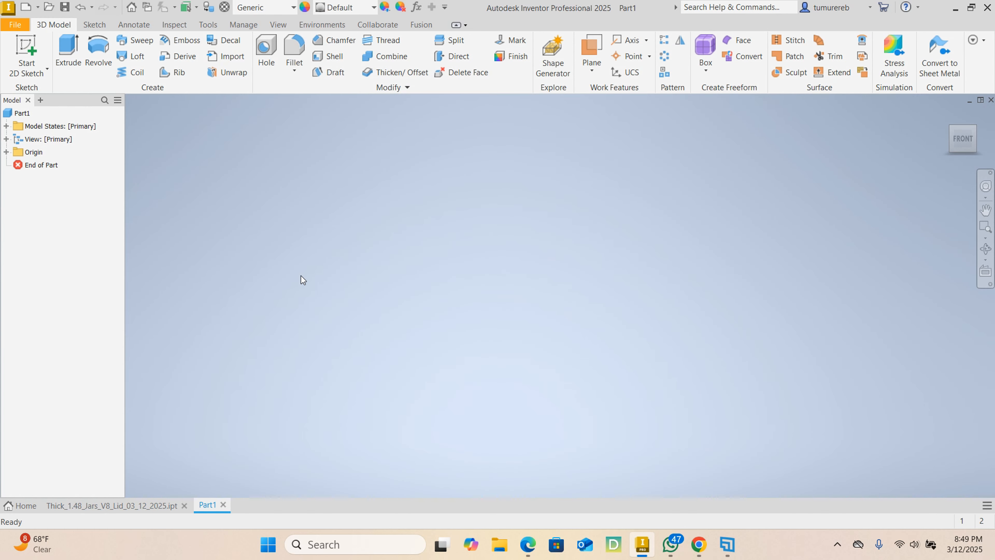
- Start a 2D sketch on the XZ plane and begin a center point circle at the origin
left_click(34, 45)
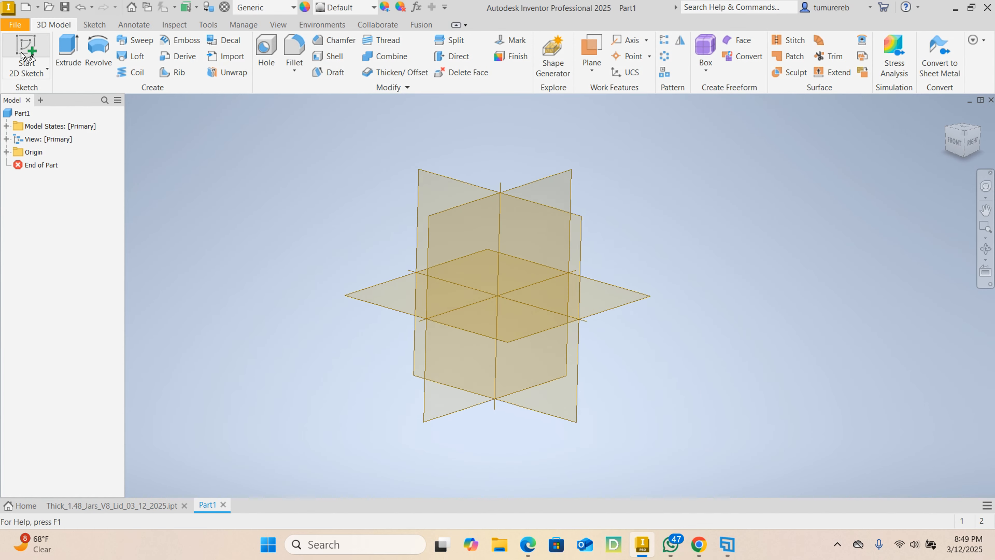
left_click(359, 294)
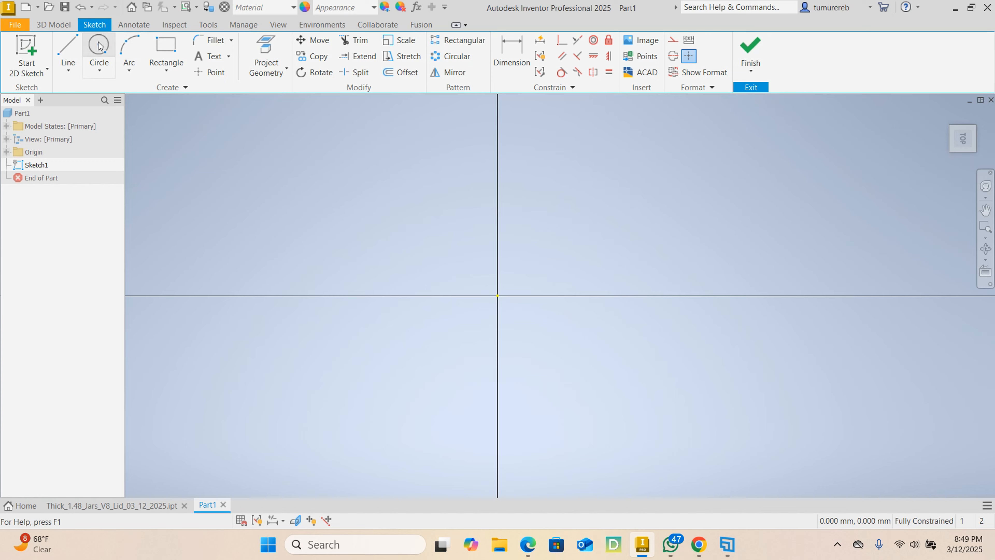
left_click(98, 46)
left_click(497, 295)
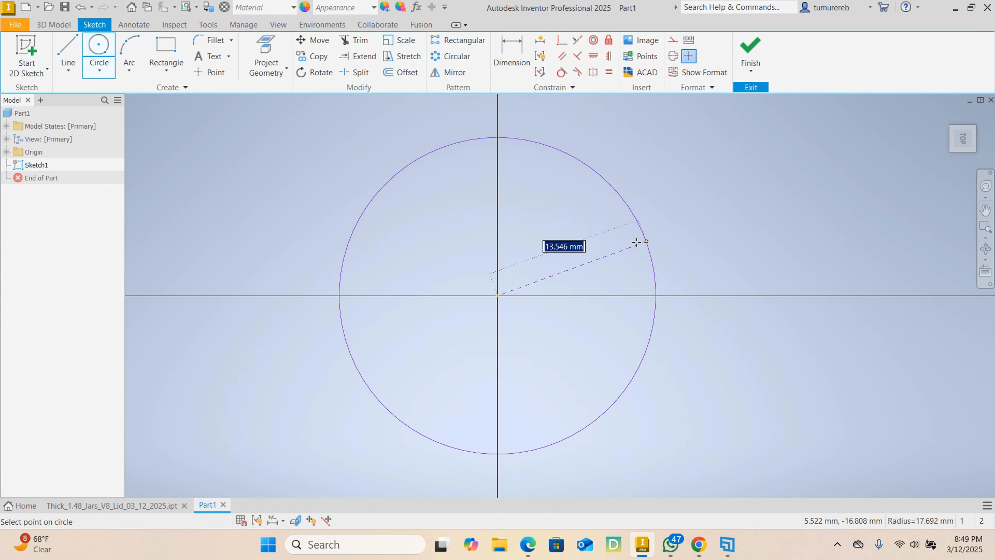
- Switch the circle's size input from radius to diameter and back to radius
right_click(393, 210)
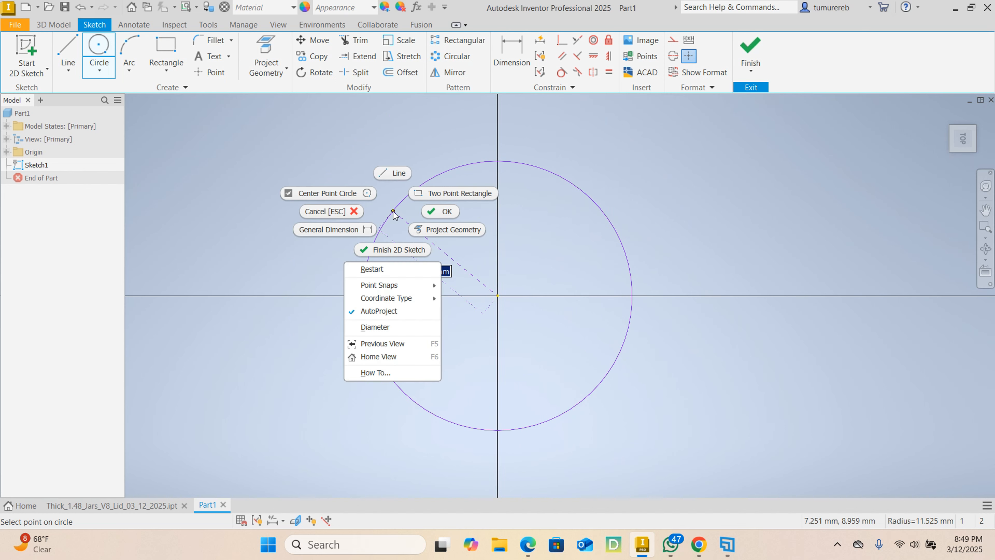
left_click(375, 327)
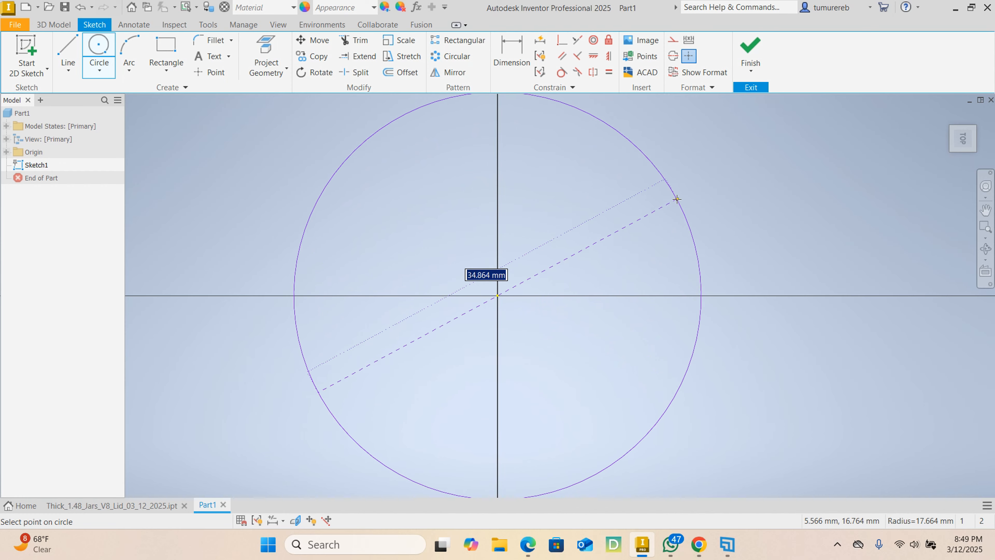
right_click(337, 194)
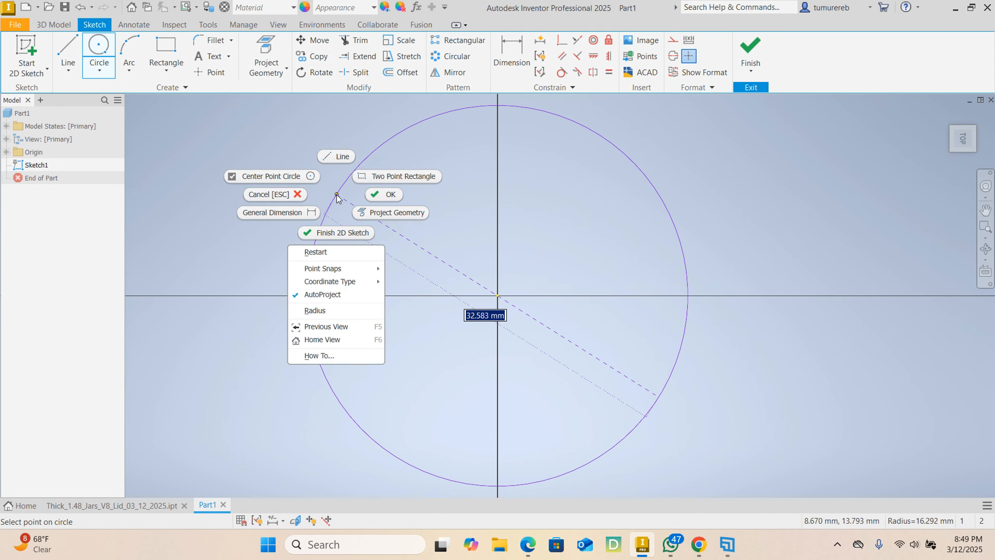
left_click(315, 311)
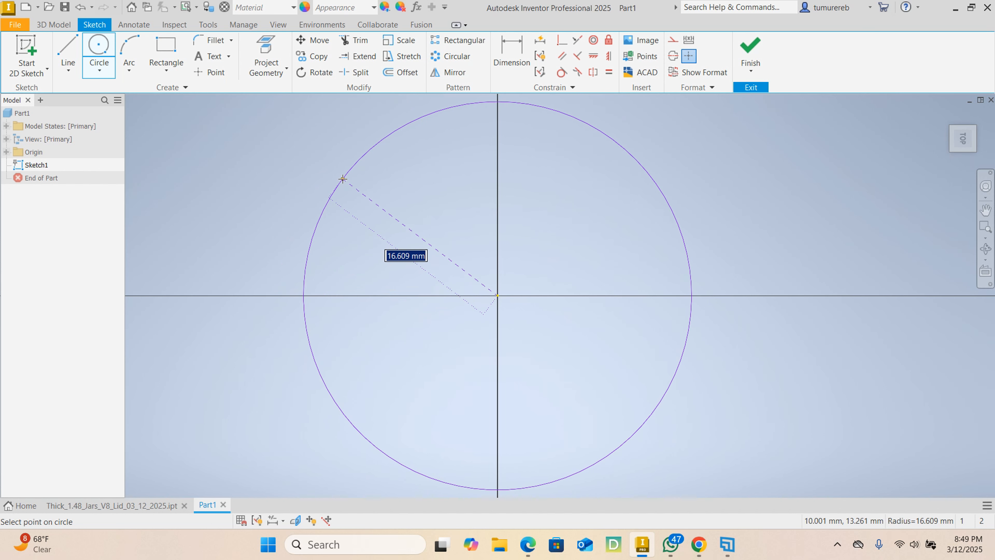
- Set the circle's radius to 40 mm, end the Circle command and finish the sketch
type("40")
key("Return")
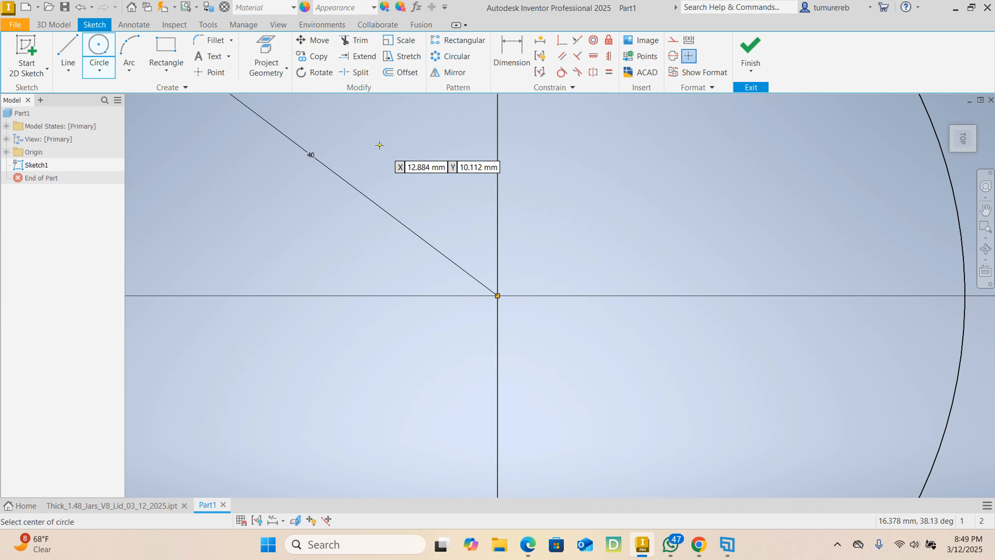
scroll(392, 151, "down", 4)
scroll(493, 186, "up", 3)
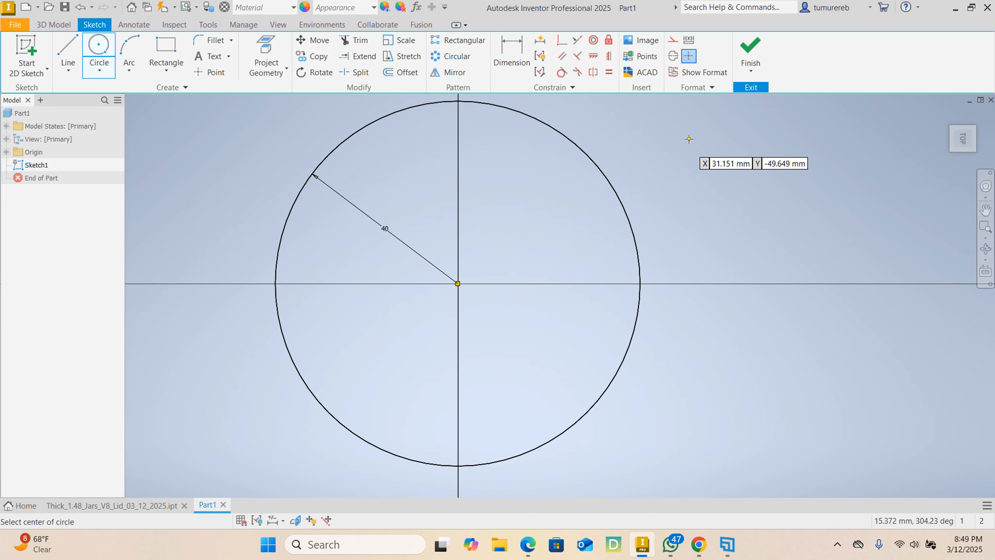
right_click(702, 136)
left_click(739, 137)
scroll(644, 224, "down", 2)
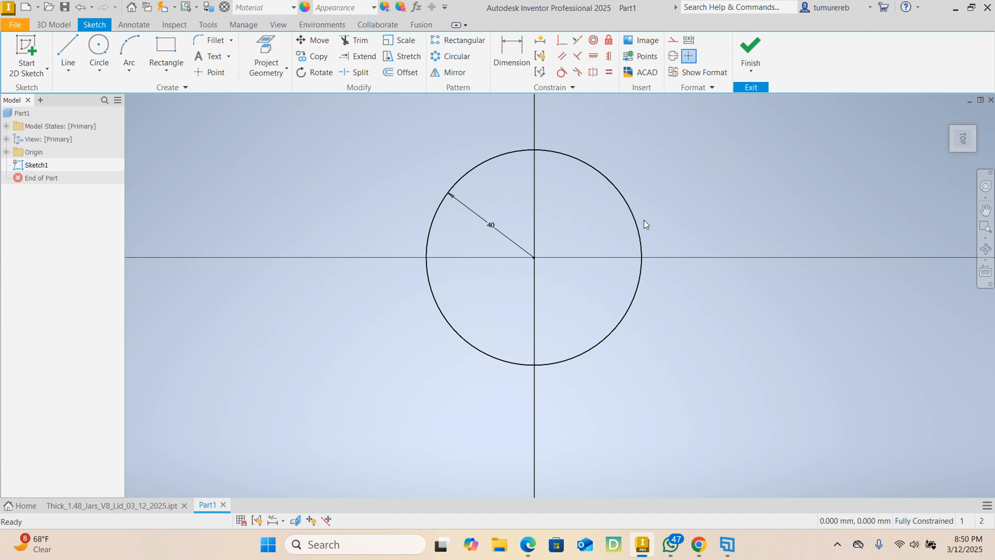
left_click(758, 45)
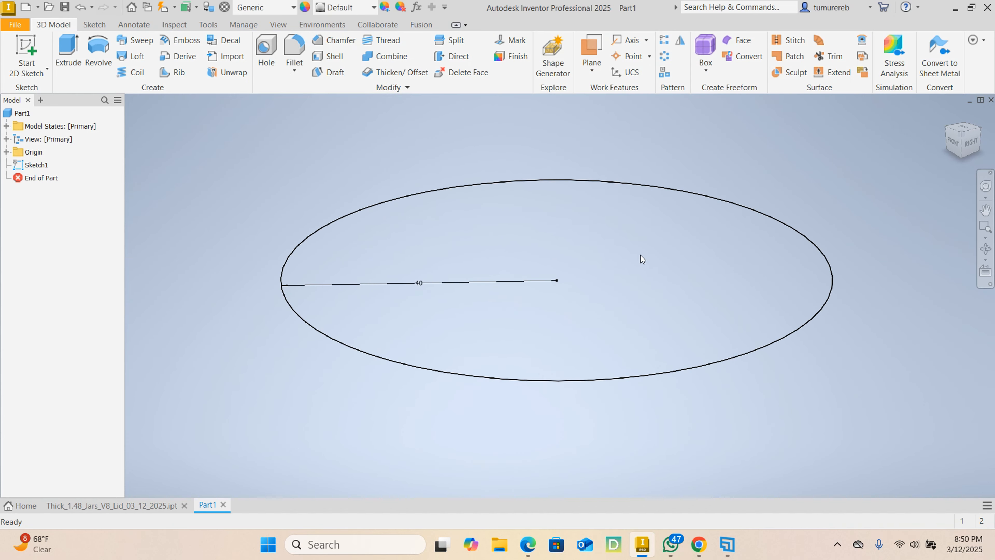
- Extrude the 40 mm radius circle upward by 75 mm to form the jar's solid base body
scroll(641, 255, "down", 2)
middle_click_drag(762, 216, 747, 248)
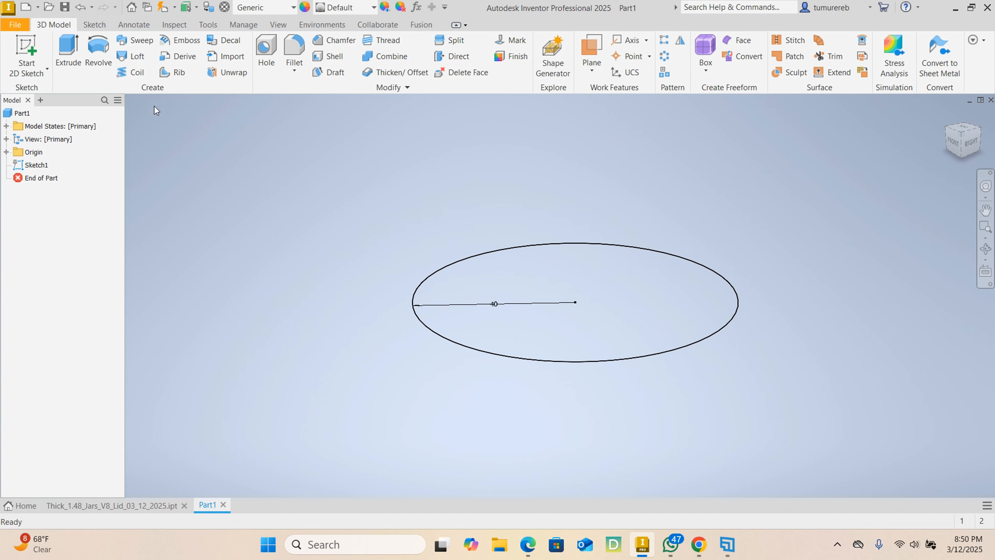
left_click(68, 52)
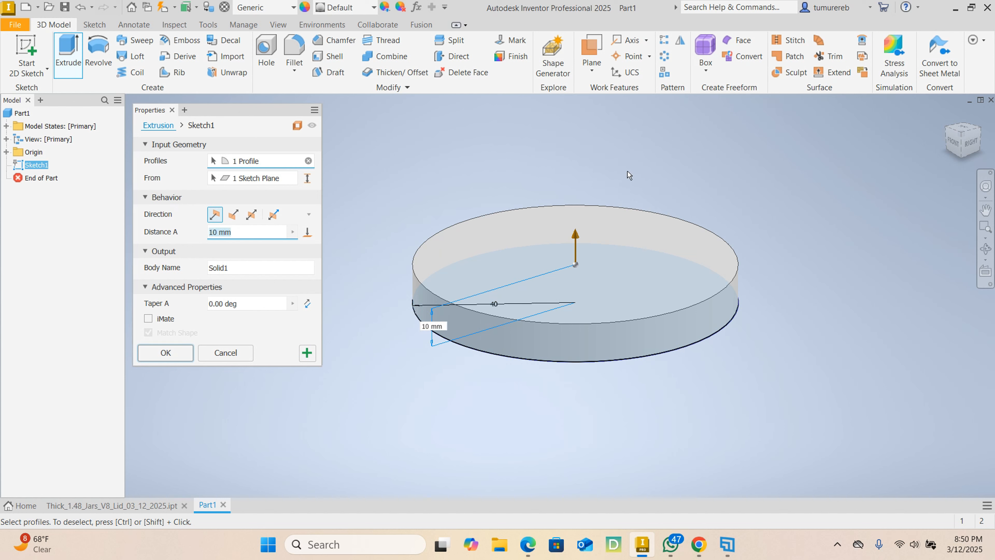
key("BackSpace")
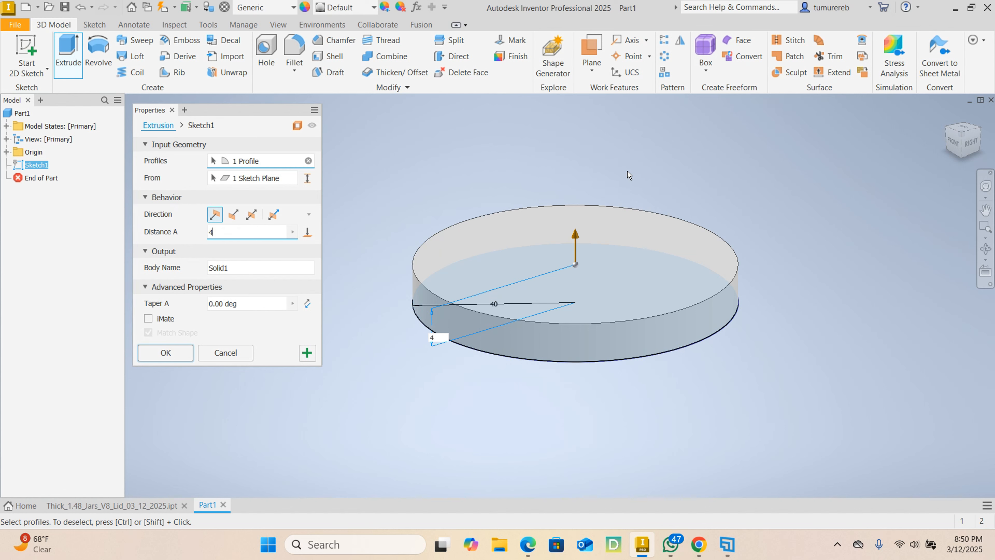
type("75")
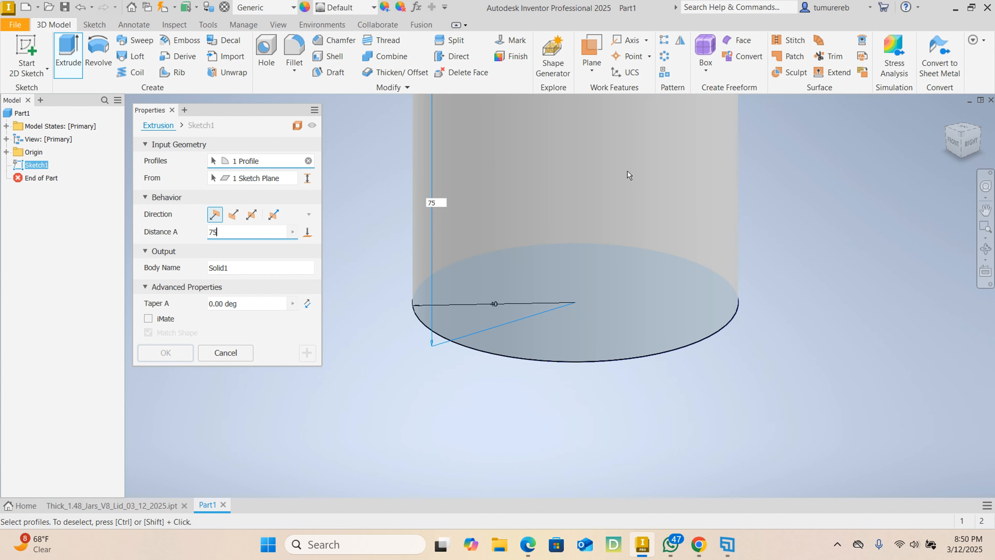
scroll(601, 175, "down", 5)
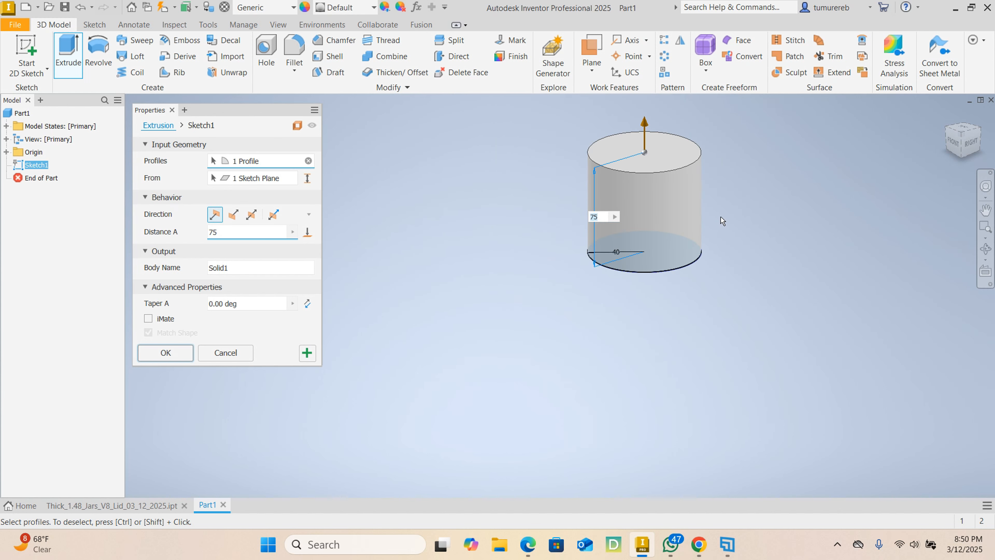
middle_click_drag(690, 292, 663, 274)
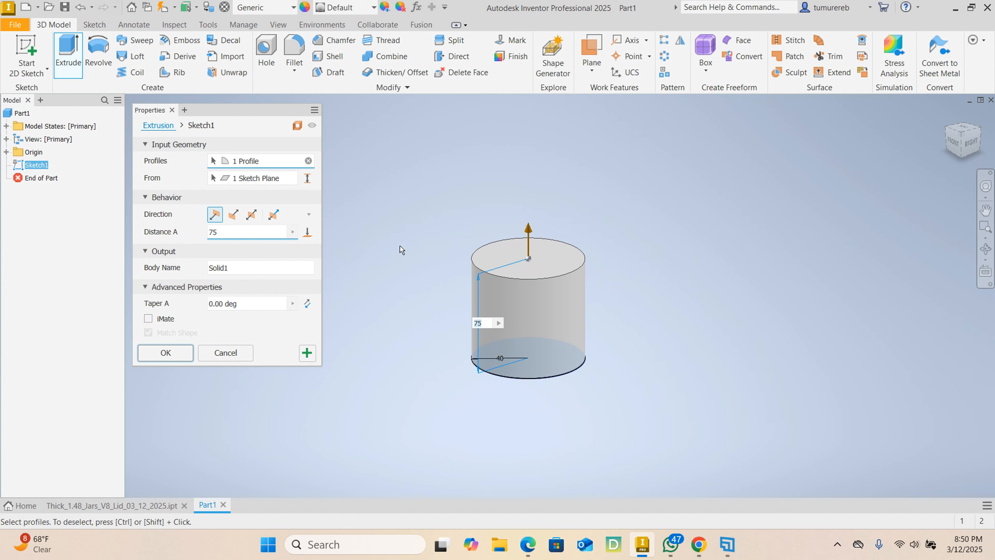
left_click(180, 355)
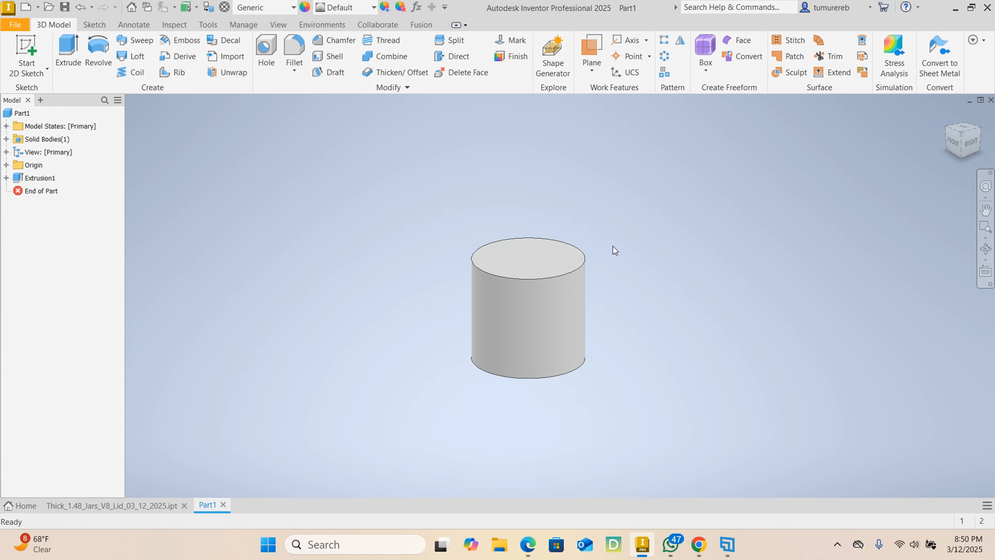
- Sketch a circle with a 34 mm radius centred at the origin on the cylinder's top face and end the Circle command
left_click(537, 270)
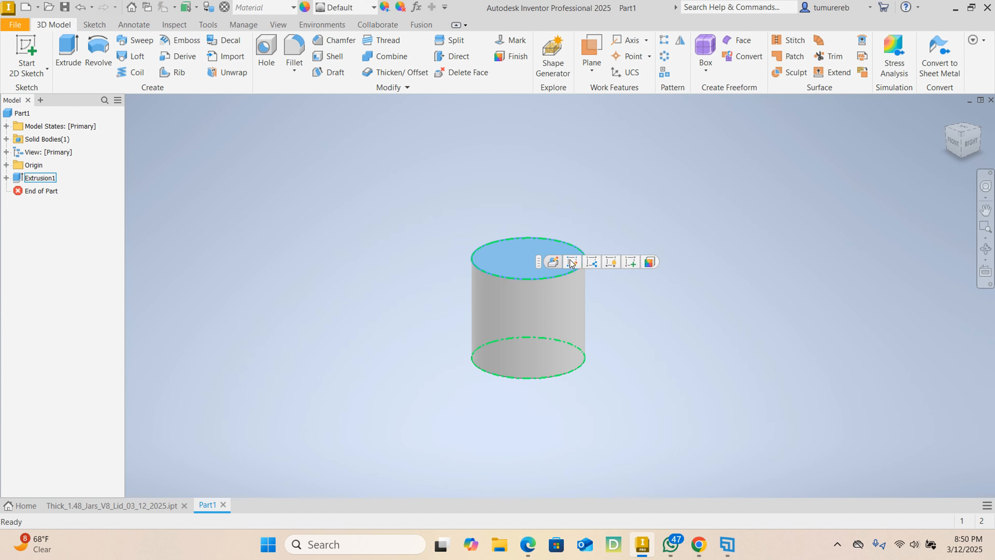
left_click(630, 262)
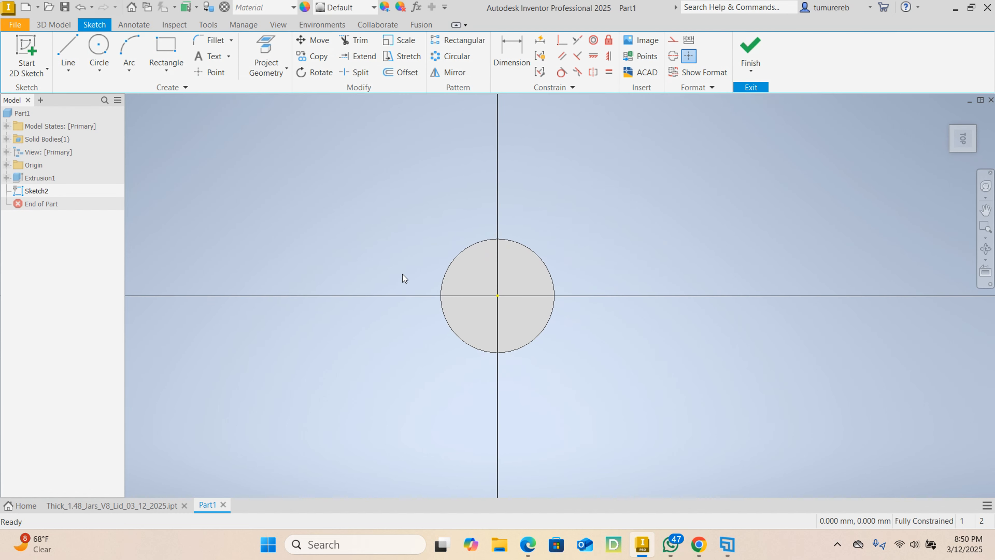
left_click(99, 48)
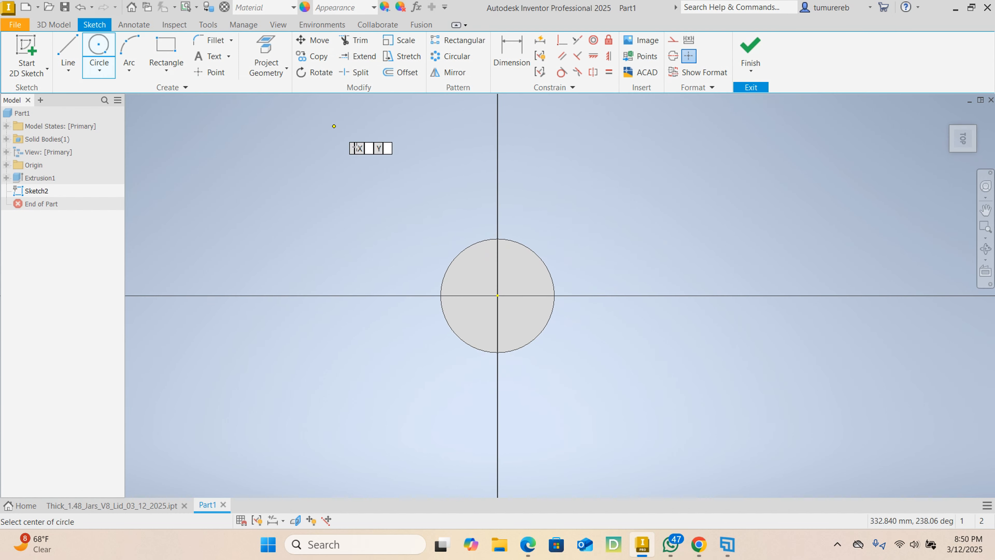
left_click(498, 296)
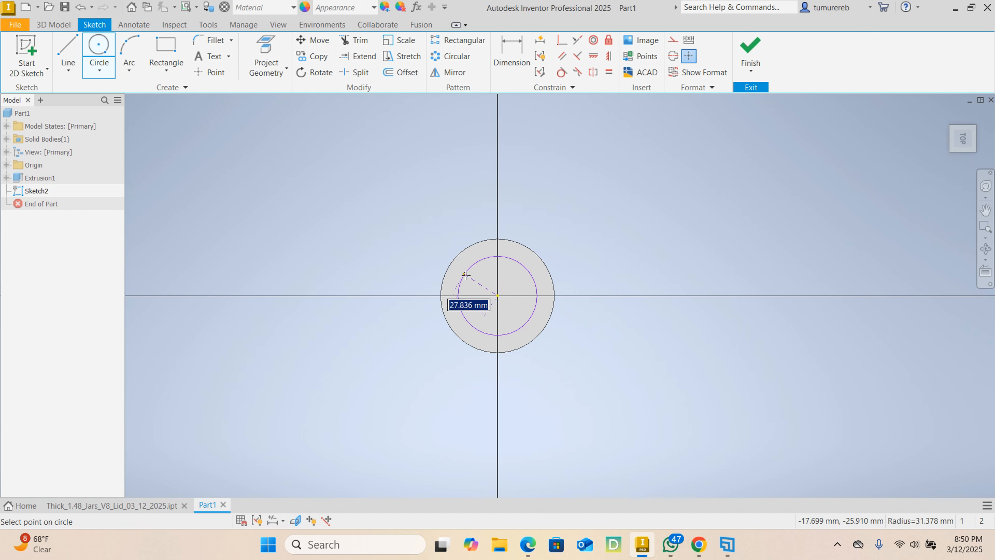
scroll(467, 270, "down", 2)
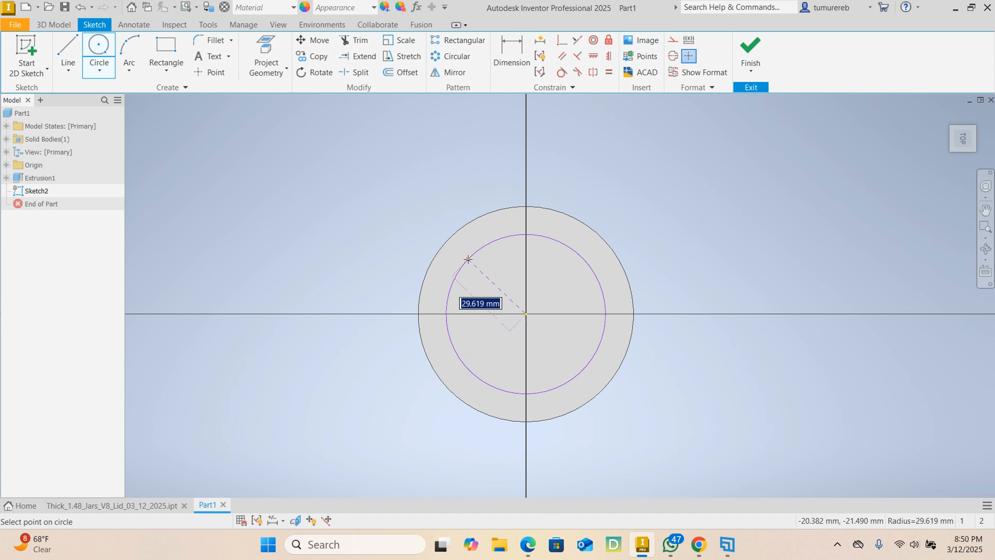
type("34")
key("Return")
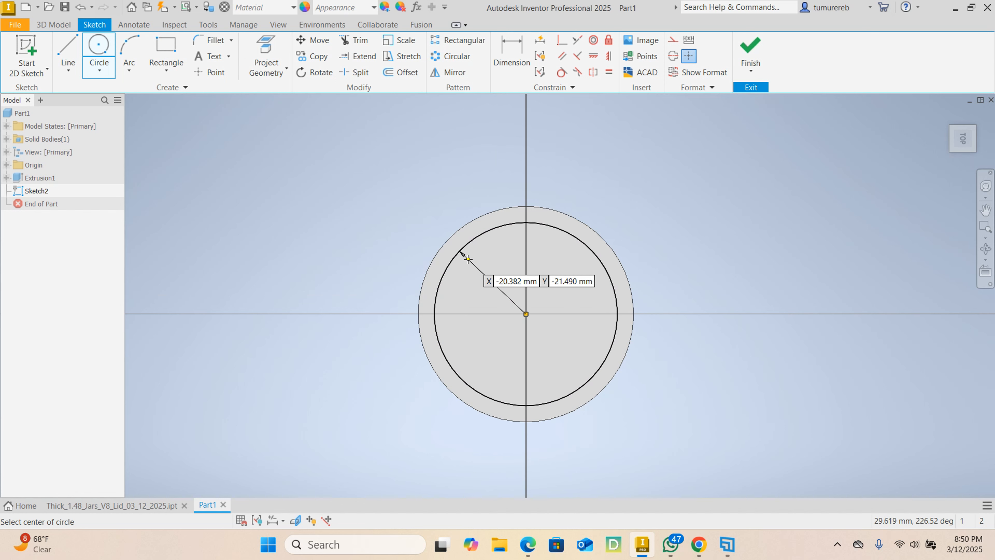
right_click(644, 181)
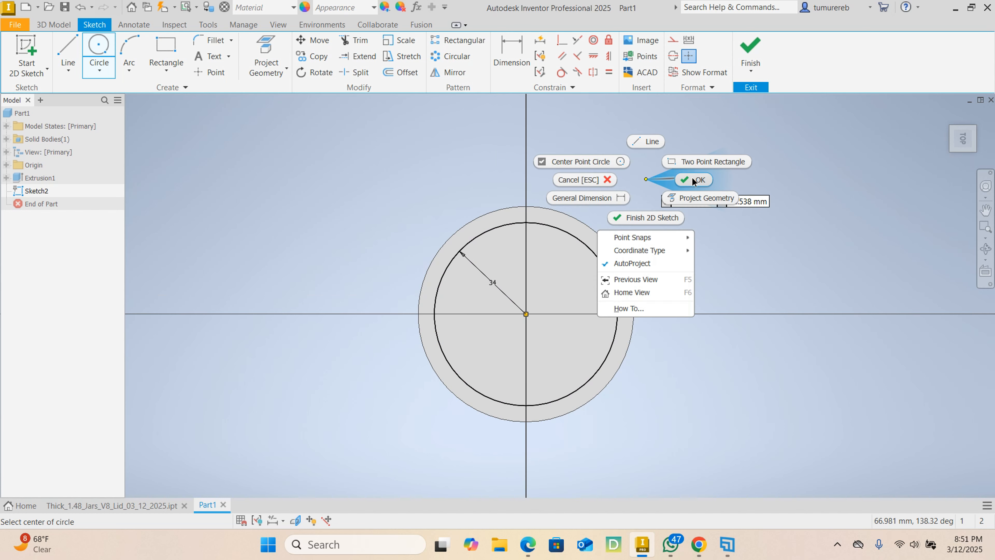
left_click(692, 178)
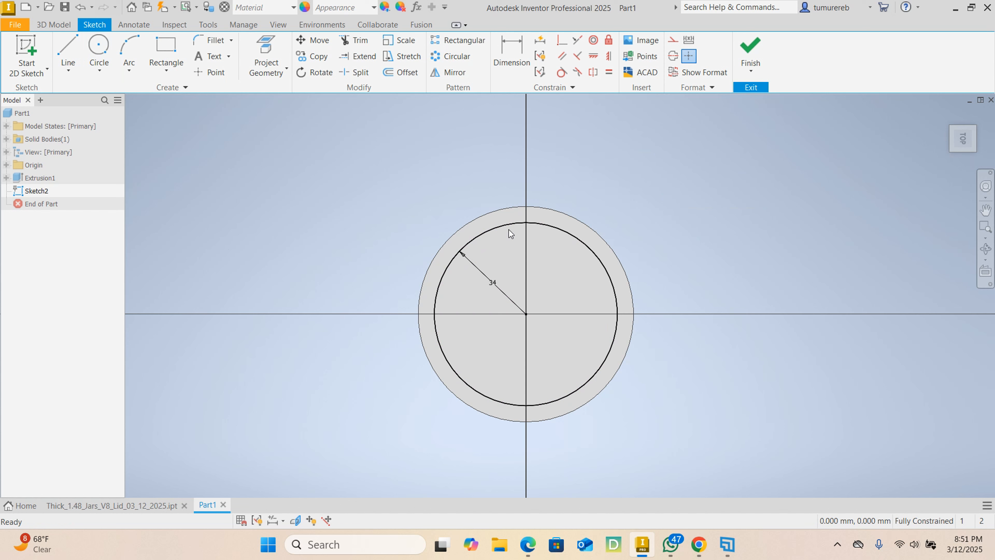
- Check the second extrusion in Thick_1.48_Jars_V8_Lid_03_12_2025.ipt and set the new circle's radius in Part1 to 33 mm
left_click(150, 506)
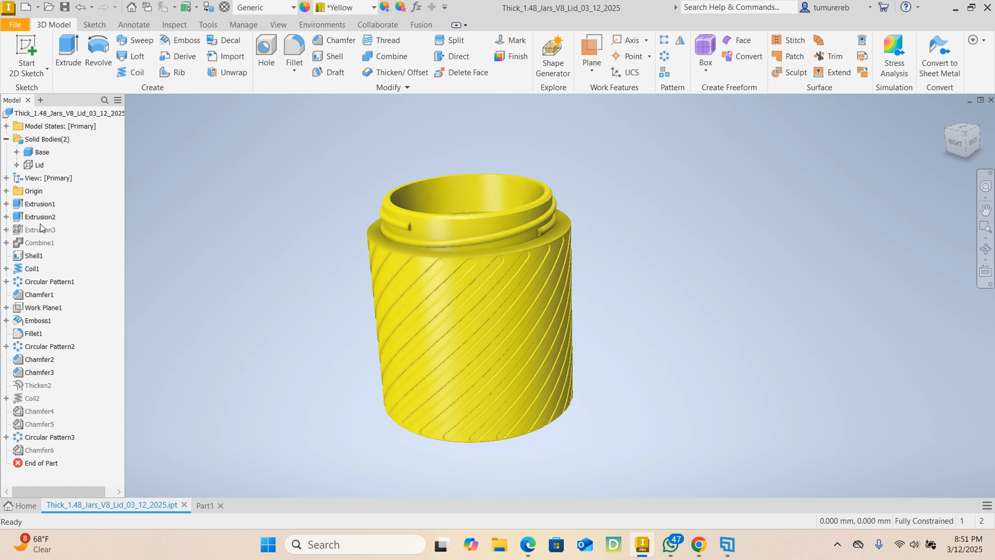
left_click(6, 217)
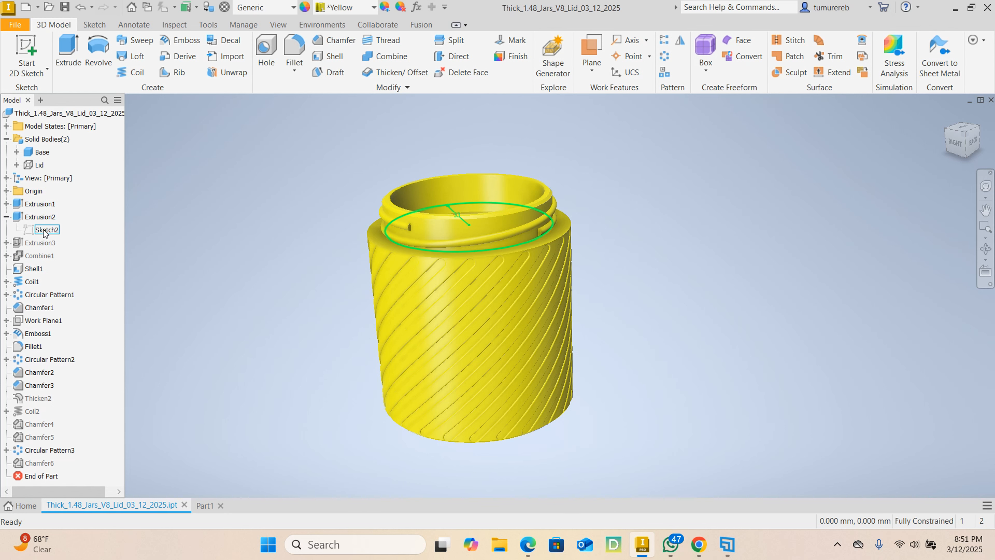
left_click(205, 505)
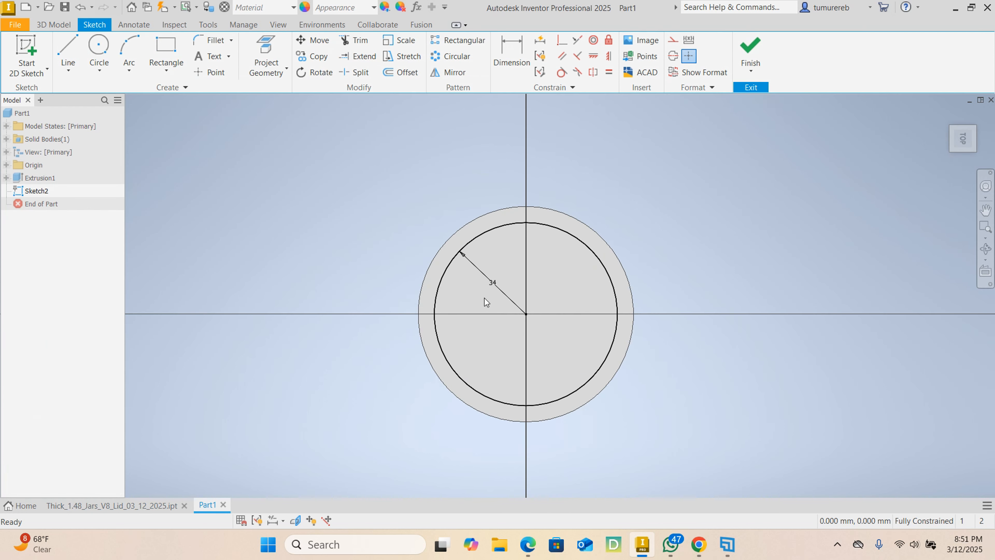
double_click(493, 284)
type("33")
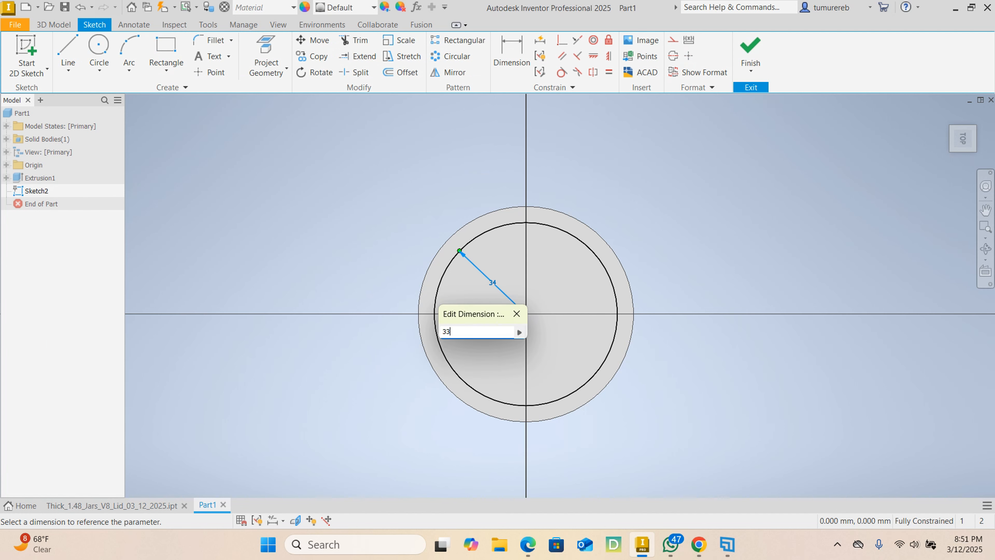
key("Return")
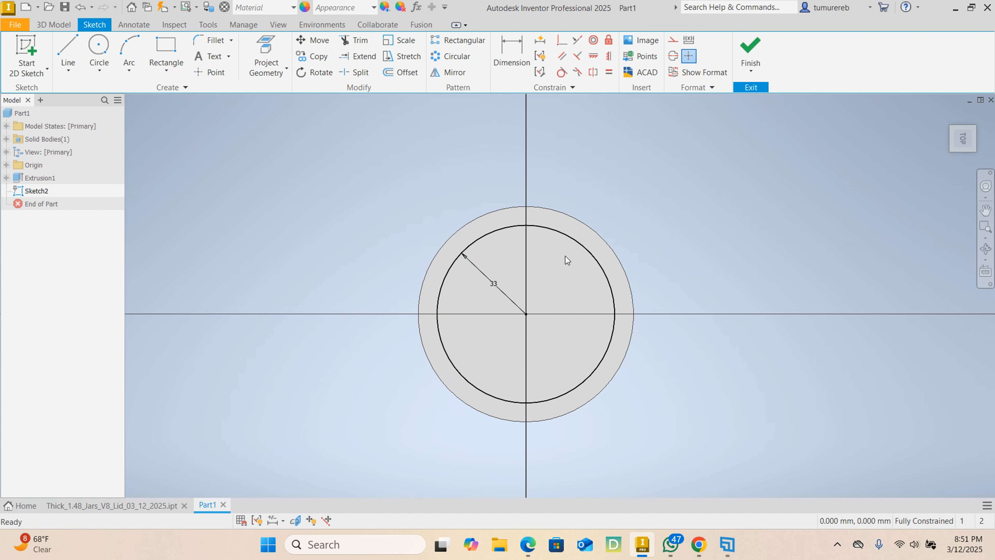
- Finish the sketch and extrude the 33 mm radius circle upward by 1 mm, joined to the base body
scroll(485, 293, "up", 3)
scroll(540, 255, "down", 2)
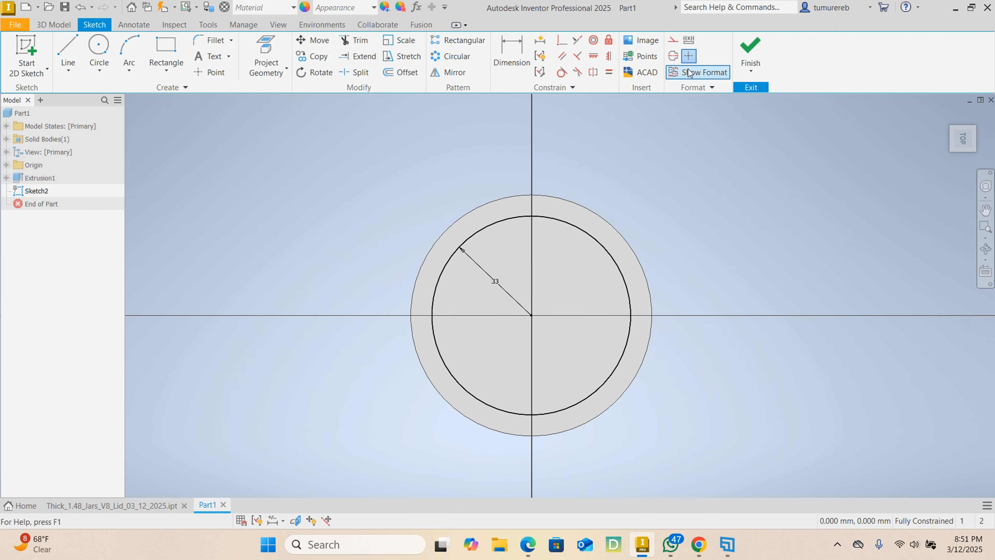
middle_click_drag(658, 254, 667, 236, "shift")
middle_click_drag(678, 332, 690, 312, "shift")
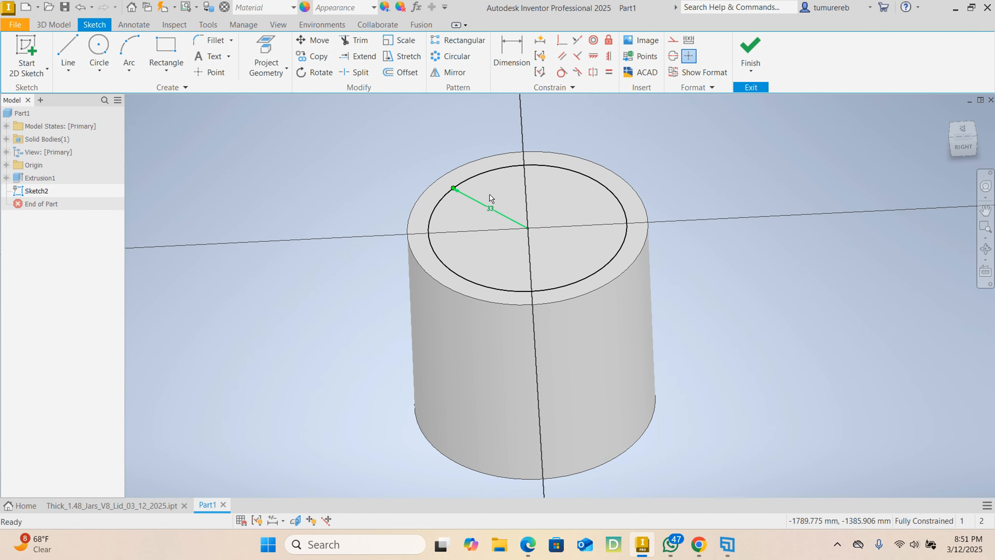
left_click(755, 46)
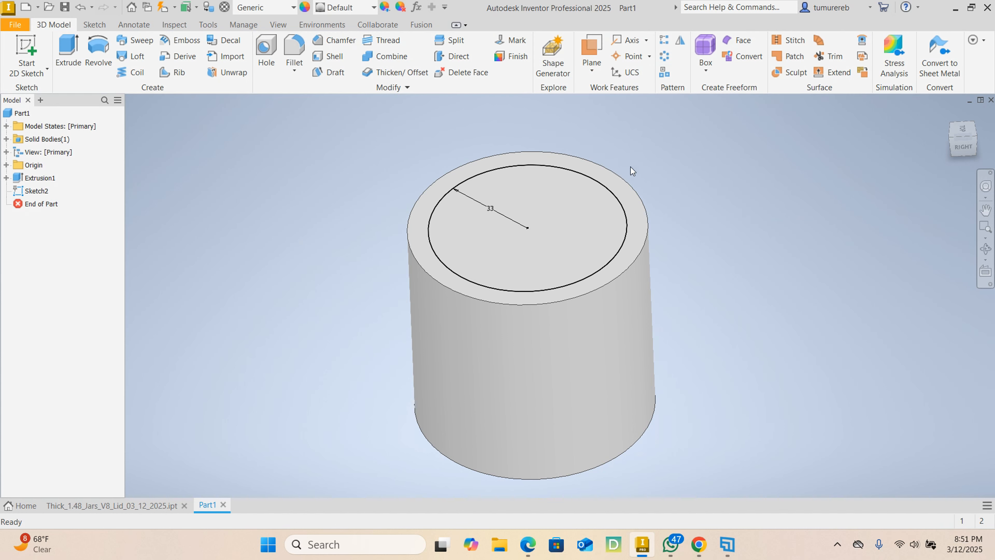
left_click(71, 49)
scroll(542, 280, "down", 5)
middle_click_drag(659, 224, 673, 269)
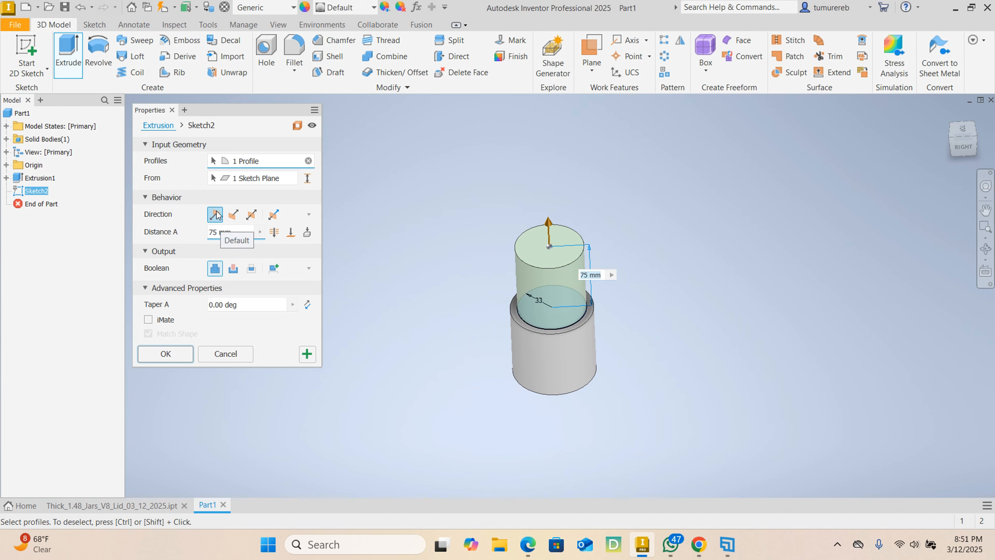
left_click_drag(242, 234, 195, 240)
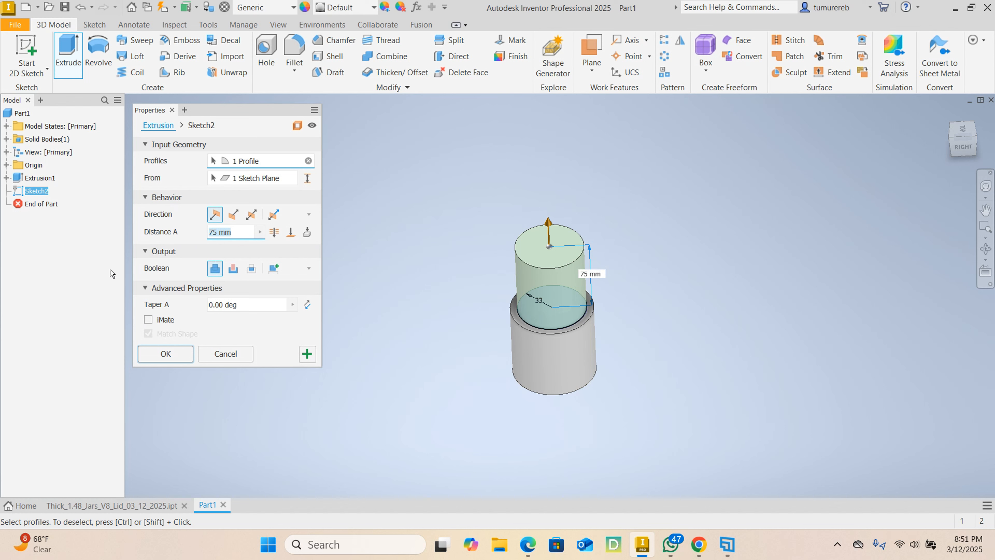
type("3")
key("Return")
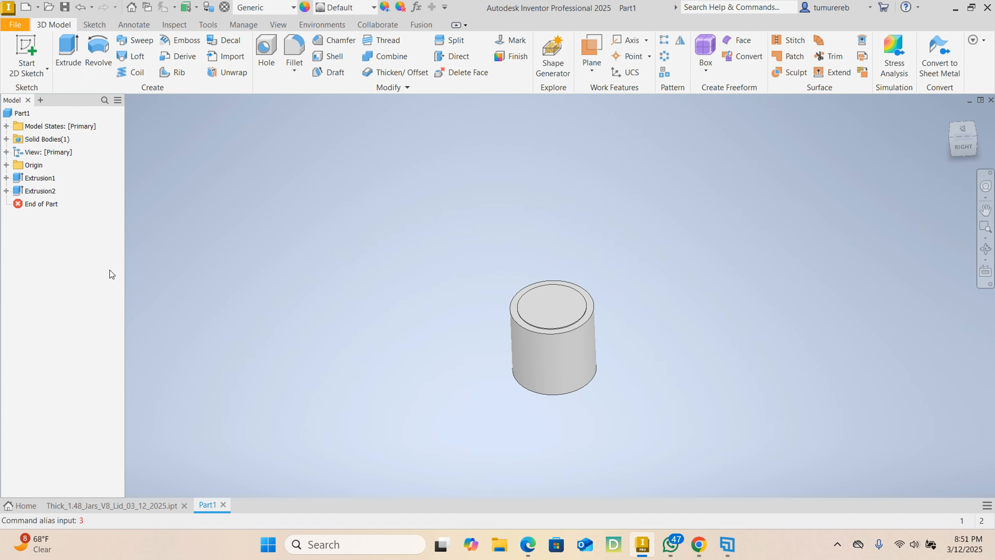
- Edit the second extrusion and set its distance to 13 mm to form the jar's neck
left_click(46, 191)
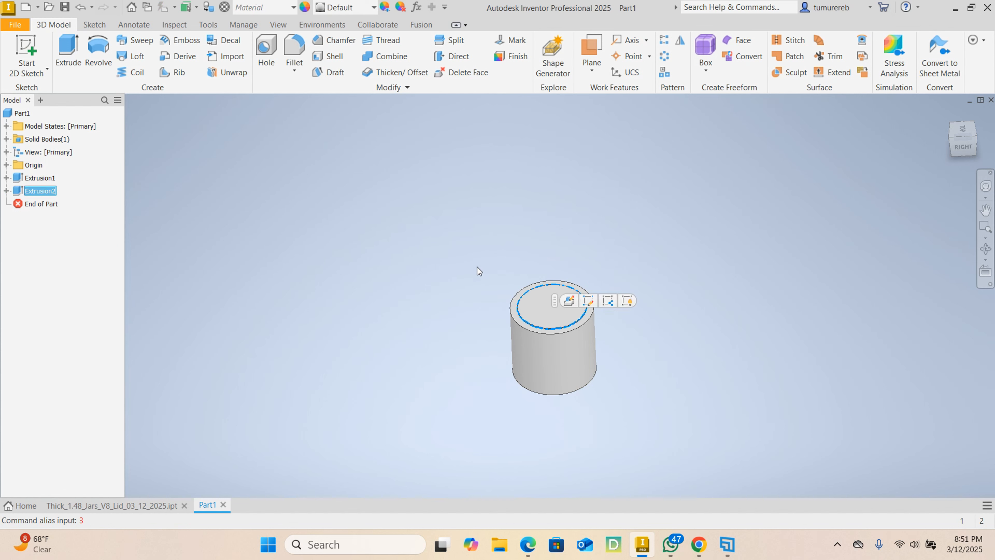
left_click(570, 300)
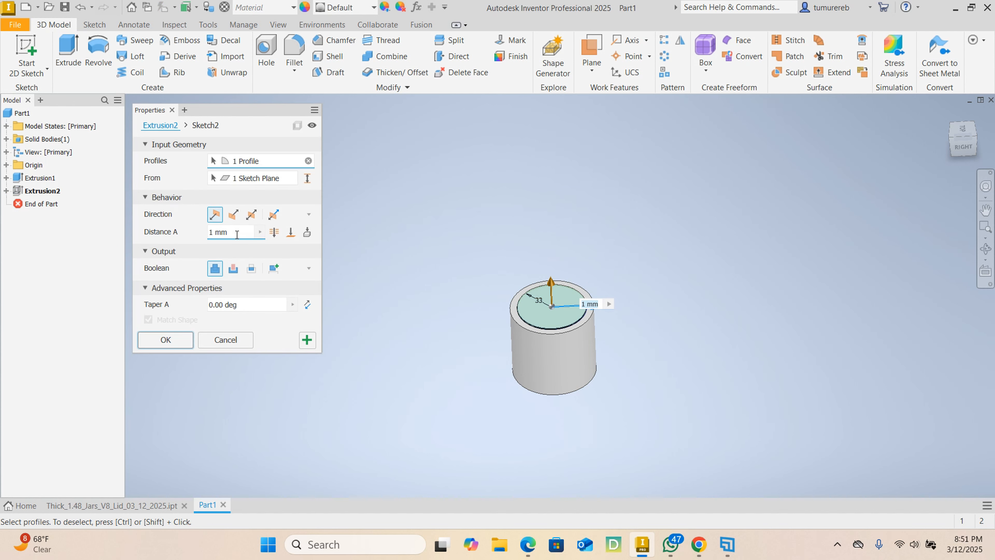
type("13")
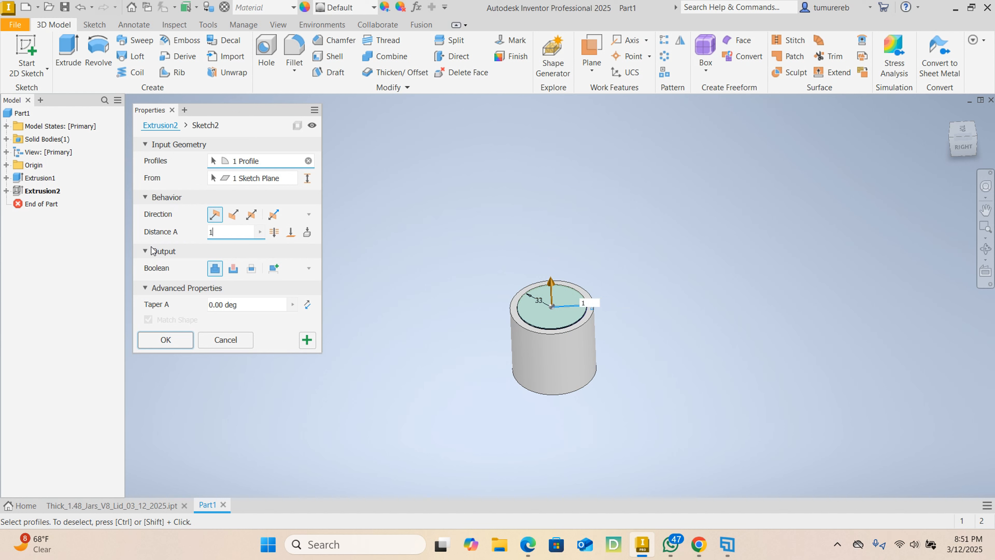
left_click(168, 339)
- Create a new sketch on the base's ring-shaped shoulder face around the neck and slice the graphics at the sketch plane
middle_click_drag(674, 309, 603, 296, "shift")
scroll(559, 298, "down", 5)
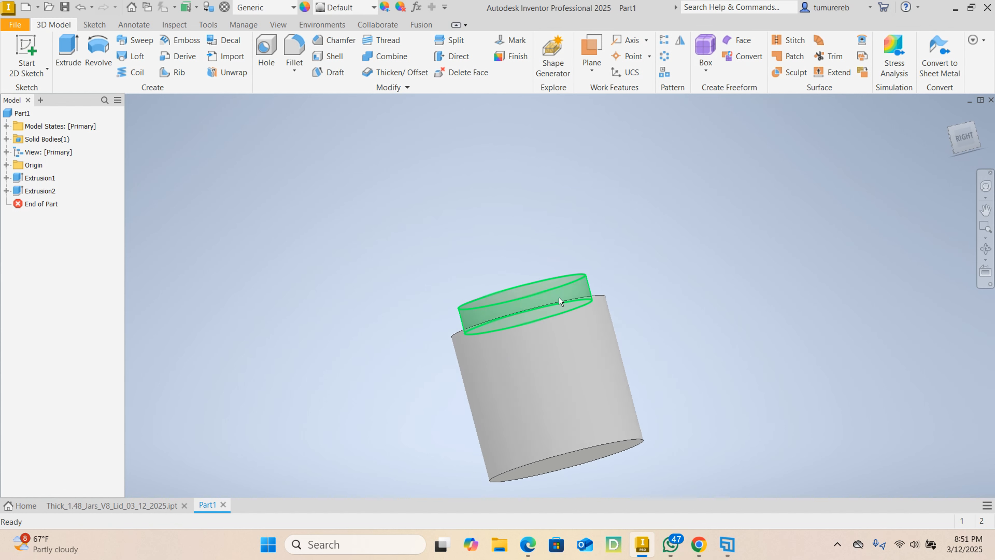
mouse_move(677, 289)
middle_mouse_down("shift")
mouse_move(732, 323)
mouse_move(731, 333)
mouse_move(691, 309)
mouse_move(623, 295)
middle_mouse_up("shift")
middle_click_drag(661, 261, 740, 280, "shift")
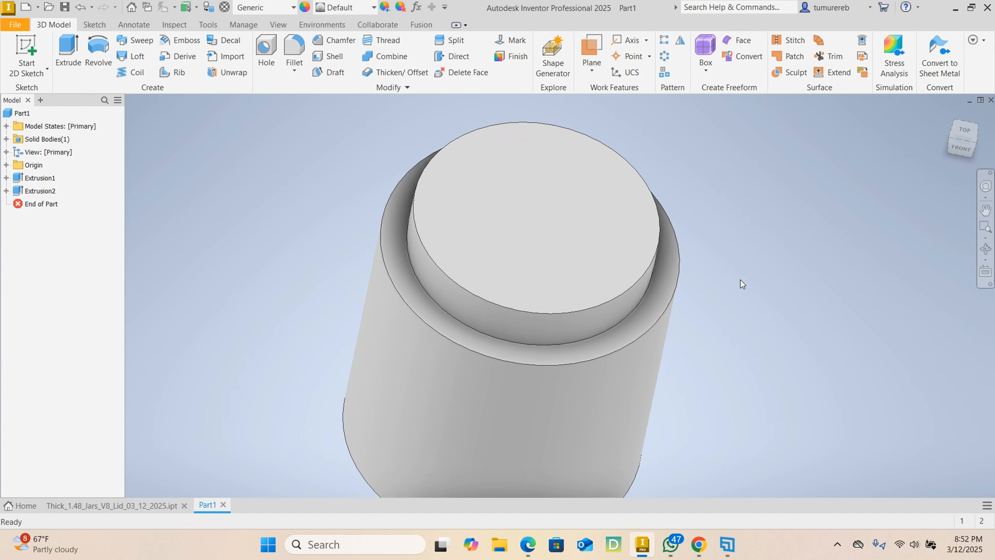
left_click(409, 290)
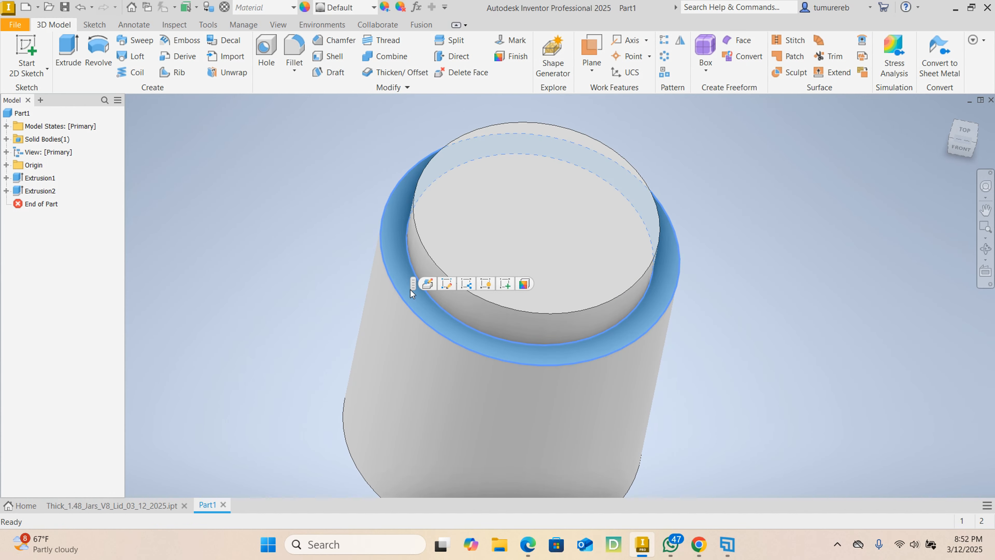
left_click(508, 283)
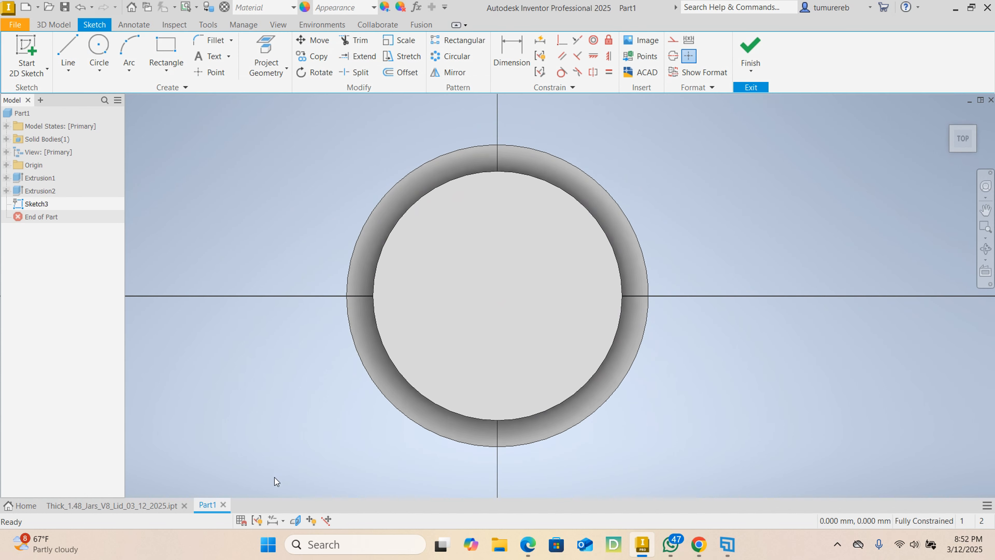
left_click(294, 524)
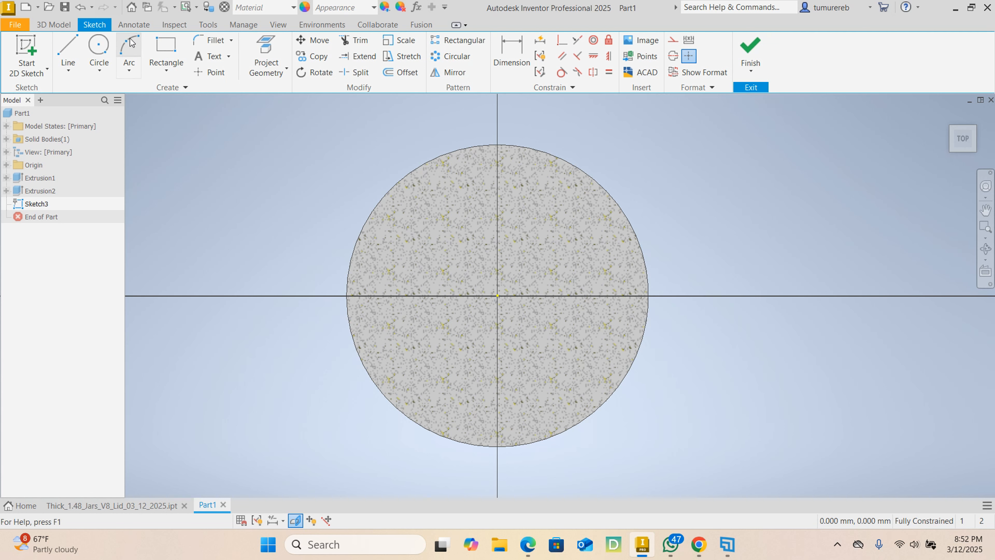
- Sketch a circle with a 40 mm radius centred at the origin, matching the base's outer edge, and finish the sketch
left_click(99, 51)
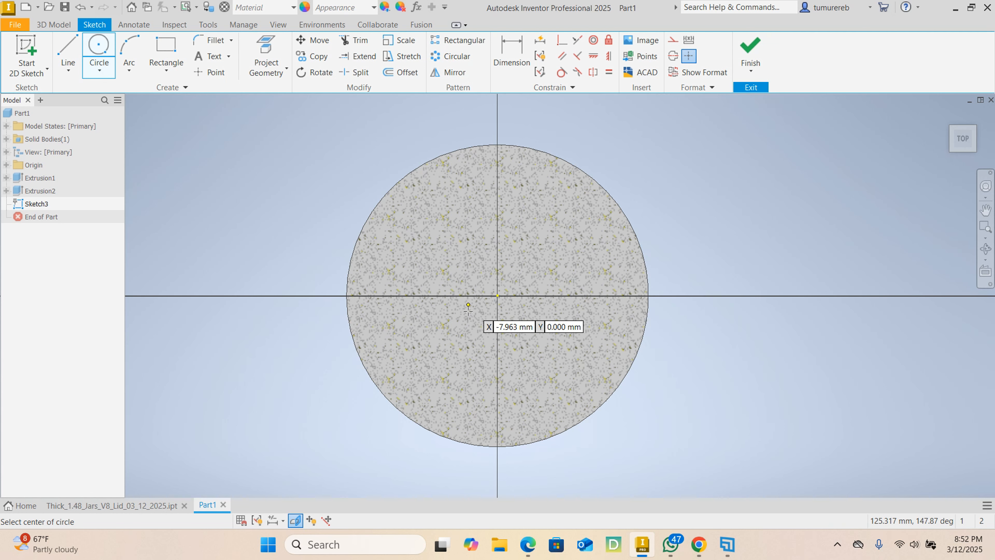
left_click(497, 295)
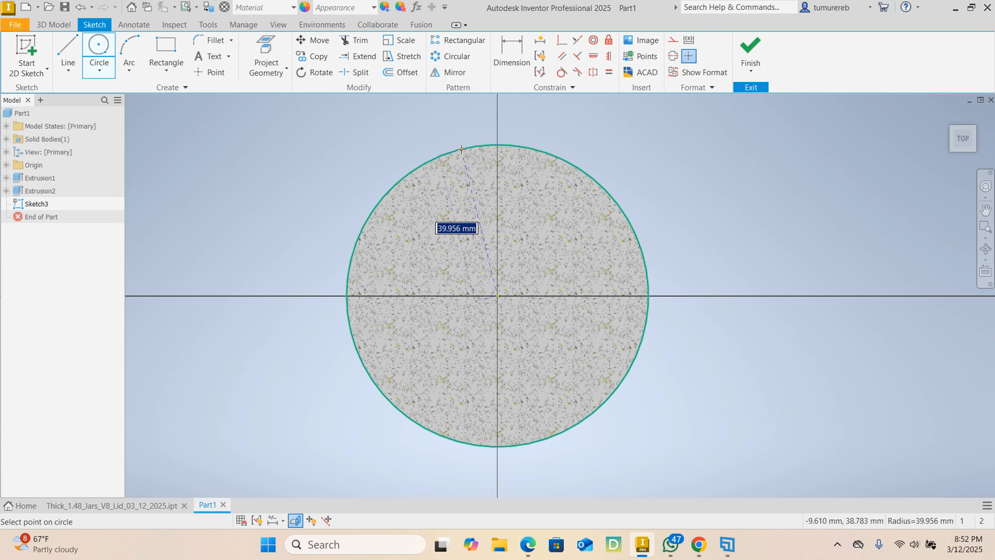
left_click(392, 185)
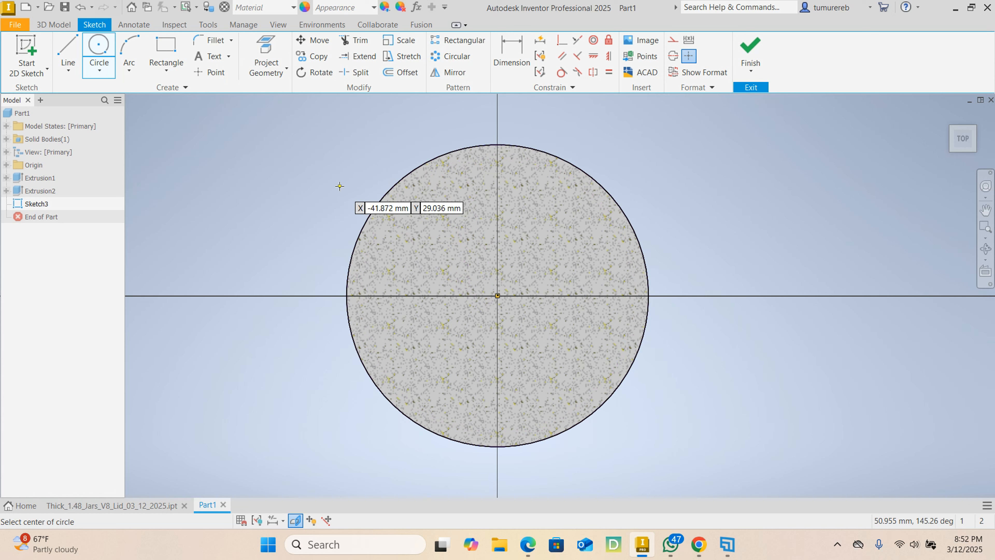
right_click(340, 186)
left_click(376, 187)
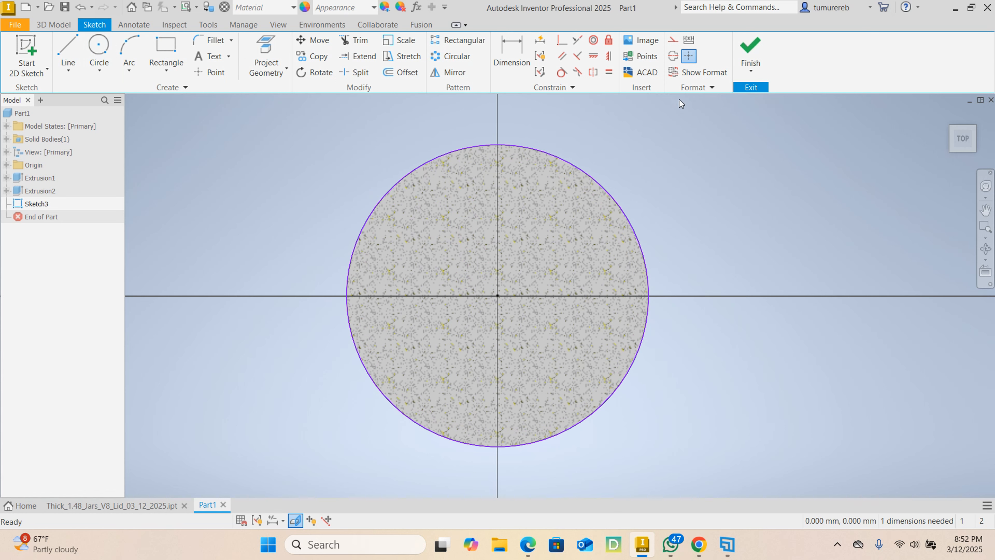
left_click(748, 48)
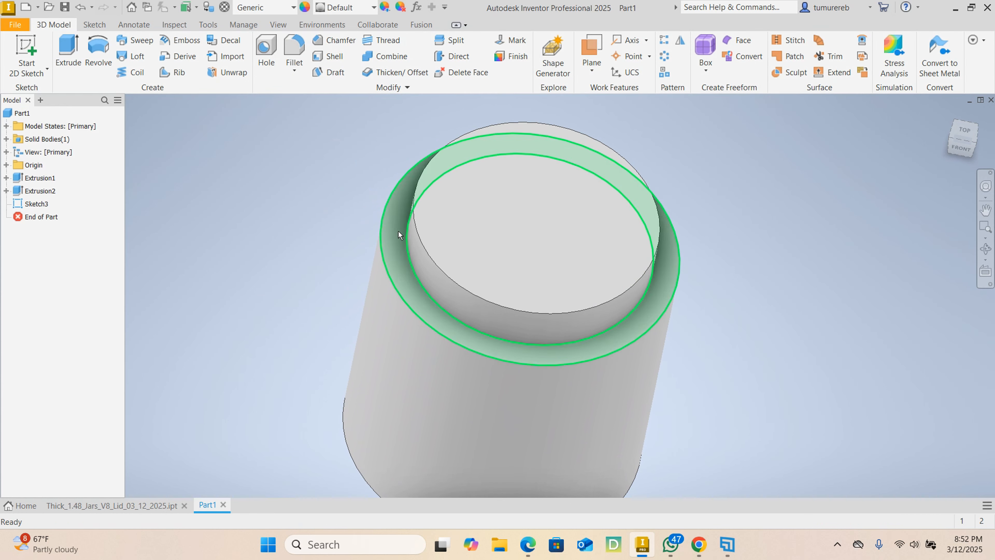
- Extrude the 40 mm radius circle upward by 15 mm, joined to the existing body
left_click(68, 52)
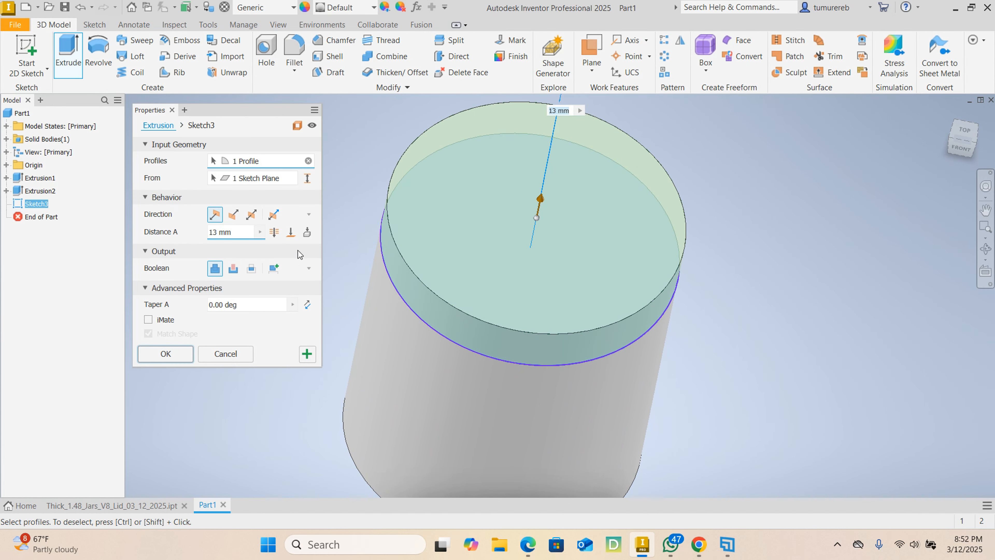
double_click(245, 231)
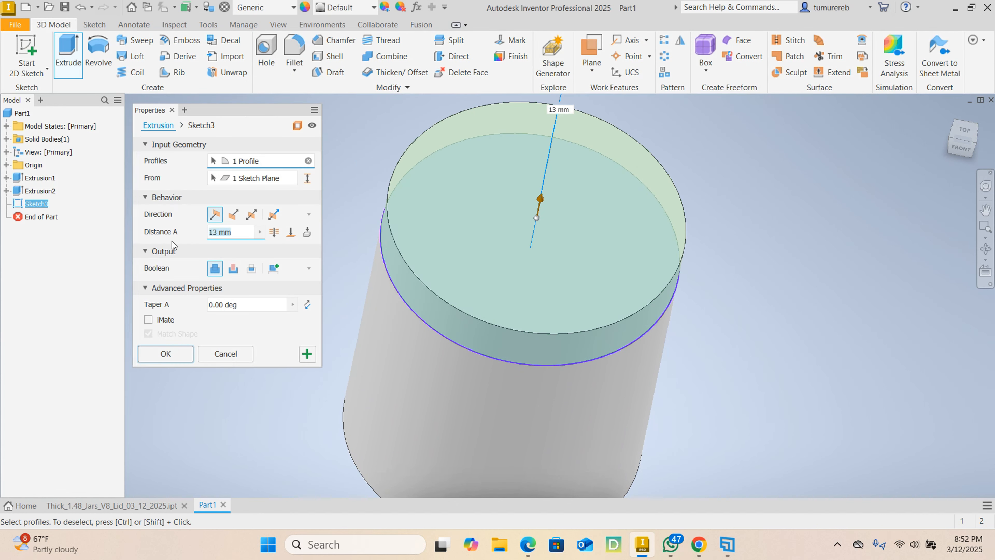
type("15")
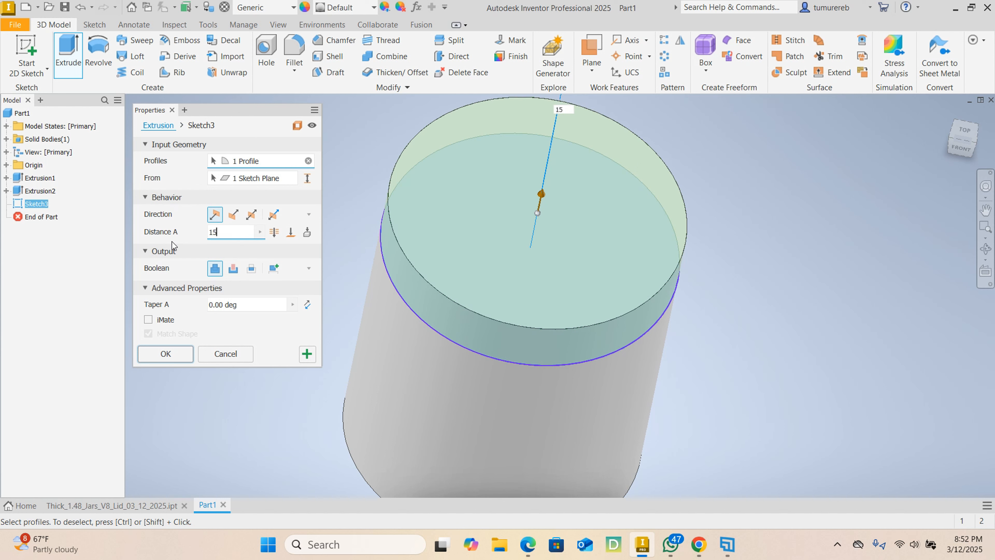
left_click(172, 351)
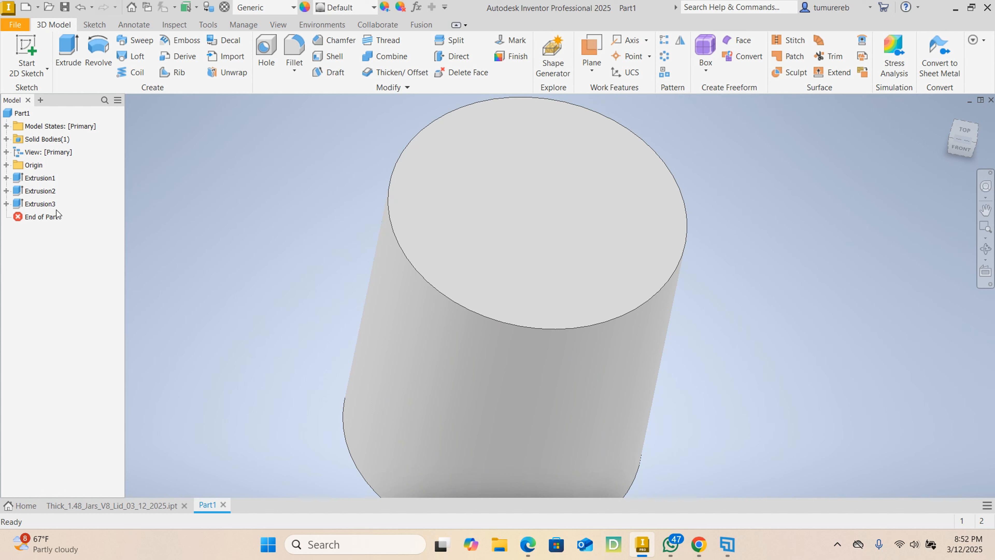
- Edit the third extrusion so it creates a new solid body named Lid
left_click(45, 204)
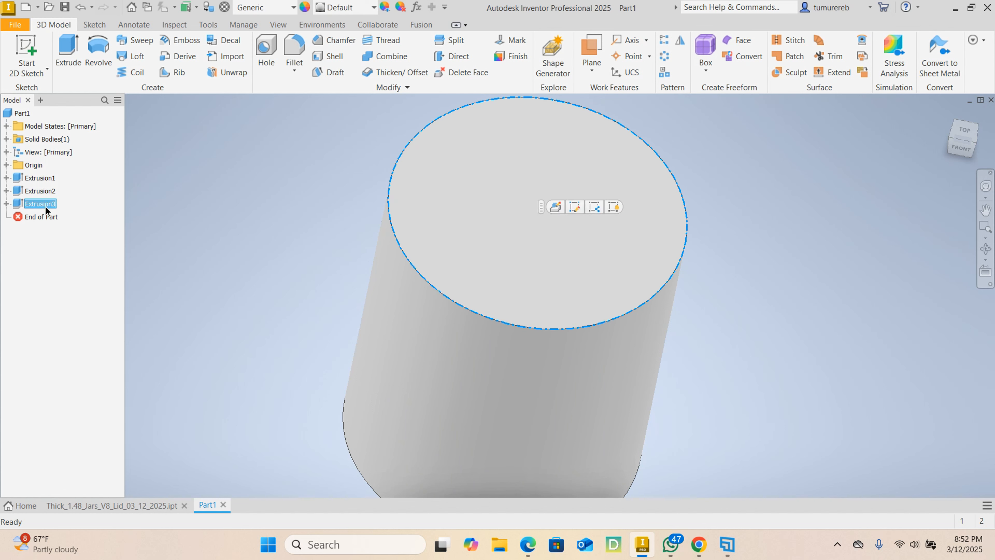
left_click(555, 207)
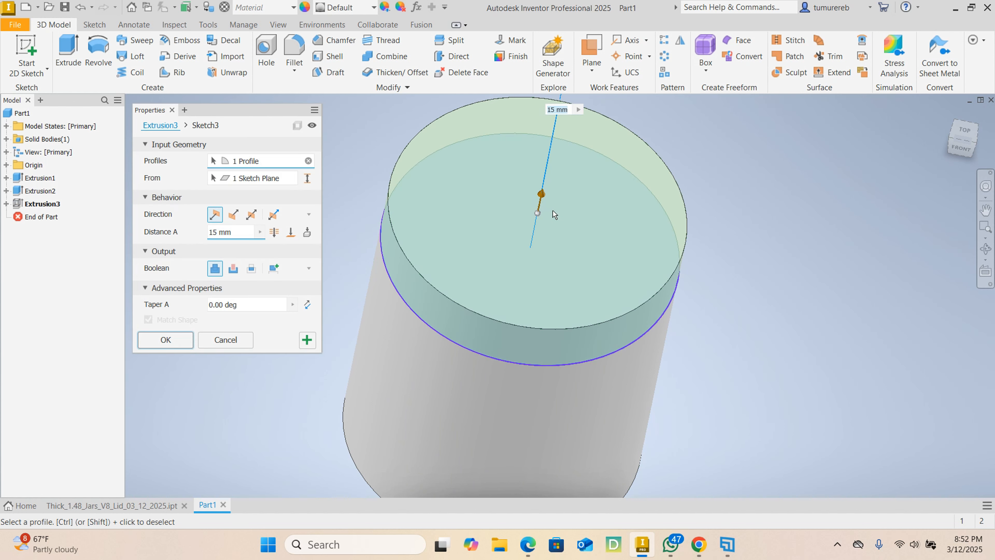
left_click(274, 268)
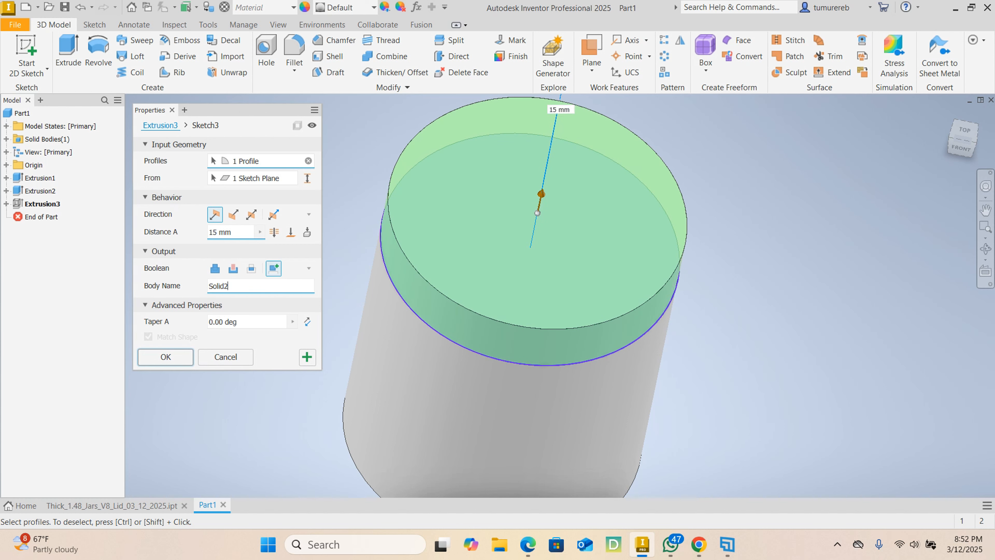
left_click_drag(230, 286, 135, 294)
type("Lid")
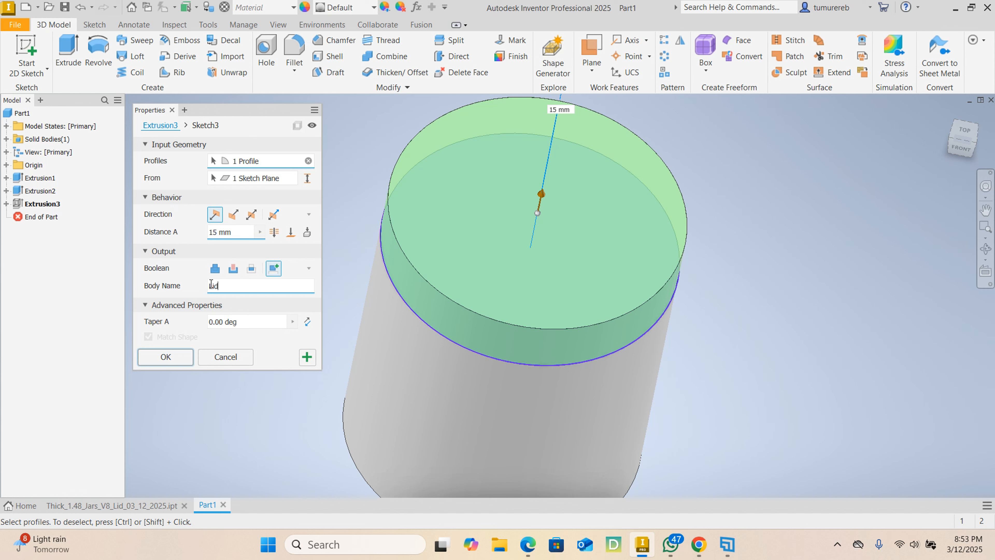
left_click(231, 232)
left_click(159, 361)
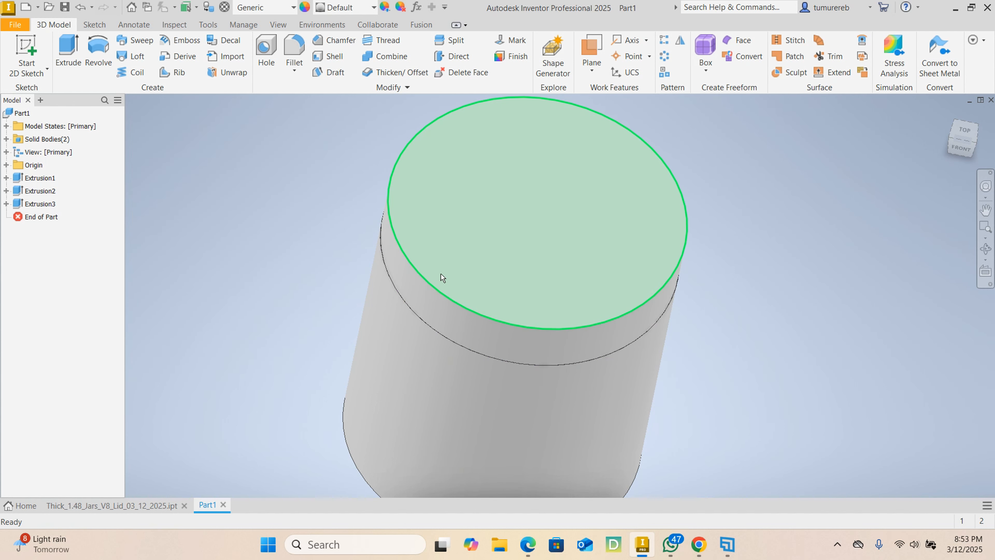
- Rename the solid body Solid1 to Base
middle_click_drag(622, 280, 597, 246, "shift")
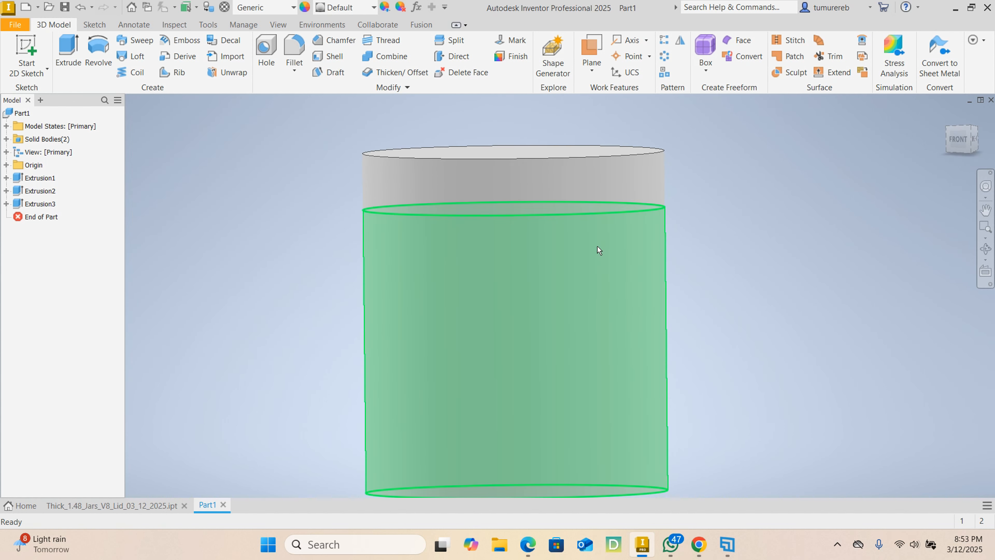
middle_click_drag(683, 270, 638, 273)
scroll(661, 245, "down", 3)
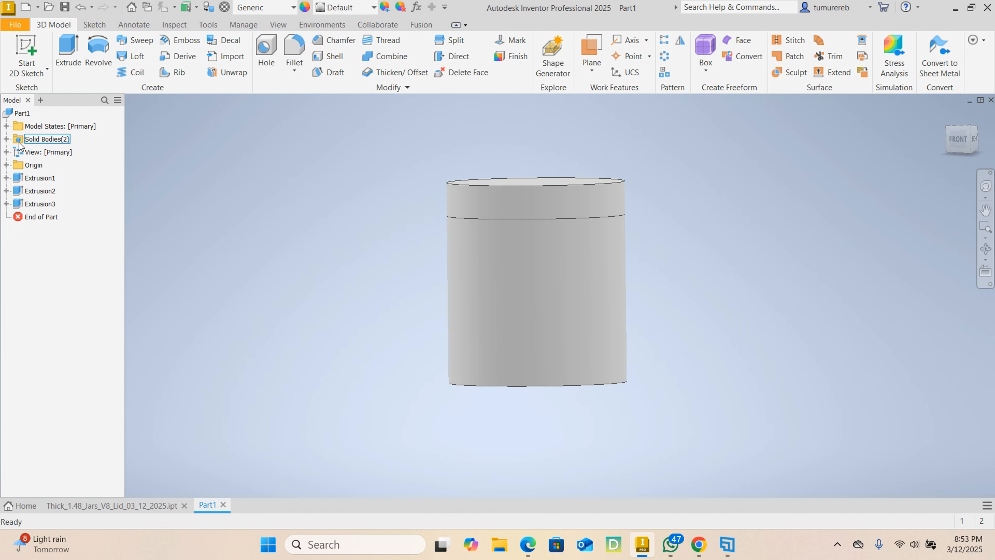
left_click(6, 140)
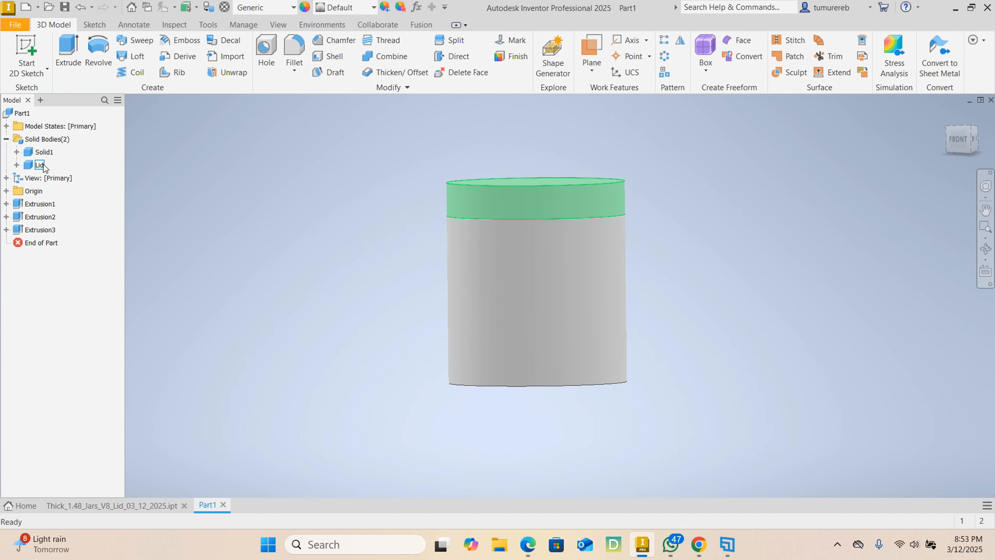
left_click(39, 165)
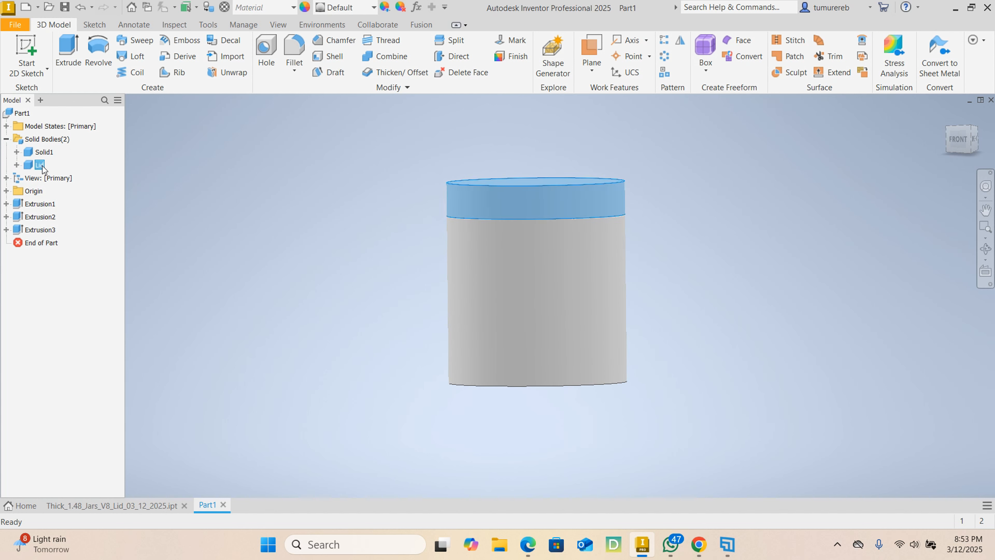
right_click(40, 166)
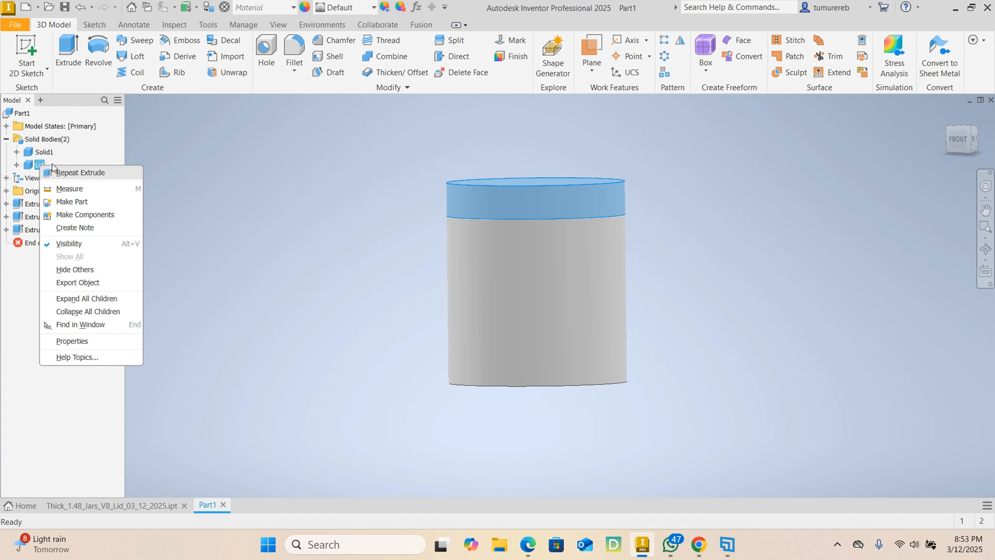
left_click(45, 154)
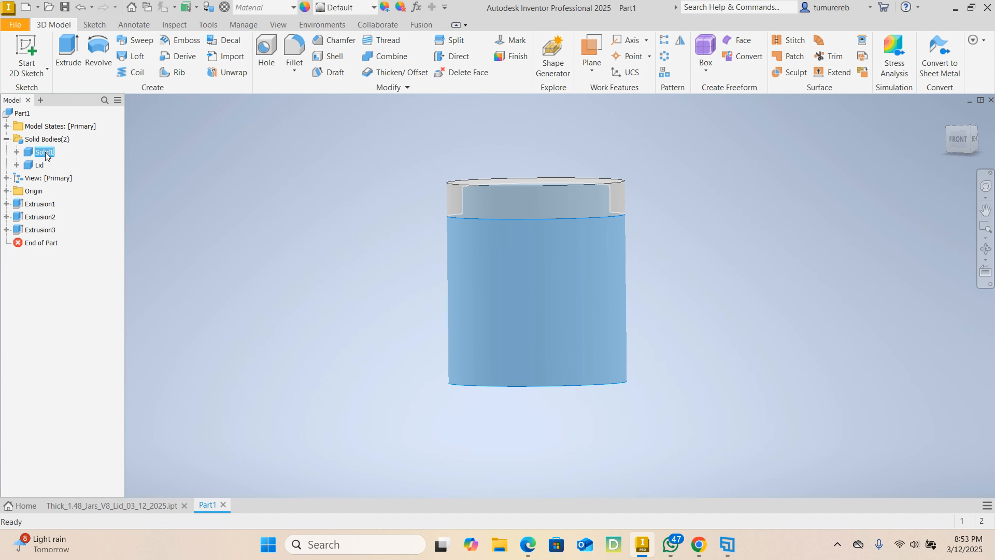
left_click(48, 154)
type("Base")
left_click(67, 151)
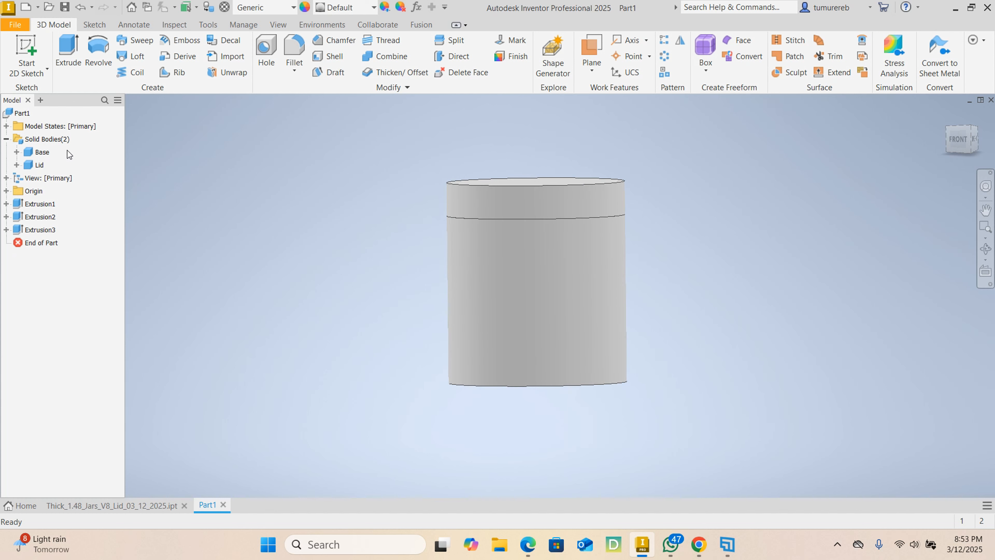
- Hide the Lid body so that only the base and its neck are shown
left_click(39, 164)
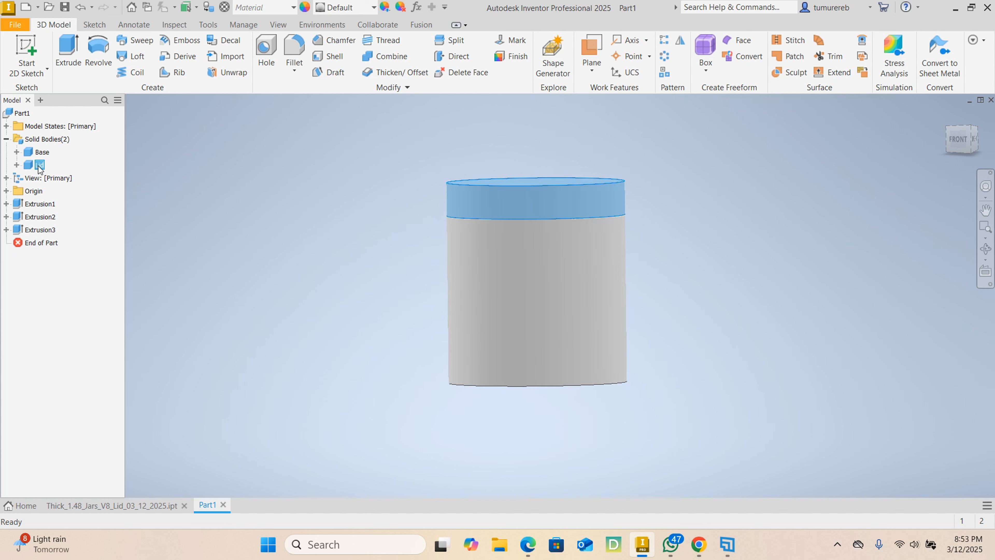
right_click(40, 161)
left_click(97, 237)
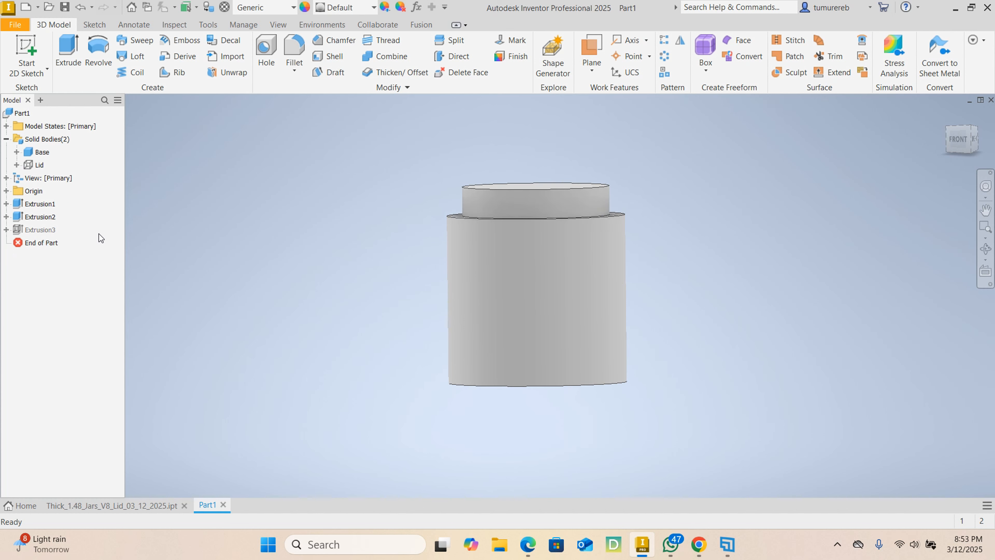
mouse_move(868, 171)
middle_mouse_down("shift")
mouse_move(857, 218)
mouse_move(739, 216)
mouse_move(648, 282)
mouse_move(731, 263)
mouse_move(725, 260)
middle_mouse_up("shift")
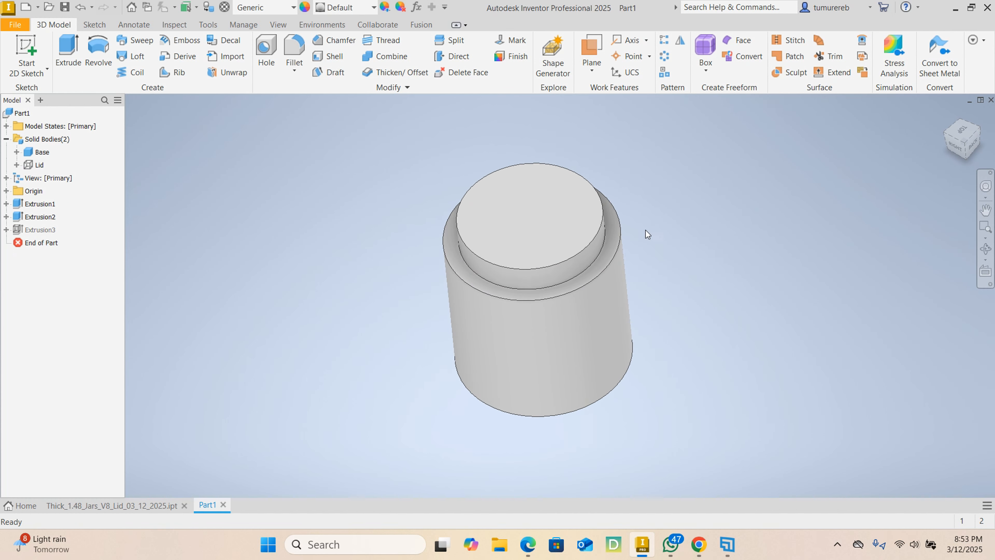
- Examine the hollow base and threaded neck in Thick_1.48_Jars_V8_Lid_03_12_2025.ipt and return to Part1
left_click(120, 505)
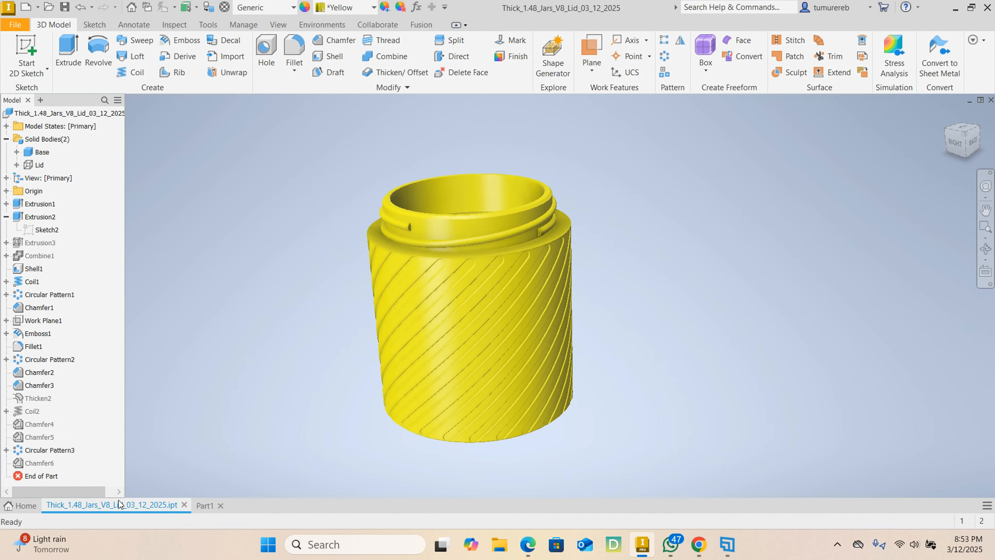
mouse_move(360, 312)
middle_mouse_down("shift")
mouse_move(345, 347)
mouse_move(552, 329)
middle_mouse_up("shift")
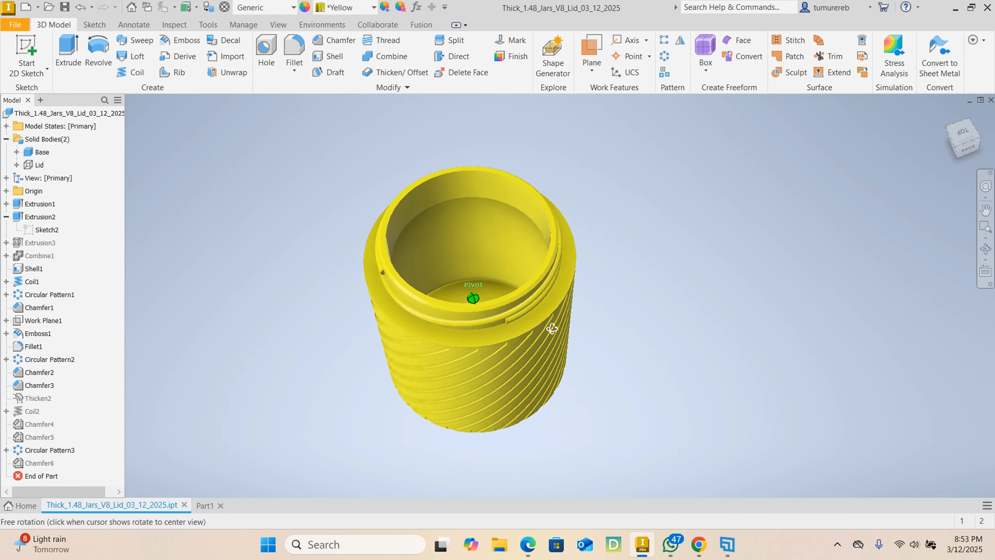
left_click(208, 504)
middle_click_drag(685, 281, 432, 240, "shift")
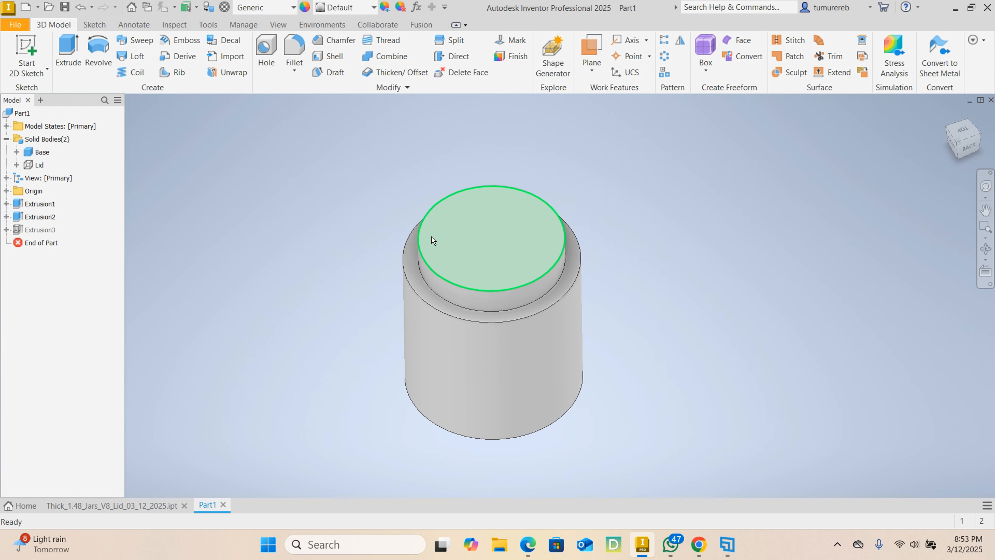
left_click(329, 56)
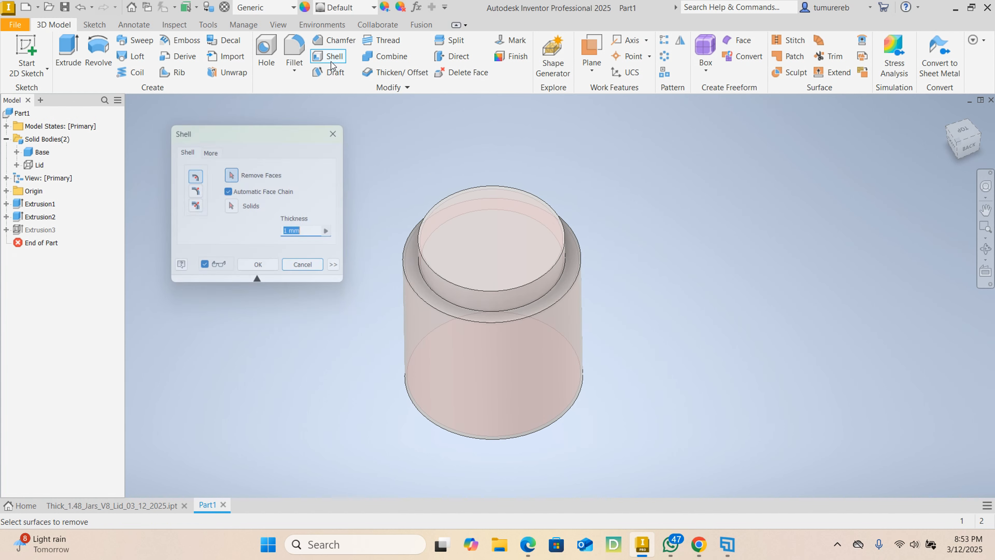
left_click(312, 270)
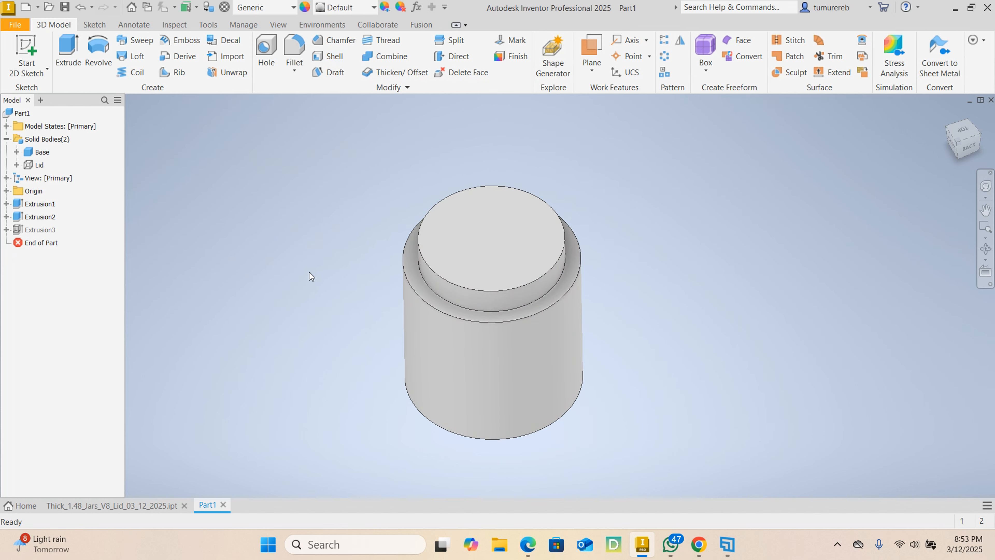
left_click(516, 244)
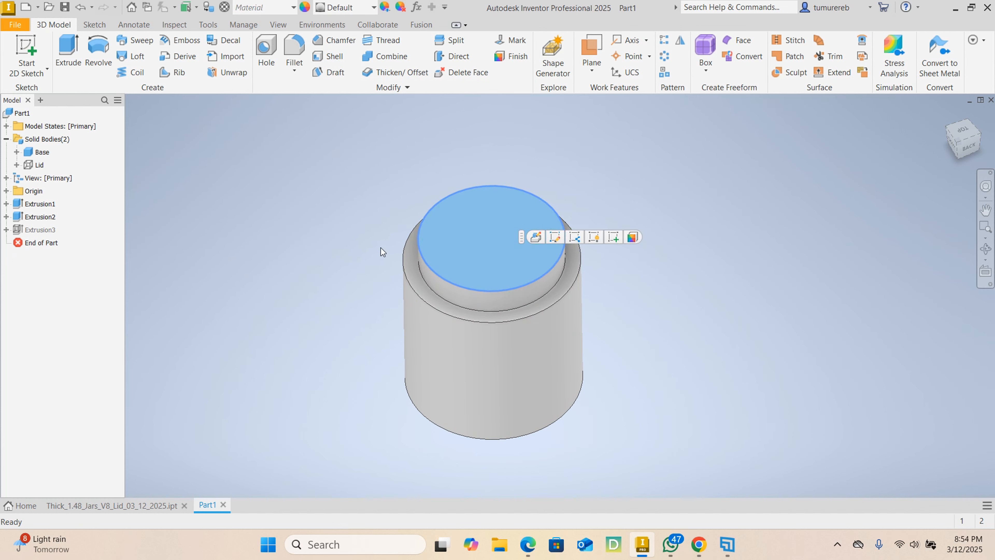
left_click(335, 61)
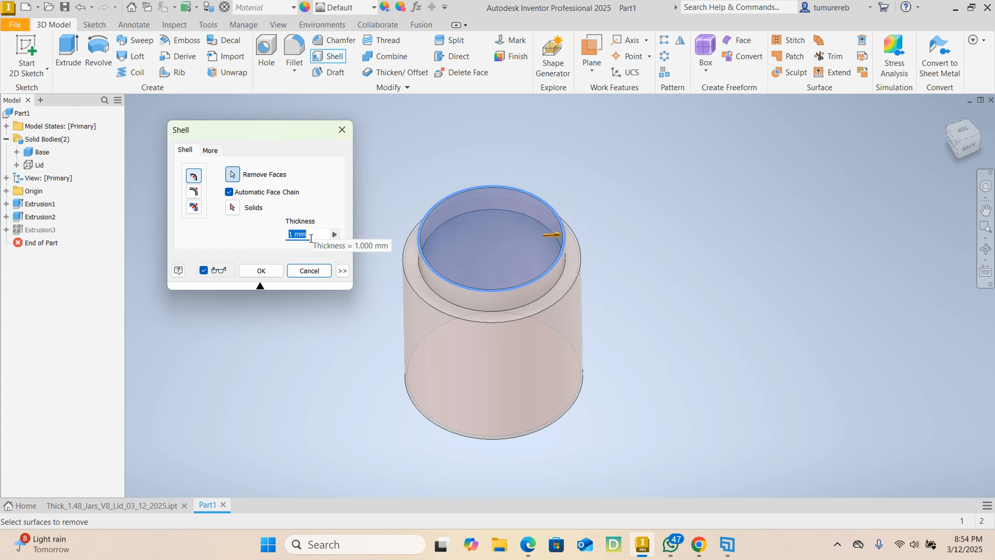
type("3")
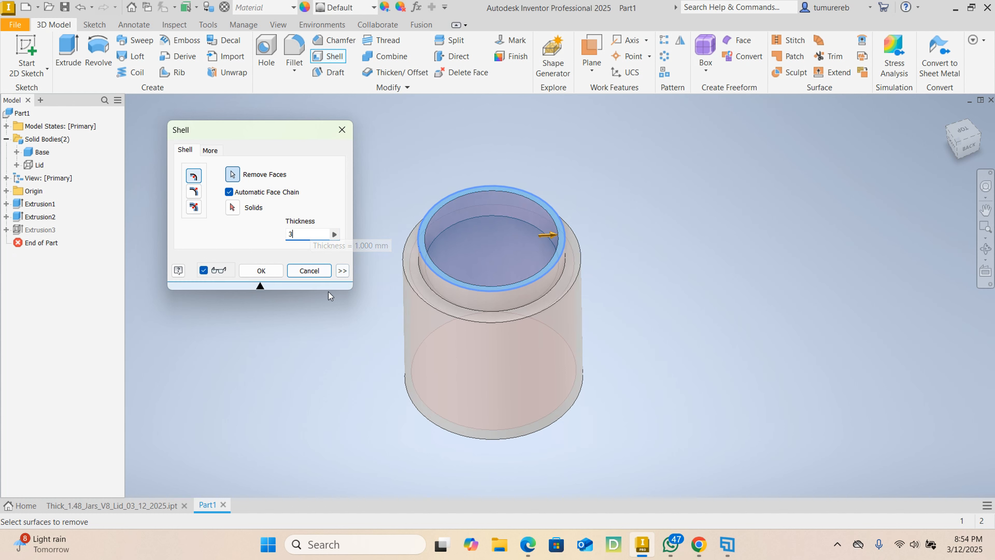
left_click(312, 270)
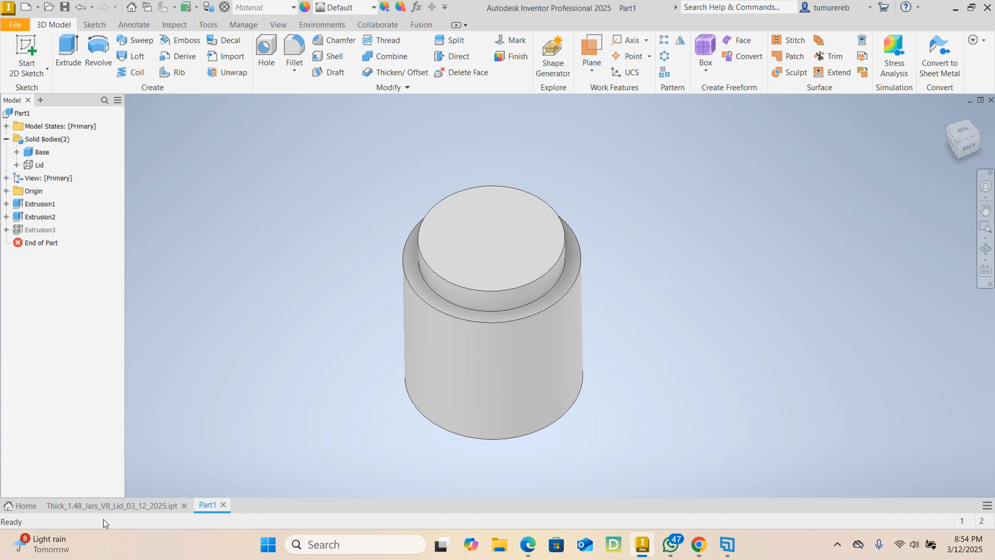
- Compare the hollow base in Thick_1.48_Jars_V8_Lid_03_12_2025.ipt with the current model and return to Part1
left_click(98, 510)
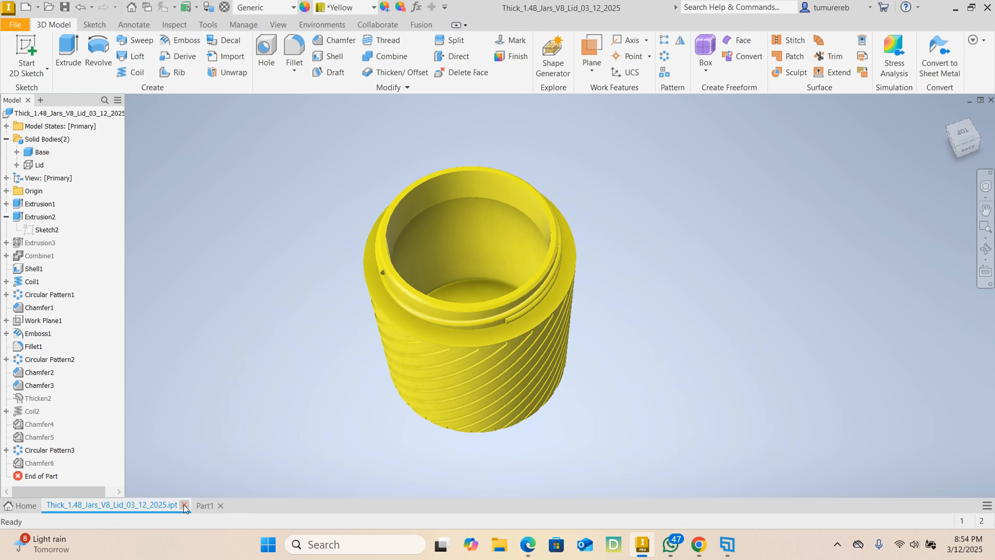
left_click(204, 505)
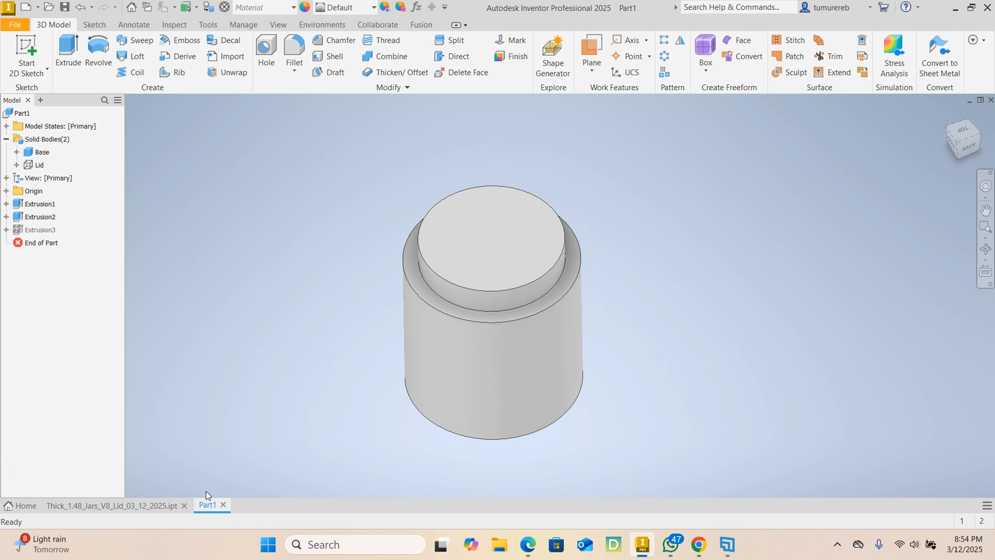
left_click(125, 511)
left_click(204, 505)
- Show the hidden Lid body again on top of the base
middle_click_drag(280, 253, 194, 207, "shift")
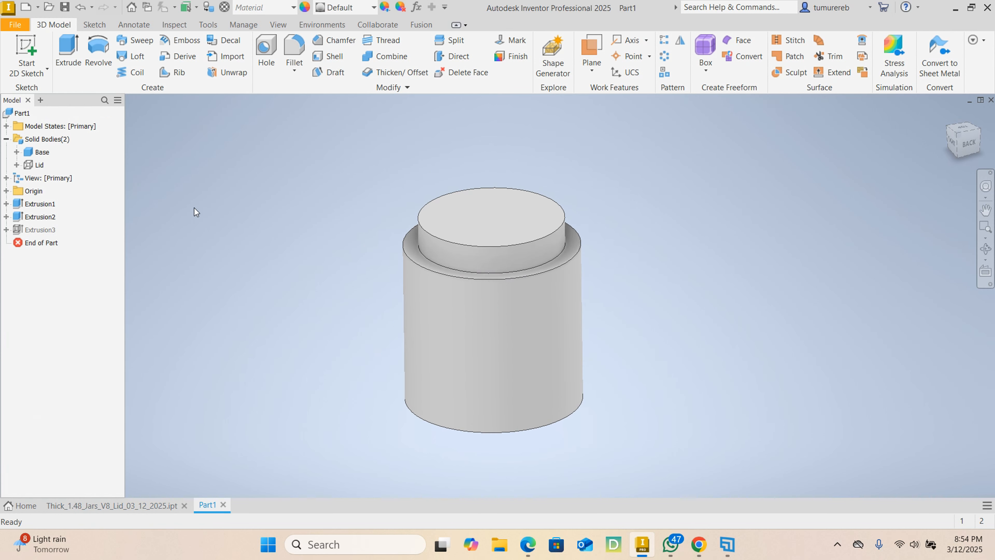
right_click(38, 166)
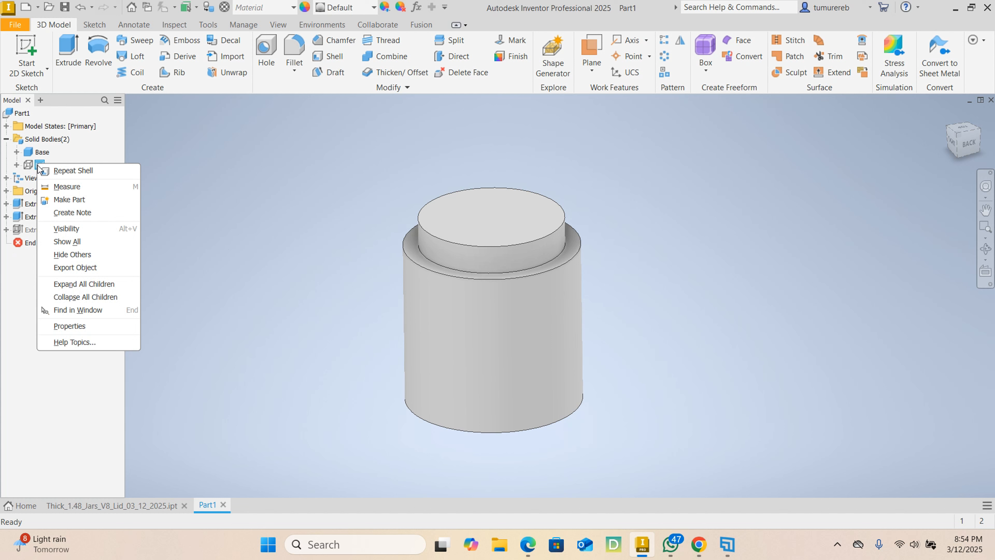
left_click(78, 228)
- Combine the two bodies with a cut, using the Lid as the base body and the Base as the tool body
middle_click_drag(659, 270, 581, 274, "shift")
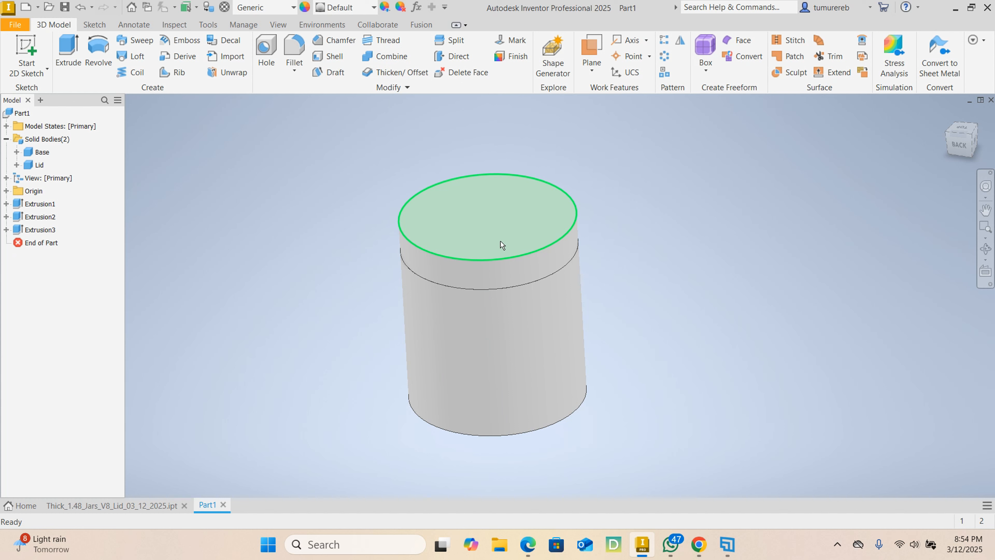
left_click(397, 58)
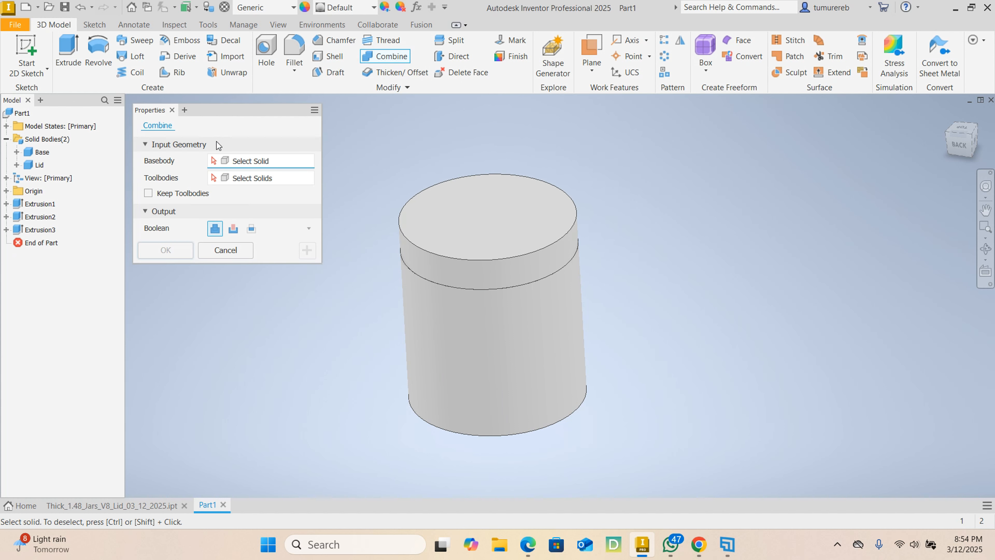
left_click(429, 245)
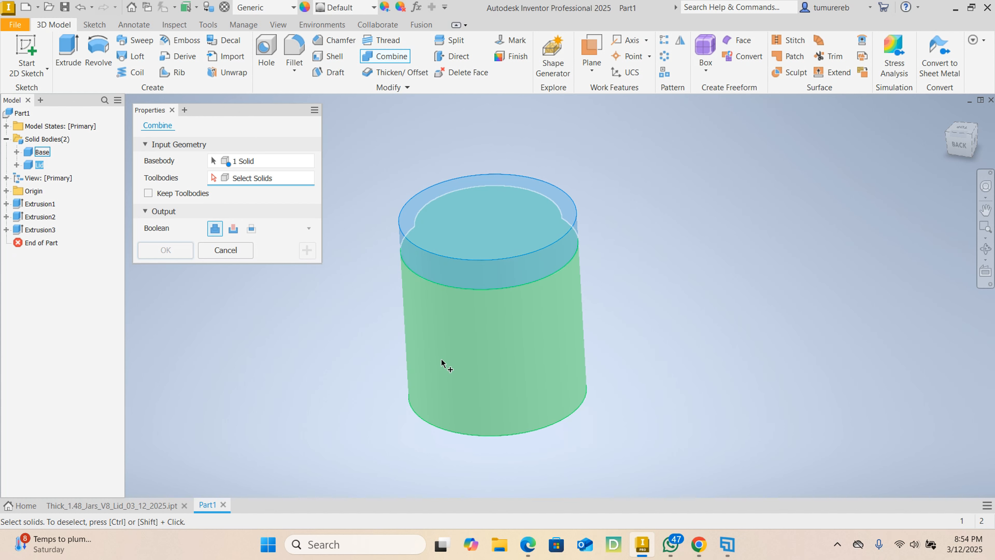
left_click(440, 361)
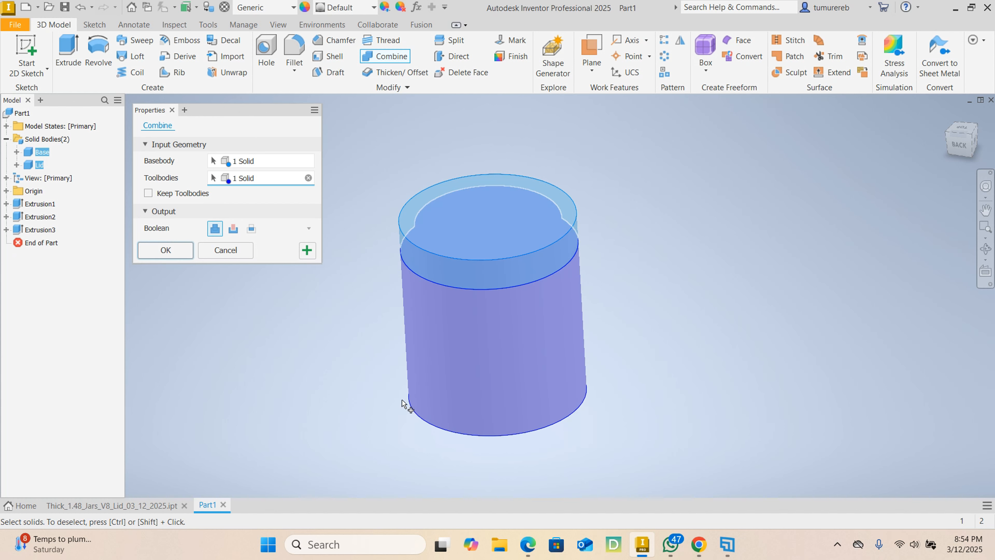
left_click(234, 230)
left_click(171, 253)
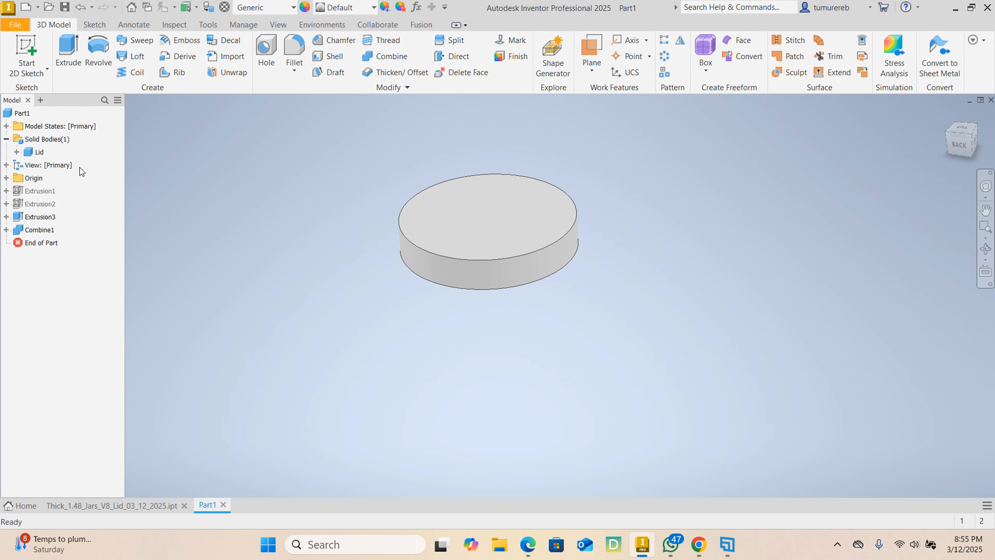
- Edit the Combine feature so that it keeps the tool body
left_click(41, 231)
left_click(507, 229)
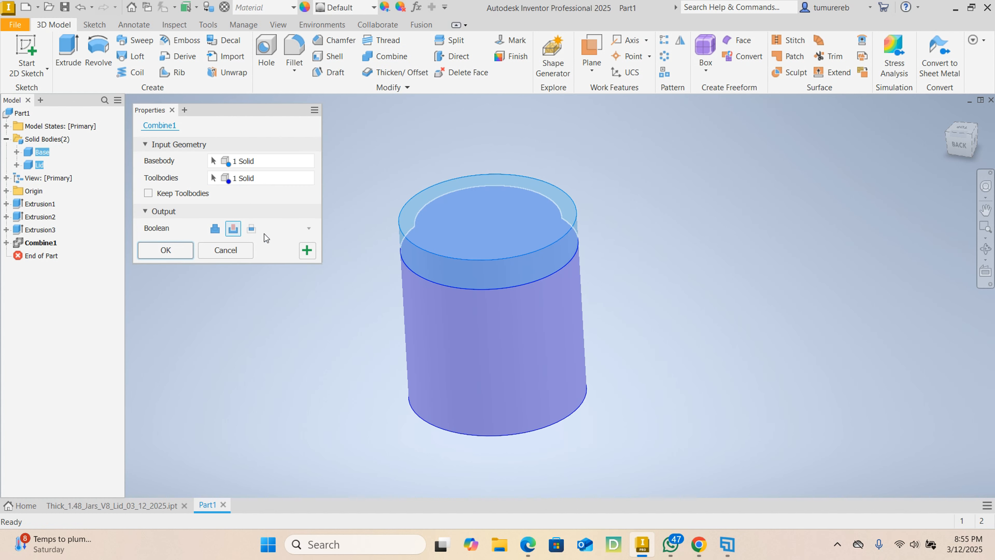
left_click(148, 194)
left_click(163, 256)
- Turn the visibility of the Base body on
left_click(42, 152)
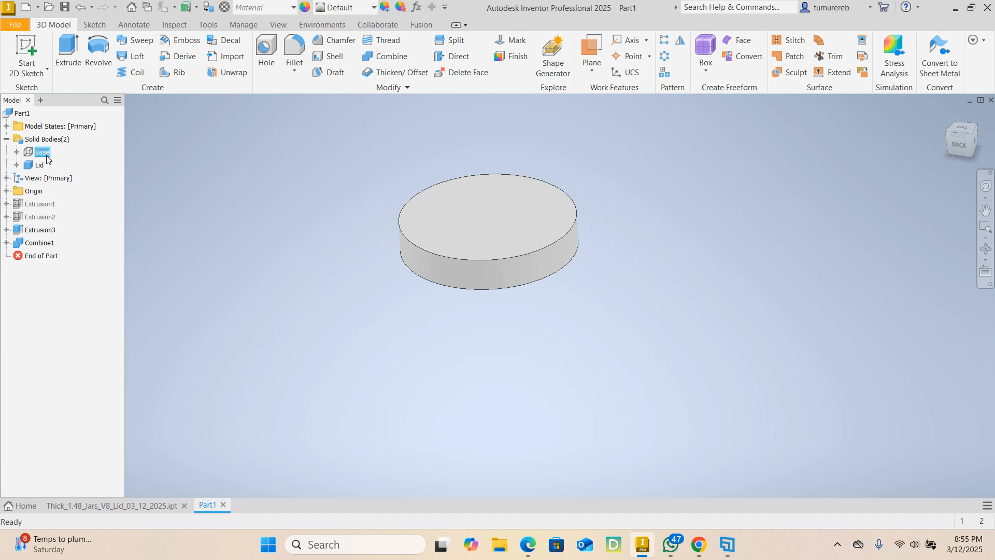
right_click(44, 153)
left_click(74, 220)
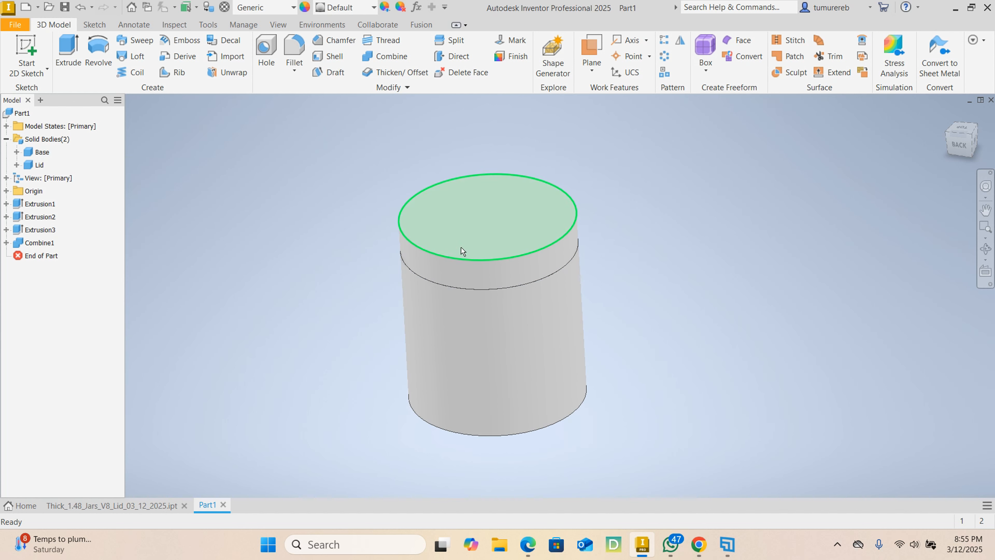
- Hide the Base body to examine the Lid on its own, and show the Base again in the home view
mouse_move(684, 310)
middle_mouse_down("shift")
mouse_move(582, 271)
mouse_move(435, 278)
mouse_move(625, 253)
mouse_move(621, 278)
middle_mouse_up("shift")
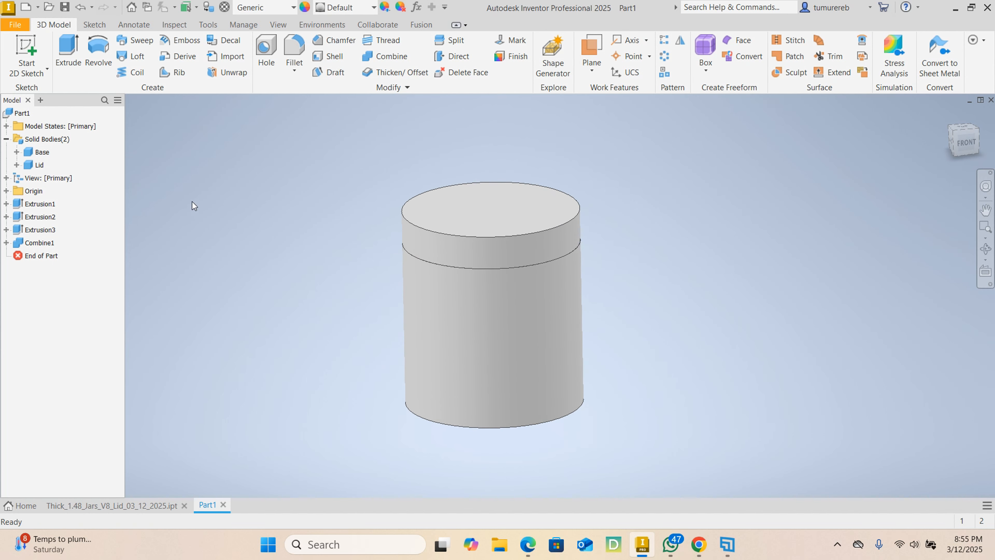
left_click(40, 166)
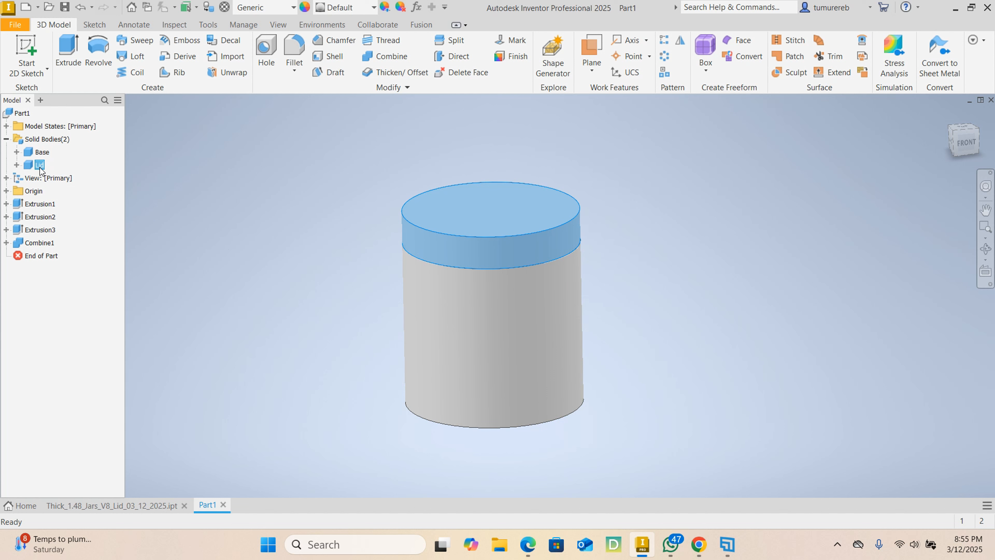
right_click(42, 152)
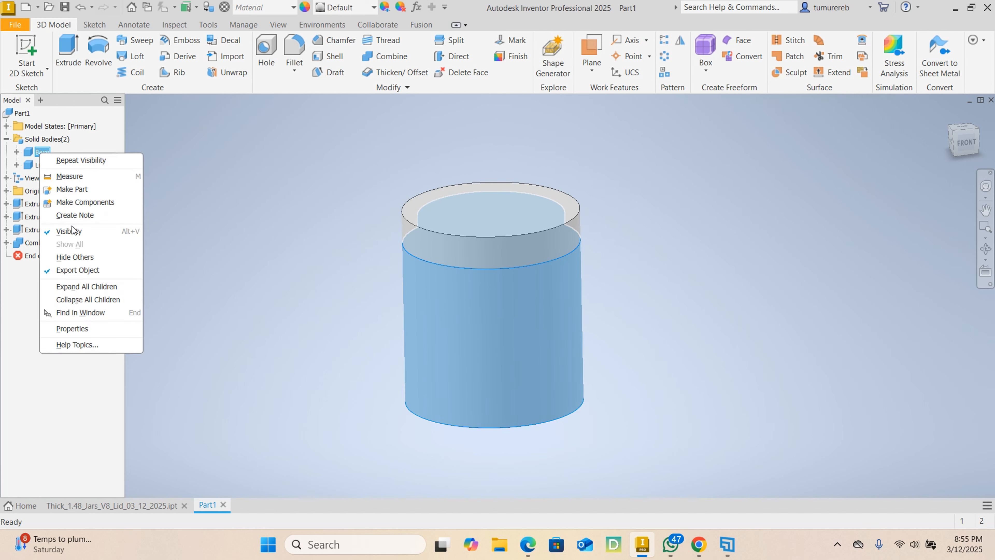
left_click(71, 231)
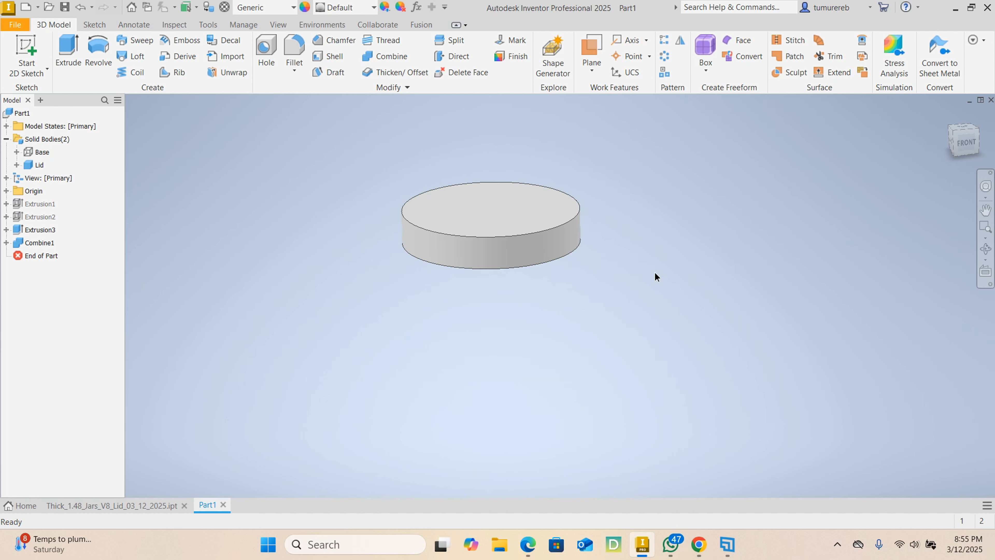
mouse_move(656, 277)
middle_mouse_down("shift")
mouse_move(651, 224)
mouse_move(582, 206)
mouse_move(451, 240)
mouse_move(395, 218)
mouse_move(473, 189)
mouse_move(690, 222)
mouse_move(624, 269)
middle_mouse_up("shift")
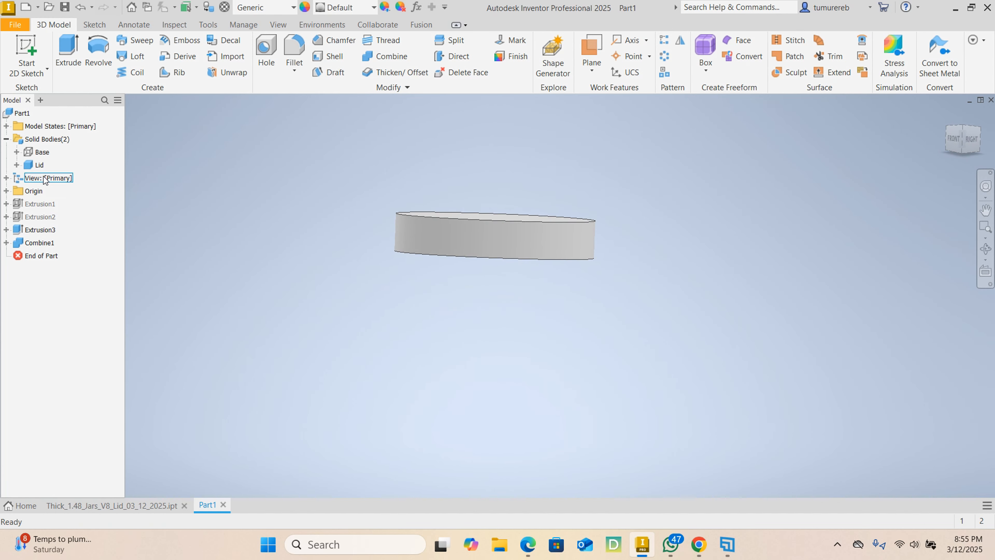
left_click(42, 152)
right_click(43, 153)
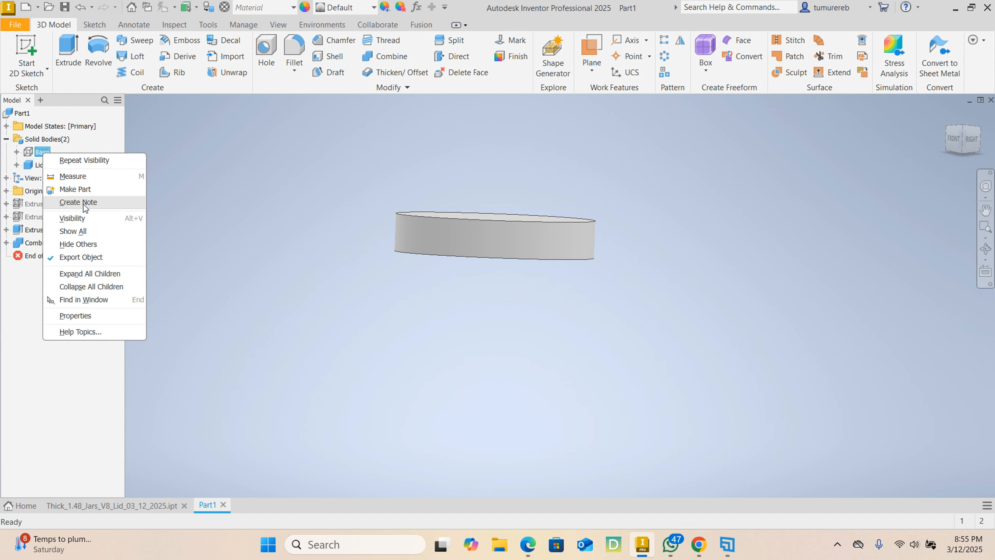
left_click(83, 219)
key("F6")
- Hide the Lid body so that only the base and its neck are shown
left_click(41, 165)
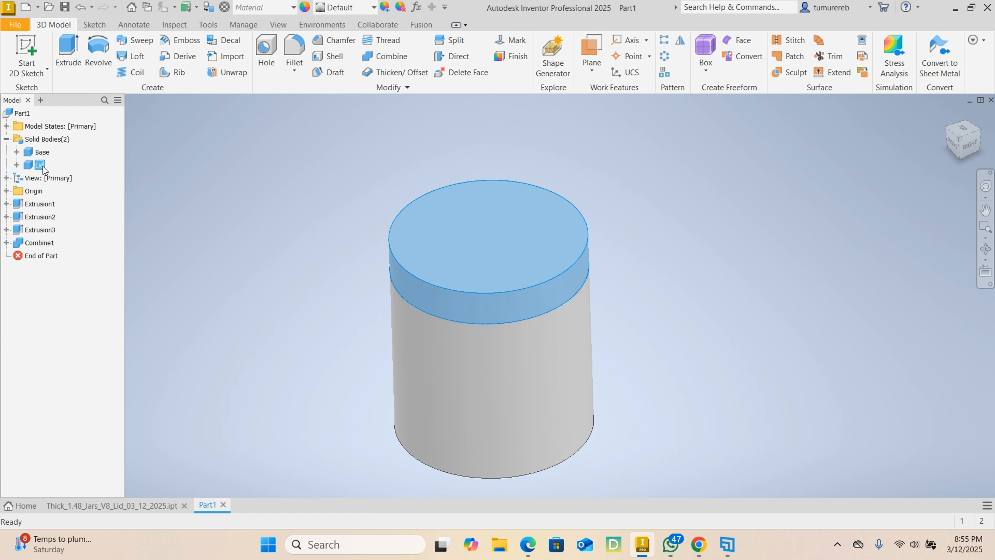
right_click(43, 170)
left_click(114, 242)
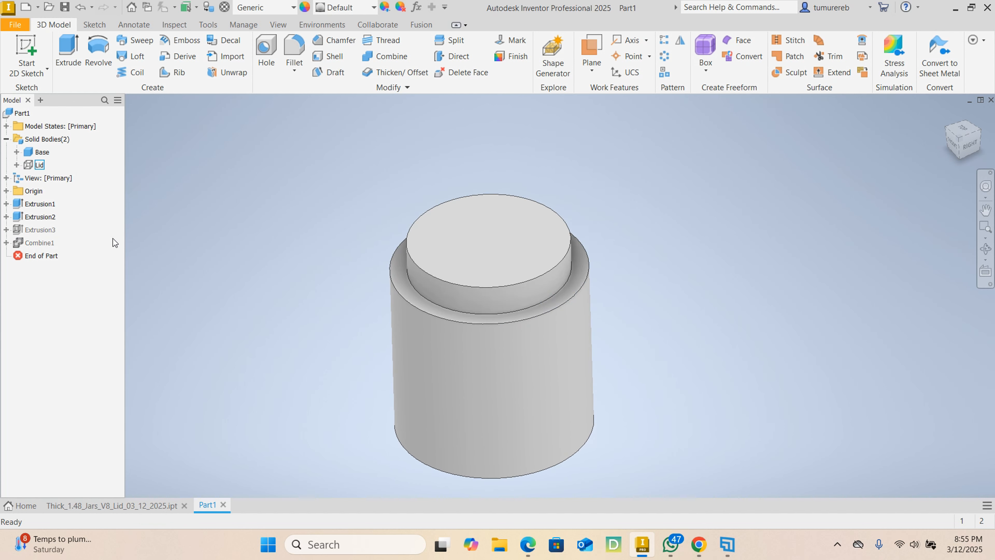
middle_click_drag(661, 244, 616, 224)
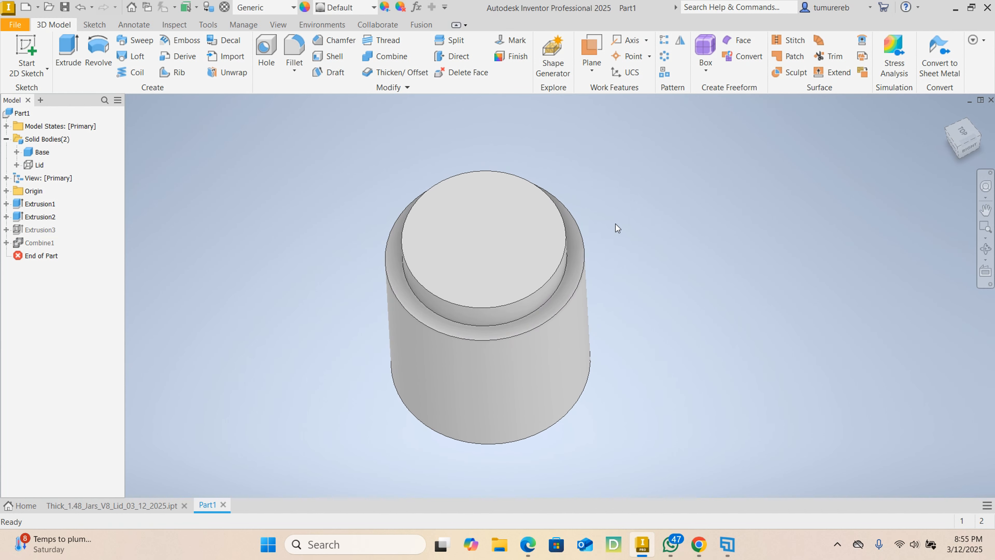
middle_click_drag(668, 245, 667, 240, "shift")
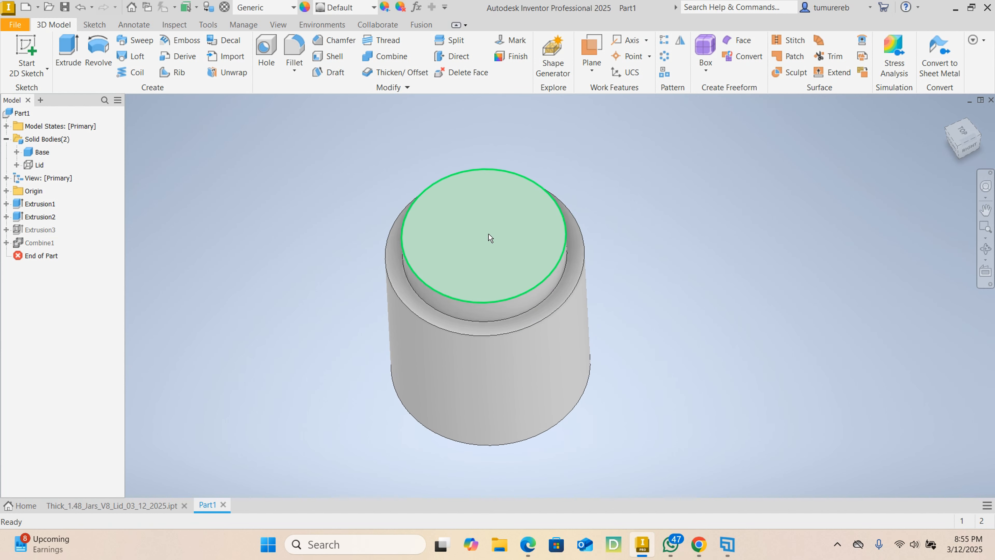
left_click(490, 237)
left_click(255, 196)
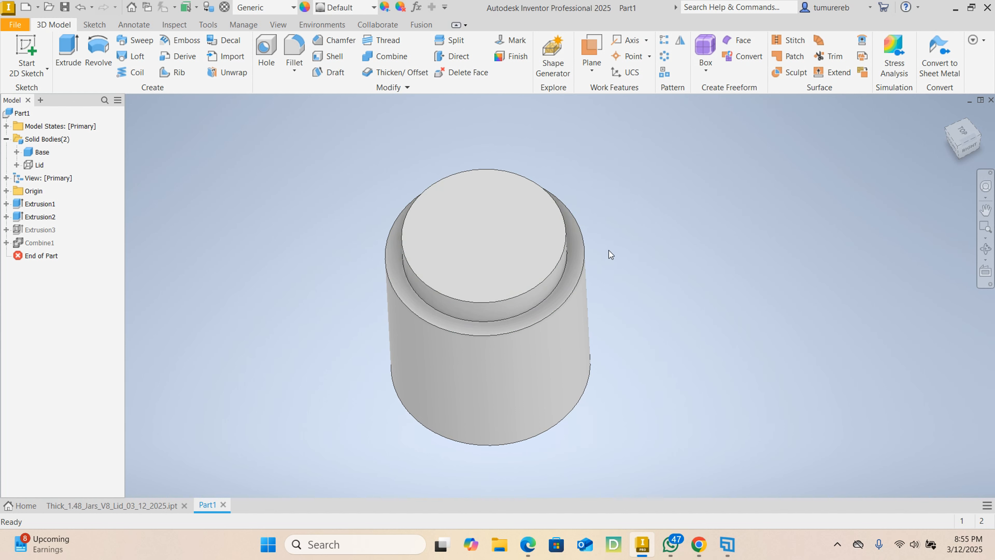
middle_click_drag(658, 310, 649, 272, "shift")
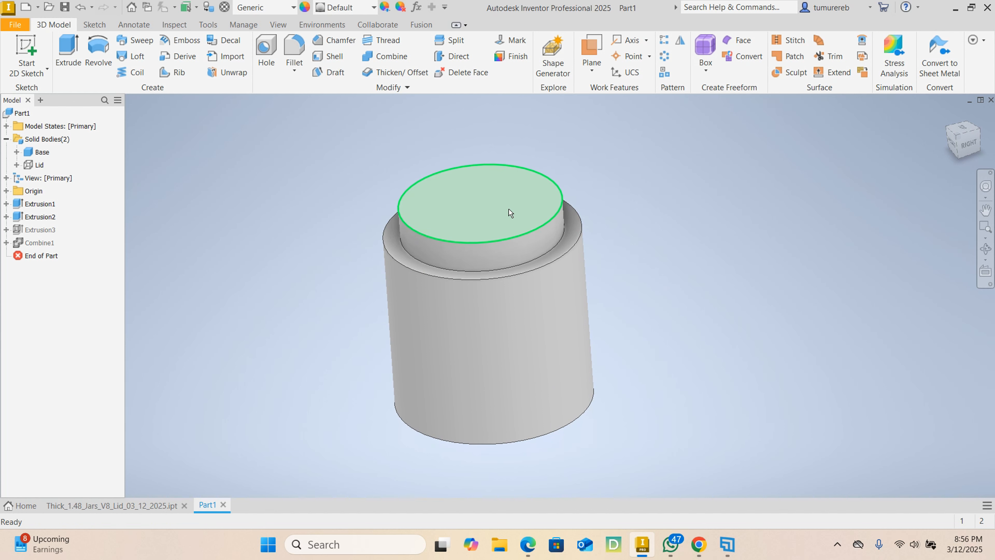
mouse_move(673, 225)
middle_mouse_down("shift")
mouse_move(682, 219)
mouse_move(680, 243)
middle_mouse_up("shift")
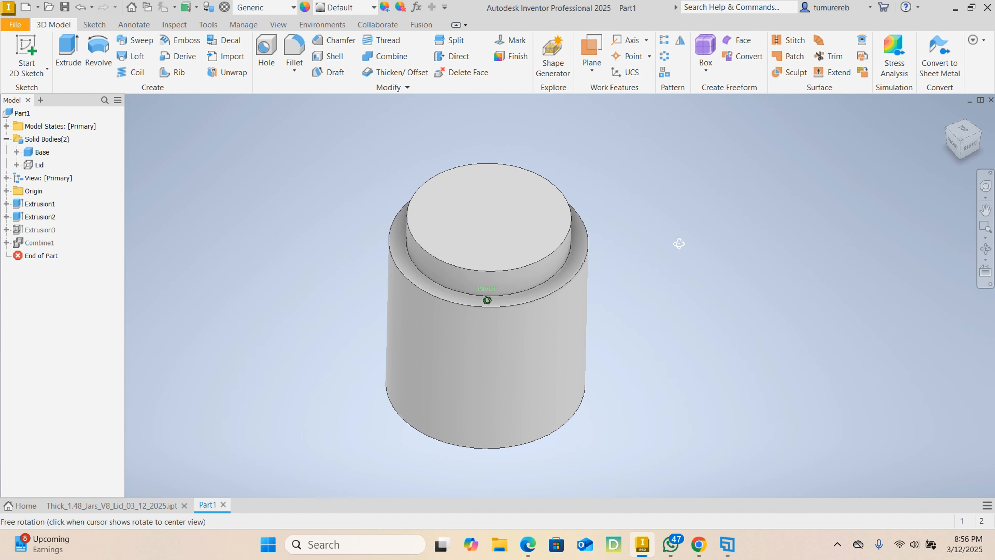
middle_click_drag(612, 253, 528, 224, "shift")
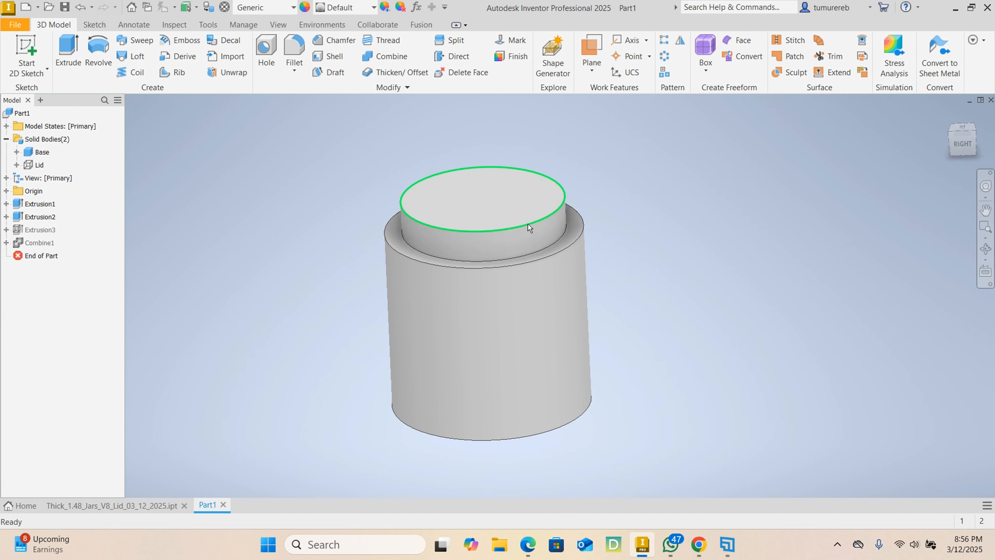
middle_click_drag(459, 206, 649, 209, "shift")
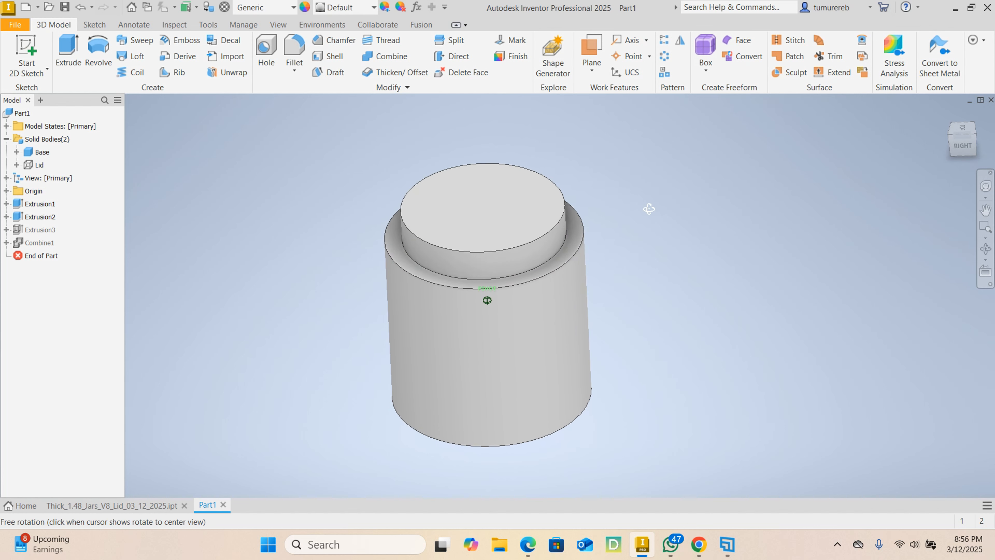
- Shell the Base body with a 3 mm wall thickness, removing the flat top face of the neck
left_click(511, 215)
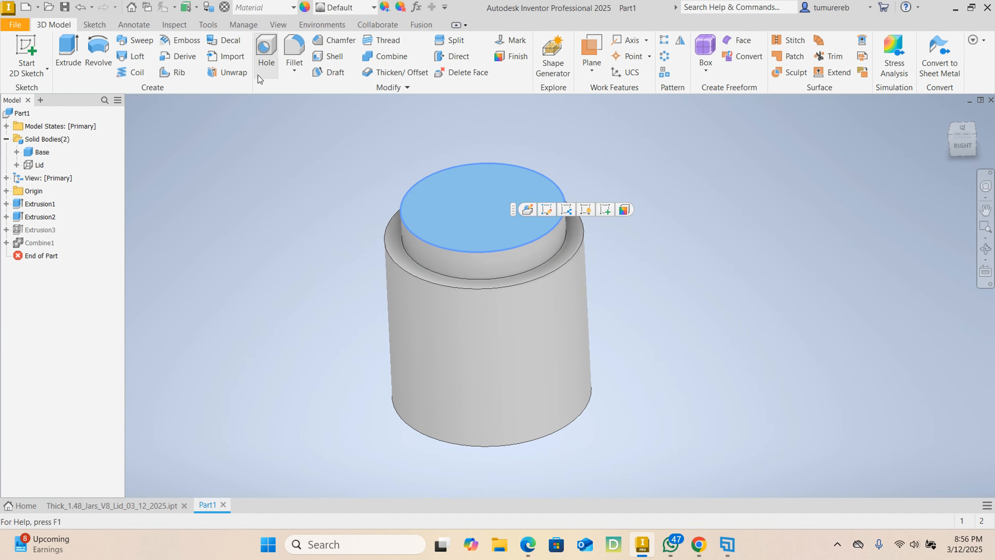
left_click(336, 62)
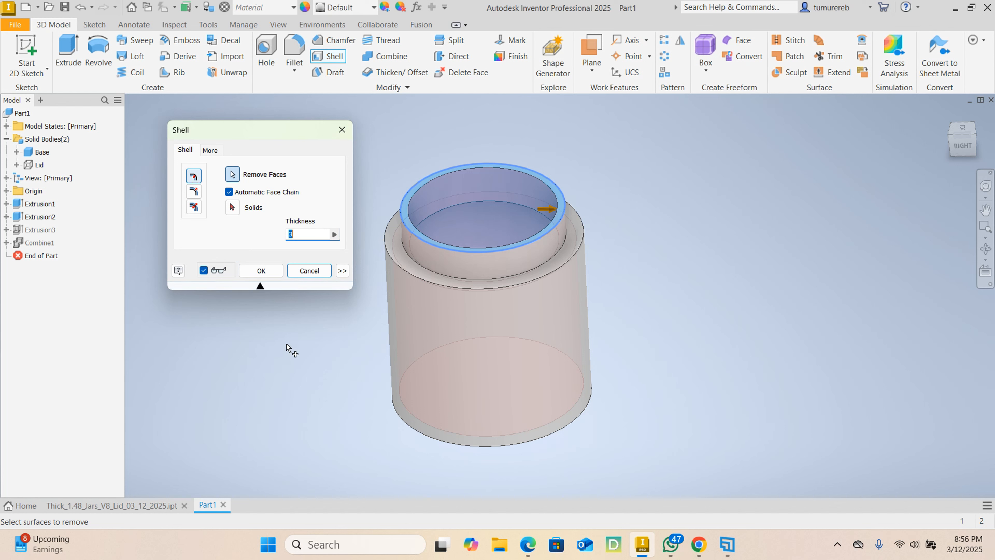
left_click(260, 271)
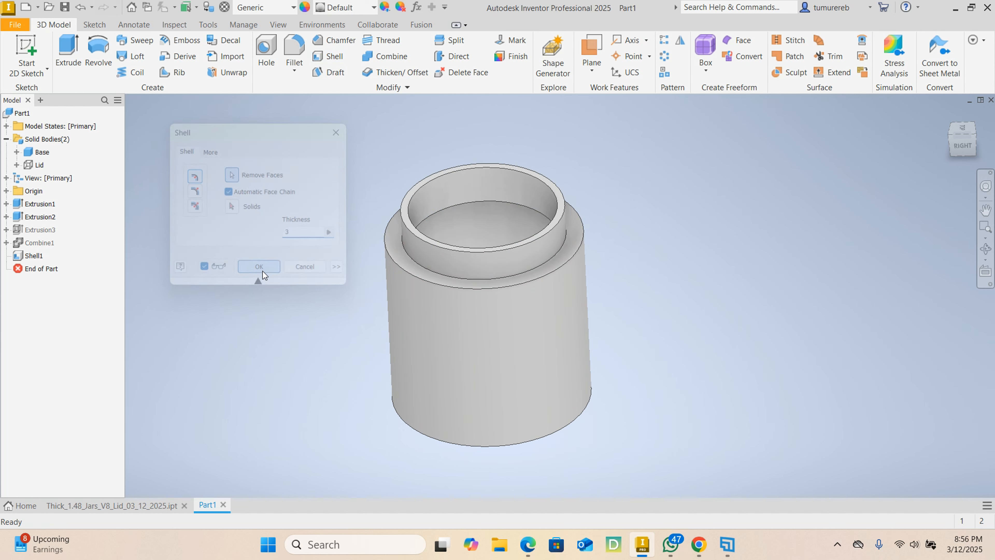
- Create a half section view of the base through the origin YZ plane
middle_click_drag(589, 262, 464, 223, "shift")
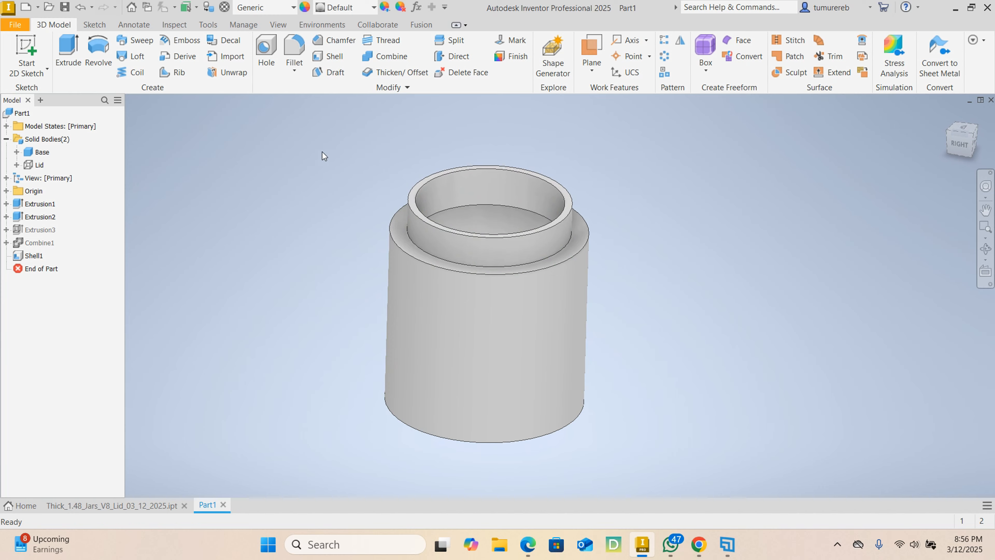
mouse_move(487, 299)
middle_mouse_down("shift")
mouse_move(324, 234)
mouse_move(393, 279)
mouse_move(473, 240)
mouse_move(574, 289)
mouse_move(544, 307)
middle_mouse_up("shift")
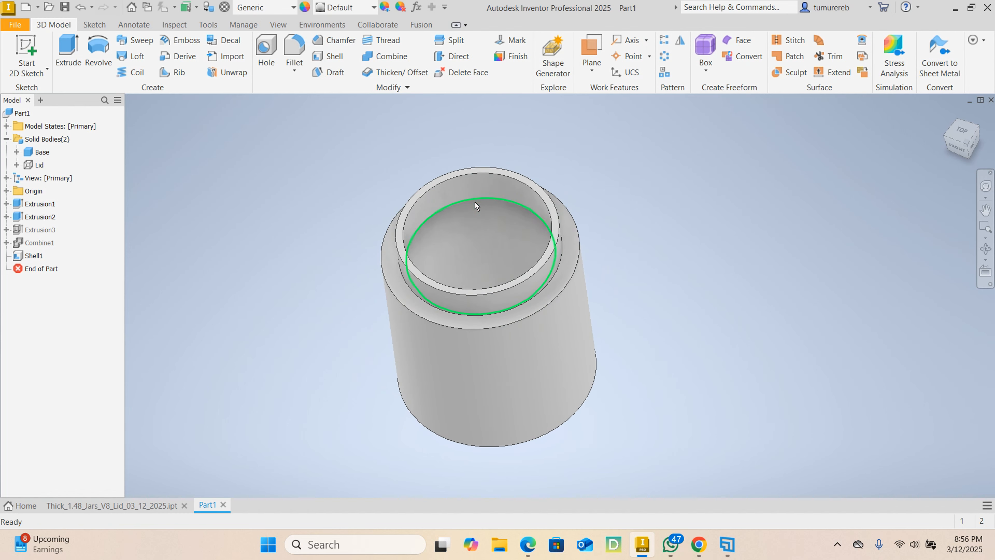
left_click(279, 25)
left_click(206, 56)
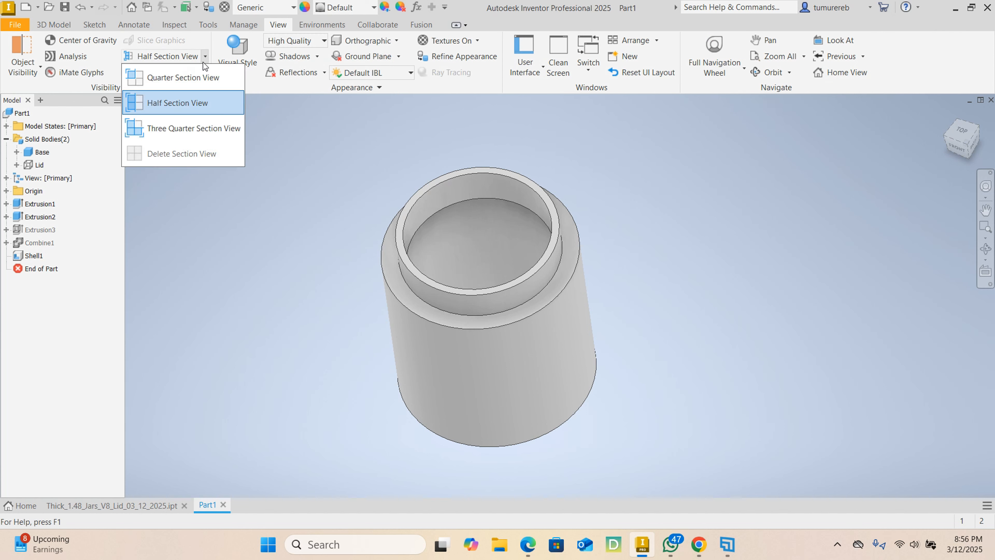
left_click(357, 140)
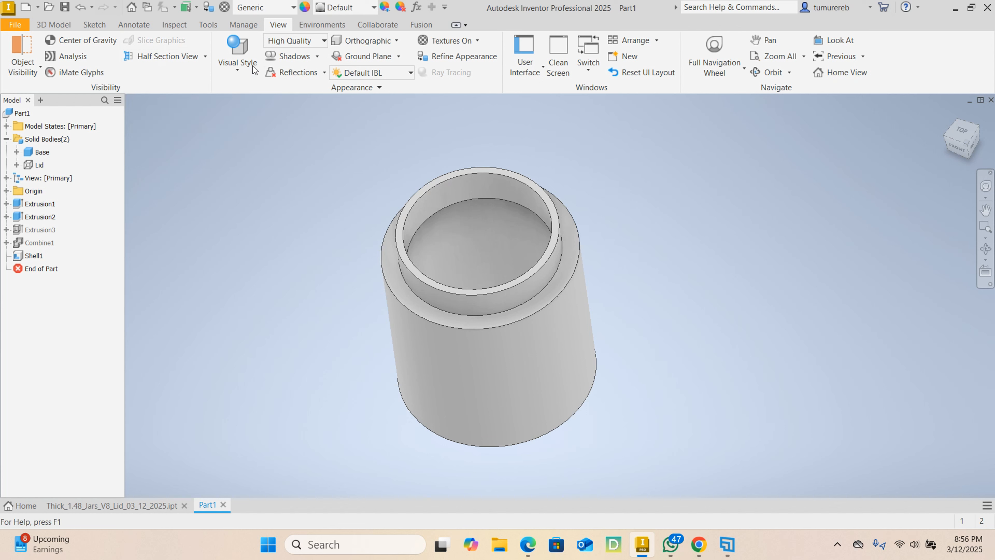
left_click(205, 58)
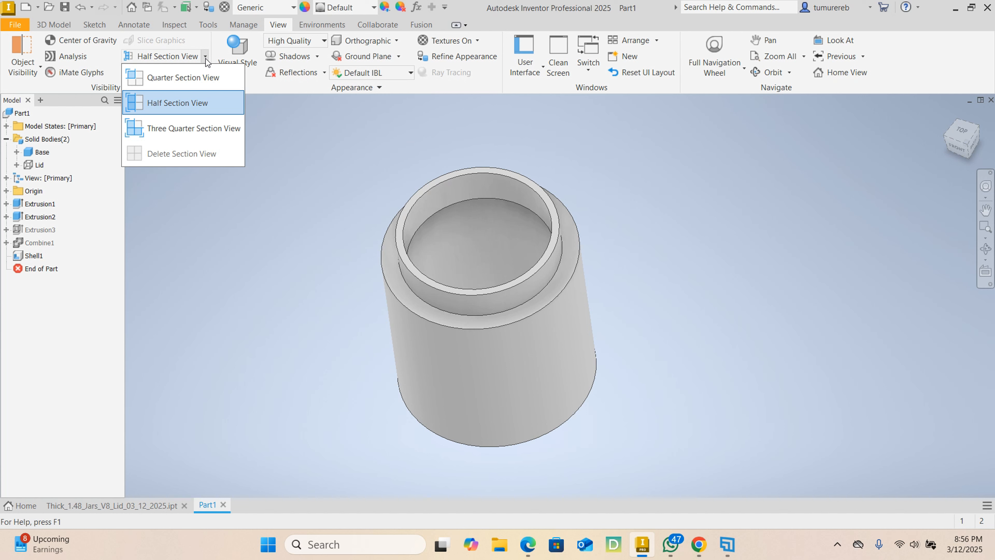
left_click(188, 101)
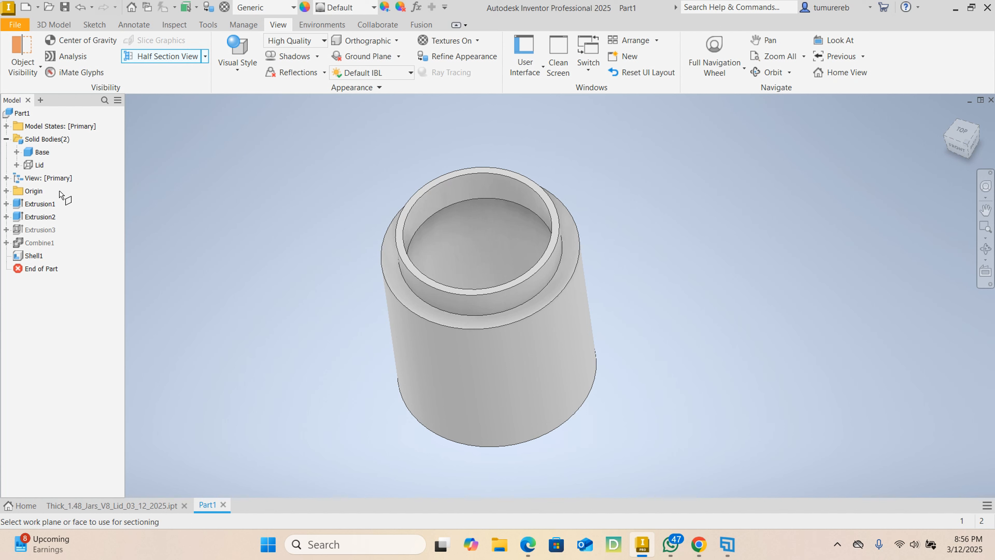
left_click(5, 191)
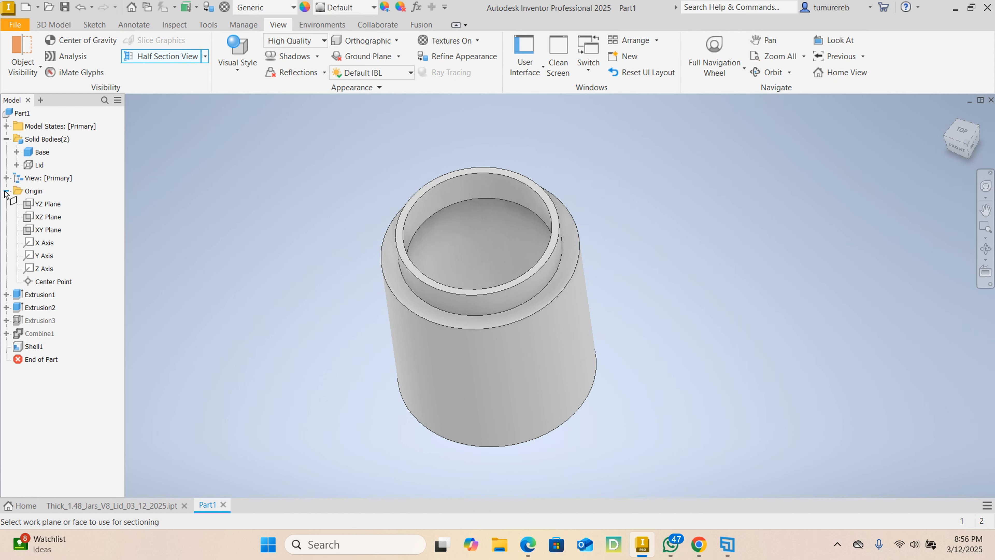
left_click(23, 204)
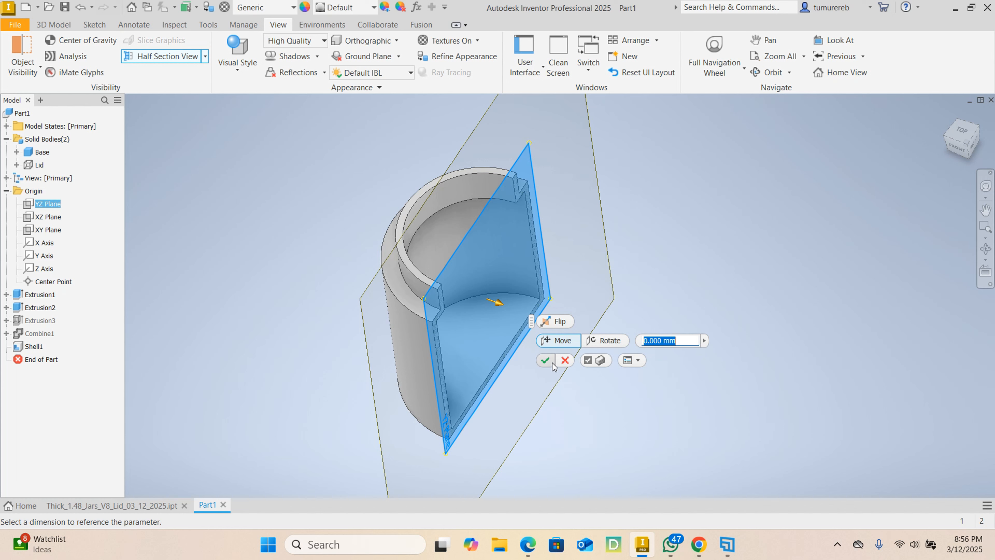
left_click(546, 360)
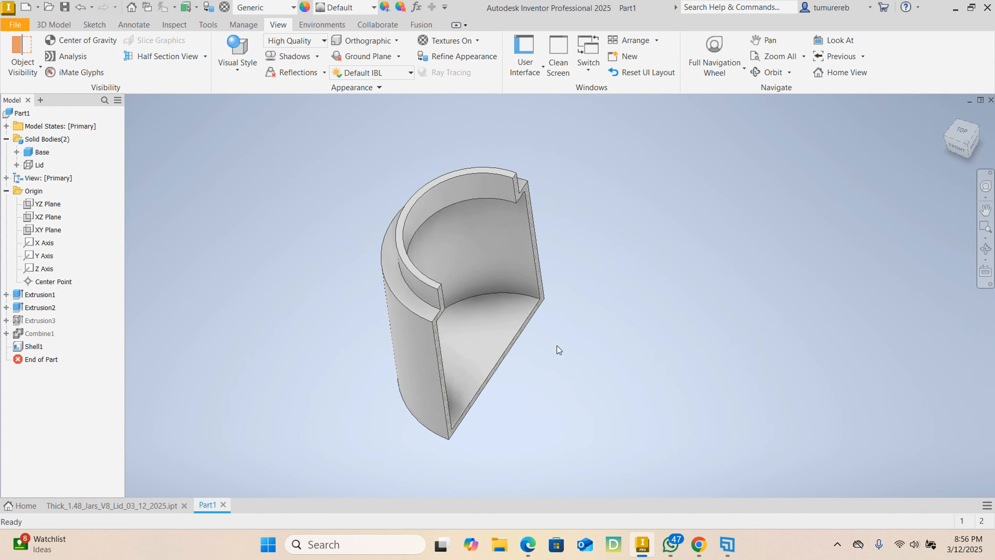
- Examine the sectioned base from several angles, focusing on the walls and the inner overhang where the neck meets the body
middle_click_drag(573, 346, 408, 314, "shift")
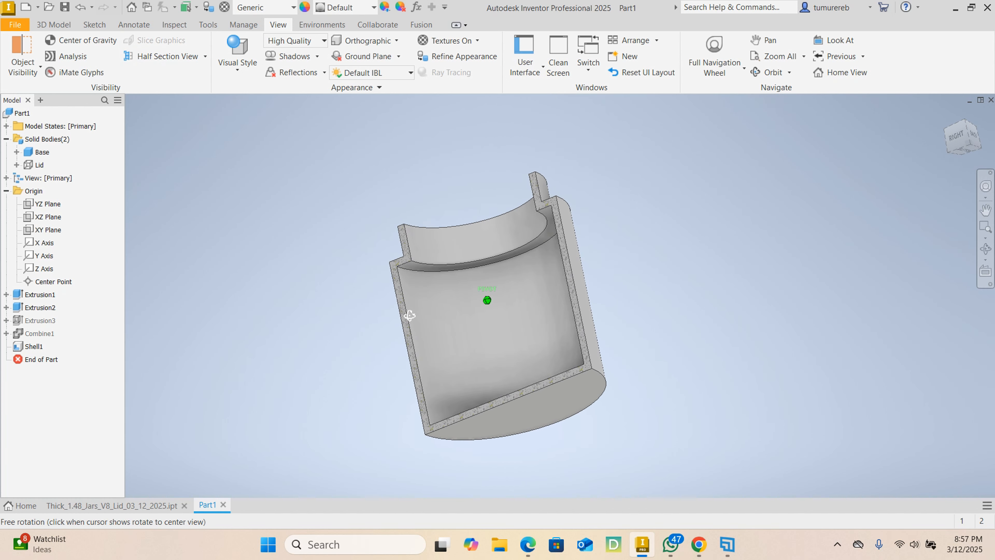
scroll(407, 271, "up", 6)
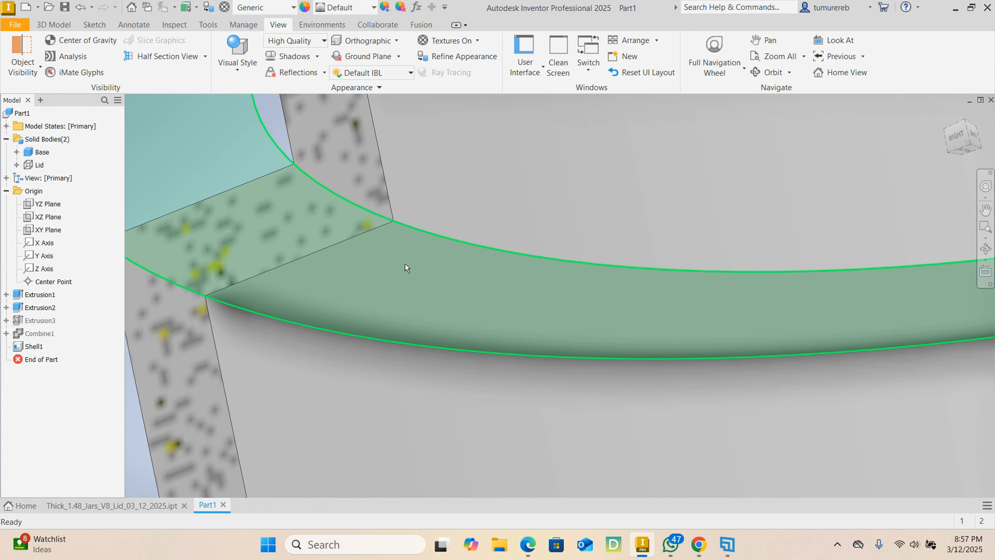
scroll(405, 263, "down", 2)
middle_click_drag(401, 280, 520, 305, "shift")
scroll(519, 305, "down", 5)
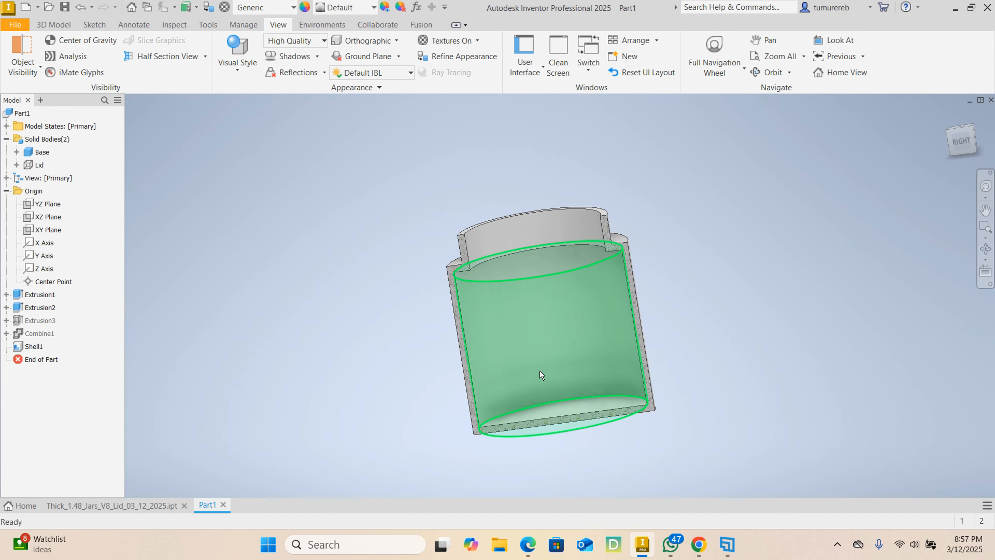
middle_click_drag(538, 370, 544, 359, "shift")
middle_click_drag(692, 390, 706, 425, "shift")
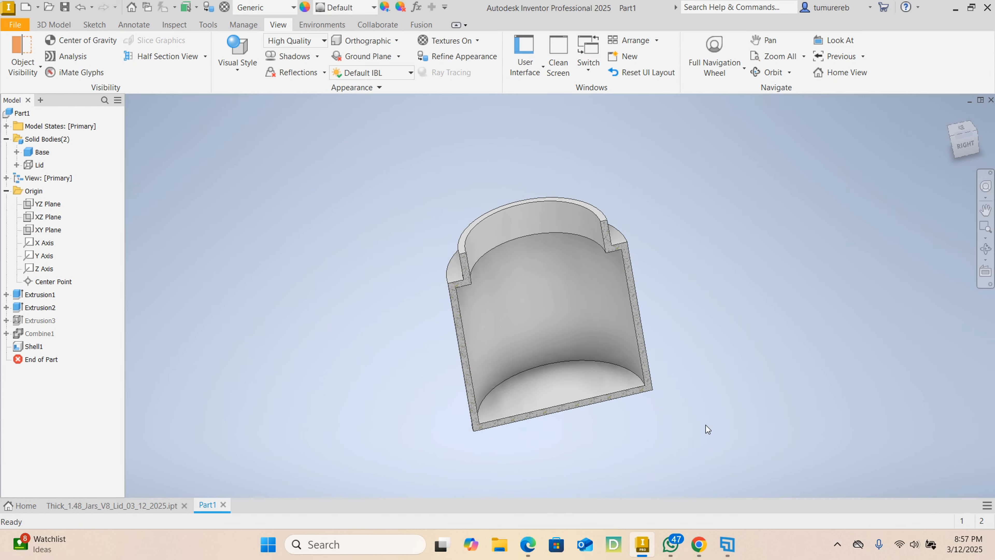
scroll(482, 426, "up", 5)
scroll(482, 428, "down", 5)
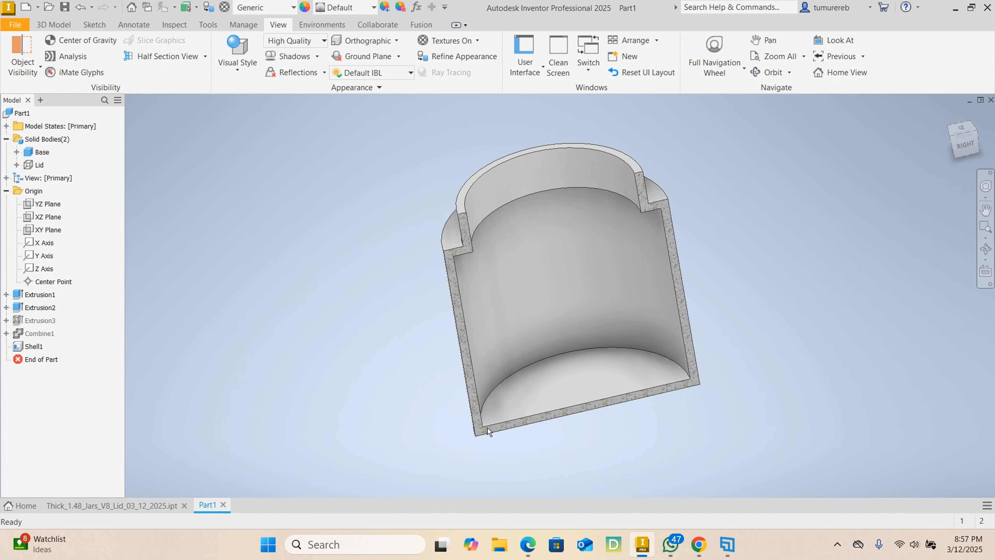
middle_click_drag(487, 427, 696, 404, "shift")
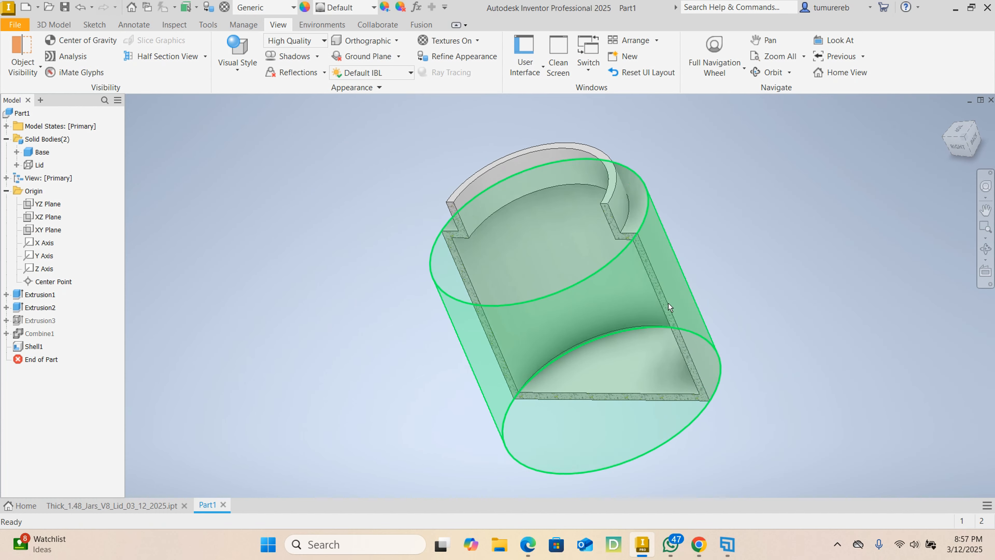
middle_click_drag(652, 259, 737, 262, "shift")
scroll(647, 214, "up", 5)
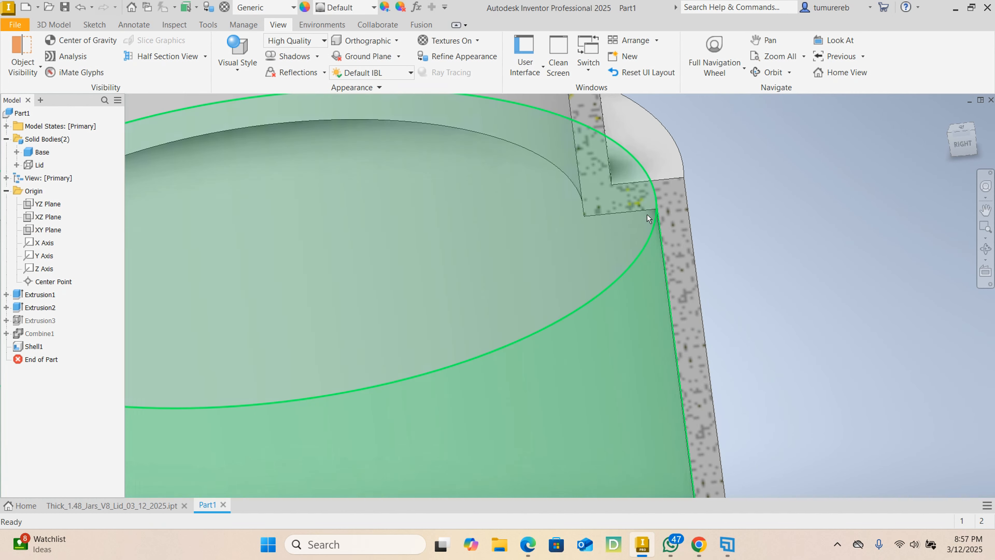
scroll(549, 204, "down", 5)
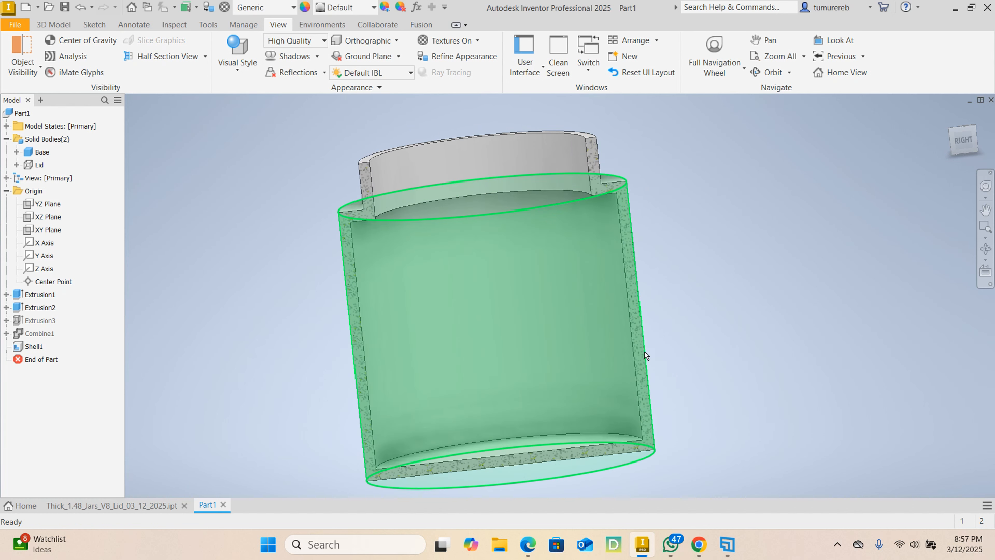
middle_click_drag(692, 260, 681, 241, "shift")
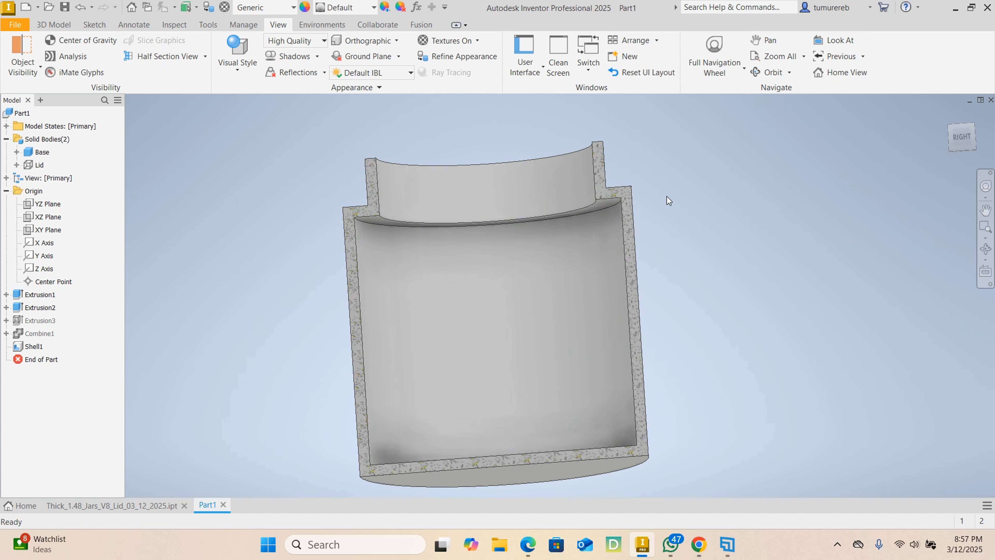
middle_click_drag(616, 205, 600, 221, "shift")
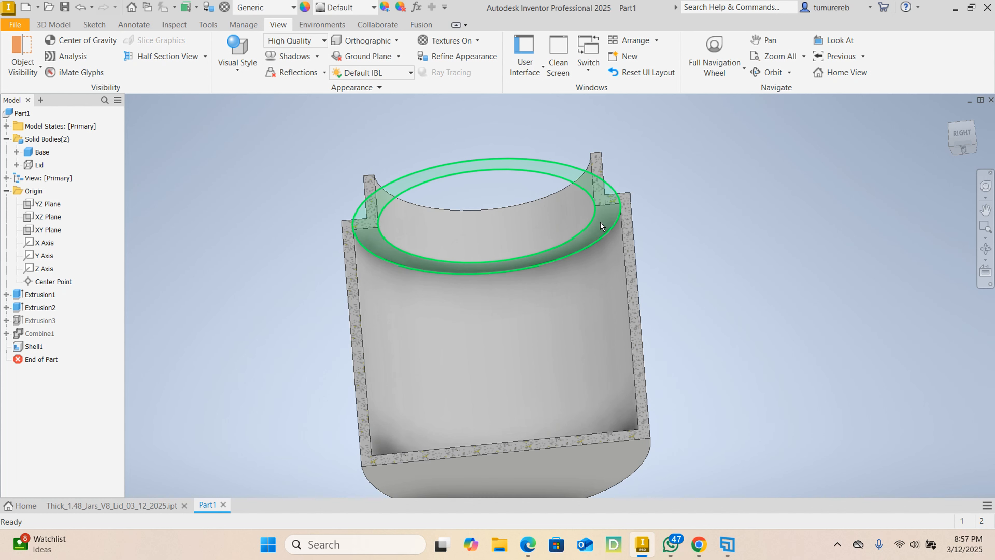
mouse_move(671, 219)
middle_mouse_down("shift")
mouse_move(666, 237)
mouse_move(664, 204)
middle_mouse_up("shift")
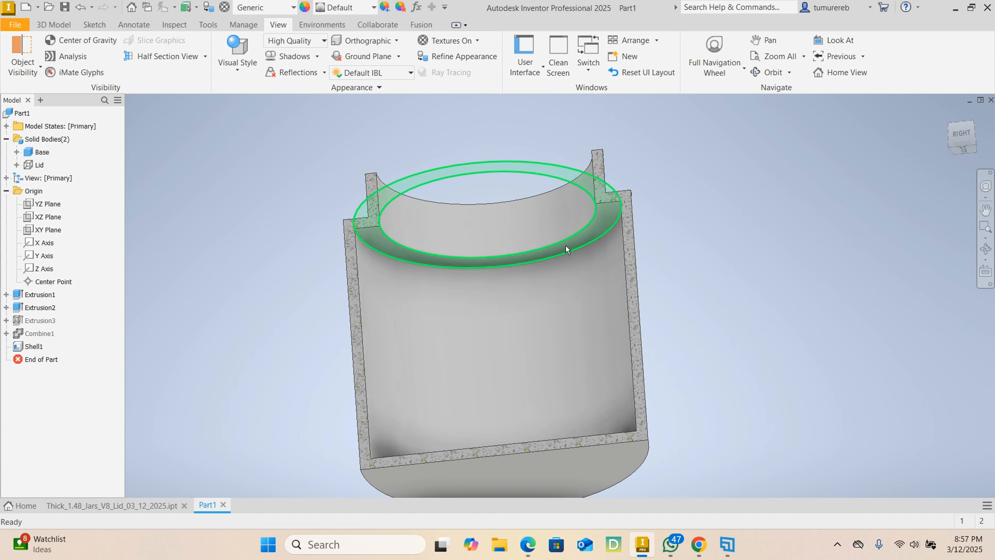
scroll(363, 244, "down", 5)
scroll(359, 237, "up", 5)
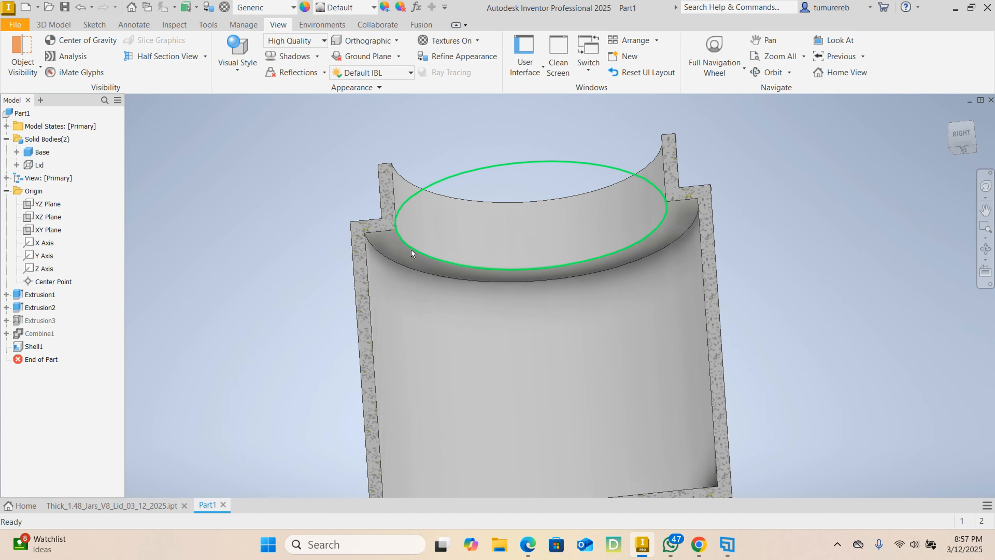
scroll(821, 322, "down", 3)
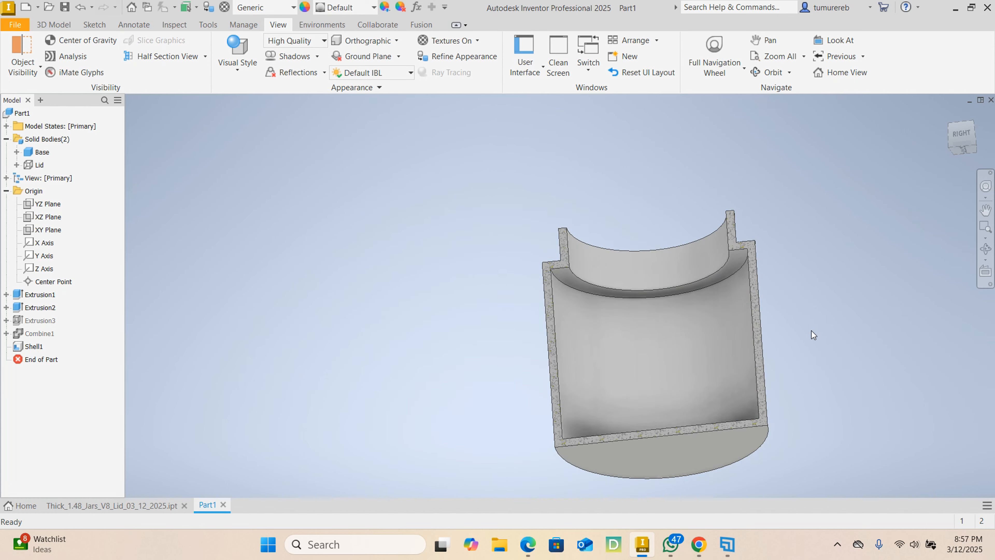
middle_click_drag(811, 331, 801, 375, "shift")
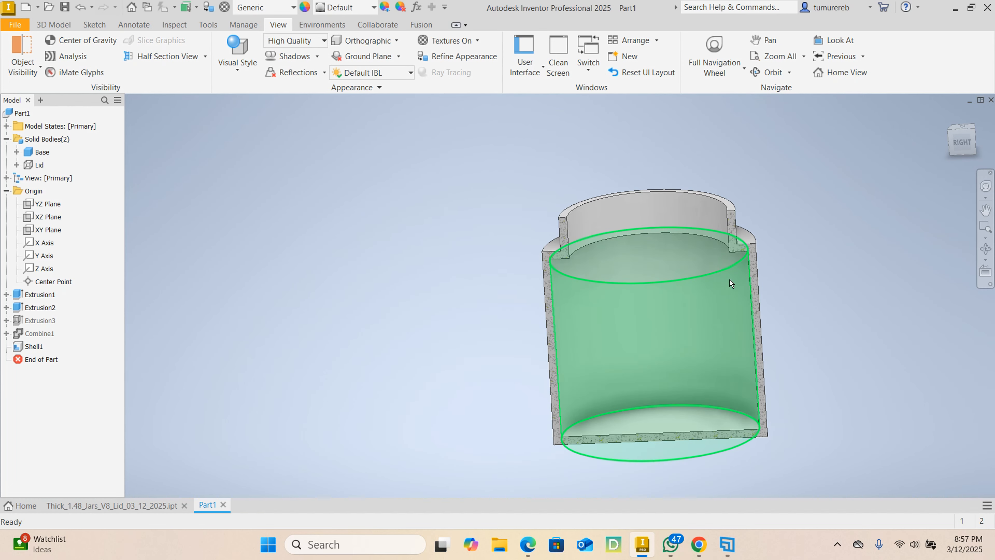
mouse_move(729, 279)
middle_mouse_down("shift")
mouse_move(748, 259)
mouse_move(731, 260)
middle_mouse_up("shift")
scroll(737, 250, "up", 3)
scroll(793, 262, "down", 3)
scroll(731, 261, "up", 3)
scroll(800, 241, "down", 3)
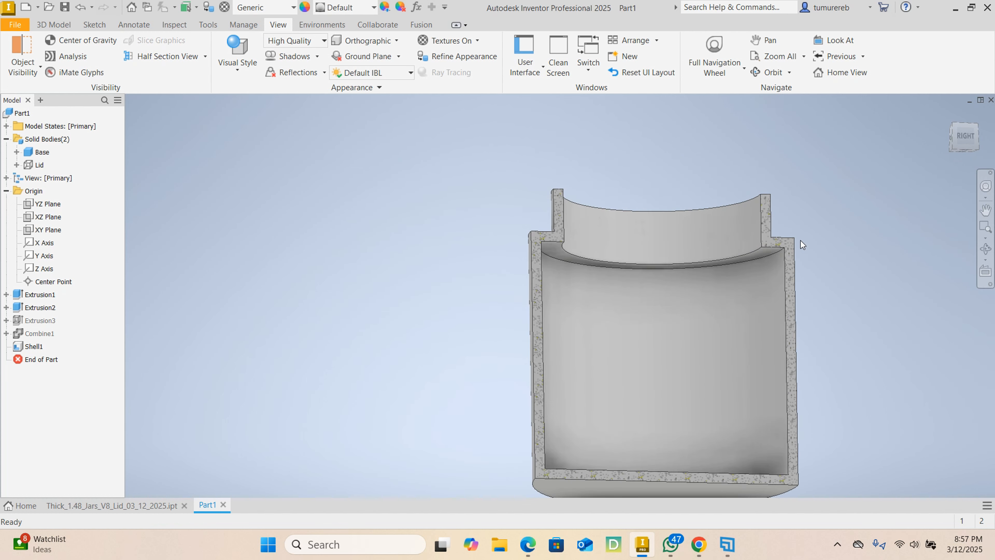
middle_click_drag(826, 278, 894, 289, "shift")
scroll(785, 255, "up", 3)
scroll(840, 256, "down", 3)
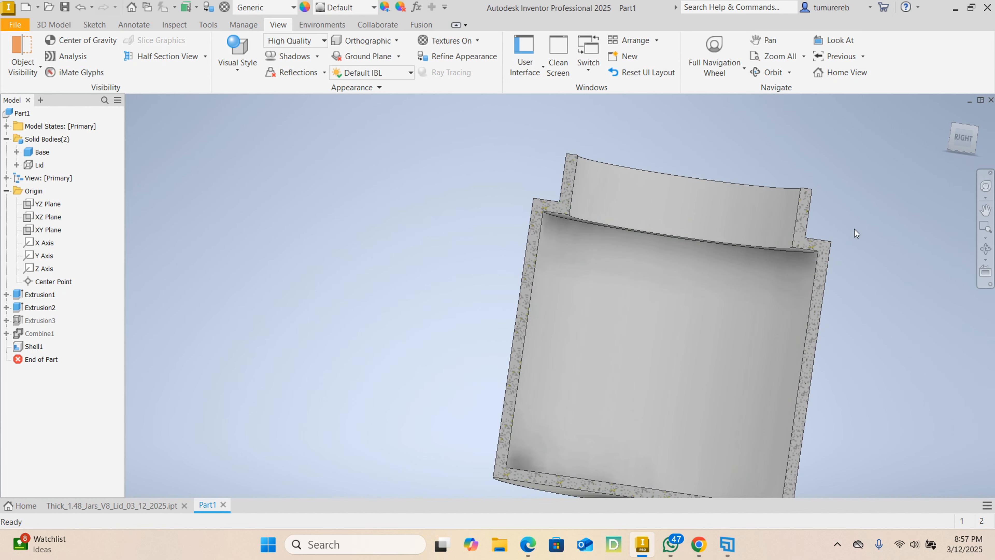
middle_click_drag(862, 224, 857, 217, "shift")
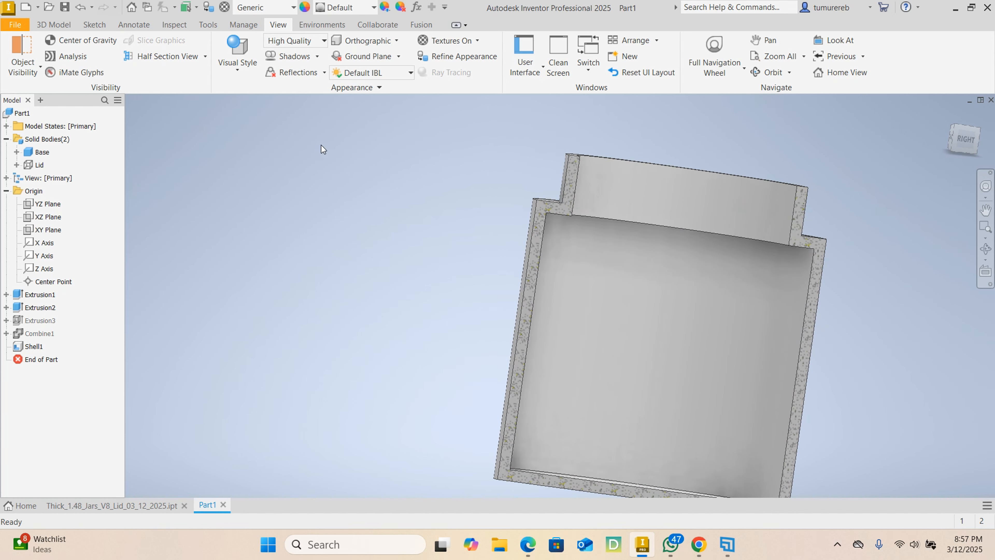
- Chamfer the inner circular edge under the shoulder, where it meets the base's side wall, with a distance of 7 mm
left_click(51, 27)
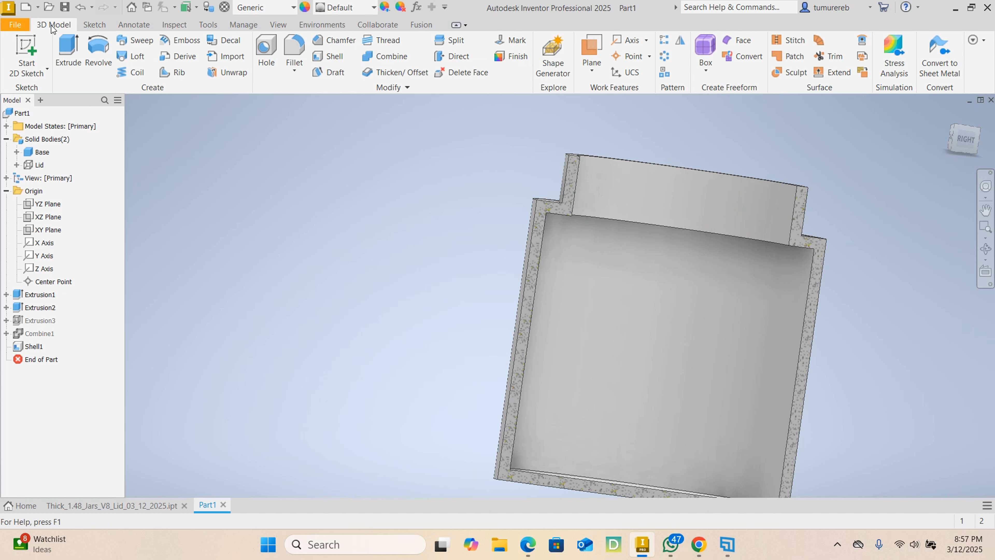
left_click(330, 43)
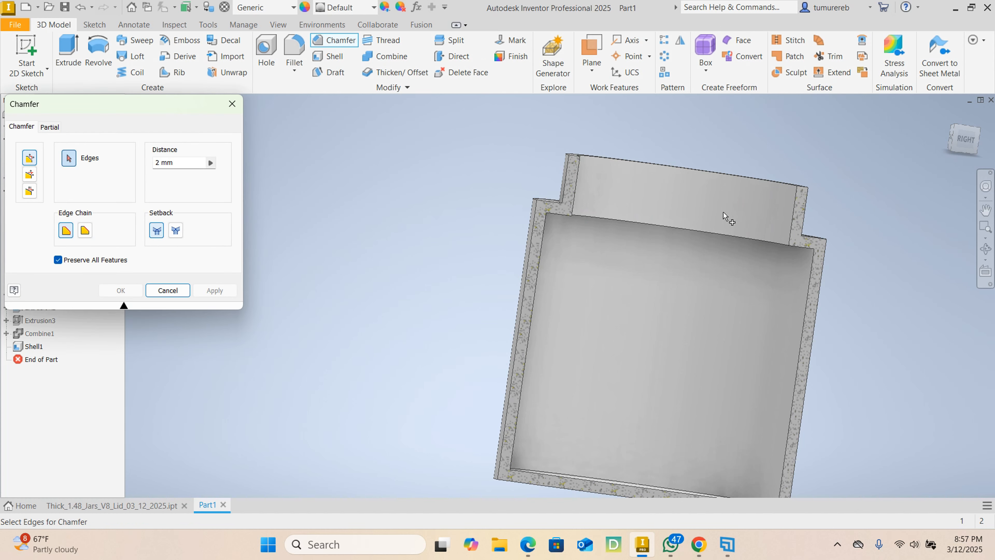
scroll(800, 285, "up", 3)
scroll(866, 324, "down", 2)
middle_click_drag(864, 319, 868, 292, "shift")
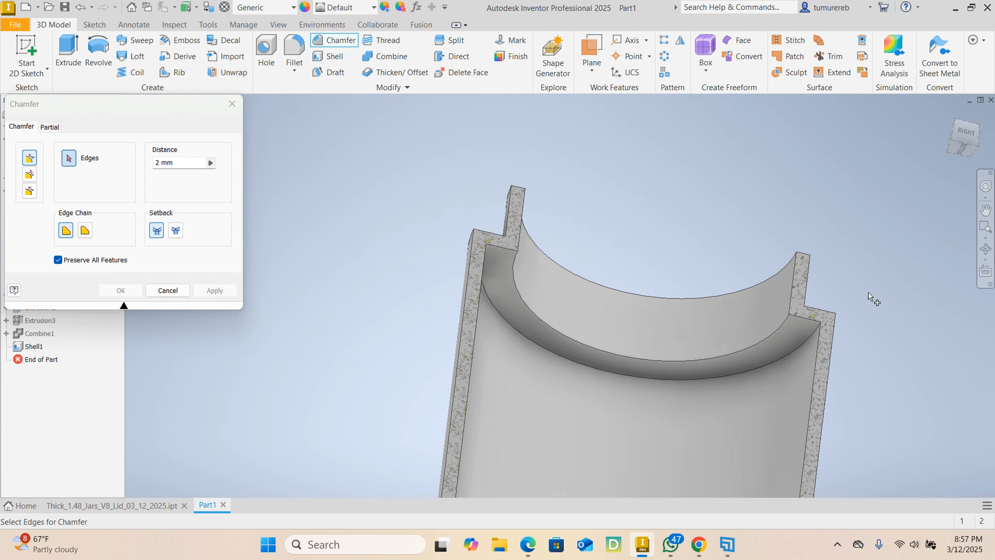
left_click(815, 328)
left_click(815, 328)
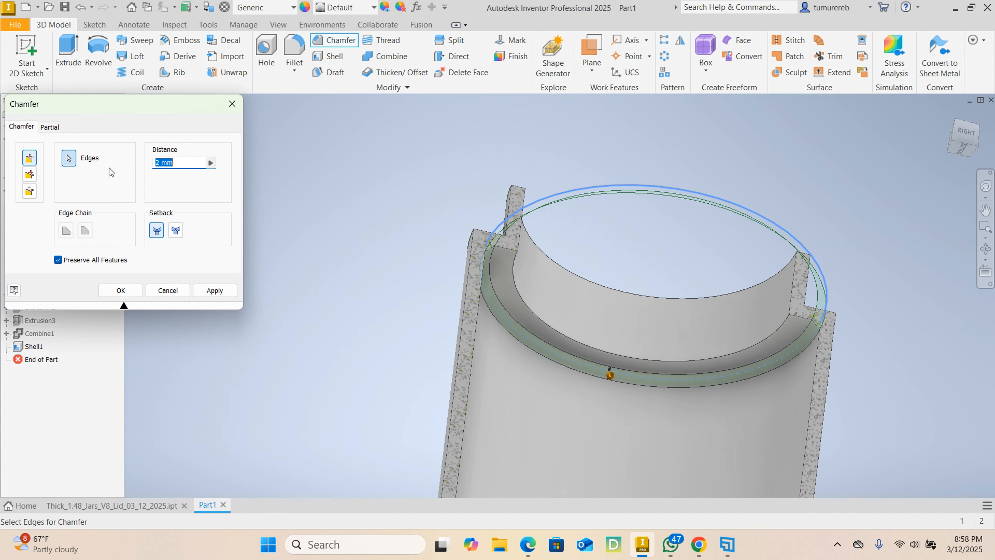
type("7")
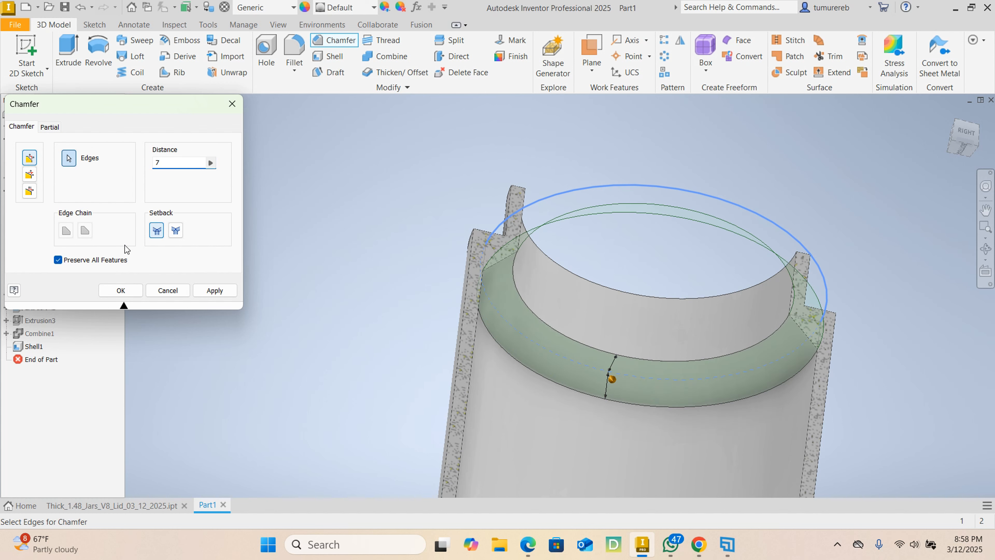
left_click(211, 292)
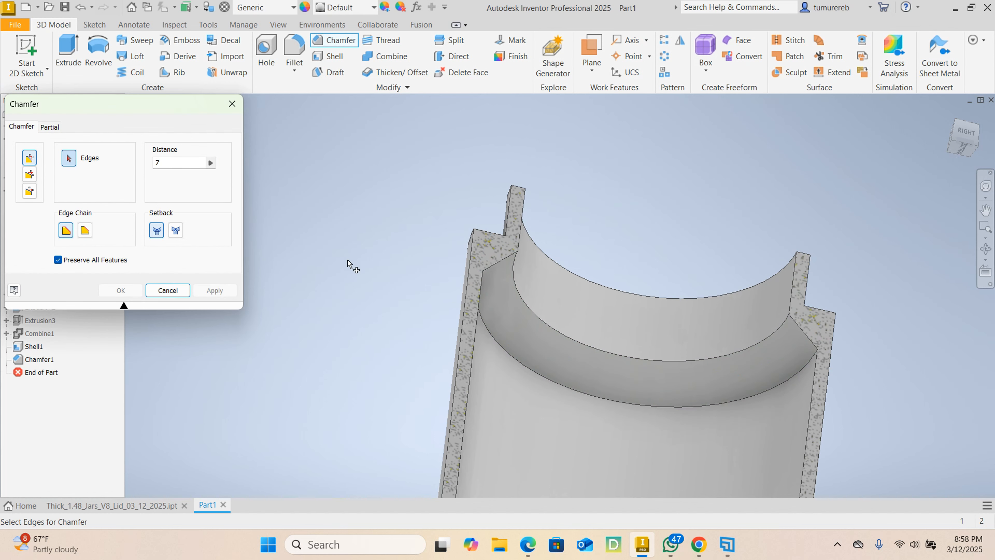
- Examine the chamfered inner shoulder of the sectioned base up close and from several angles
left_click(173, 288)
scroll(596, 282, "up", 3)
middle_click_drag(595, 283, 685, 285, "shift")
scroll(720, 291, "down", 4)
scroll(731, 312, "down", 5)
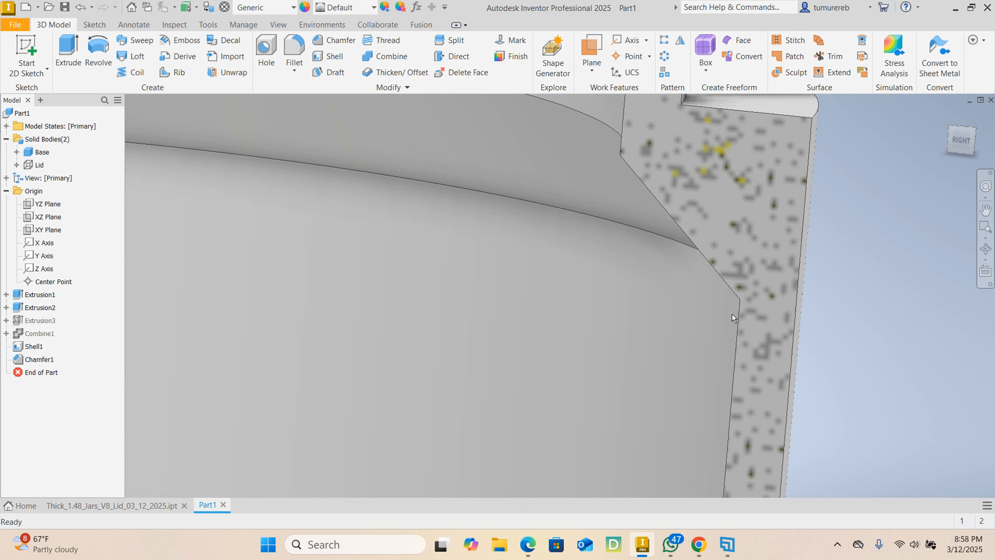
scroll(732, 315, "up", 3)
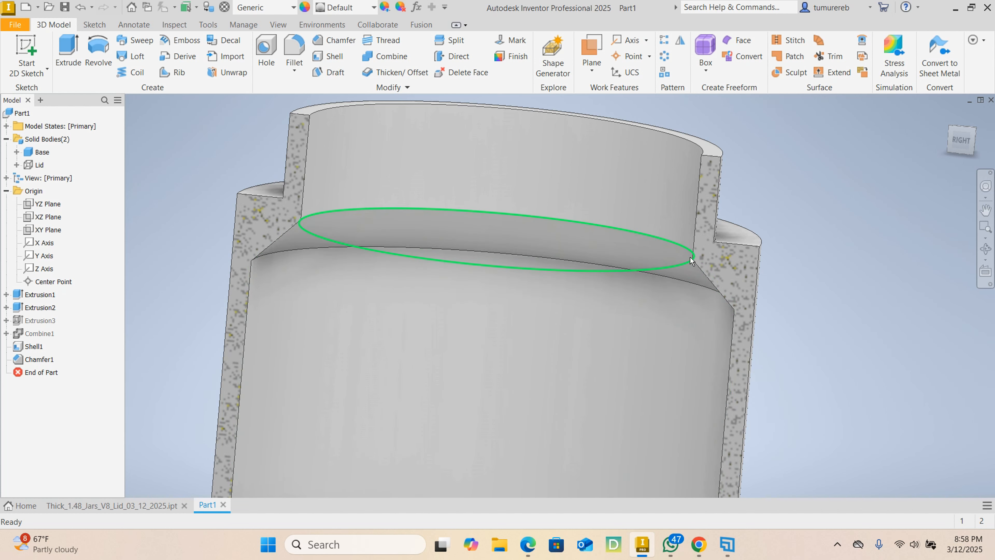
scroll(797, 293, "up", 3)
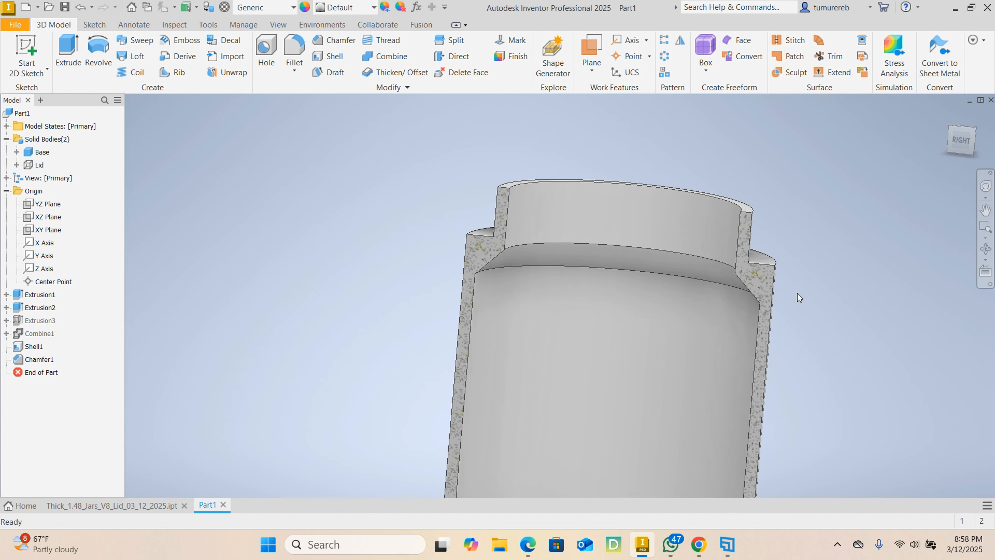
middle_click_drag(799, 297, 719, 335, "shift")
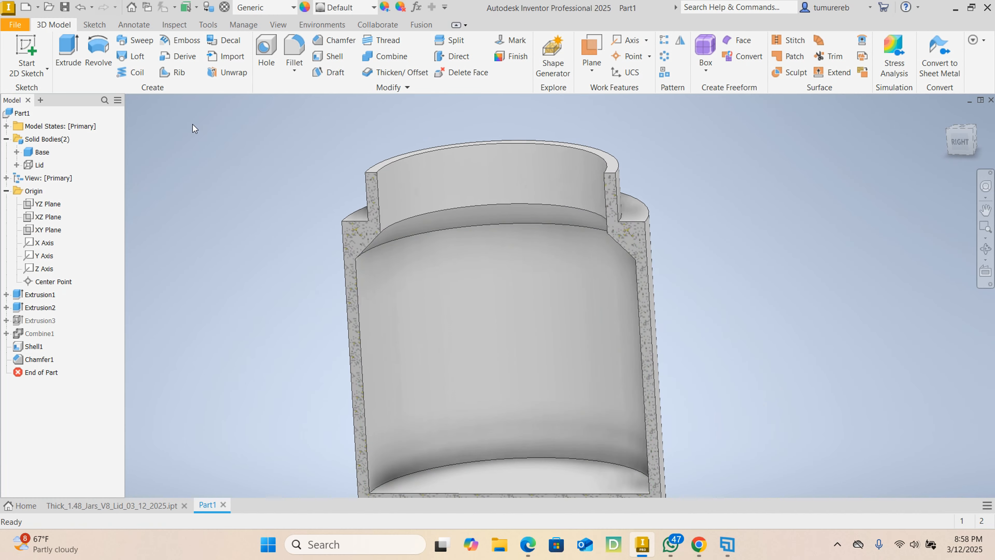
- Delete the half section view to display the whole base again
left_click(276, 25)
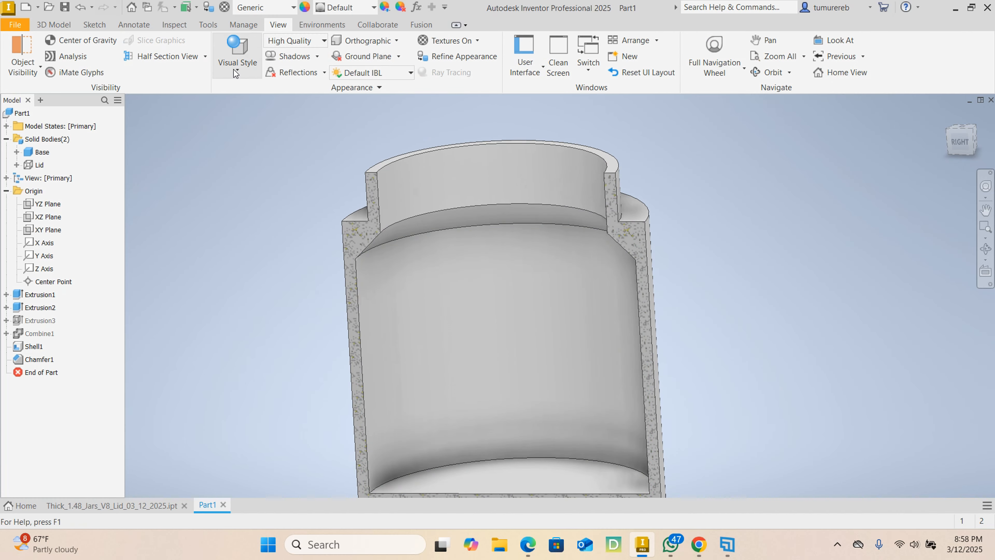
left_click(203, 58)
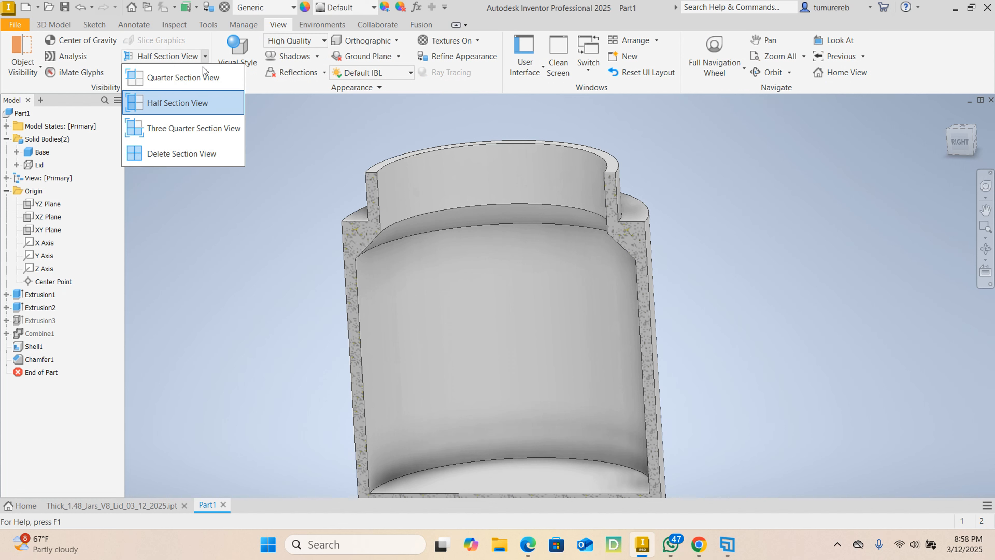
left_click(197, 159)
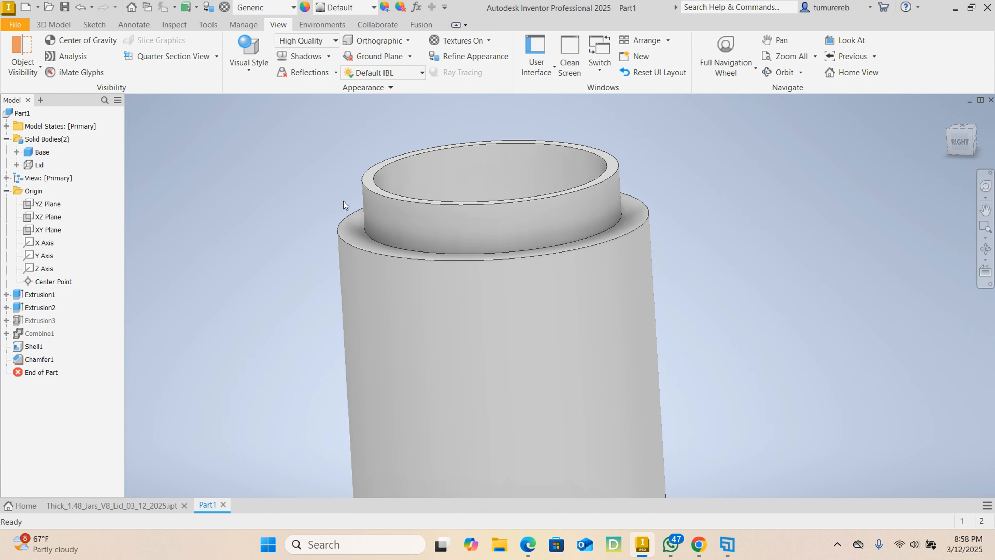
scroll(726, 257, "up", 3)
middle_click_drag(702, 284, 554, 267, "shift")
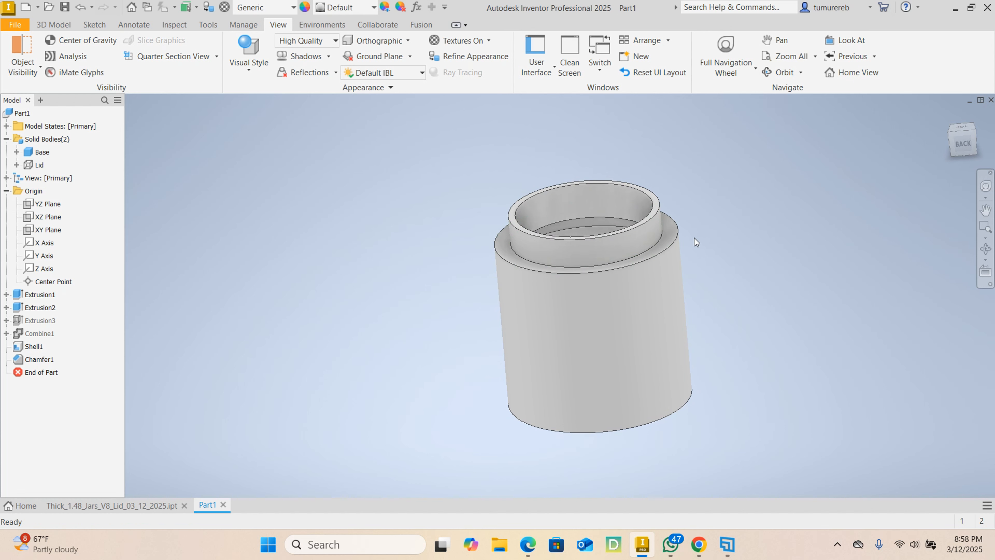
scroll(638, 230, "down", 4)
scroll(639, 230, "up", 3)
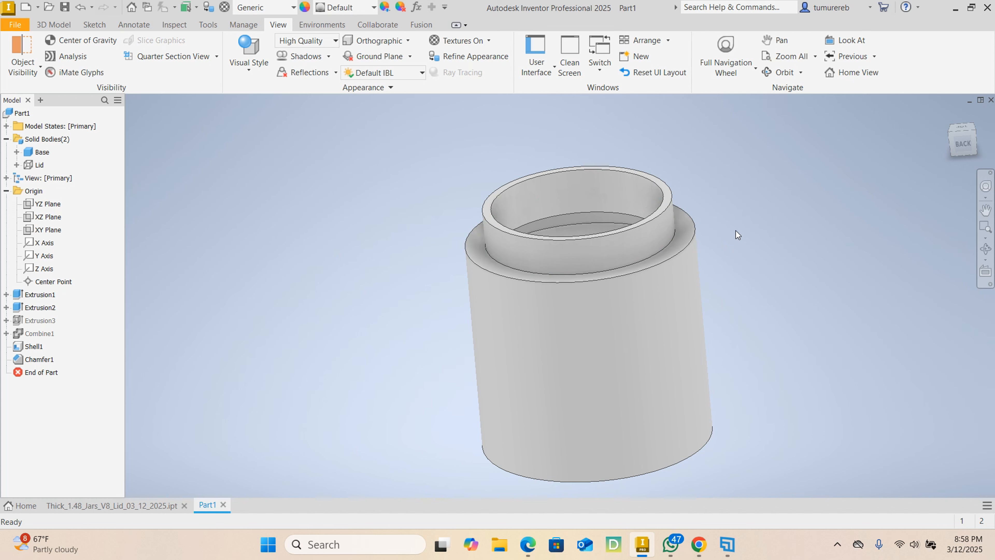
middle_click_drag(736, 230, 700, 223, "shift")
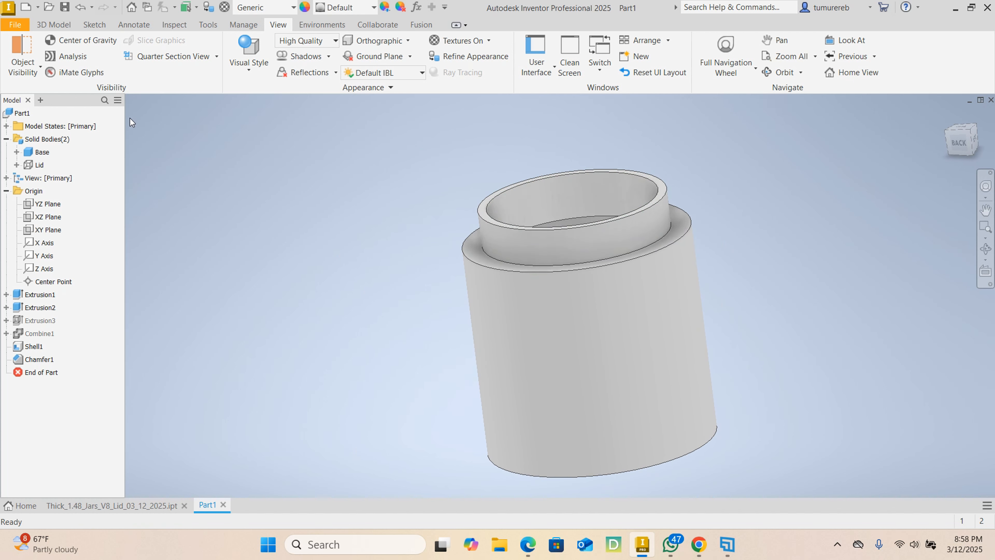
- Start a new 2D sketch on the origin YZ plane
left_click(62, 30)
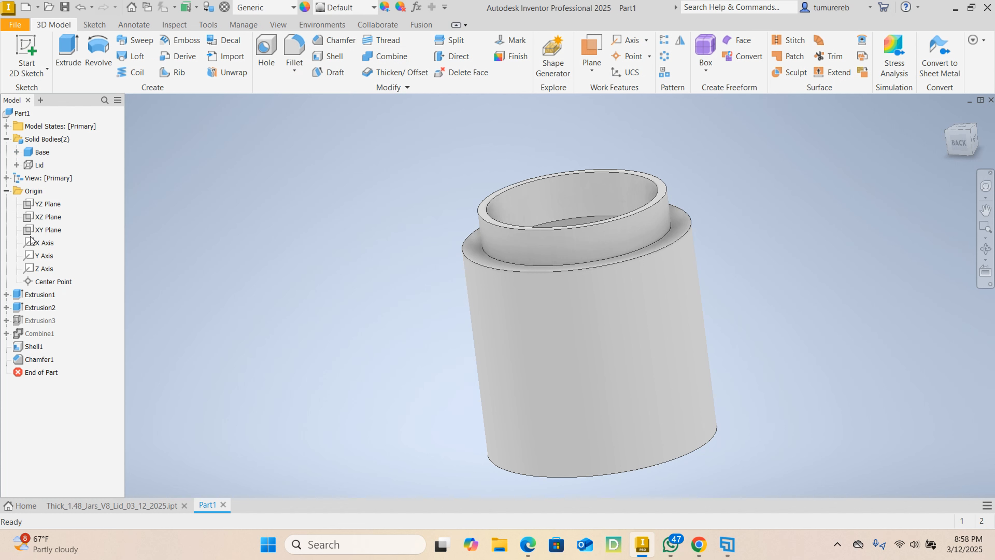
left_click(46, 204)
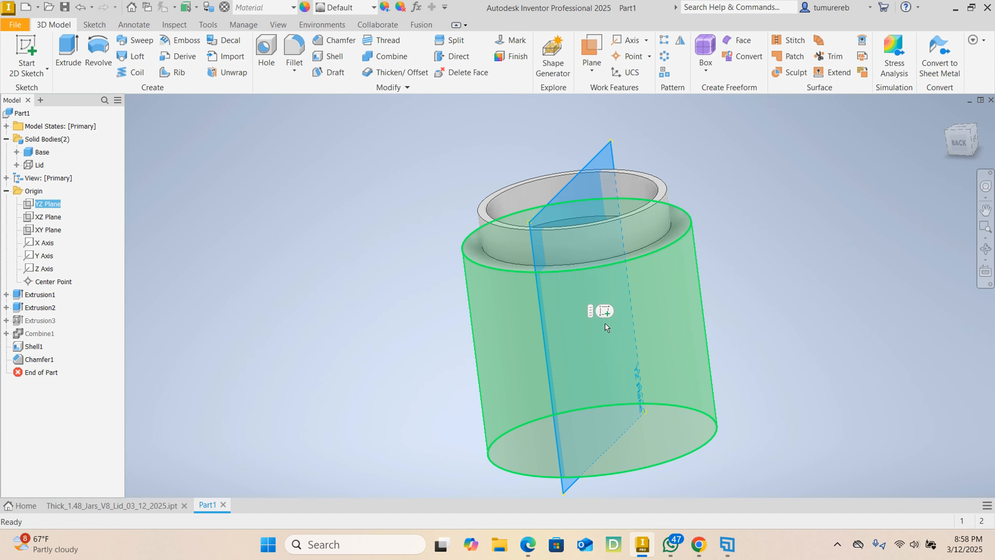
left_click(604, 314)
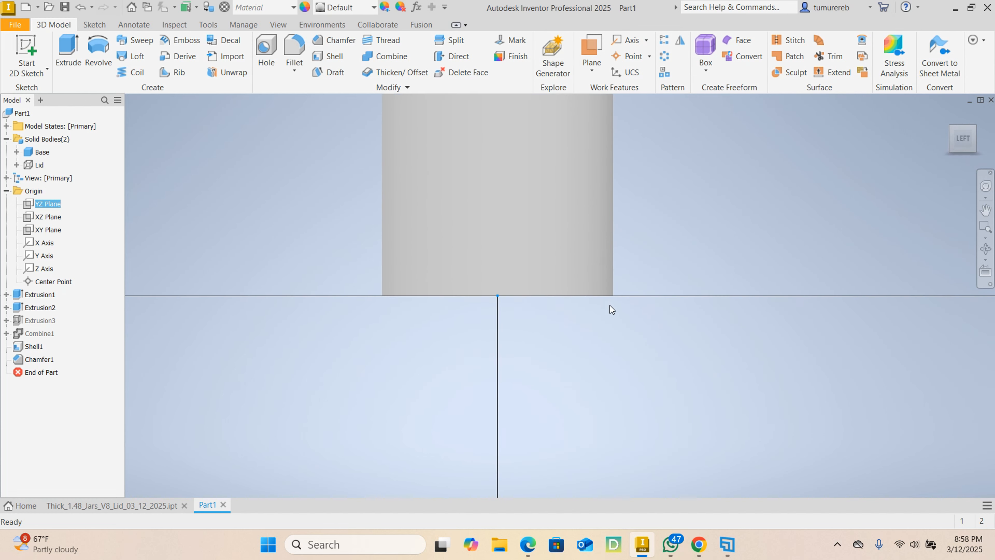
- Inspect the neck threads on the finished jar in Thick_1.48_Jars_V8_Lid_03_12_2025.ipt and return to Part1
left_click(153, 505)
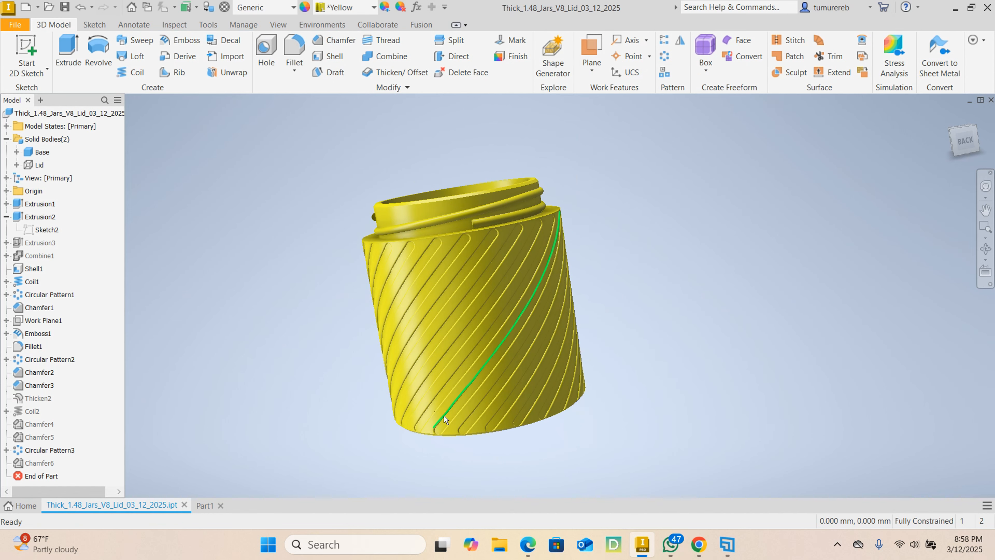
mouse_move(444, 416)
middle_mouse_down("shift")
mouse_move(277, 441)
mouse_move(302, 431)
middle_mouse_up("shift")
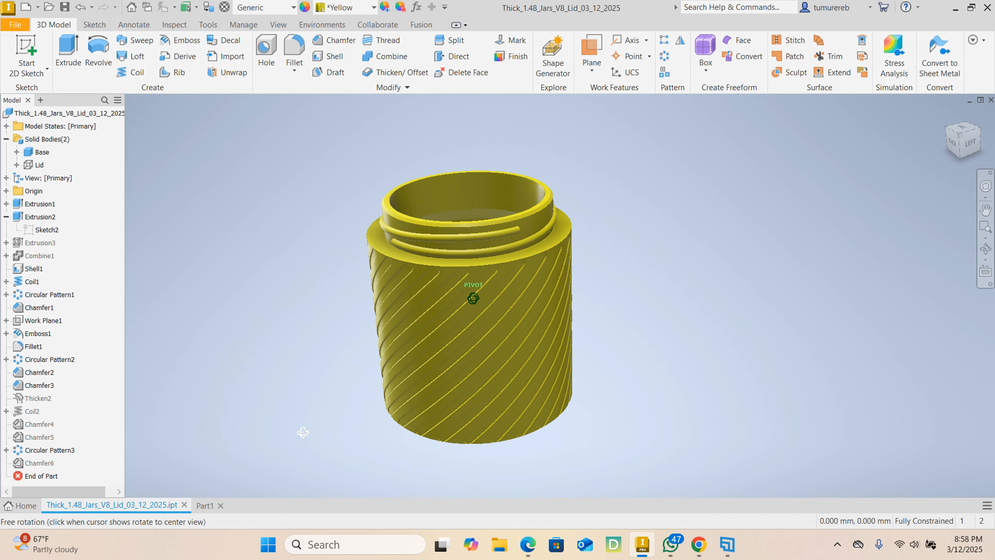
left_click(205, 505)
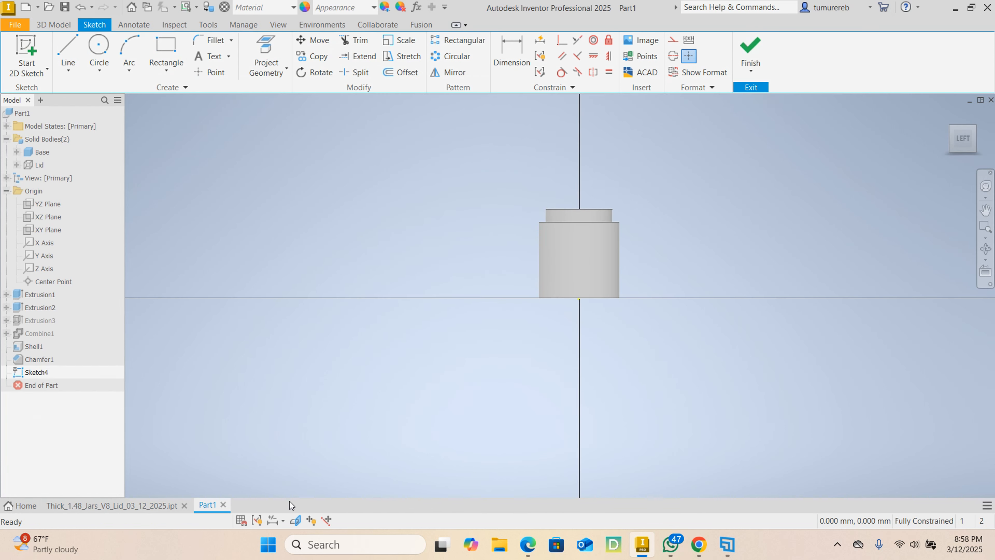
- Slice the model graphics at the sketch plane to expose the neck and shoulder cross-section
left_click(297, 521)
scroll(548, 275, "up", 10)
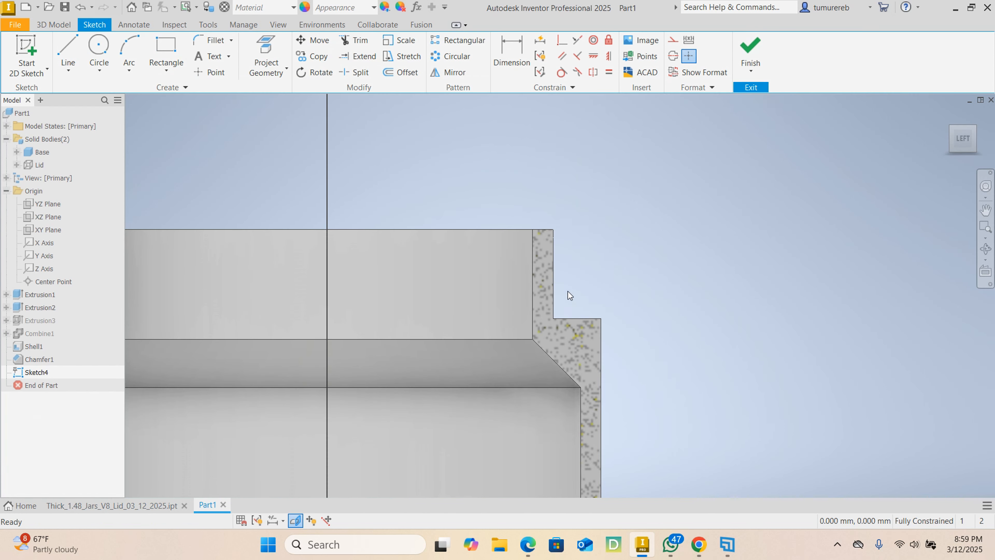
scroll(548, 325, "down", 3)
middle_click_drag(489, 312, 502, 284)
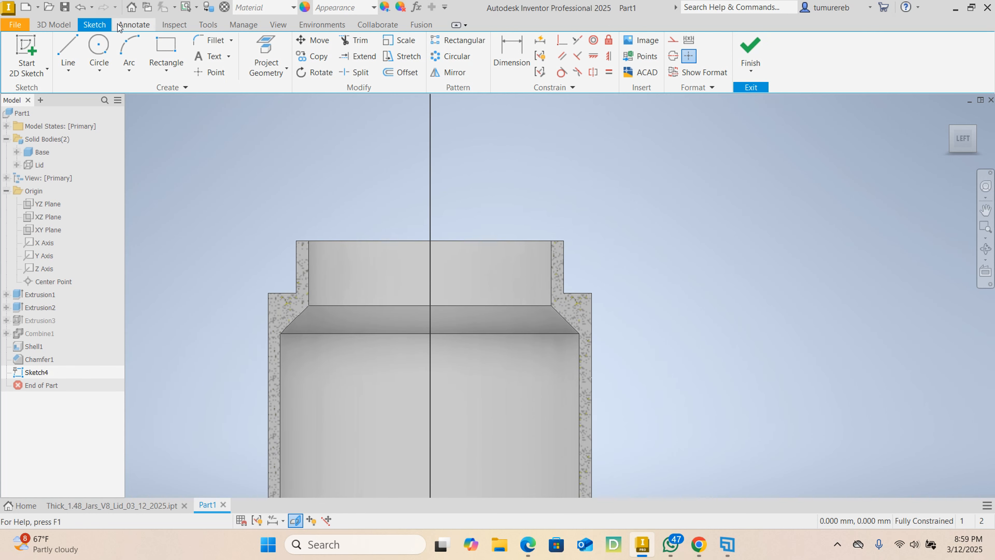
- Sketch a circle with a 1.5 mm radius centred on the neck's outer wall edge, above the shoulder
left_click(99, 51)
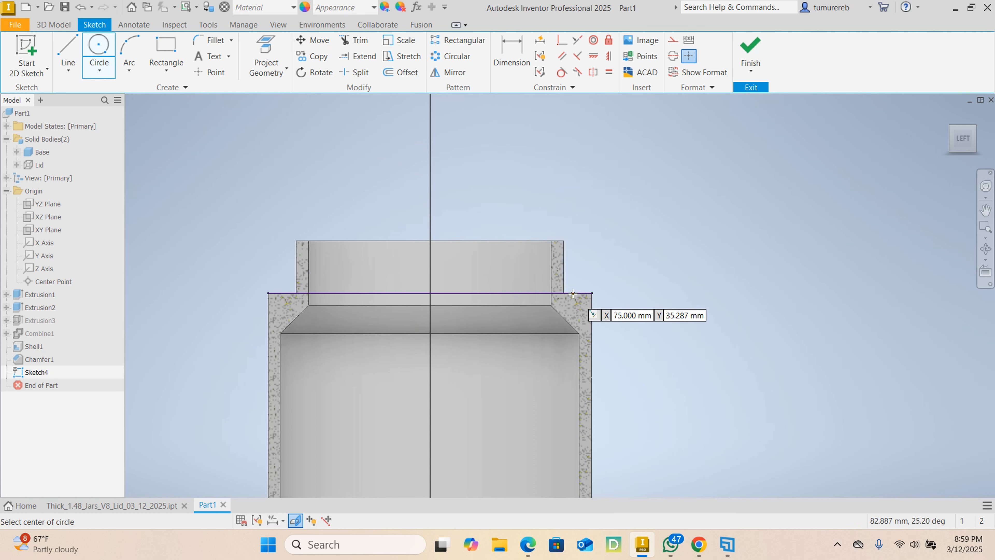
left_click(562, 278)
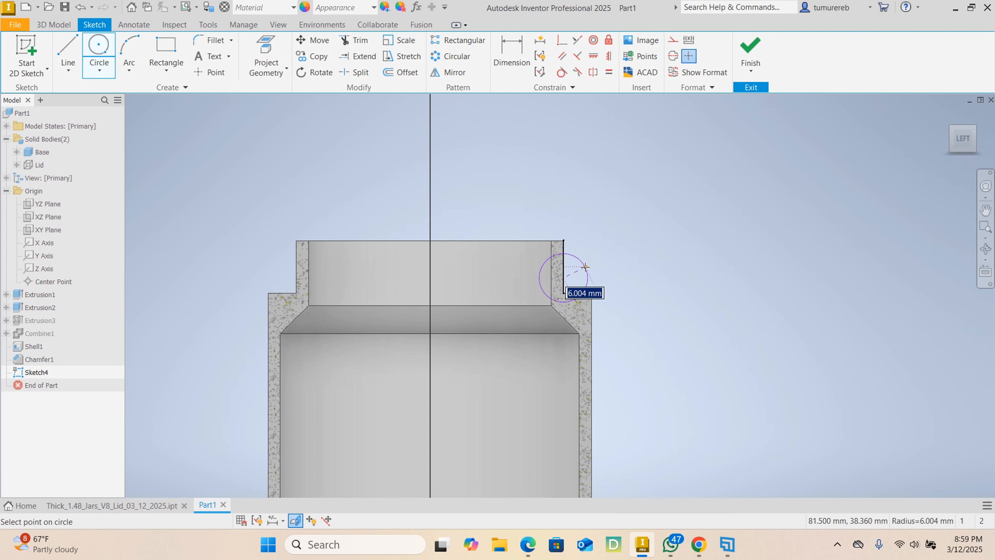
scroll(584, 267, "up", 3)
type("1.5")
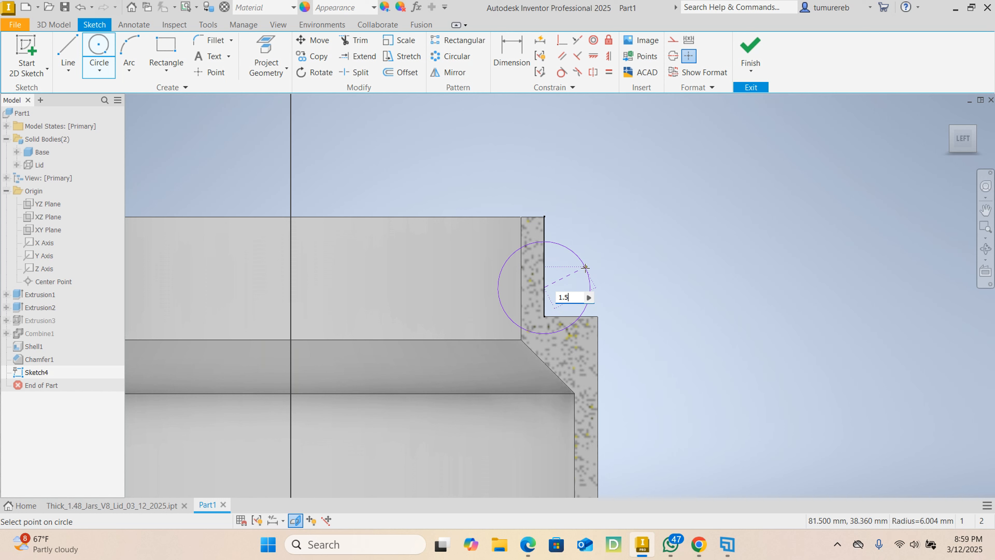
key("Return")
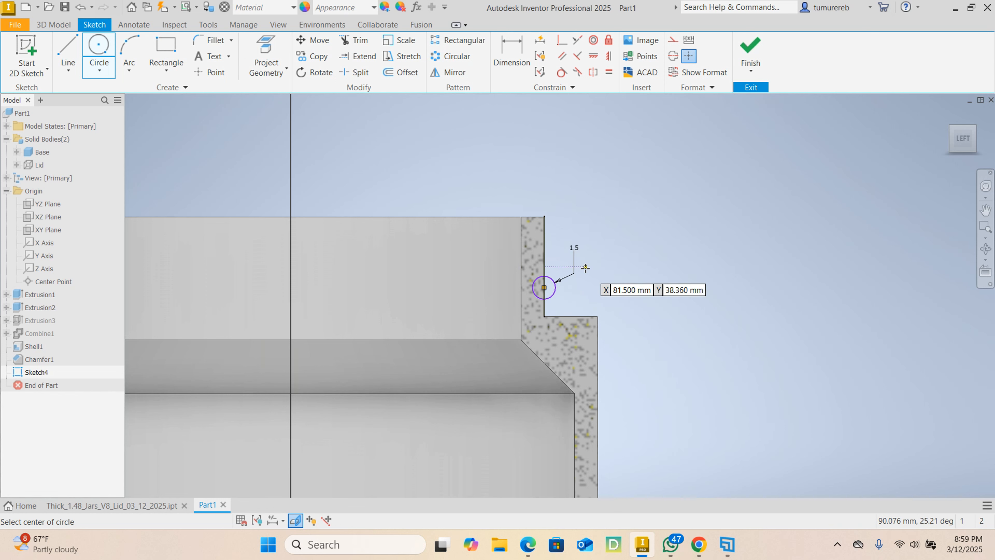
right_click(640, 234)
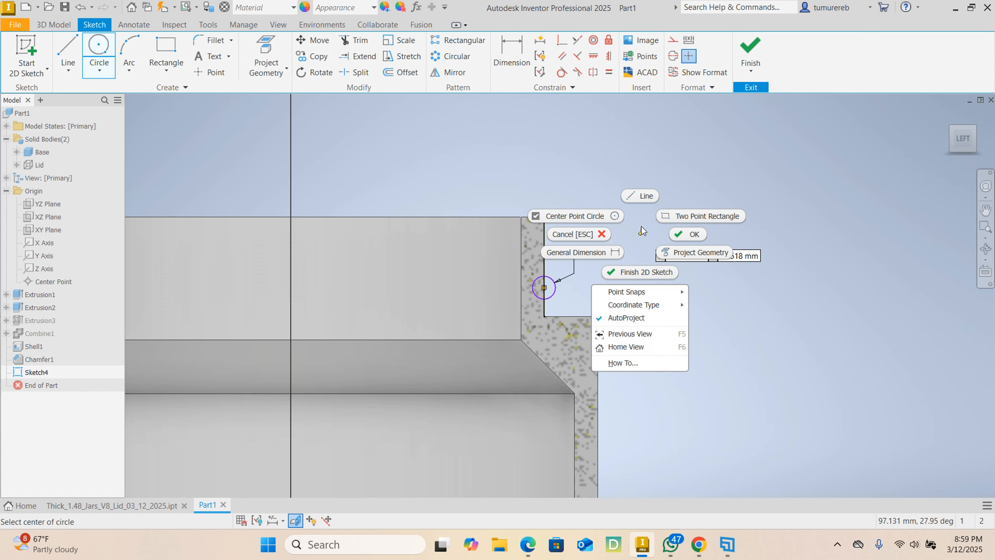
left_click(686, 232)
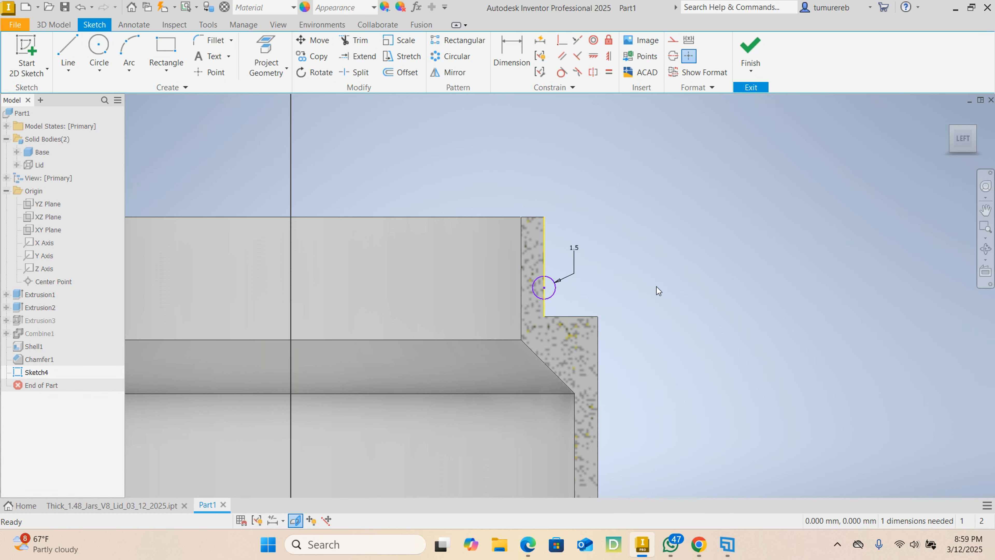
- Dimension the circle's centre 2 mm above the shoulder corner and finish the sketch
left_click(517, 54)
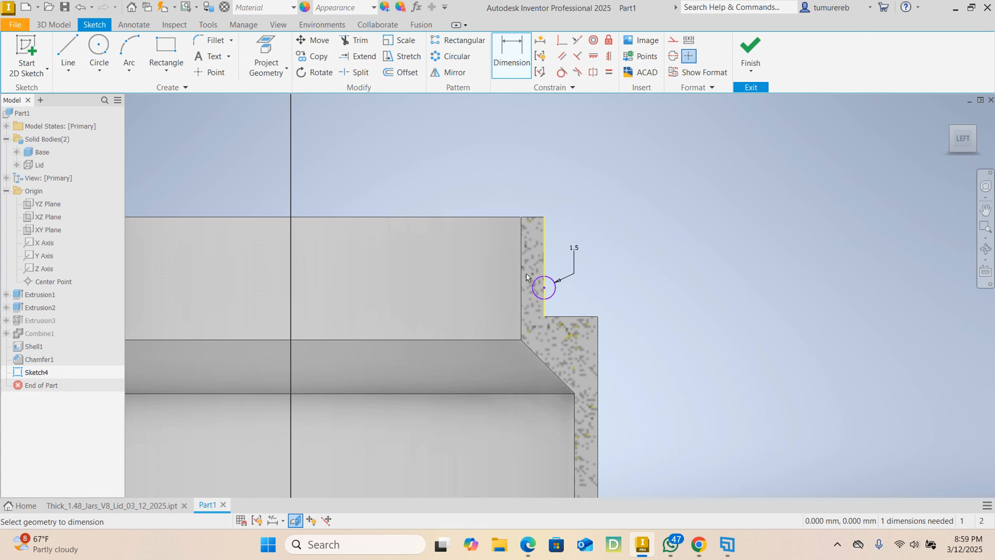
left_click(544, 288)
left_click(545, 316)
scroll(582, 305, "down", 2)
left_click(575, 305)
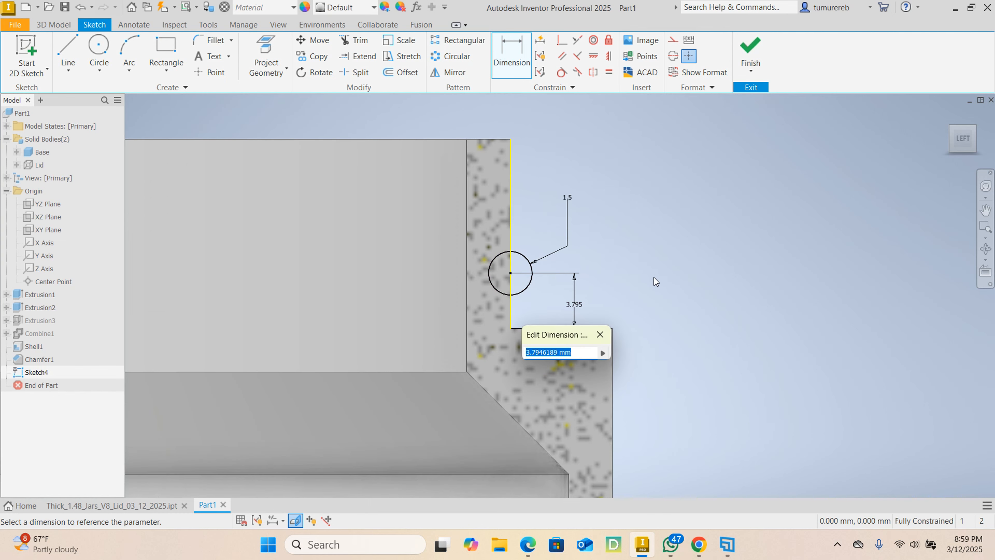
type("2")
key("Return")
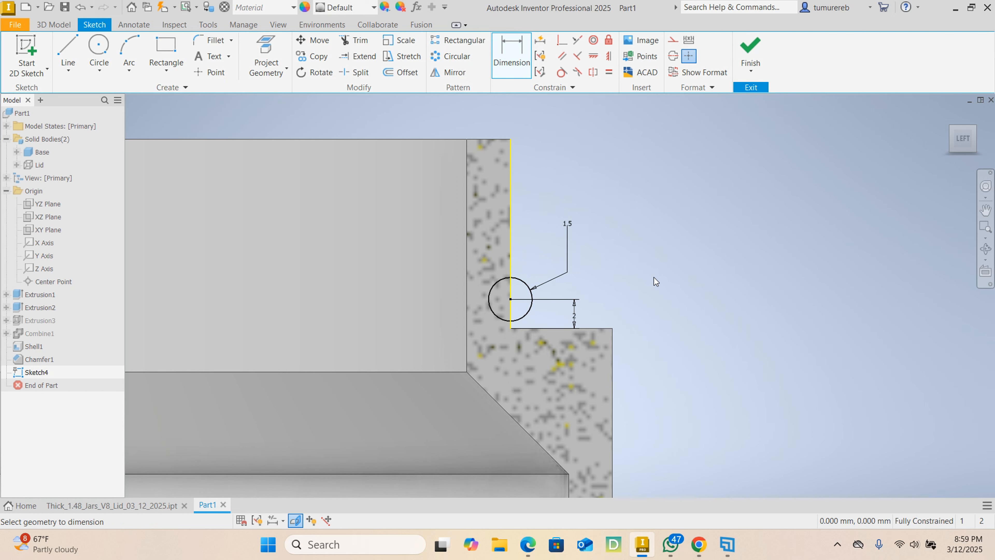
scroll(662, 260, "up", 2)
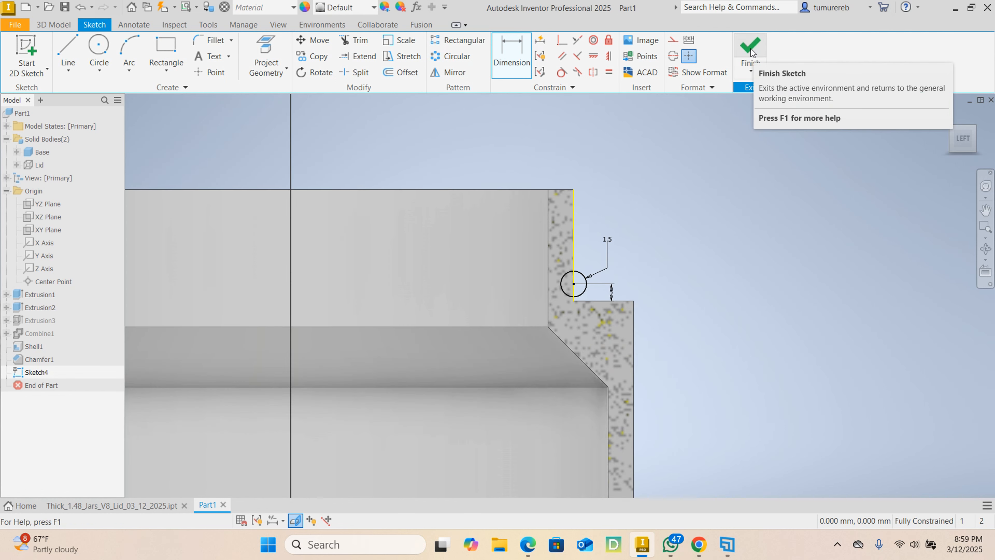
scroll(574, 274, "down", 3)
scroll(587, 212, "up", 2)
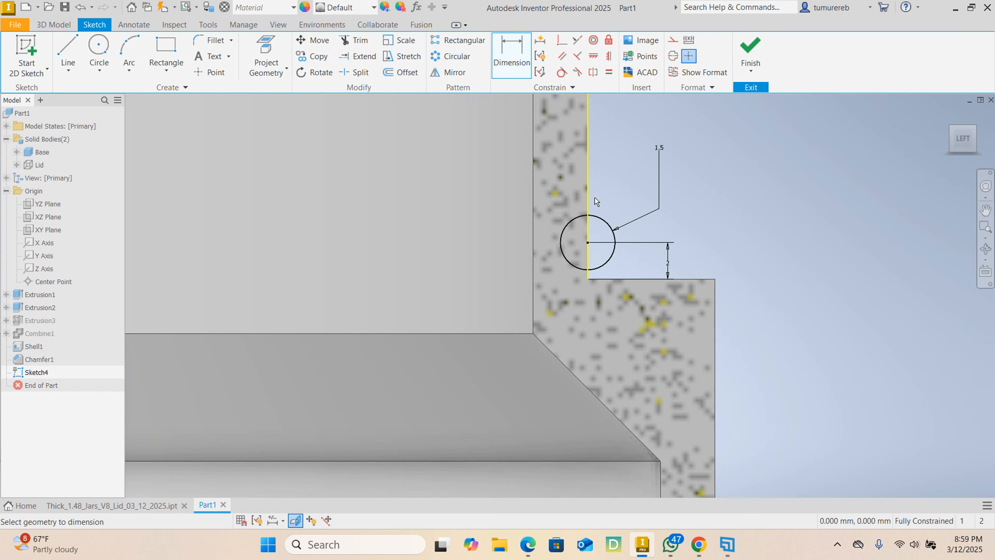
scroll(587, 208, "up", 3)
scroll(588, 199, "down", 3)
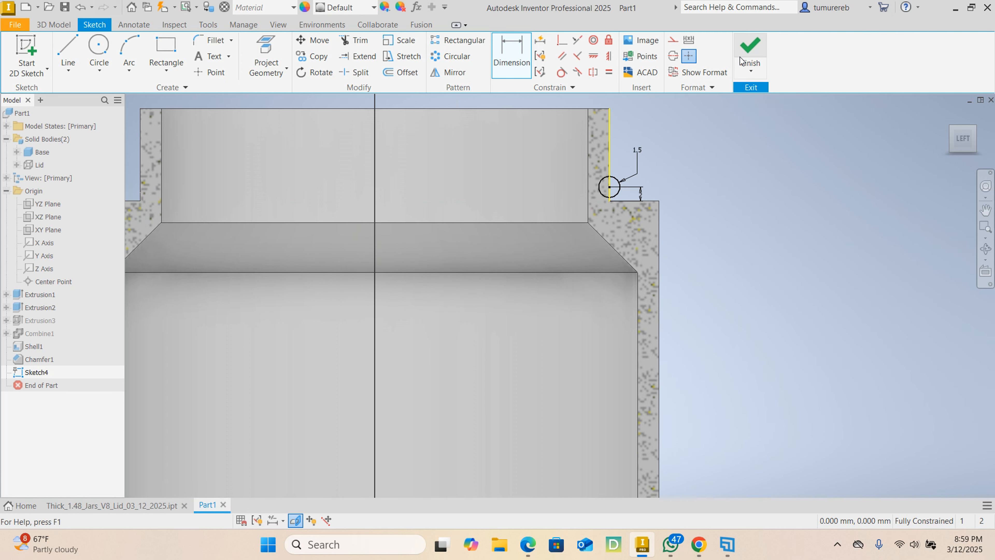
left_click(750, 51)
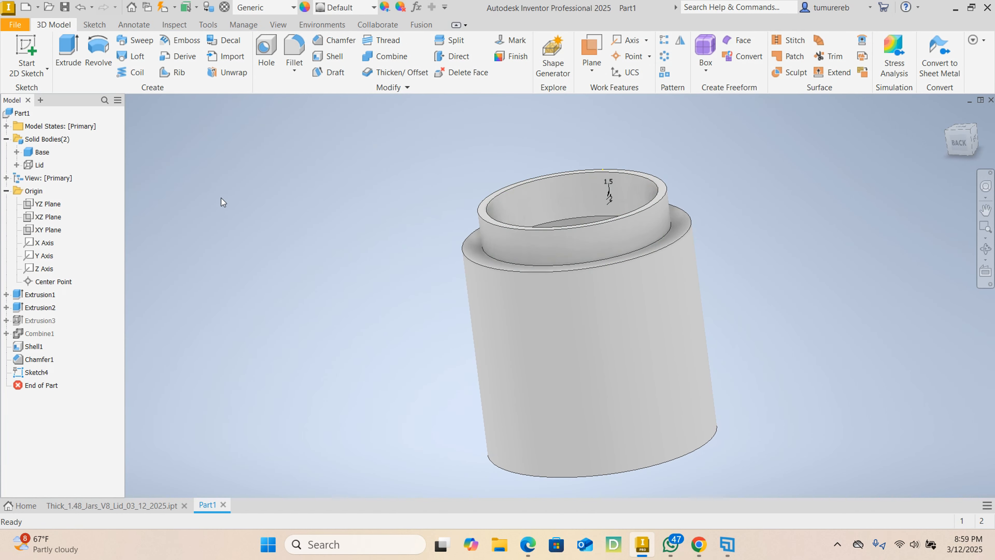
- Set up a coil of the circle about the Y axis: 0.25 revolution, 6 mm height, 60° start angles, 30° end angles, joined to the Base
left_click(132, 74)
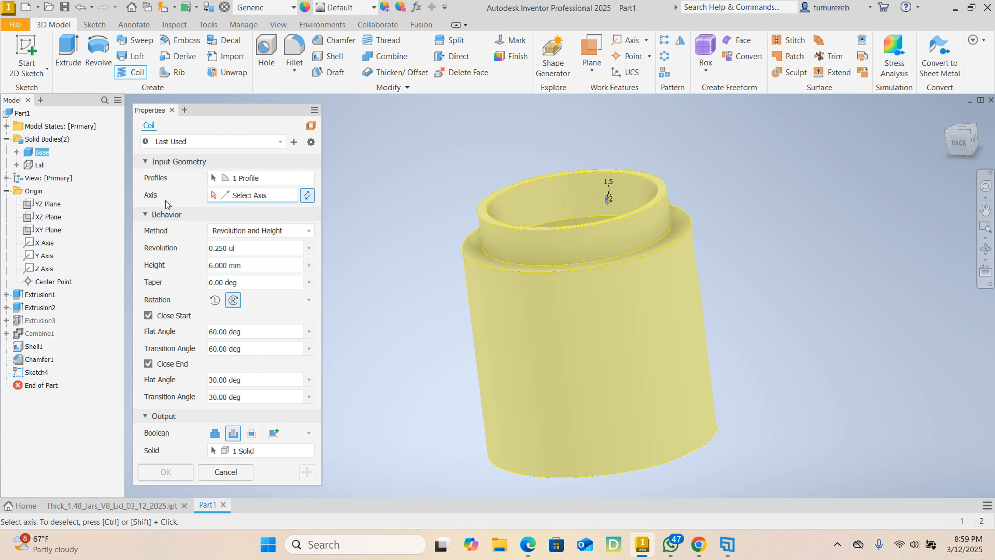
left_click(44, 256)
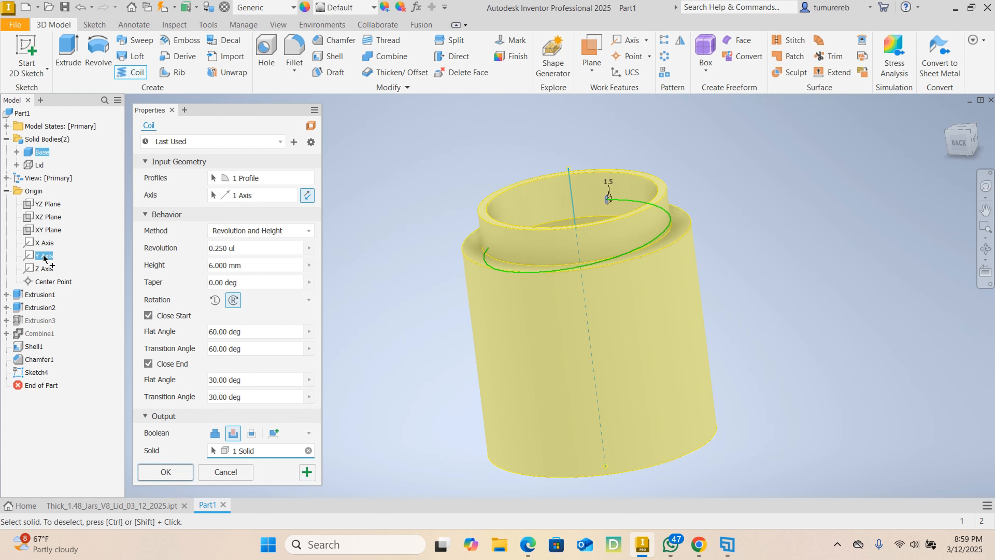
left_click(259, 249)
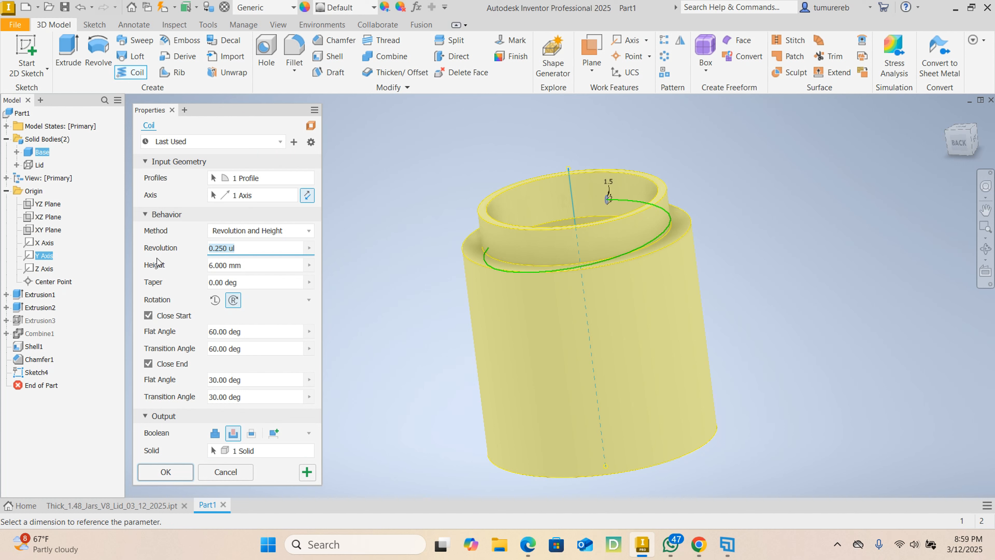
left_click(247, 265)
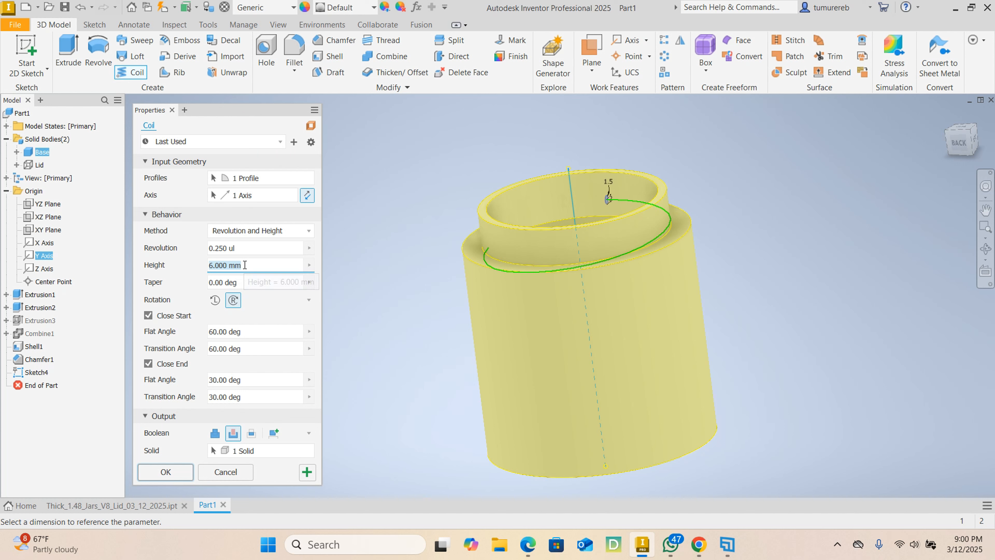
left_click(248, 329)
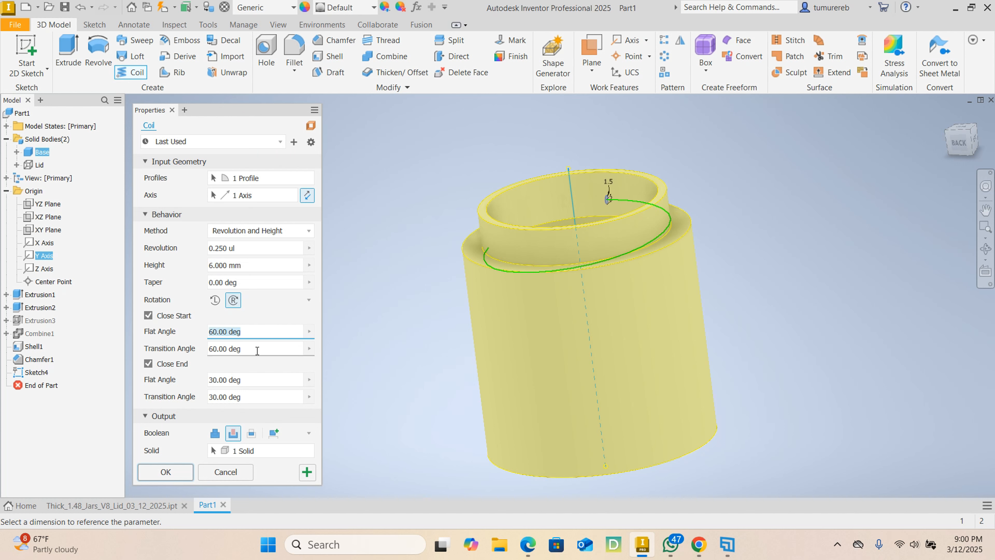
left_click(248, 348)
left_click(243, 380)
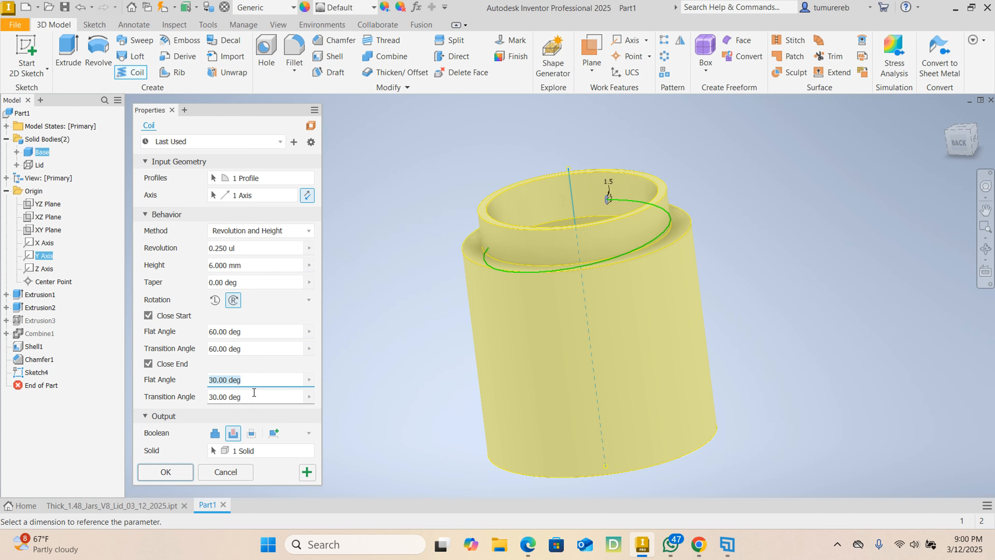
left_click(246, 395)
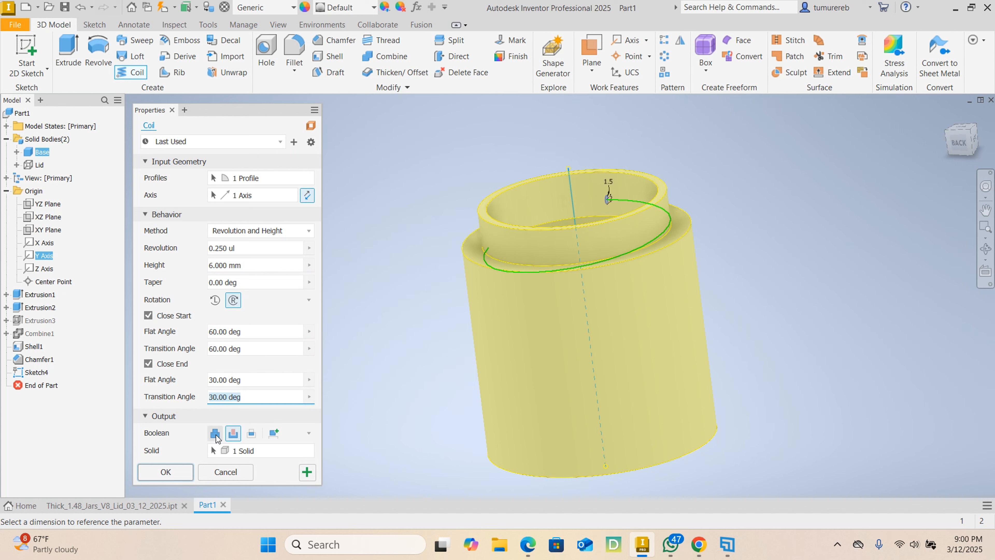
left_click(216, 433)
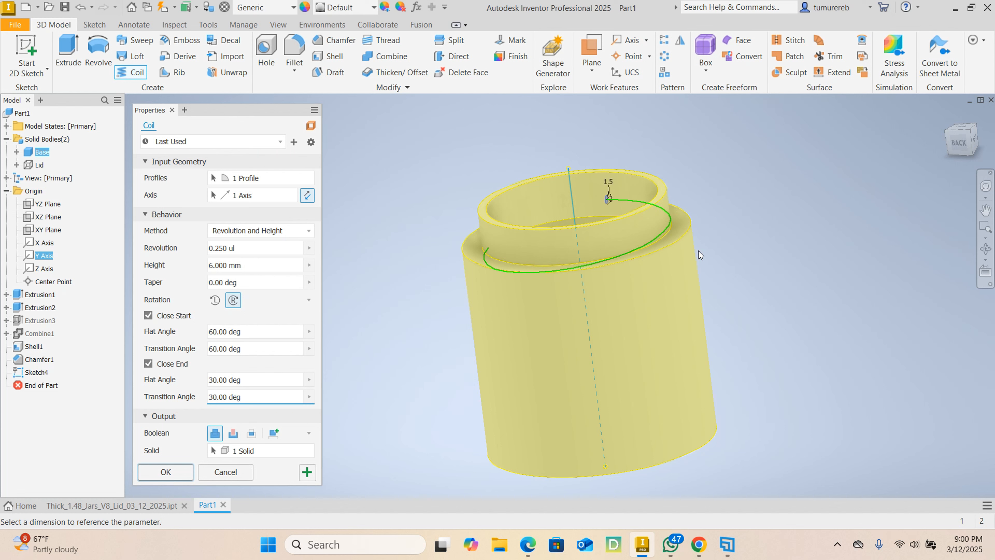
- Reverse the coil's pitch direction along the axis so the thread climbs the neck, and create the coil
middle_click_drag(745, 263, 691, 289, "shift")
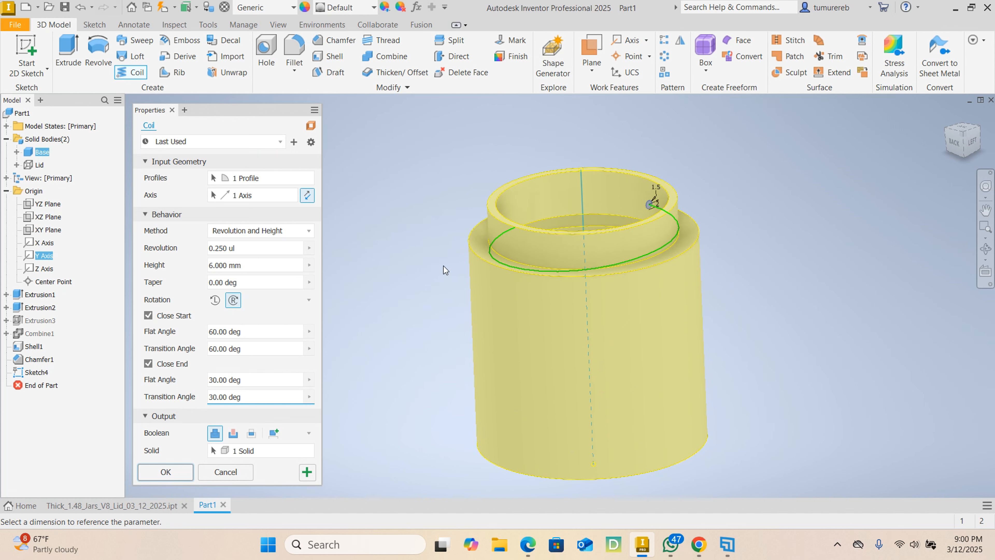
left_click(307, 196)
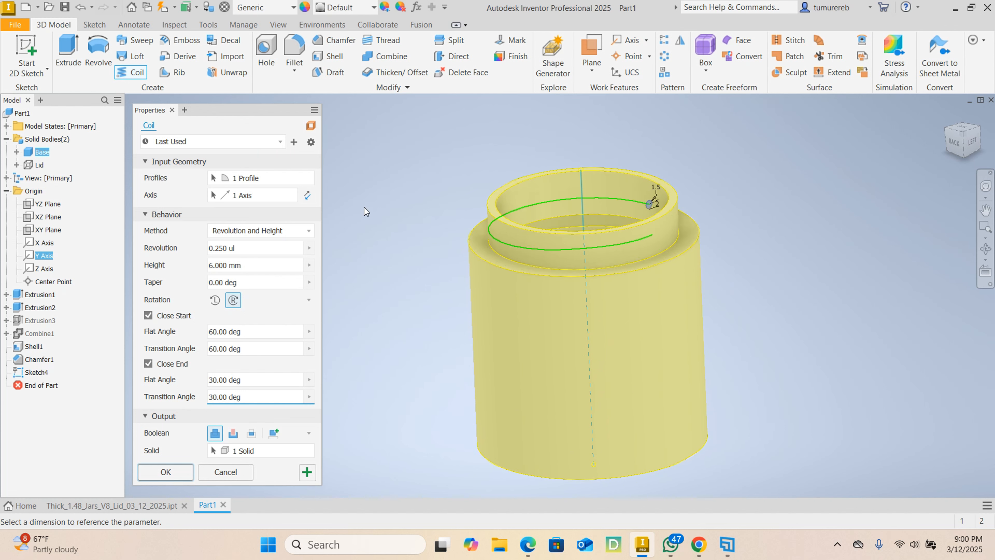
middle_click_drag(648, 236, 688, 235, "shift")
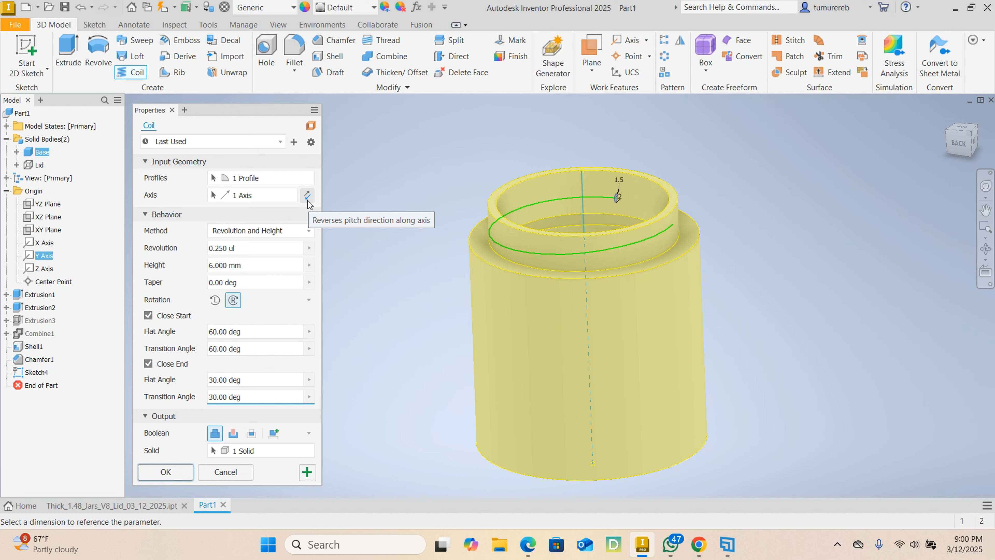
mouse_move(704, 212)
middle_mouse_down("shift")
mouse_move(690, 230)
mouse_move(631, 213)
middle_mouse_up("shift")
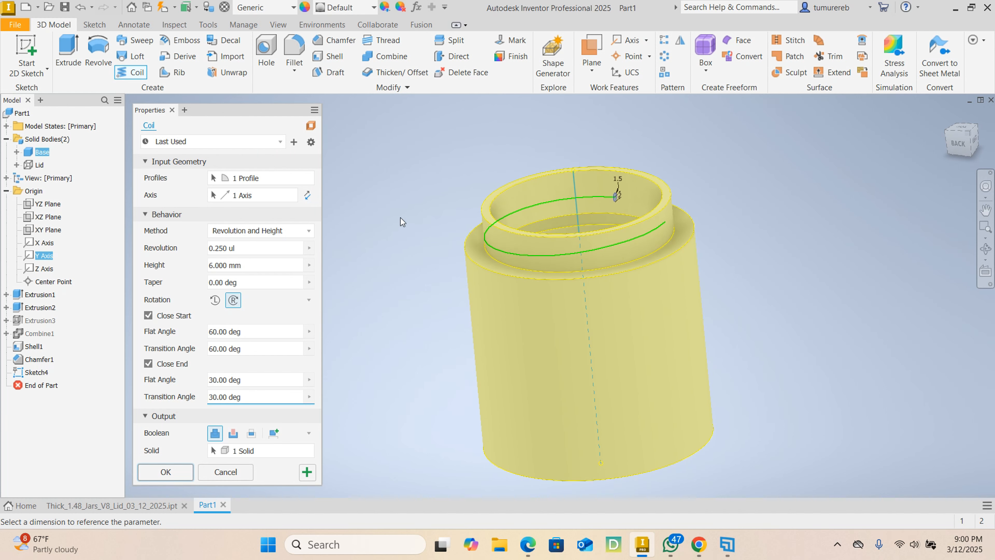
left_click(165, 473)
mouse_move(593, 258)
middle_mouse_down("shift")
mouse_move(578, 280)
mouse_move(507, 309)
middle_mouse_up("shift")
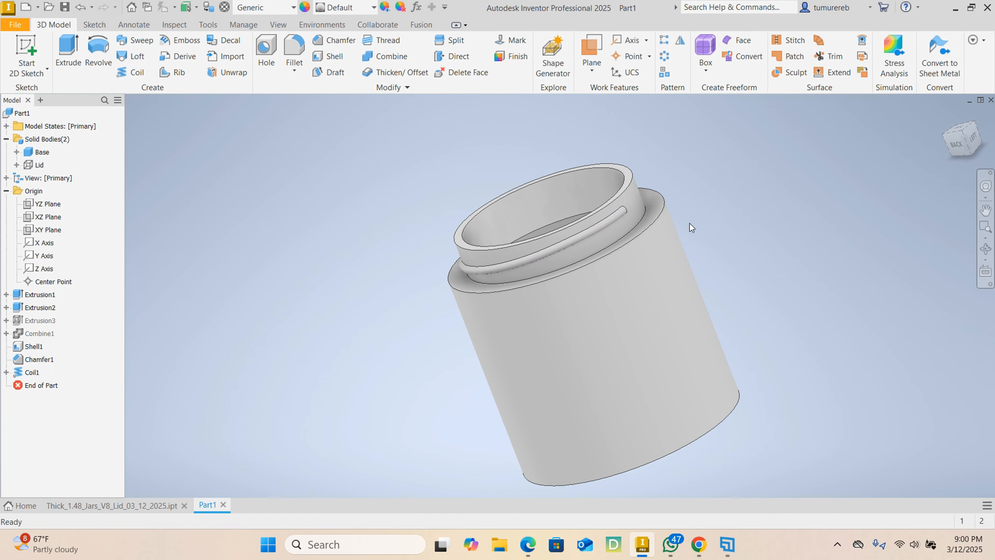
- Pattern the coil circularly around the neck's axis with 2 occurrences over 360 degrees
middle_click_drag(689, 227, 697, 240, "shift")
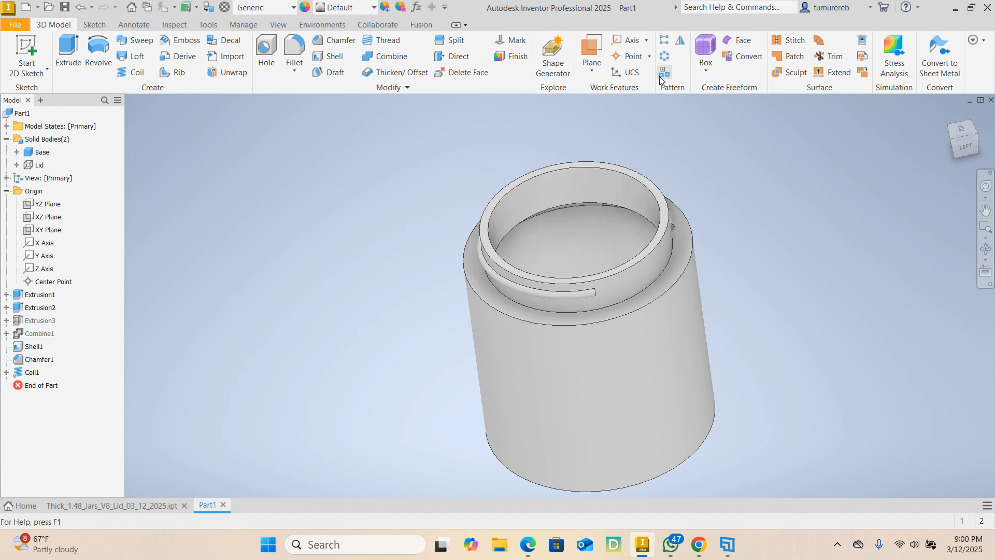
left_click(669, 59)
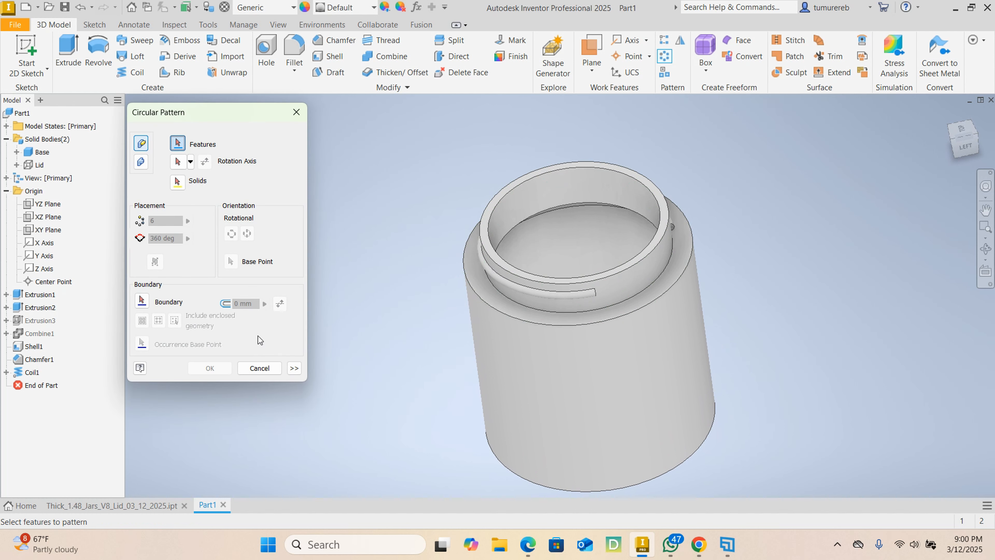
left_click(38, 373)
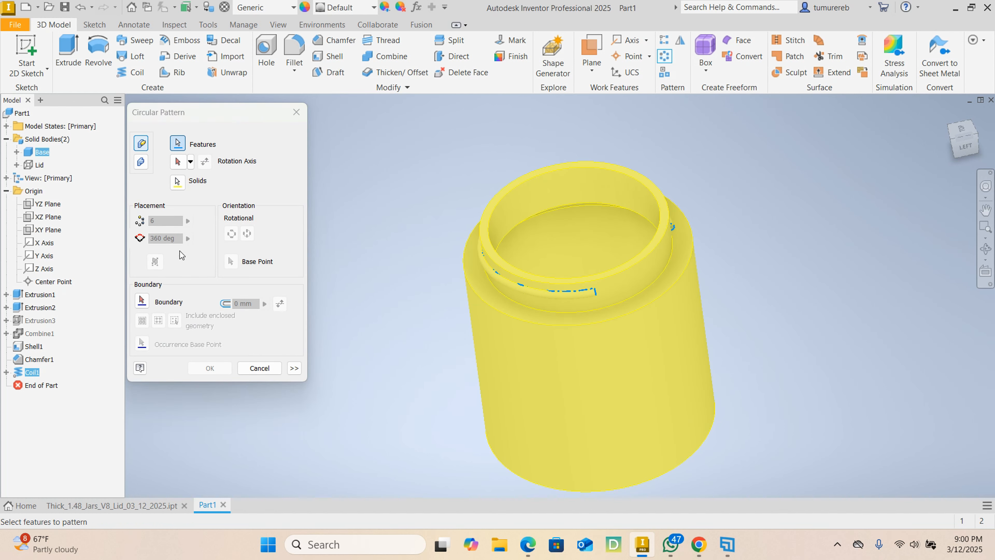
left_click(177, 162)
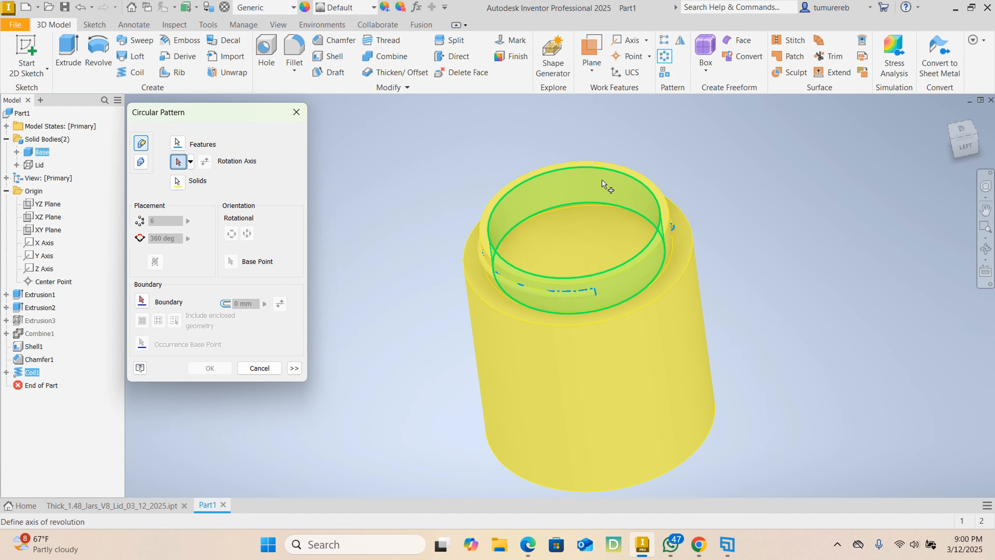
left_click(604, 183)
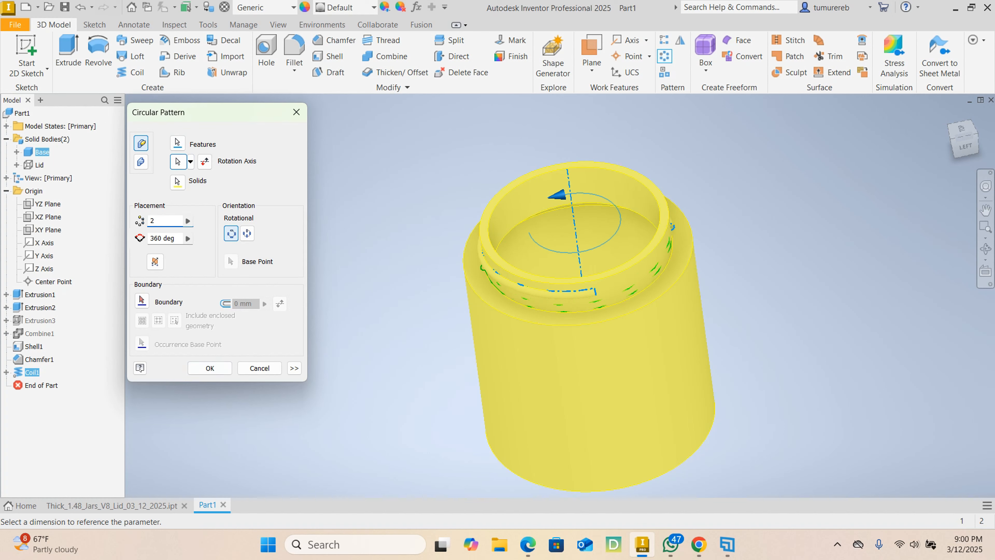
left_click(210, 368)
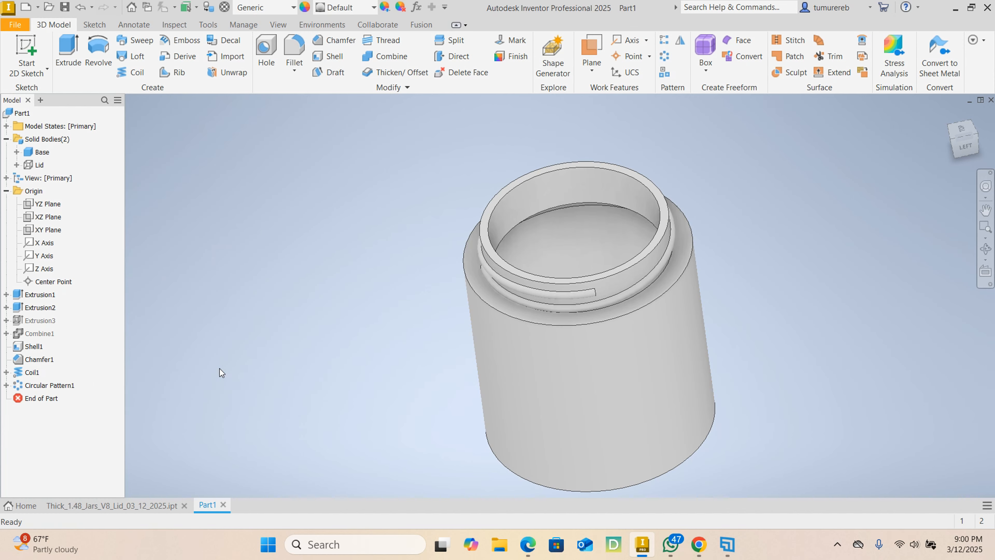
- Show the Lid body and hide the Base body so that only the lid is displayed, with its hollow underside in view
key("F4")
mouse_move(362, 328)
left_mouse_down()
mouse_move(658, 340)
mouse_move(305, 313)
mouse_move(338, 305)
left_mouse_up()
mouse_move(338, 305)
middle_mouse_down("shift")
mouse_move(467, 325)
mouse_move(378, 305)
mouse_move(336, 316)
mouse_move(472, 309)
mouse_move(699, 338)
mouse_move(509, 305)
mouse_move(396, 306)
mouse_move(407, 318)
mouse_move(382, 329)
mouse_move(389, 313)
mouse_move(582, 325)
mouse_move(520, 326)
middle_mouse_up("shift")
middle_click_drag(740, 289, 642, 290, "shift")
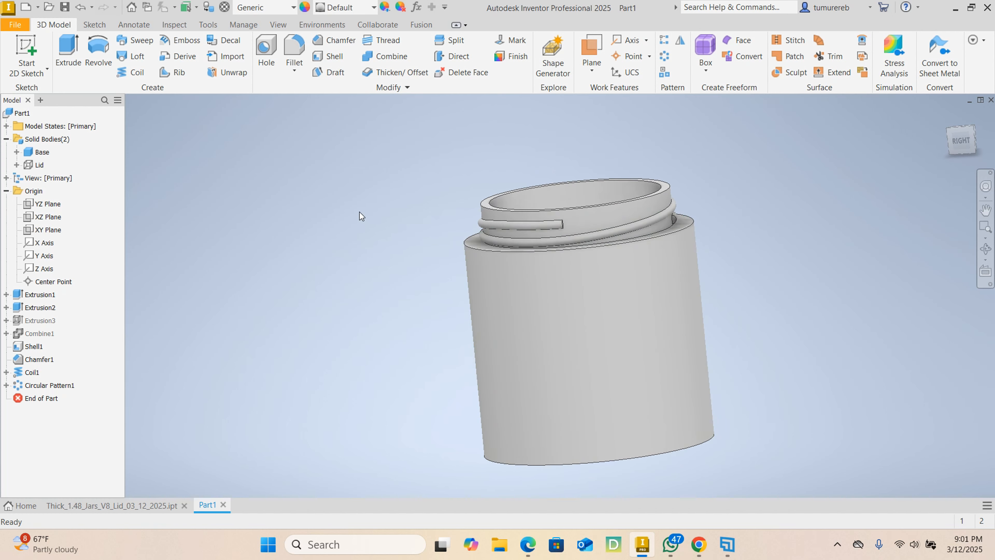
right_click(38, 166)
left_click(71, 229)
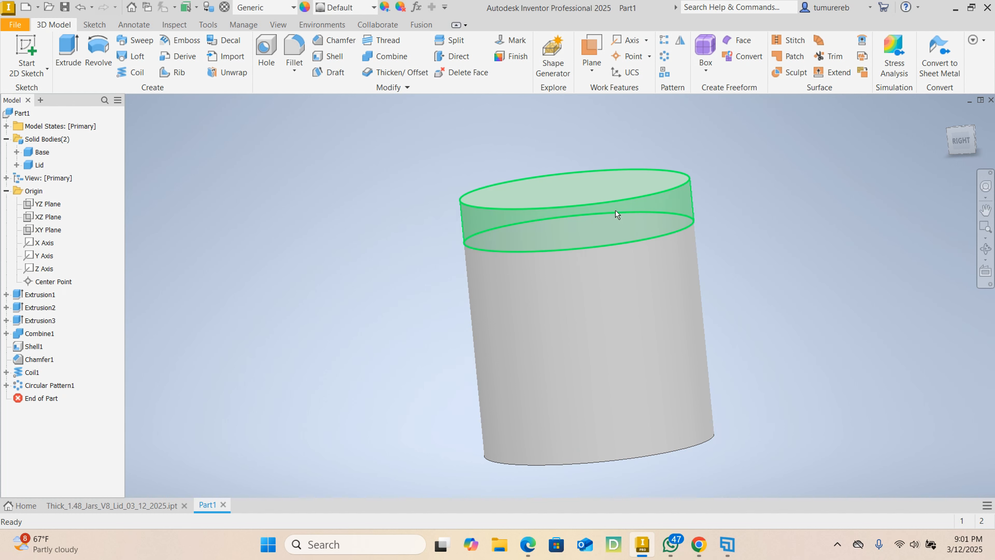
left_click(44, 152)
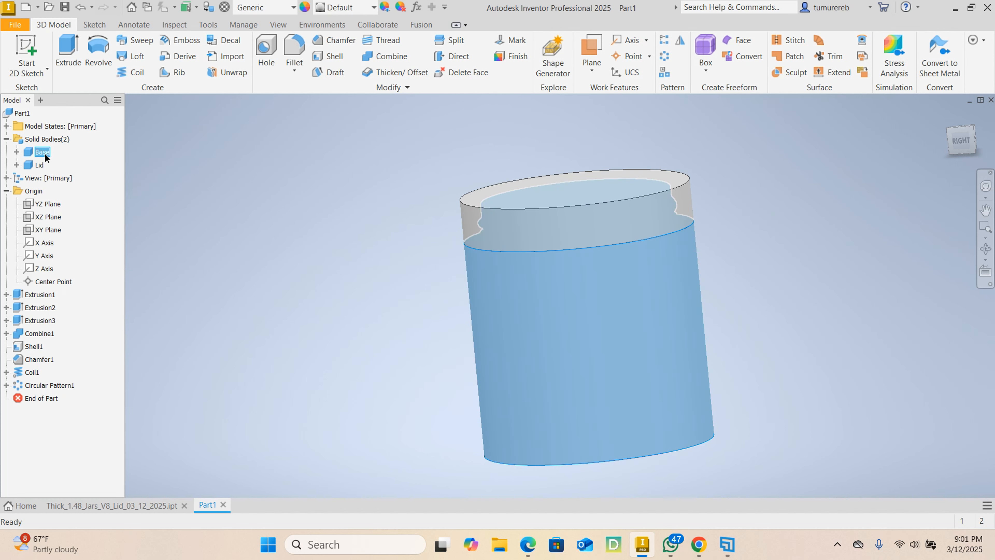
right_click(45, 156)
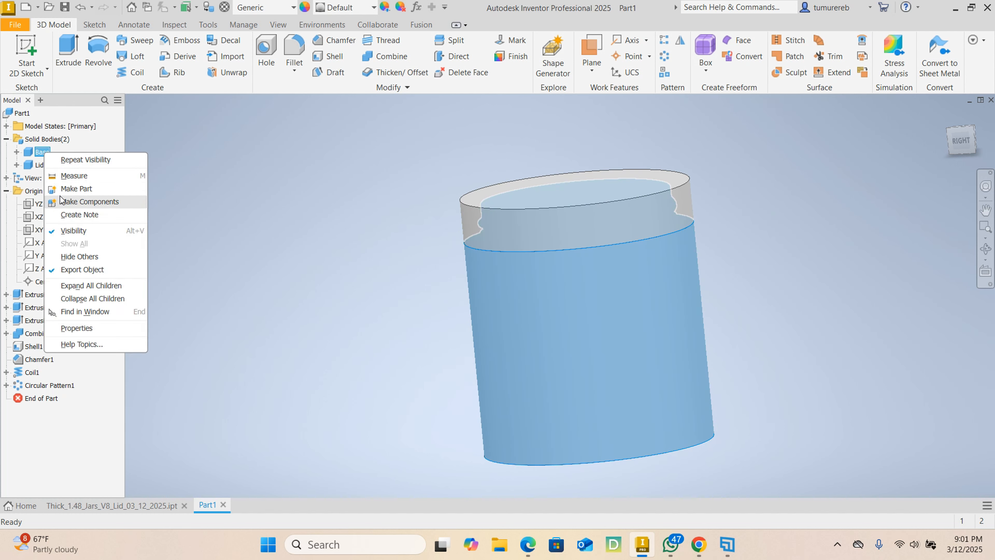
left_click(76, 233)
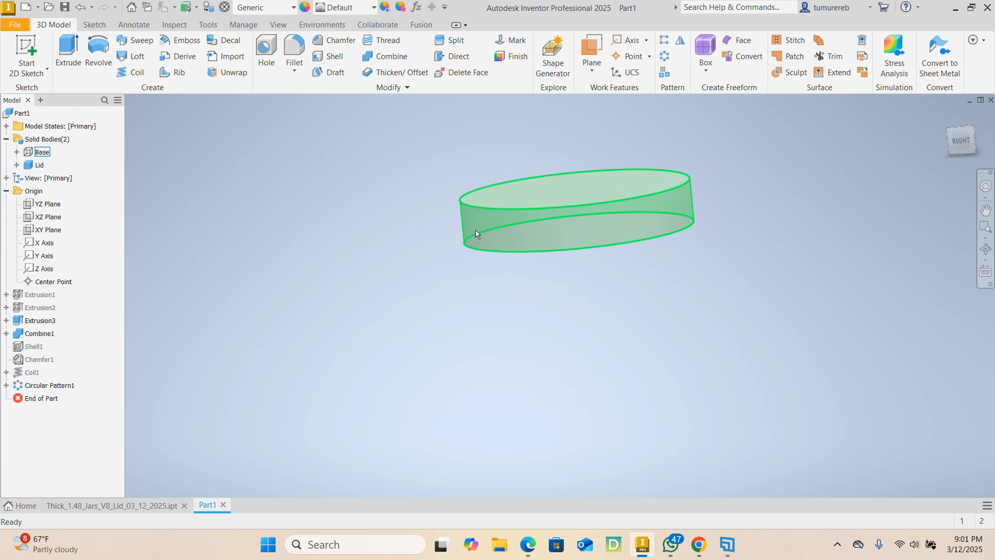
middle_click_drag(645, 271, 620, 166, "shift")
mouse_move(723, 173)
middle_mouse_down("shift")
mouse_move(682, 256)
mouse_move(670, 245)
mouse_move(572, 238)
mouse_move(660, 240)
middle_mouse_up("shift")
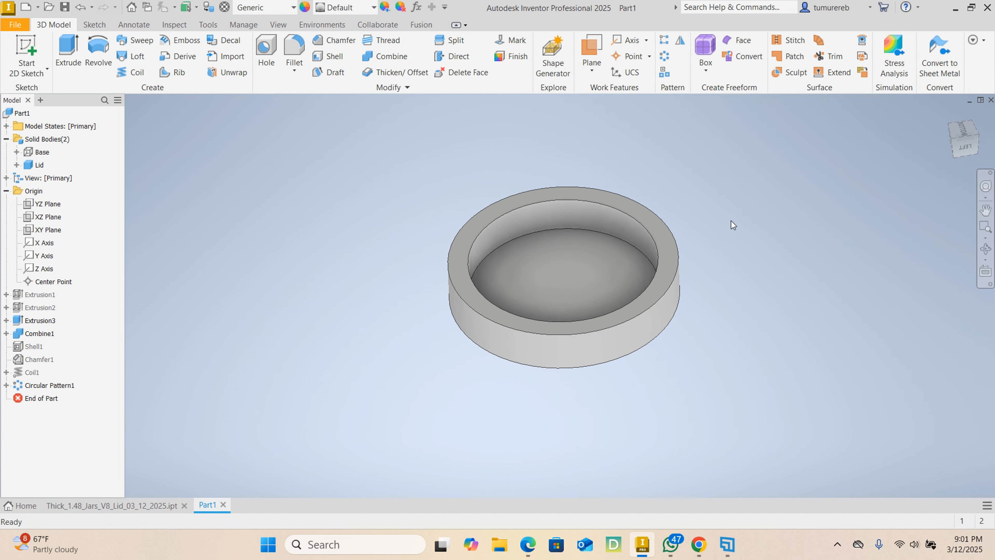
middle_click_drag(731, 222, 443, 297, "shift")
- Inspect the fitted lid on the finished jar in Thick_1.48_Jars_V8_Lid_03_12_2025.ipt, hide it again, and return to the lid's underside in Part1
left_click(143, 509)
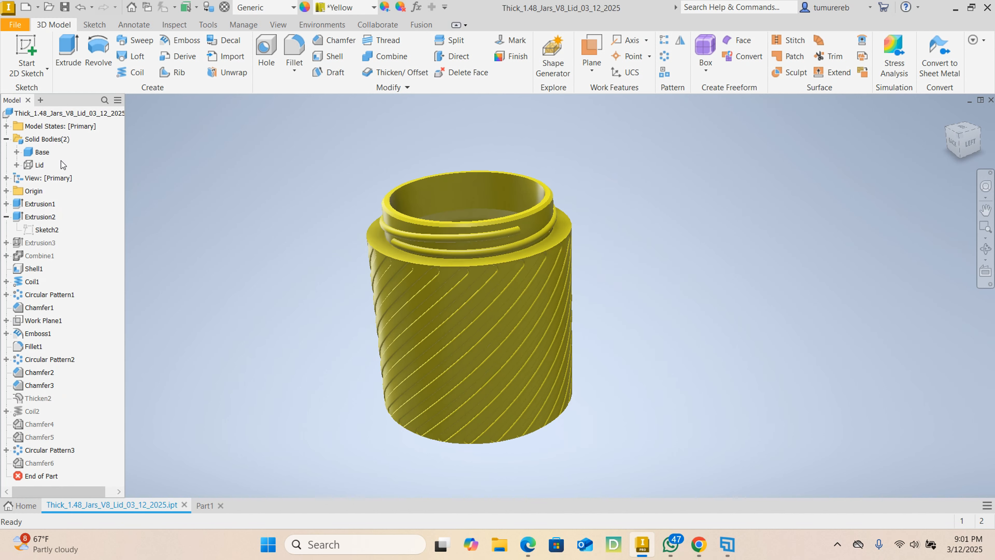
right_click(37, 163)
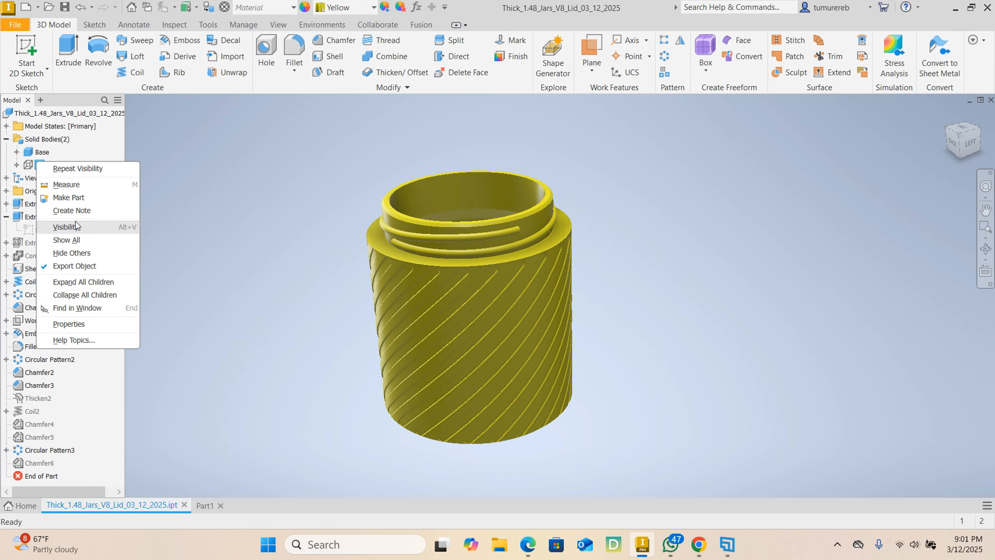
left_click(76, 226)
middle_click_drag(629, 217, 516, 196, "shift")
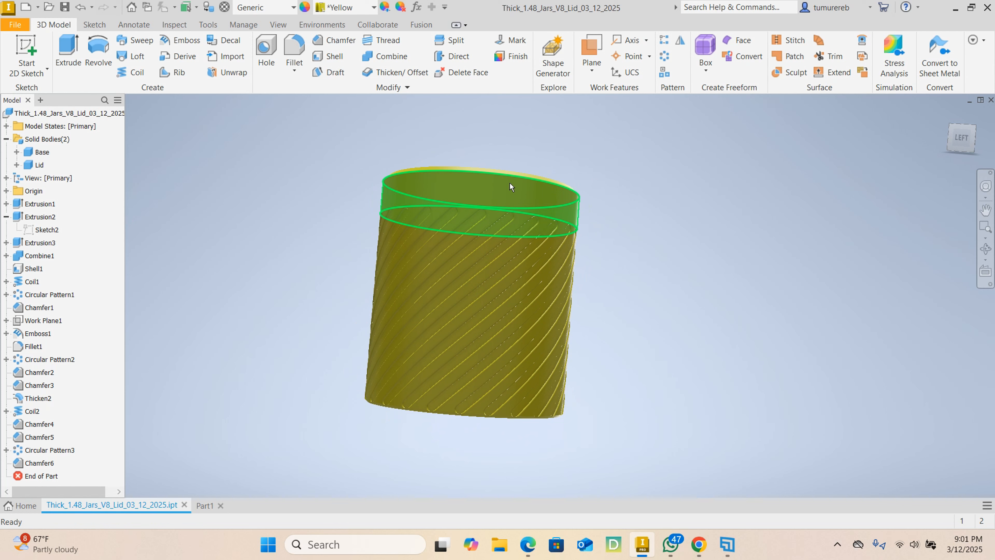
middle_click_drag(627, 309, 518, 300, "shift")
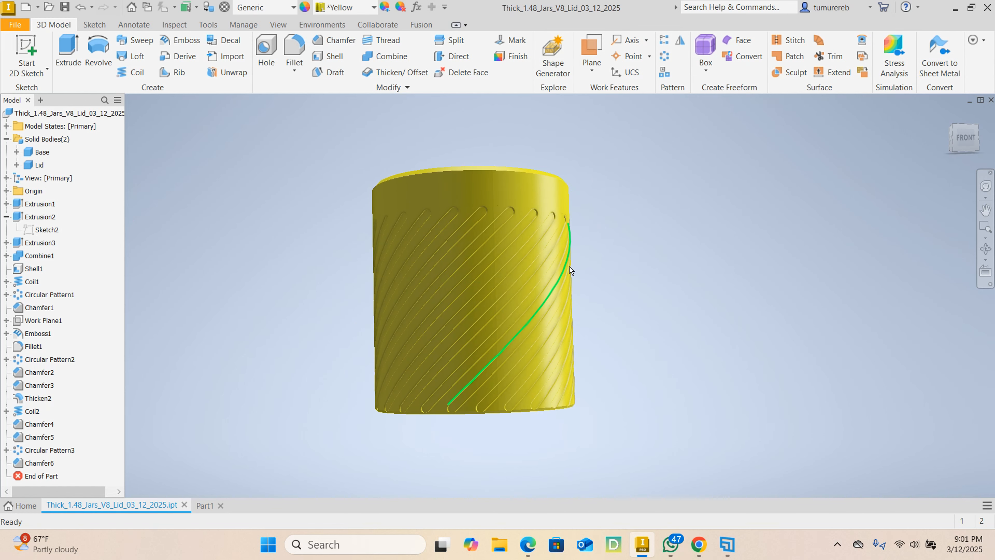
middle_click_drag(570, 271, 506, 292, "shift")
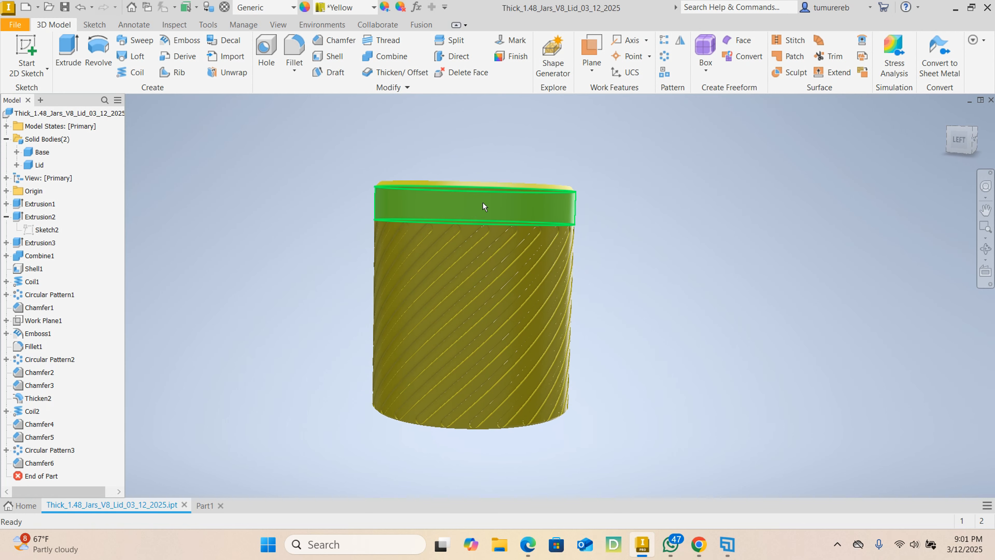
right_click(40, 165)
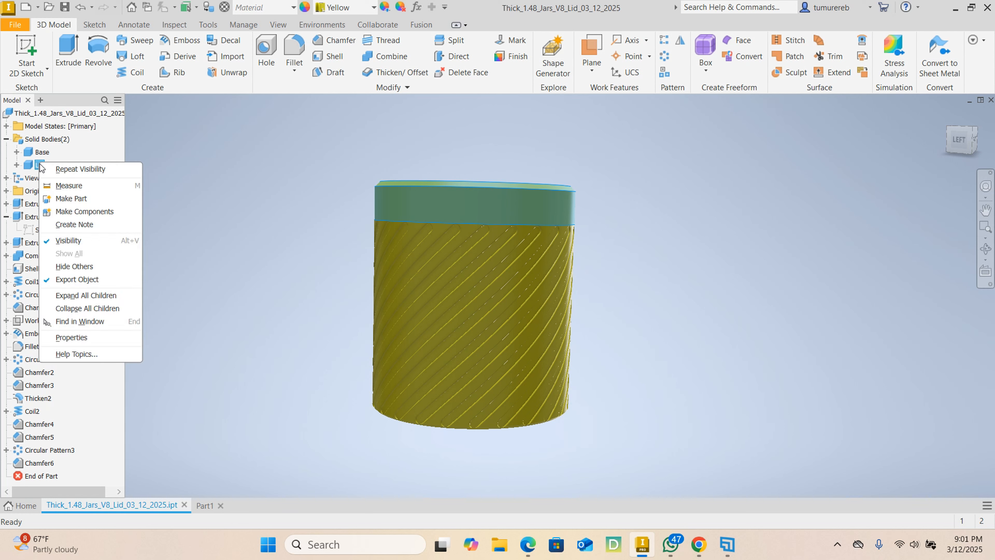
left_click(71, 240)
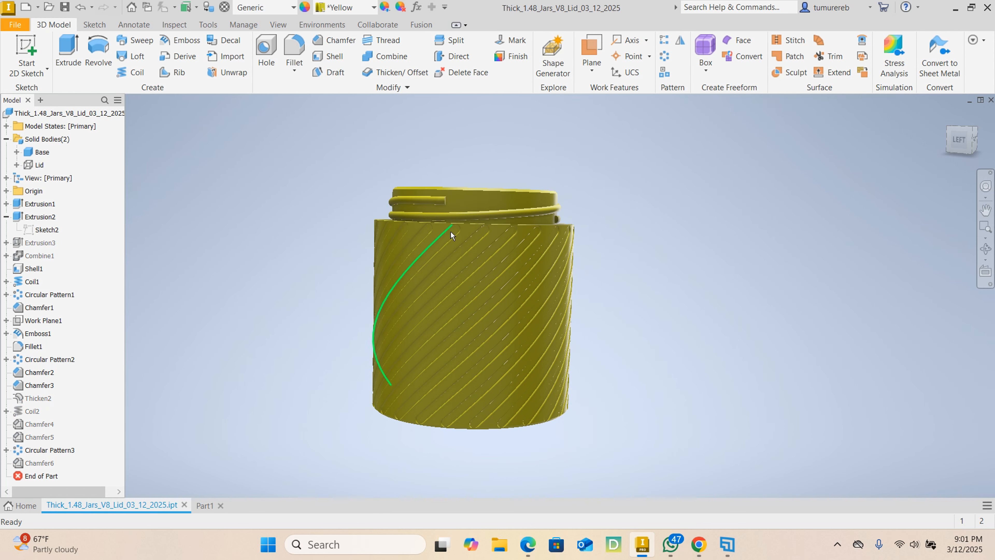
middle_click_drag(450, 231, 445, 258, "shift")
left_click(201, 508)
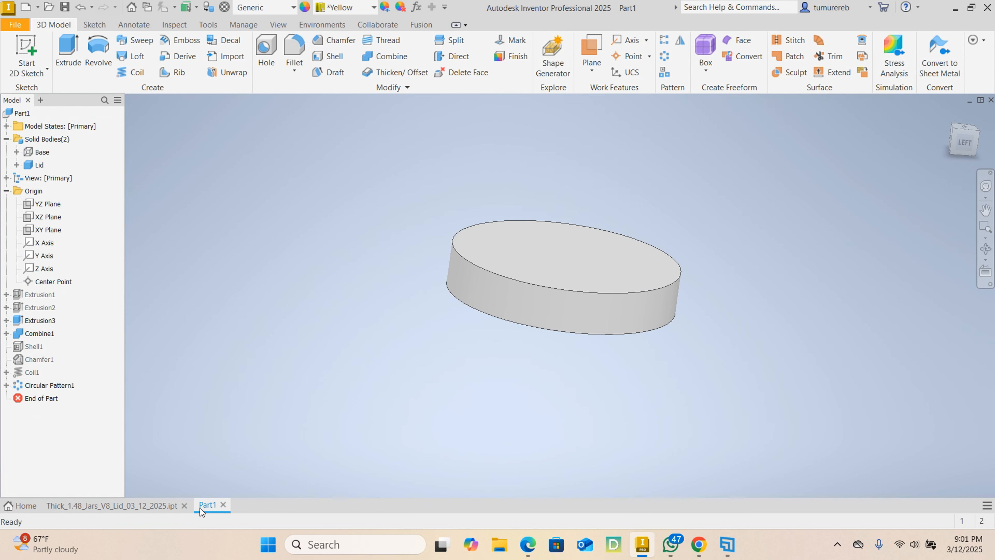
middle_click_drag(515, 343, 547, 222, "shift")
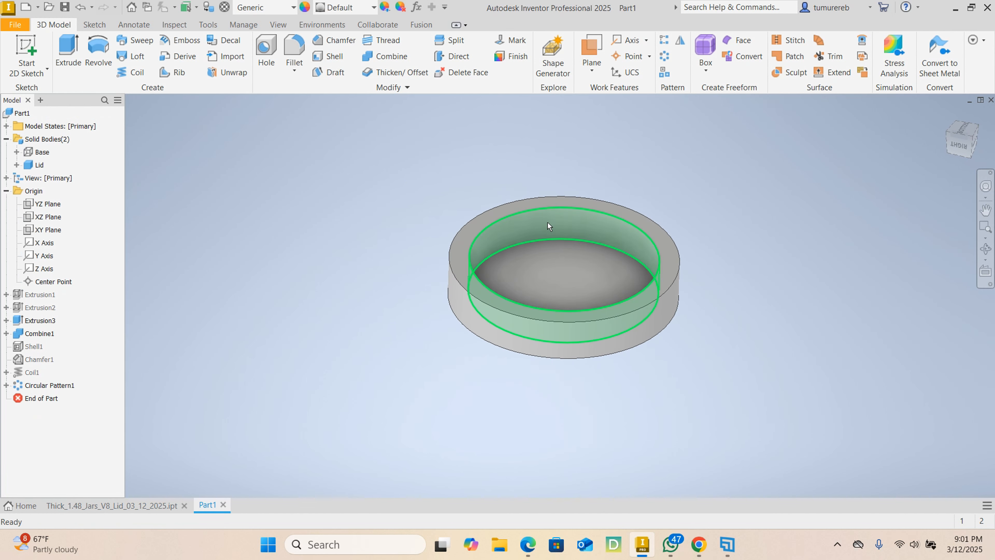
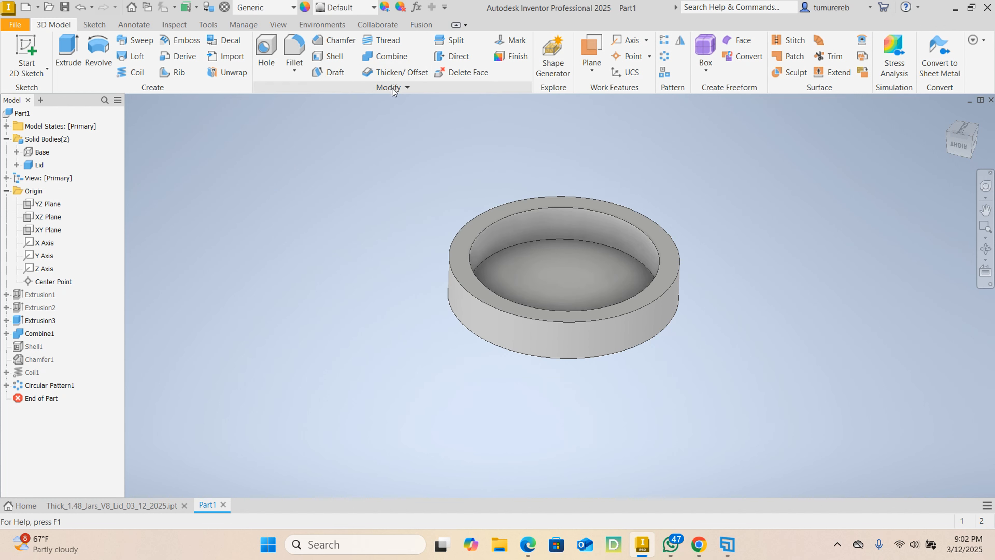
- Thicken the lid's inner cylindrical wall face by 1.48 mm into the wall as a cut, widening the opening
left_click(398, 74)
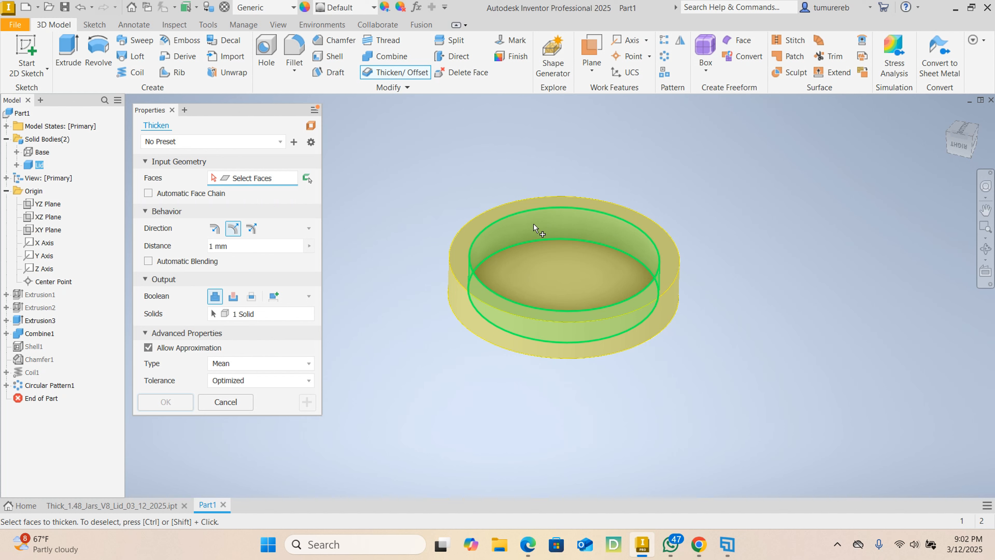
left_click(215, 232)
left_click(243, 251)
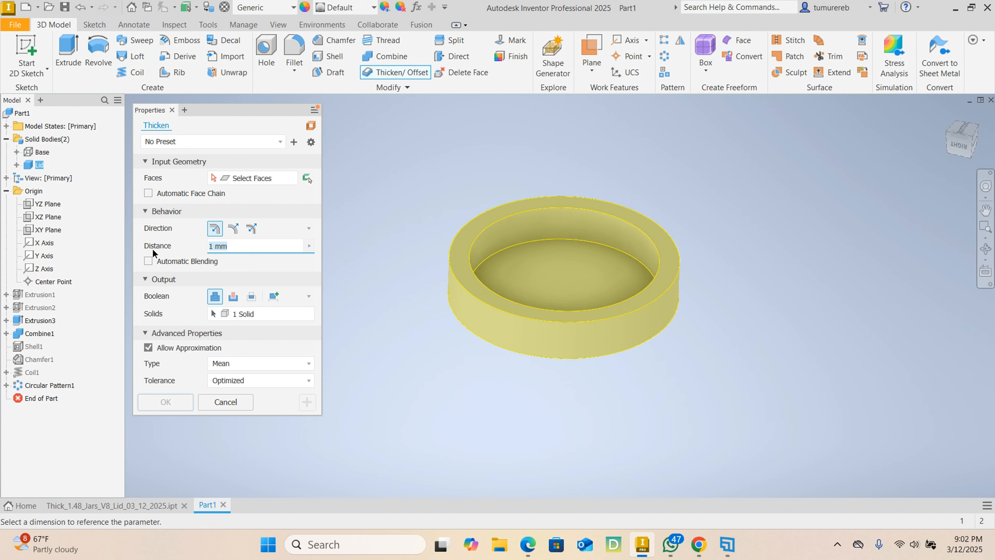
type("1.48")
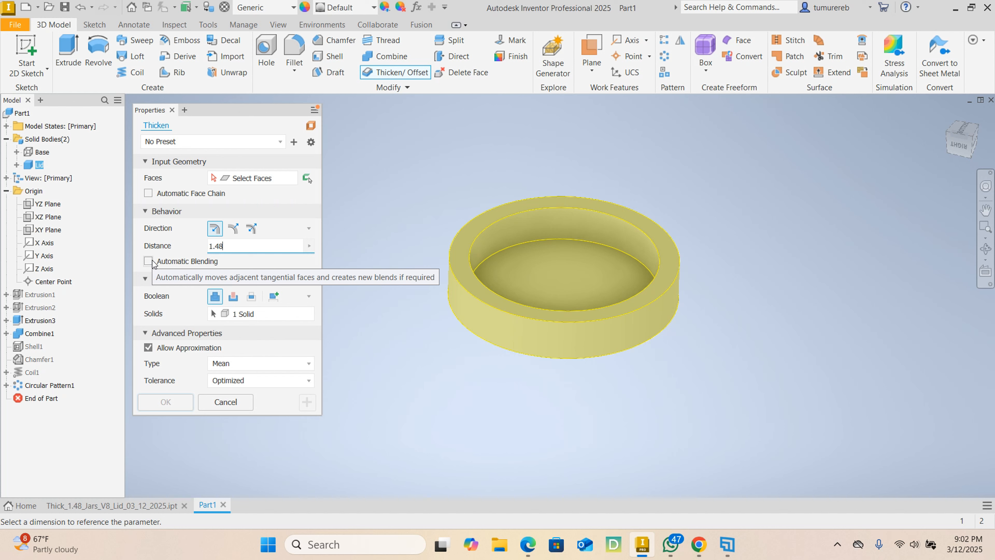
left_click(234, 298)
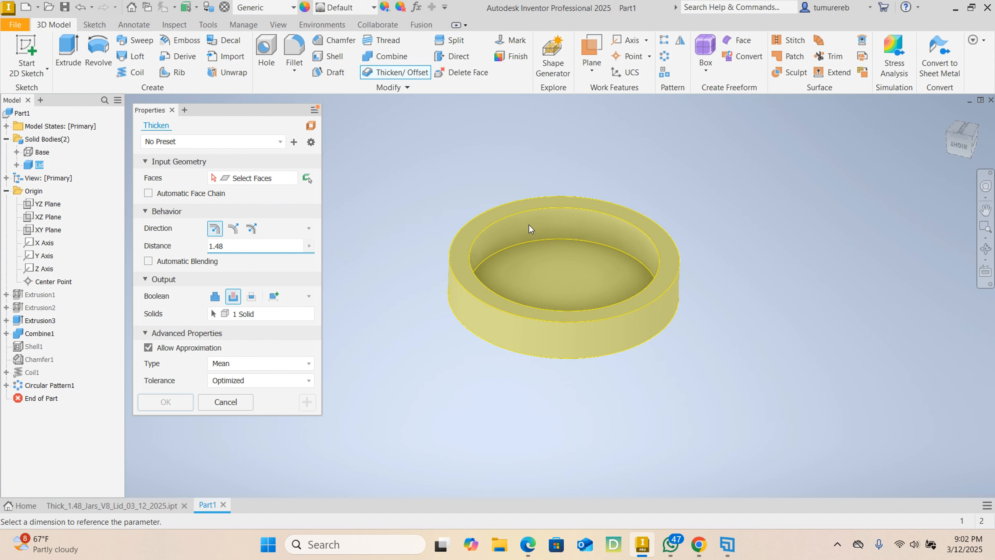
left_click(246, 180)
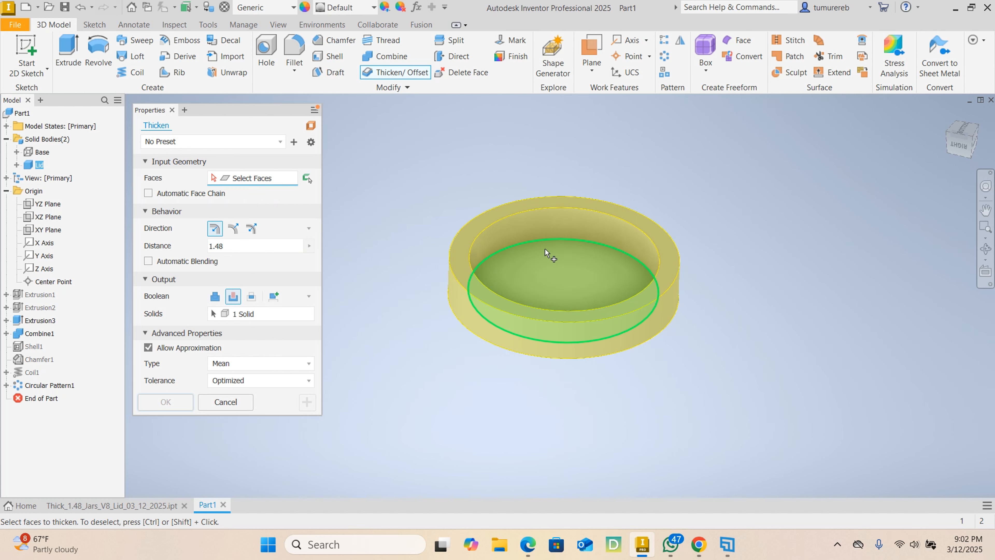
left_click(565, 223)
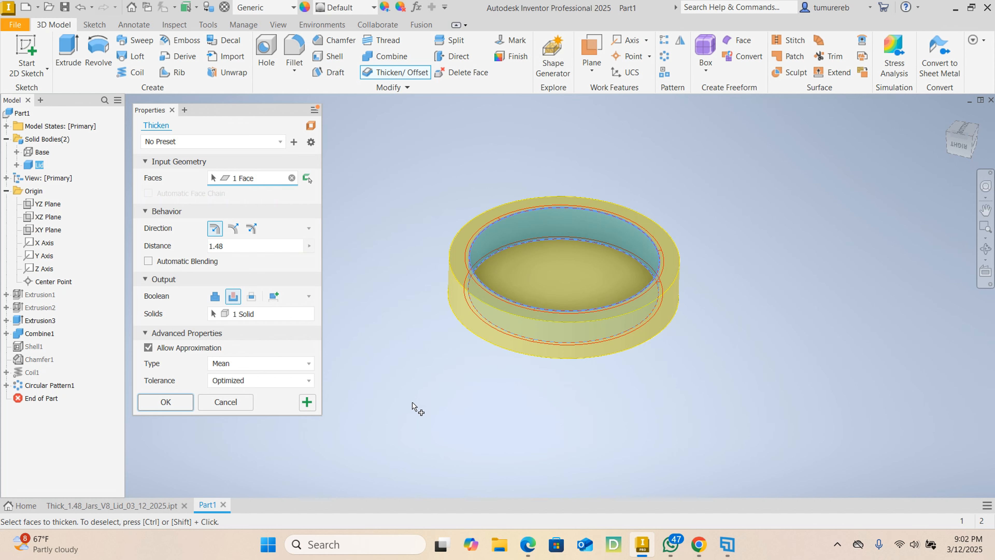
left_click(162, 403)
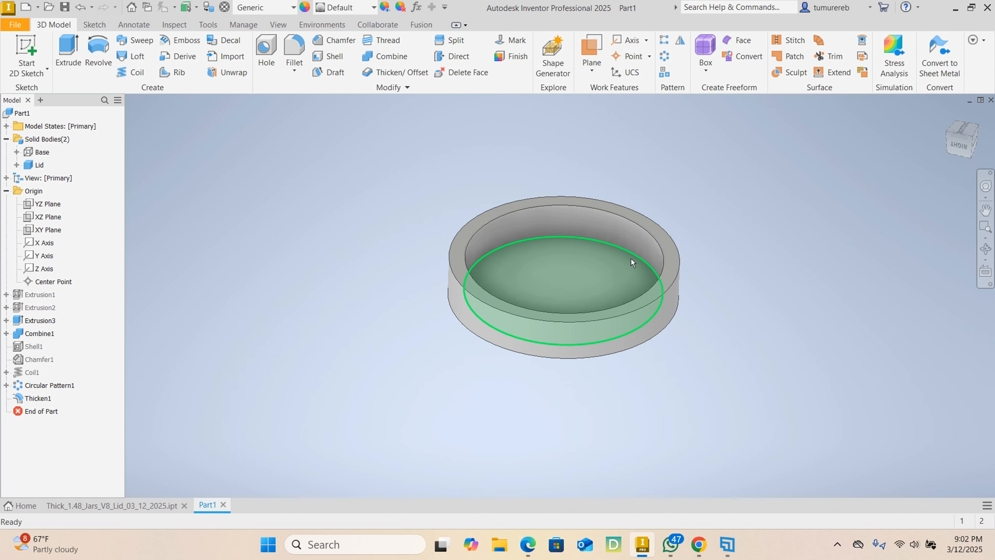
- Start a sketch on the YZ plane, turn the view so the lid lies horizontally, and slice the graphics to expose its cross-section
mouse_move(631, 259)
middle_mouse_down("shift")
mouse_move(727, 338)
mouse_move(587, 321)
mouse_move(651, 269)
mouse_move(604, 251)
mouse_move(646, 255)
mouse_move(636, 244)
mouse_move(660, 244)
middle_mouse_up("shift")
middle_click_drag(561, 343, 581, 219, "shift")
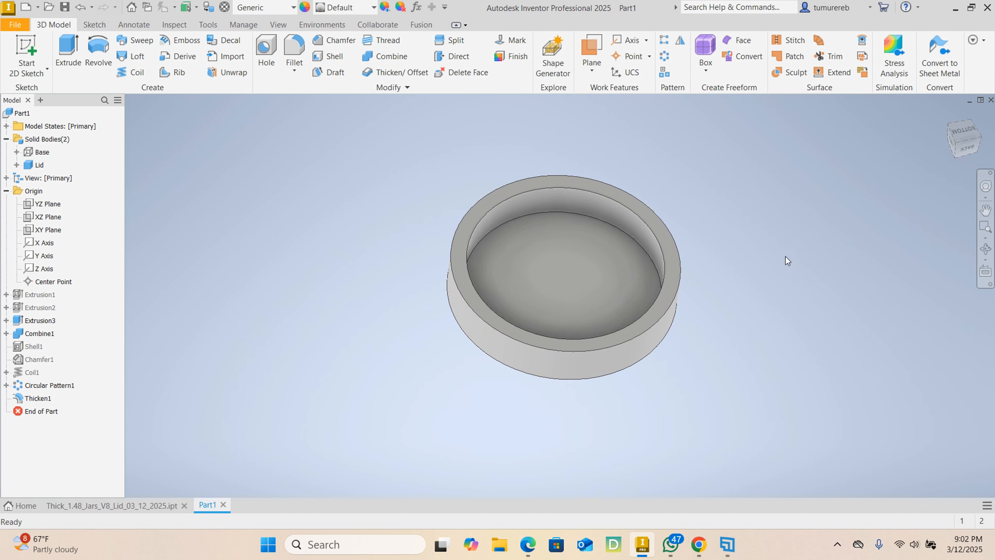
left_click(46, 205)
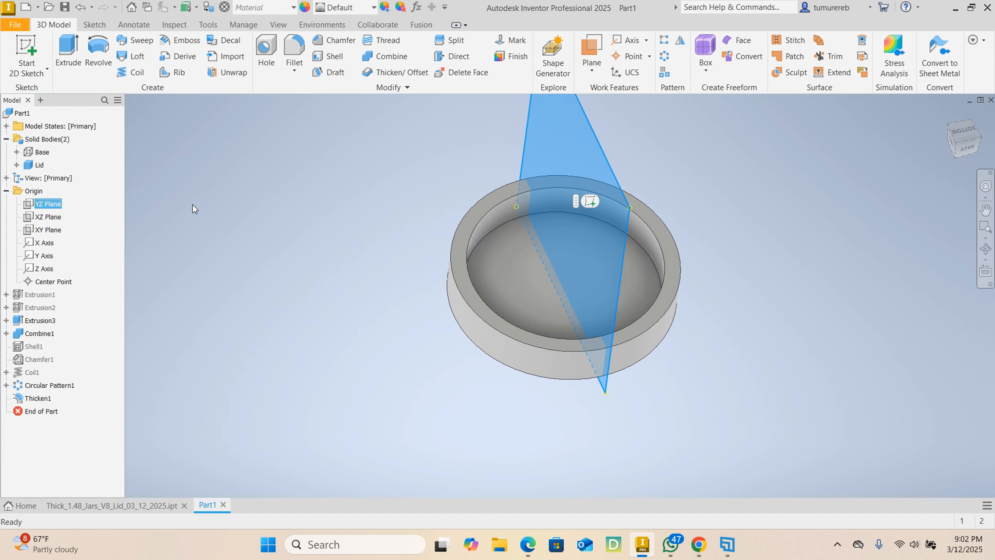
left_click(588, 199)
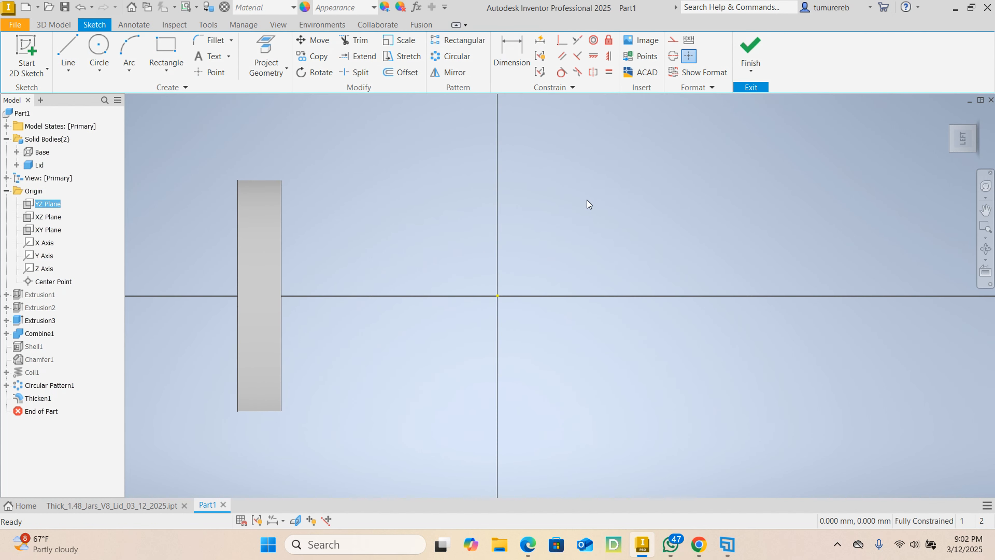
left_click(986, 110)
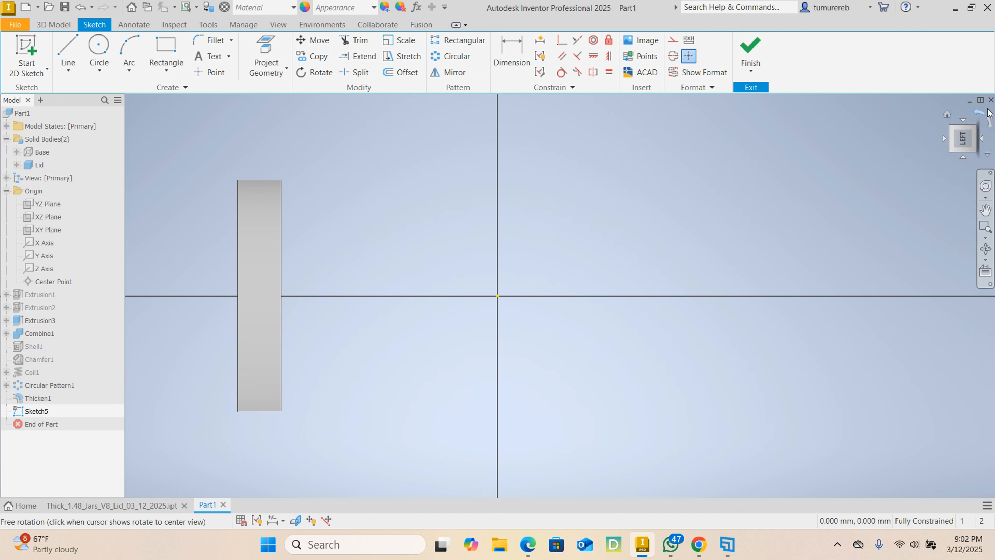
left_click(975, 114)
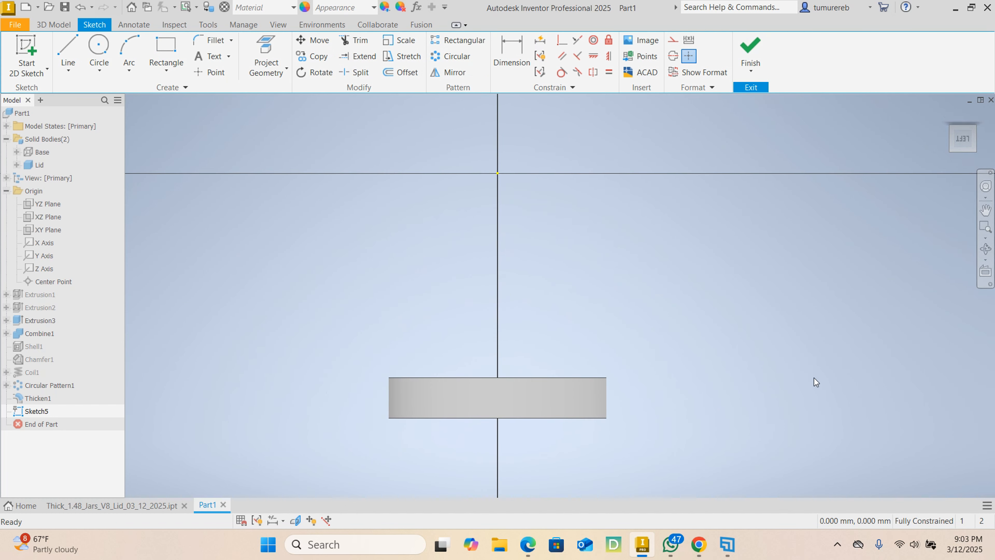
middle_click_drag(793, 363, 786, 311)
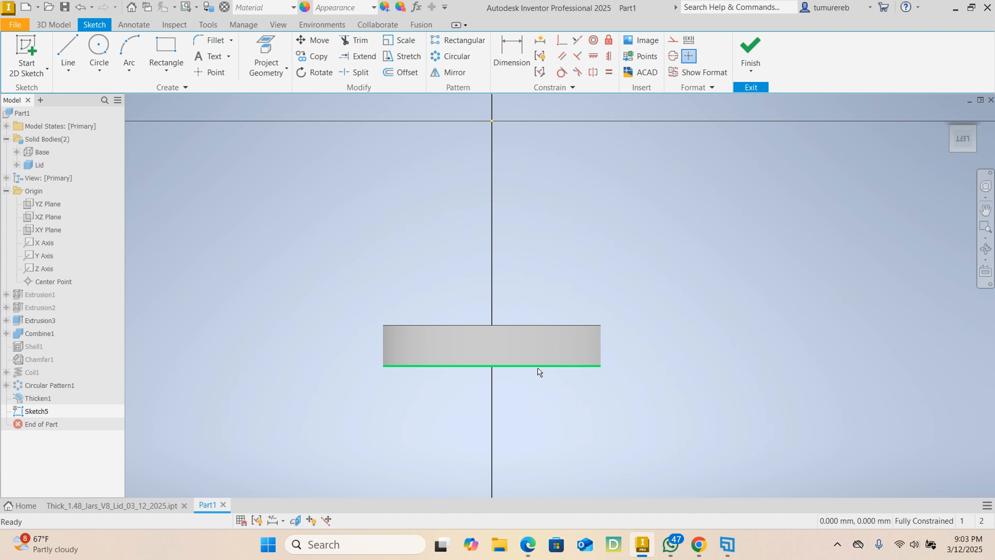
left_click(295, 520)
scroll(530, 356, "up", 3)
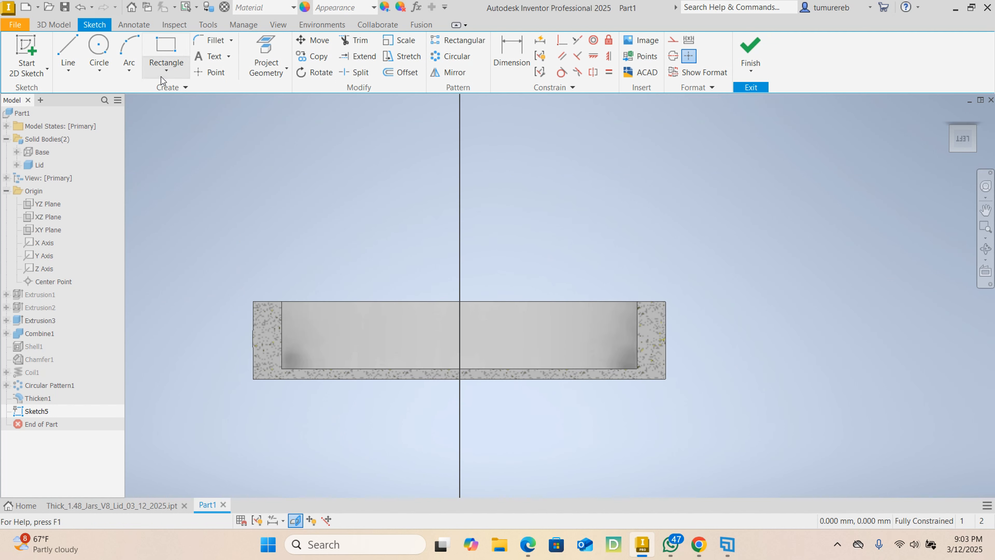
- Sketch a circle of 1.6 mm radius centred on the lid's inner wall edge, near the inner floor
left_click(98, 47)
scroll(653, 388, "up", 3)
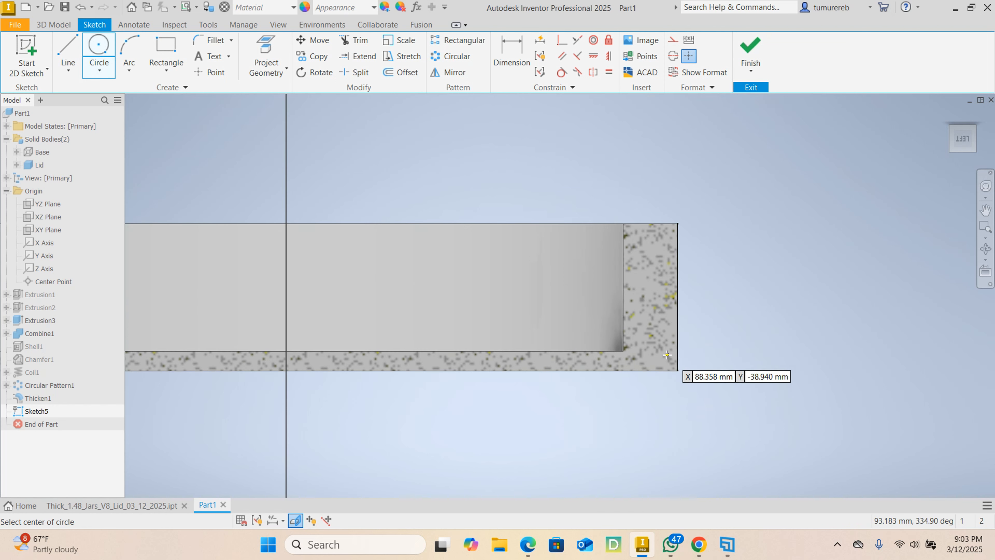
left_click(624, 322)
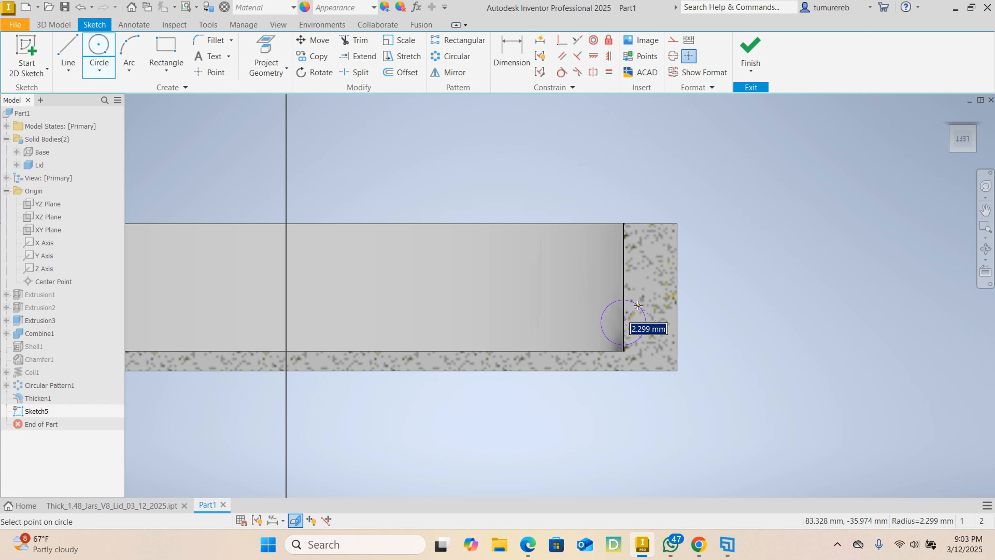
type("1.6")
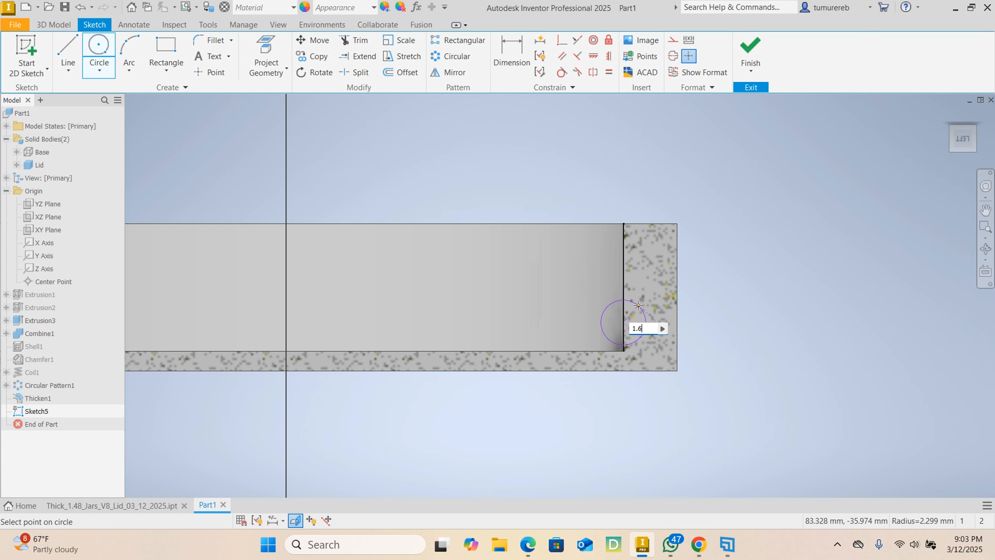
key("Return")
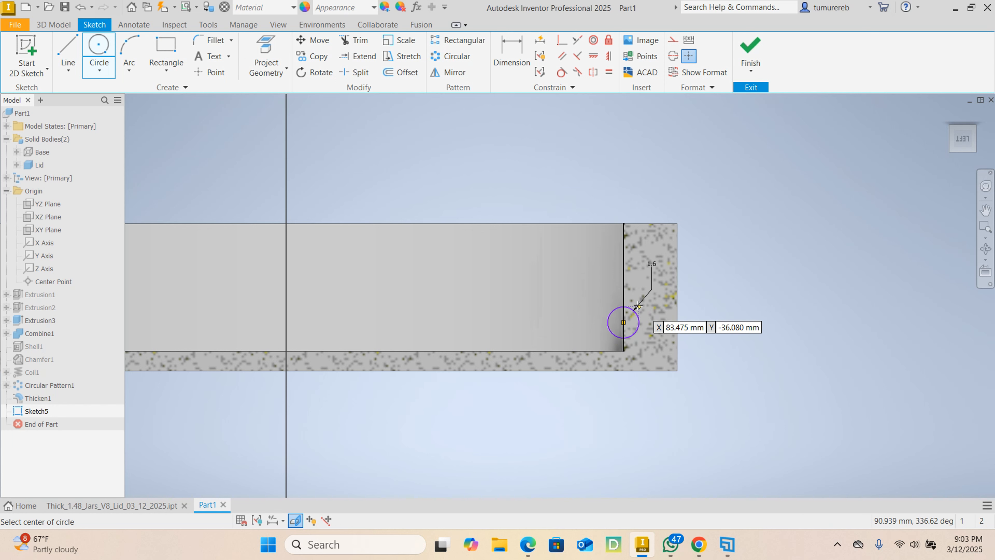
right_click(727, 280)
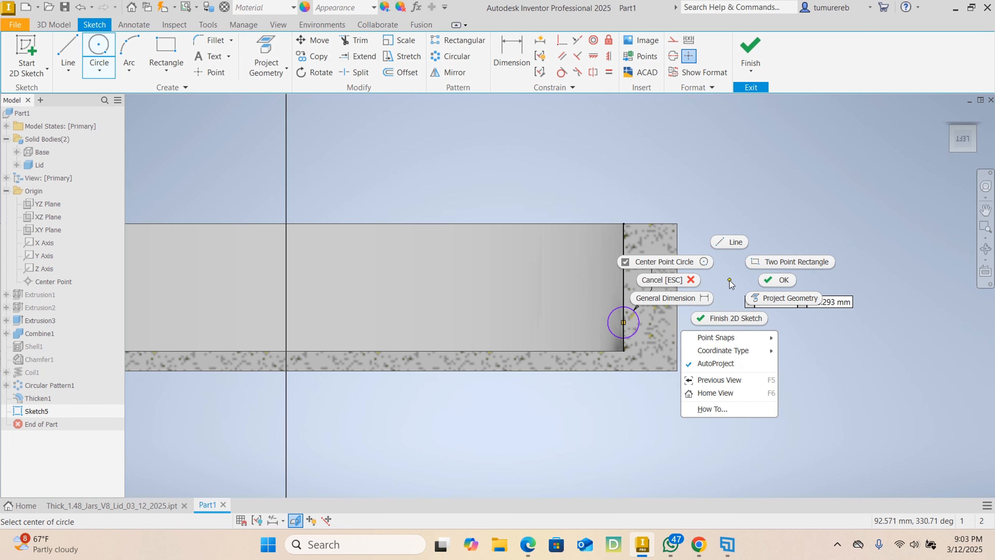
left_click(780, 281)
scroll(604, 313, "up", 3)
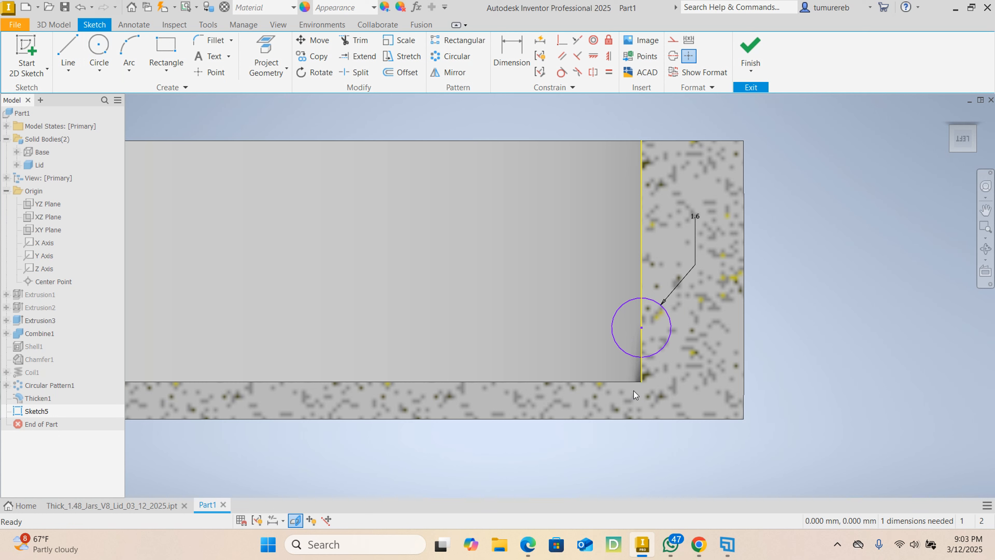
- Dimension the circle's centre 2 mm from the lid's inner floor and finish the sketch
left_click(511, 54)
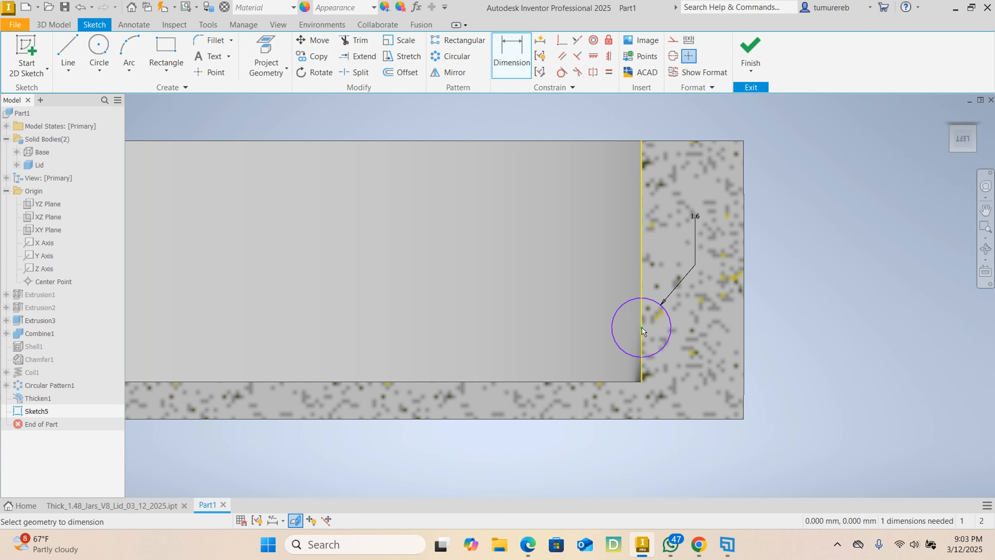
left_click(643, 327)
left_click(632, 381)
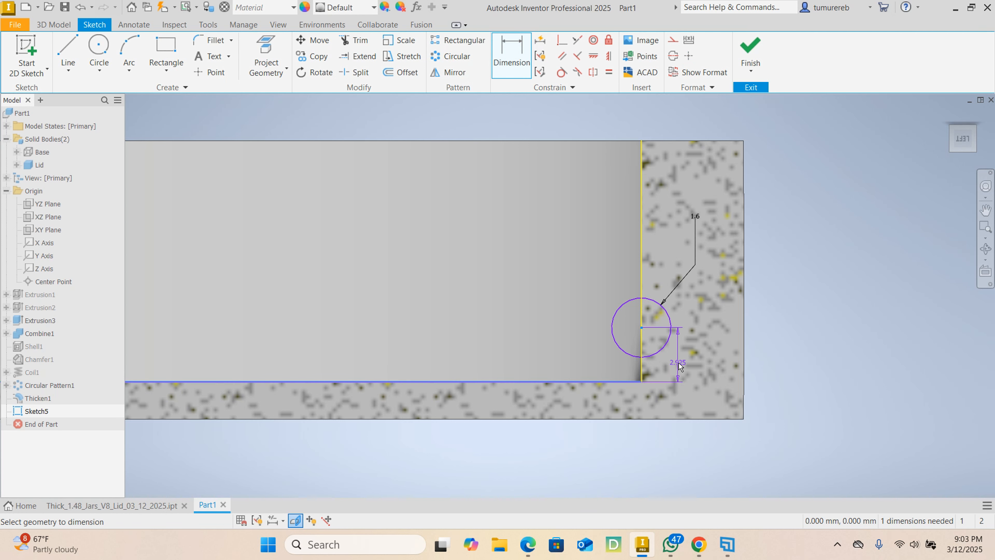
left_click(690, 358)
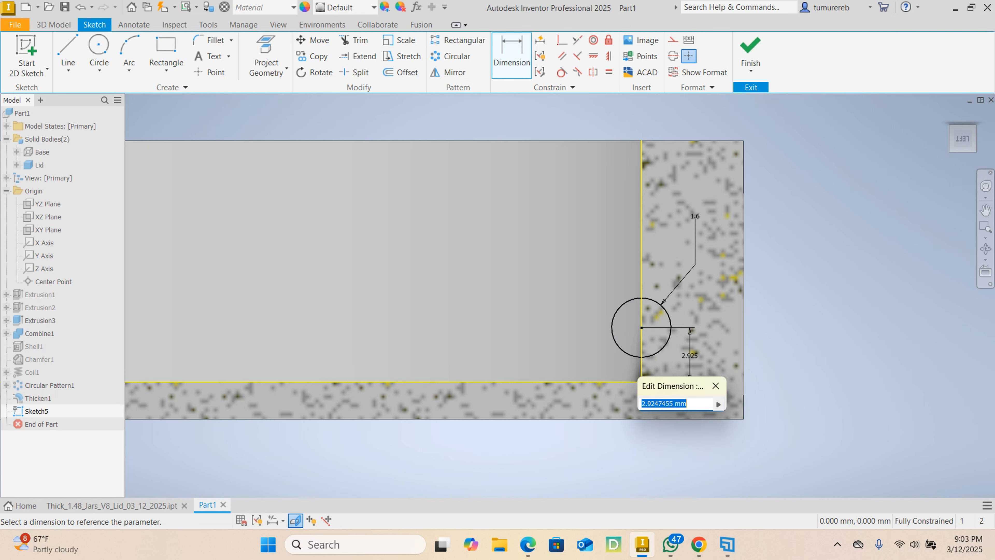
type("2")
key("Return")
scroll(718, 375, "down", 5)
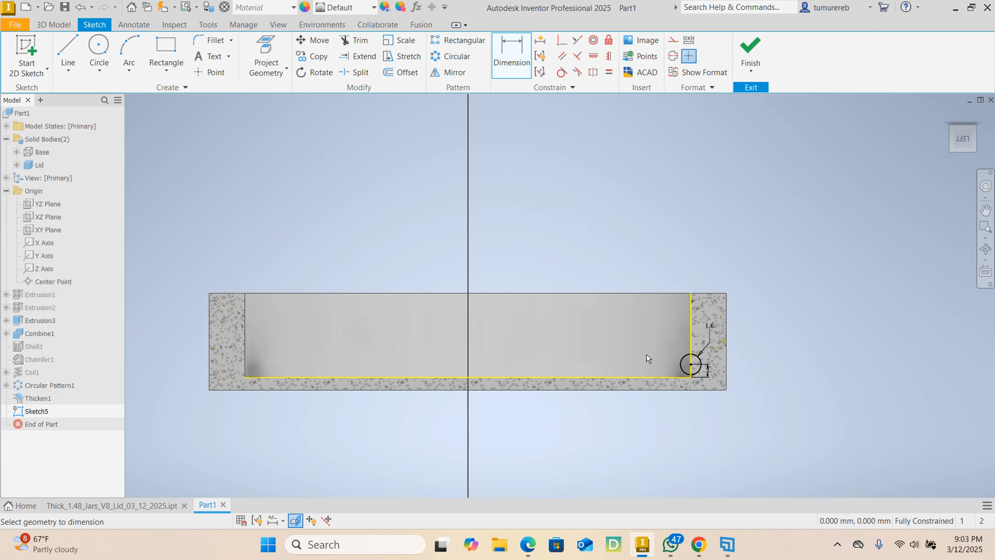
right_click(762, 237)
left_click(800, 236)
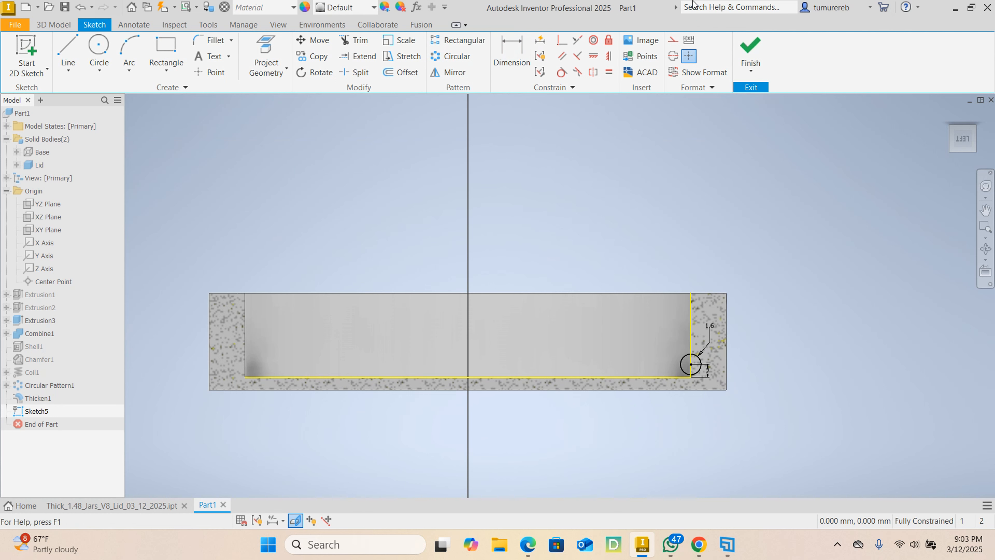
left_click(750, 47)
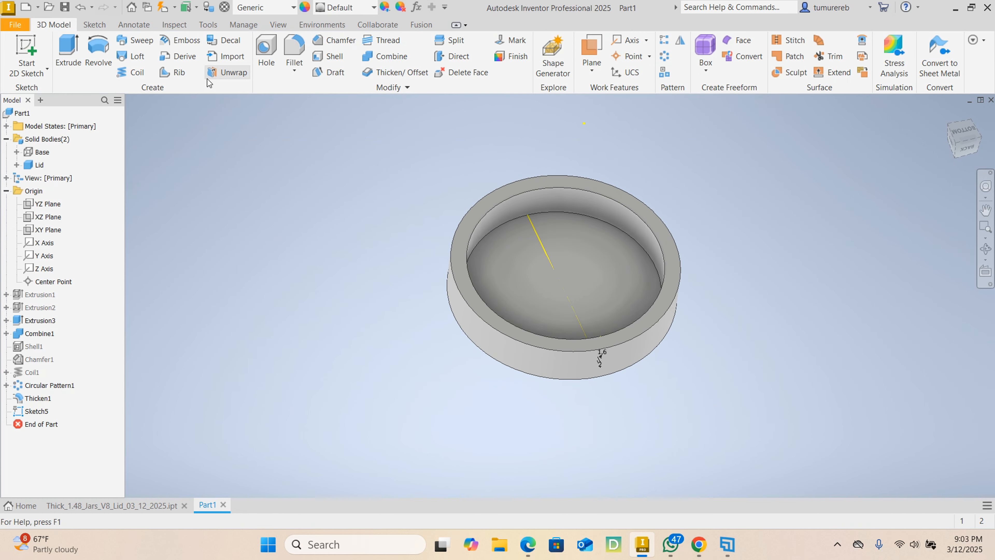
- Set up a coil of the circle profile around the Y axis and reverse its direction towards the lid's open rim
left_click(133, 72)
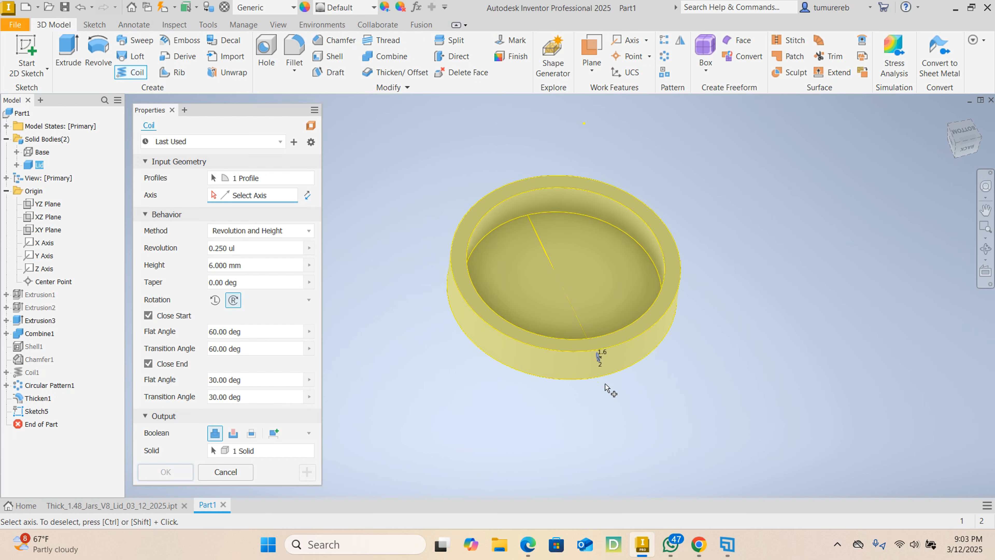
left_click(45, 258)
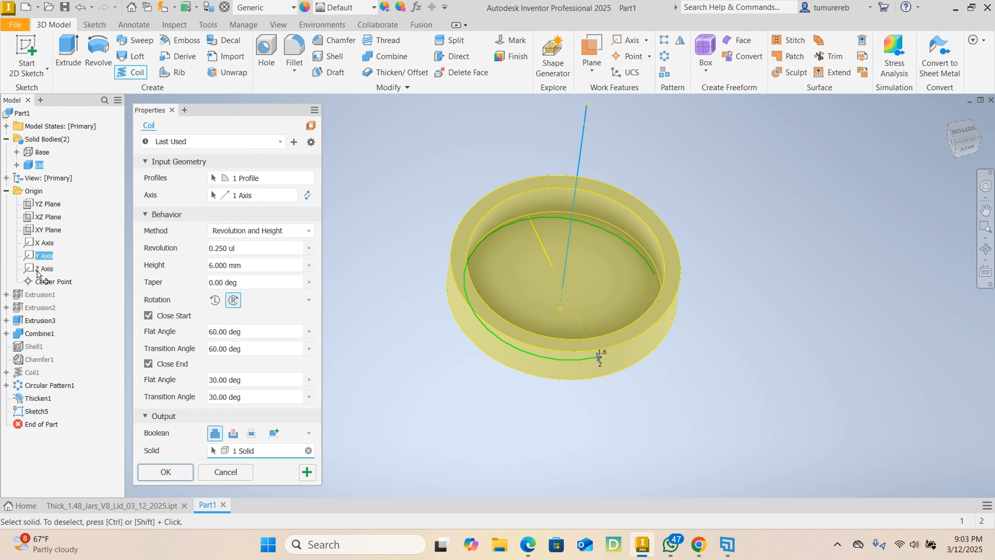
mouse_move(640, 367)
middle_mouse_down("shift")
mouse_move(735, 338)
mouse_move(735, 355)
middle_mouse_up("shift")
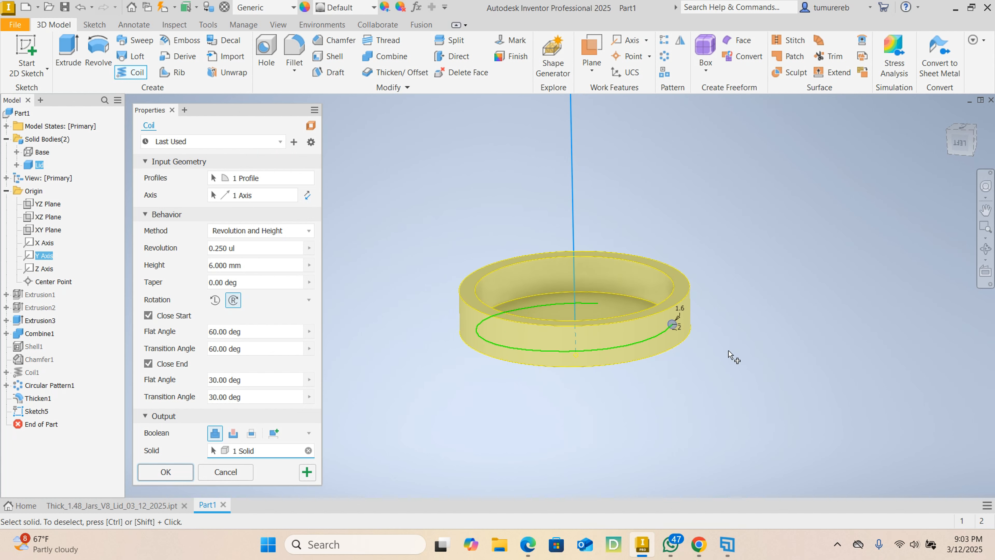
left_click(308, 199)
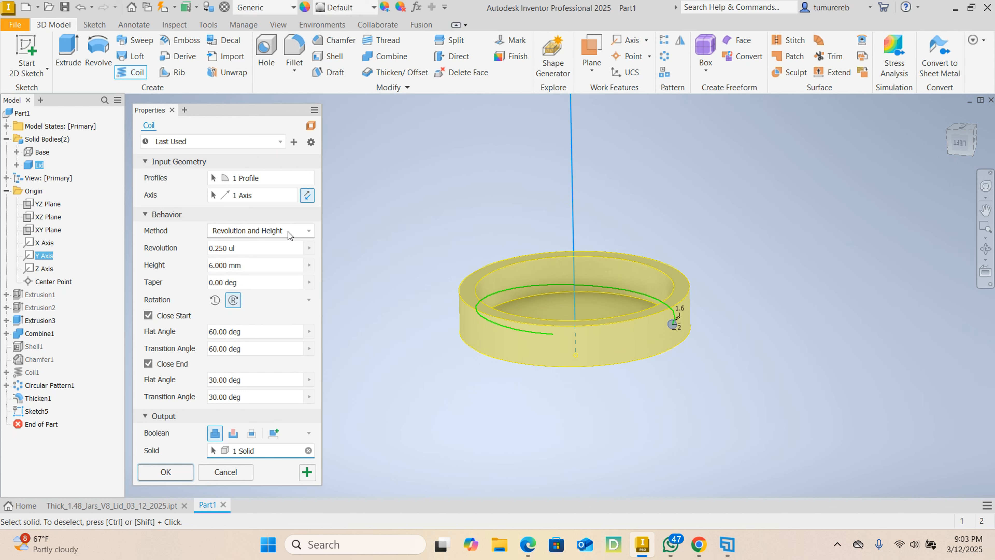
- Cut the coil into the lid with 0.25 revolution, 6 mm height, 60-degree start angles and 30-degree end angles
left_click(309, 231)
left_click(311, 232)
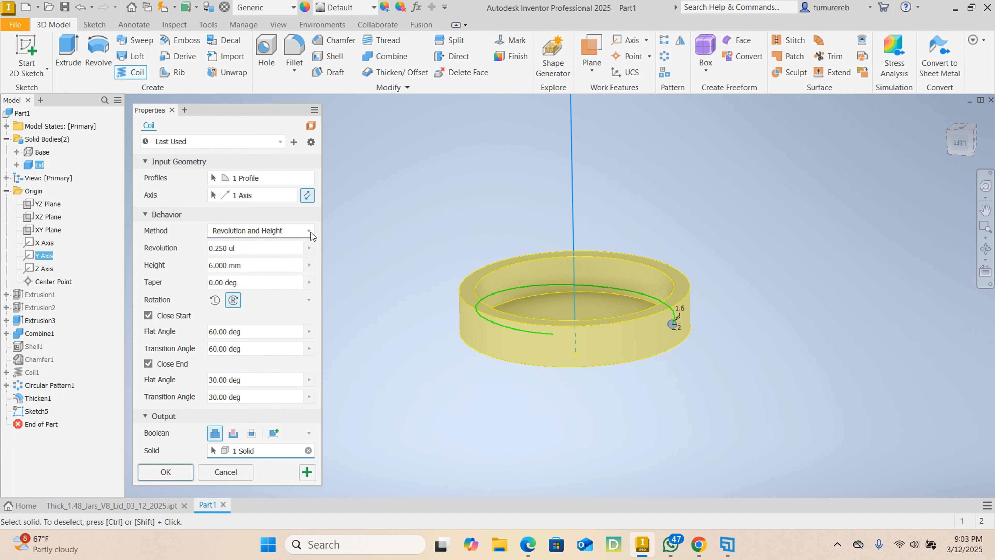
left_click(251, 248)
left_click(255, 269)
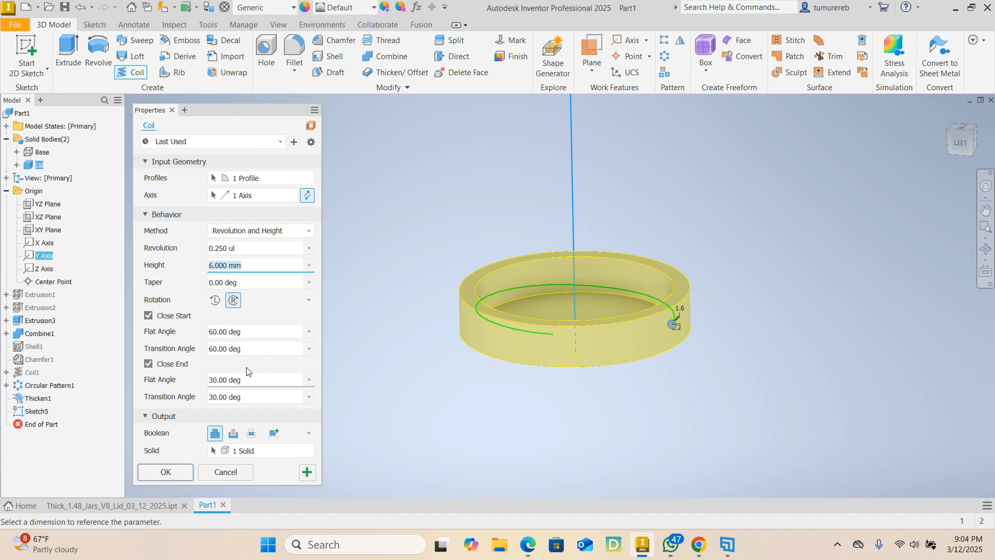
left_click(214, 335)
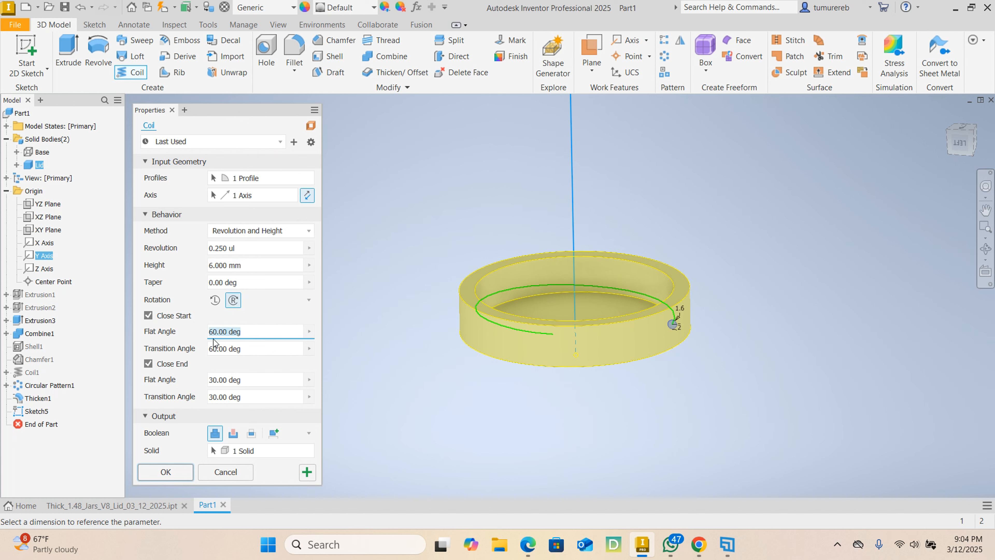
left_click(255, 348)
left_click(243, 379)
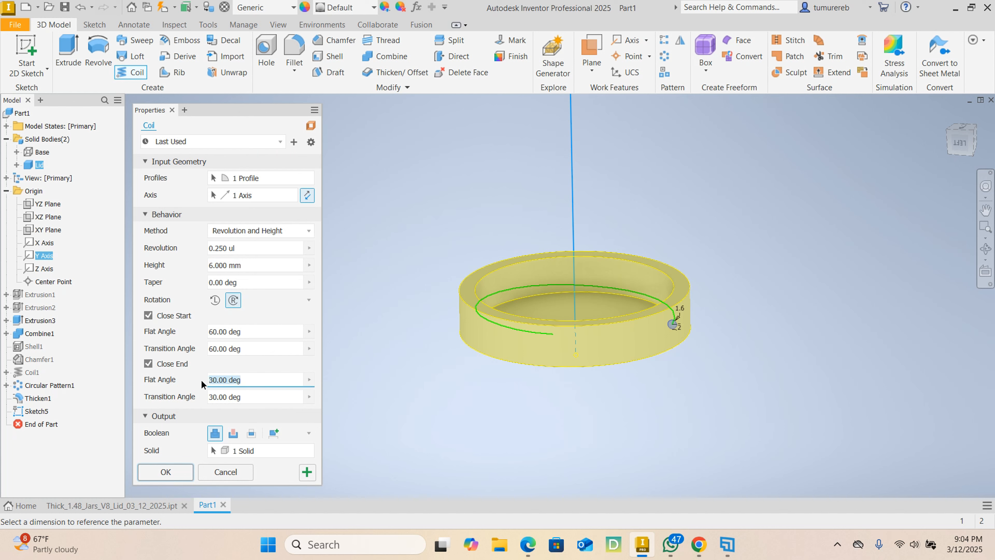
left_click(251, 398)
left_click(233, 436)
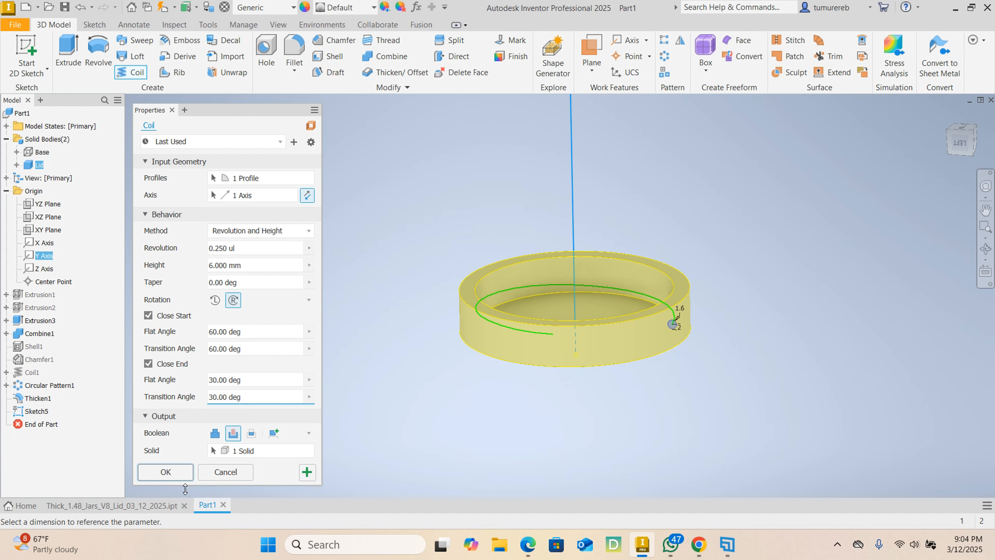
left_click(166, 471)
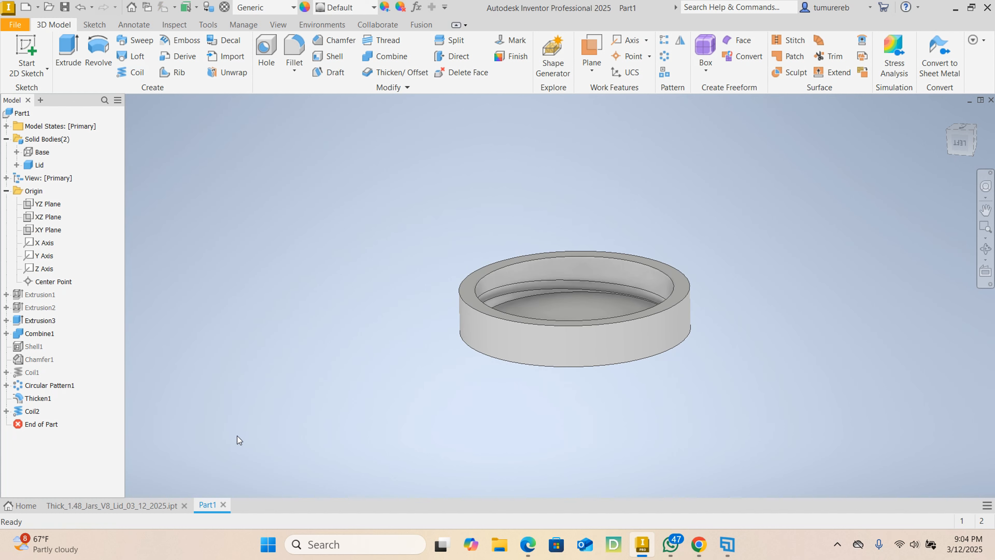
- Circular-pattern the lid's coil cut around the lid's central axis with 2 occurrences over 360 degrees
middle_click_drag(727, 301, 666, 333, "shift")
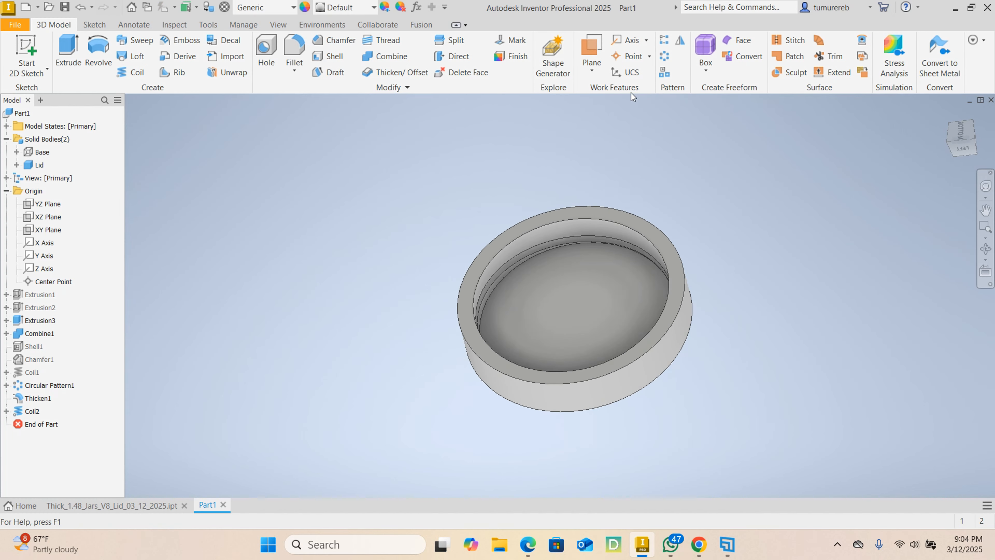
left_click(665, 57)
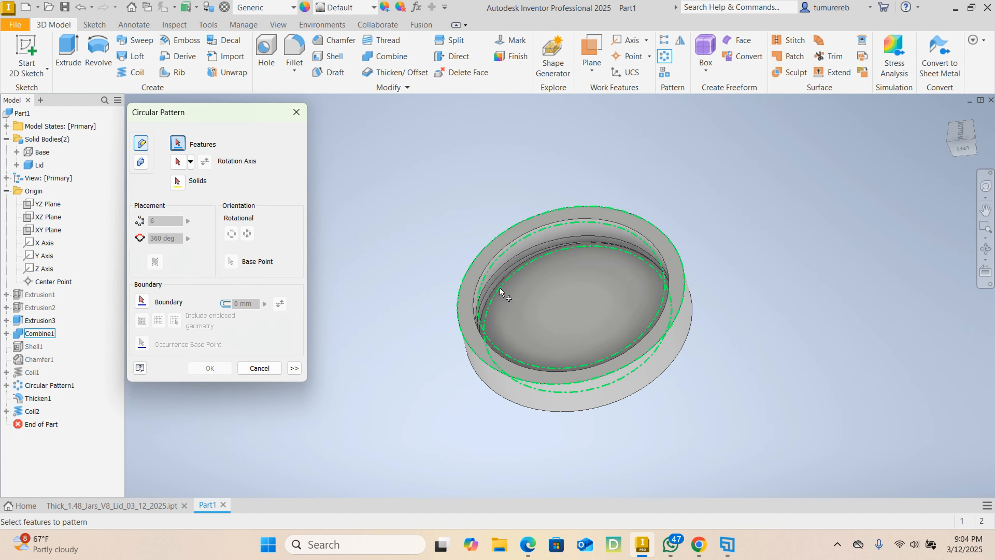
left_click(35, 411)
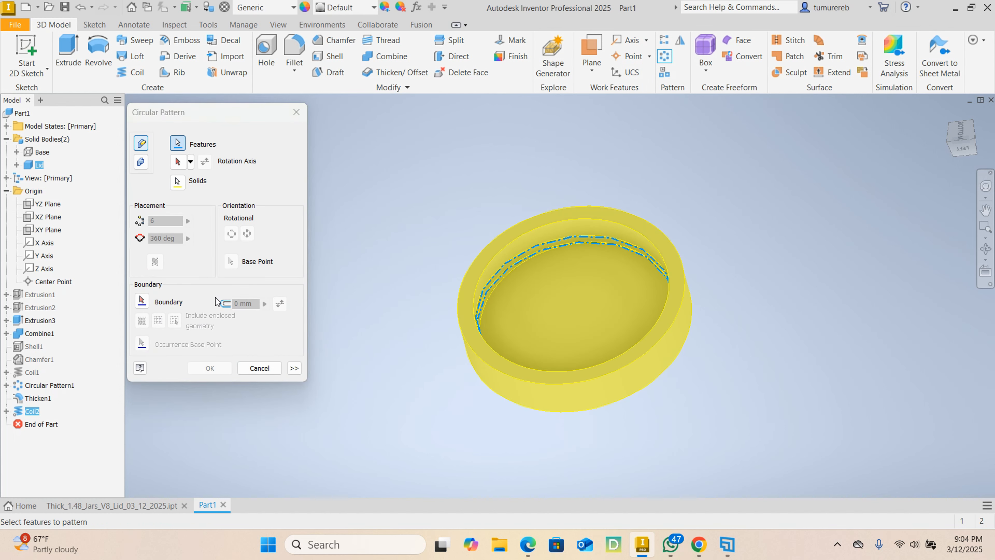
left_click(178, 162)
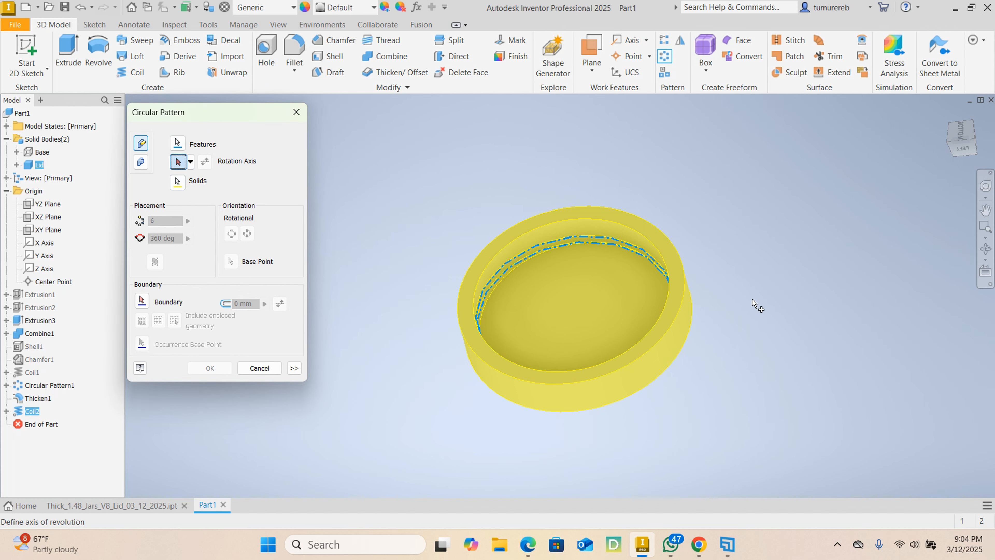
scroll(557, 238, "up", 5)
scroll(715, 289, "down", 6)
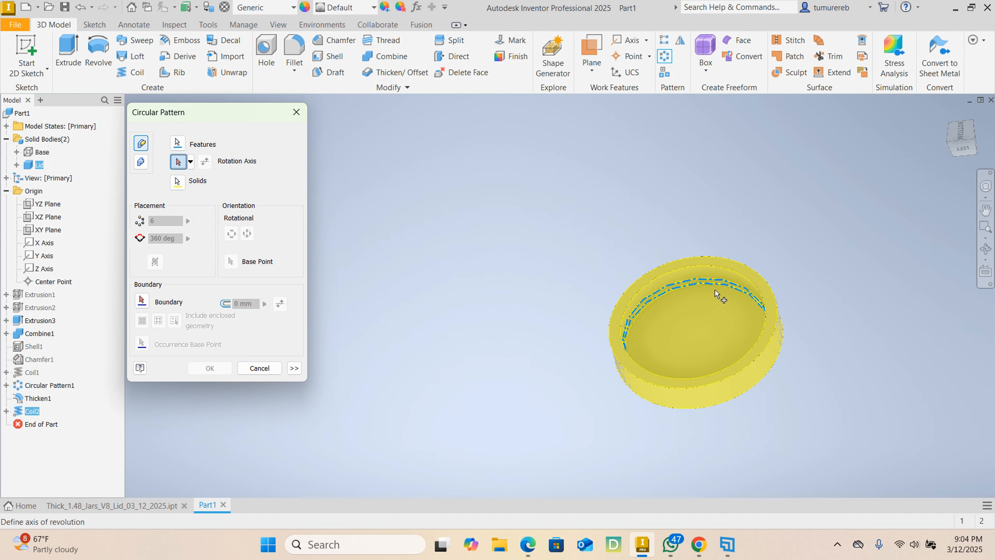
left_click(715, 291)
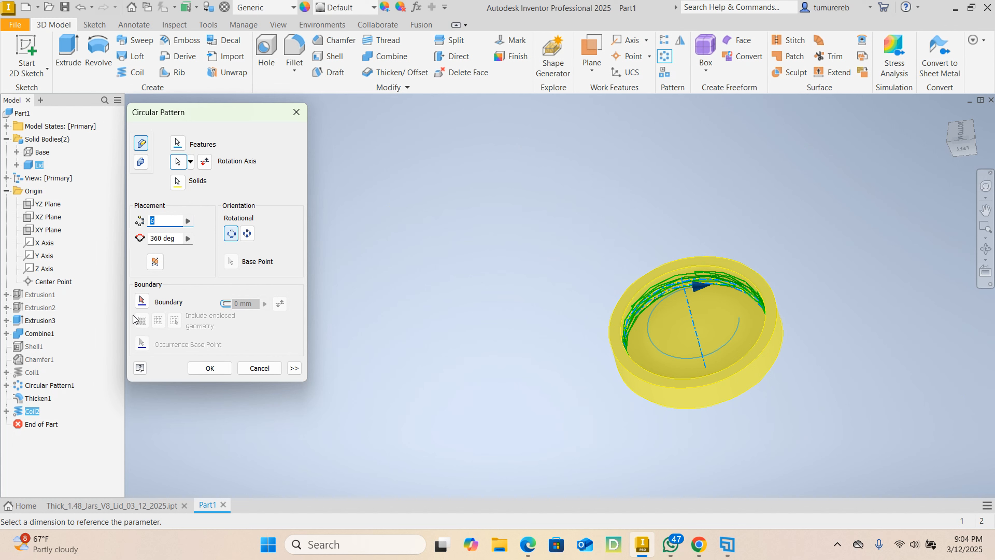
type("2")
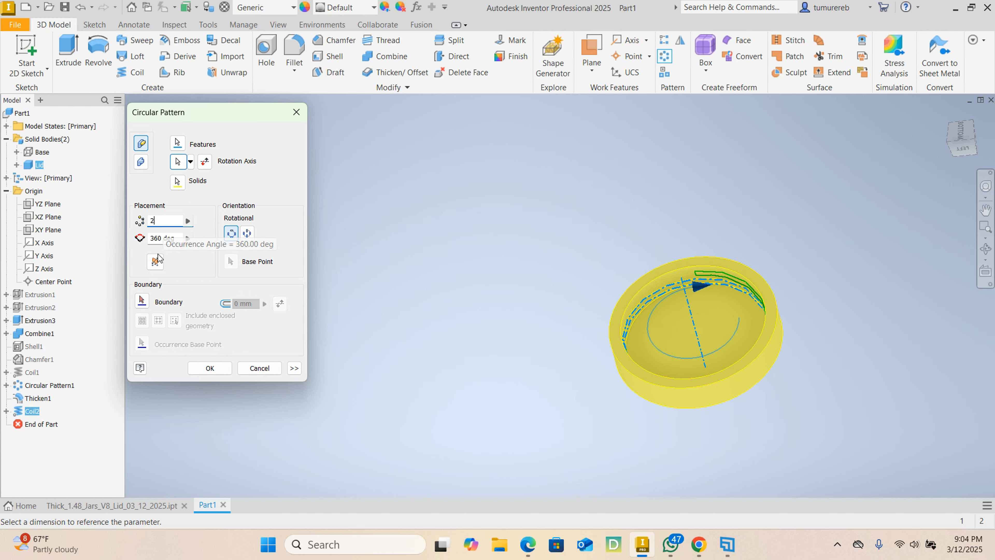
left_click(214, 367)
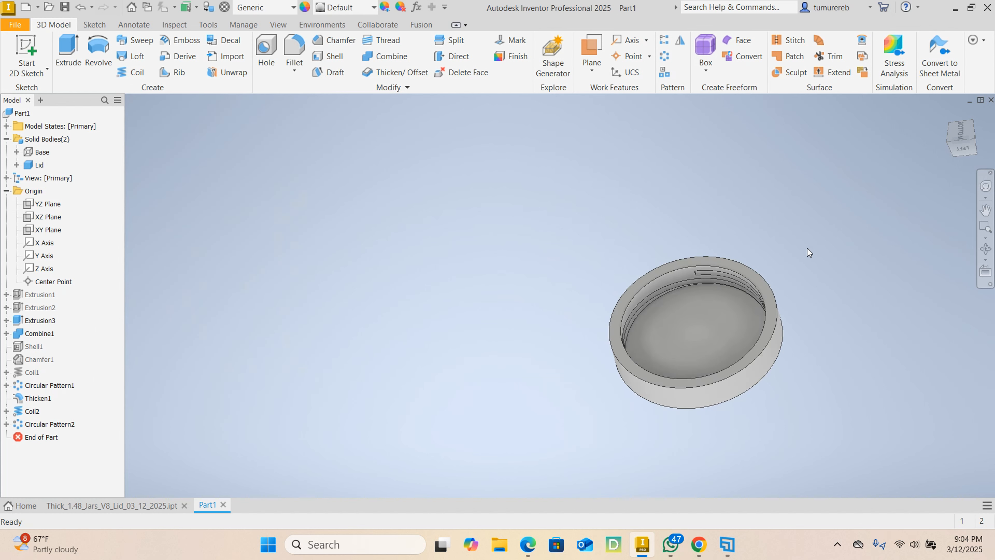
- Chamfer the outer edge of the lid's closed top face with a 2 mm distance
mouse_move(797, 247)
middle_mouse_down("shift")
mouse_move(769, 290)
mouse_move(660, 352)
mouse_move(737, 261)
mouse_move(737, 237)
mouse_move(746, 286)
mouse_move(699, 309)
middle_mouse_up("shift")
middle_click_drag(779, 321, 715, 261, "shift")
middle_click_drag(702, 301, 675, 280, "shift")
scroll(564, 290, "down", 5)
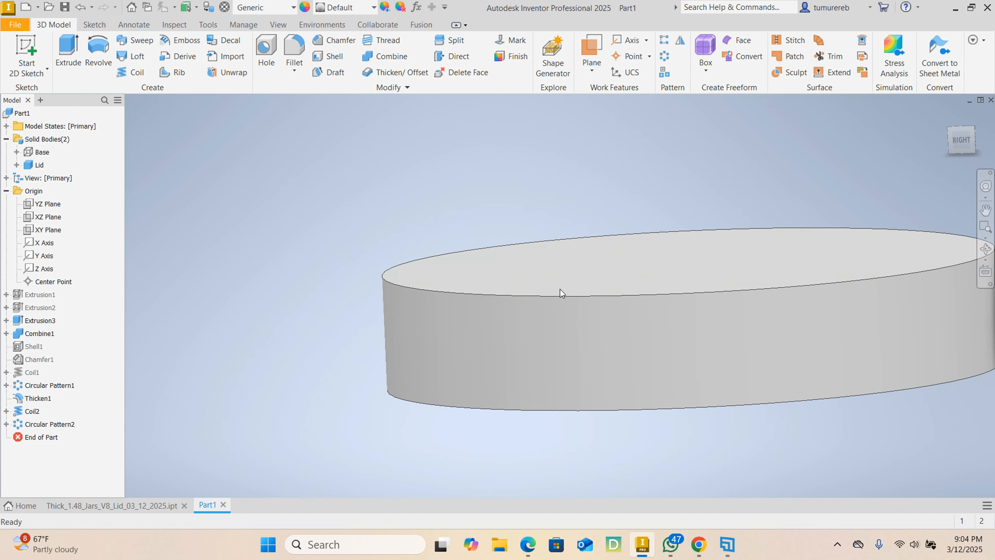
middle_click_drag(508, 302, 406, 278)
middle_click_drag(613, 289, 633, 300, "shift")
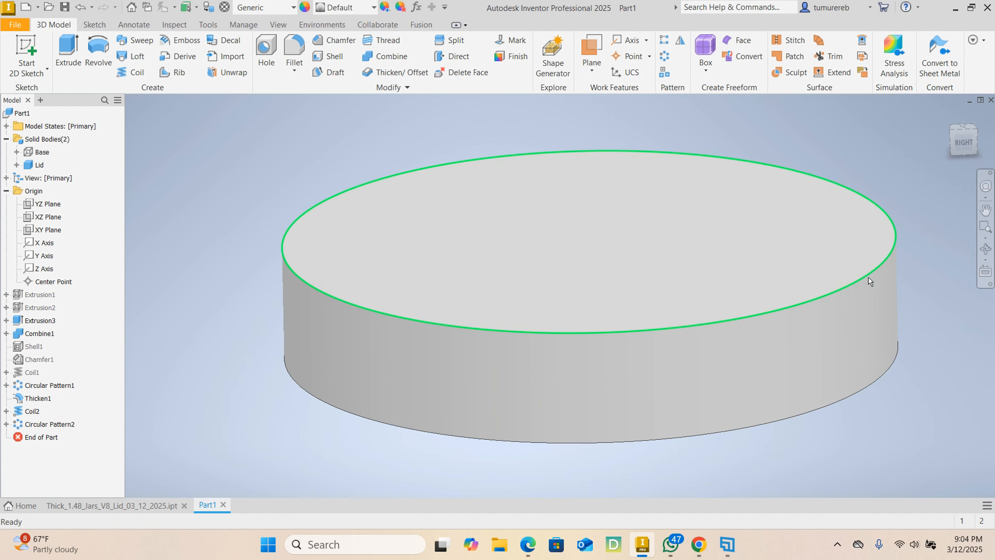
left_click(333, 43)
left_click(336, 301)
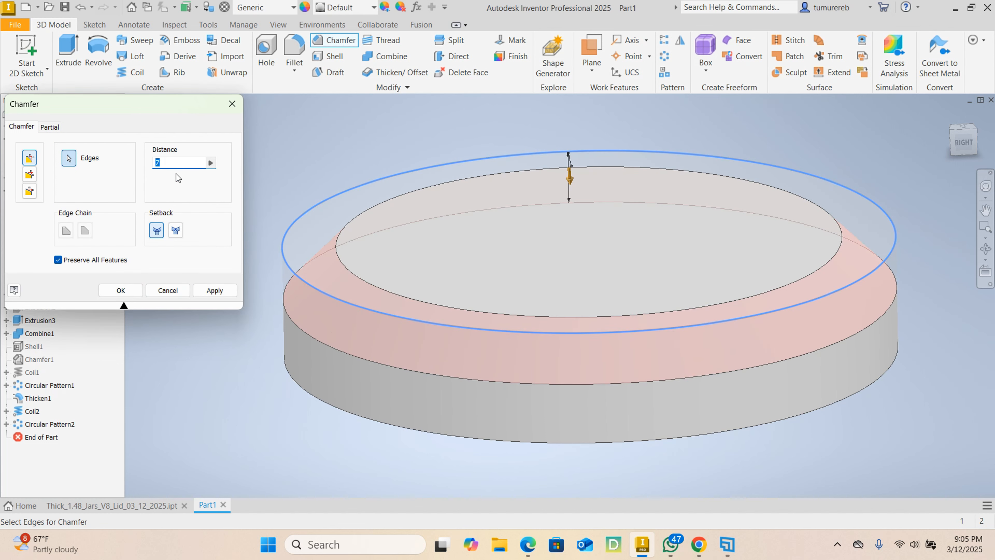
type("2")
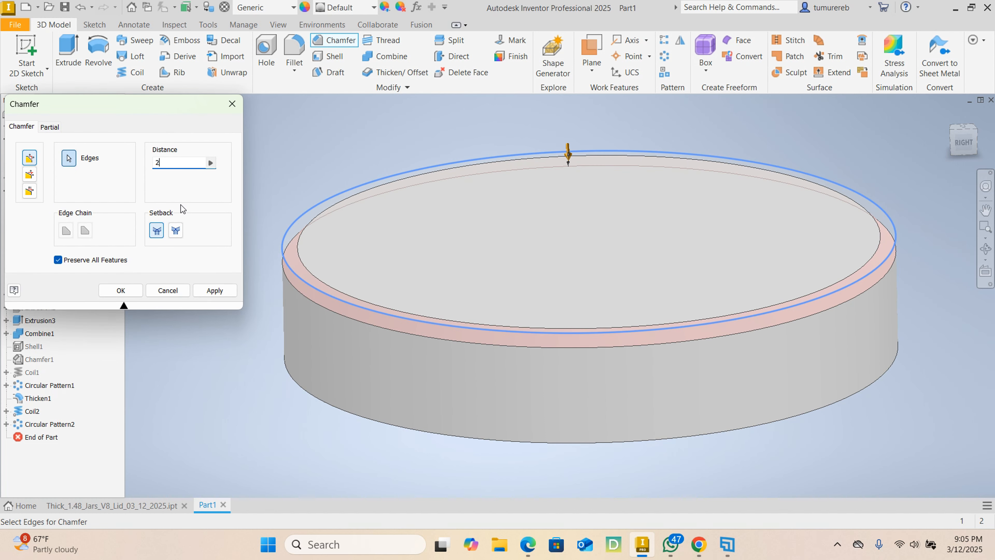
left_click(215, 291)
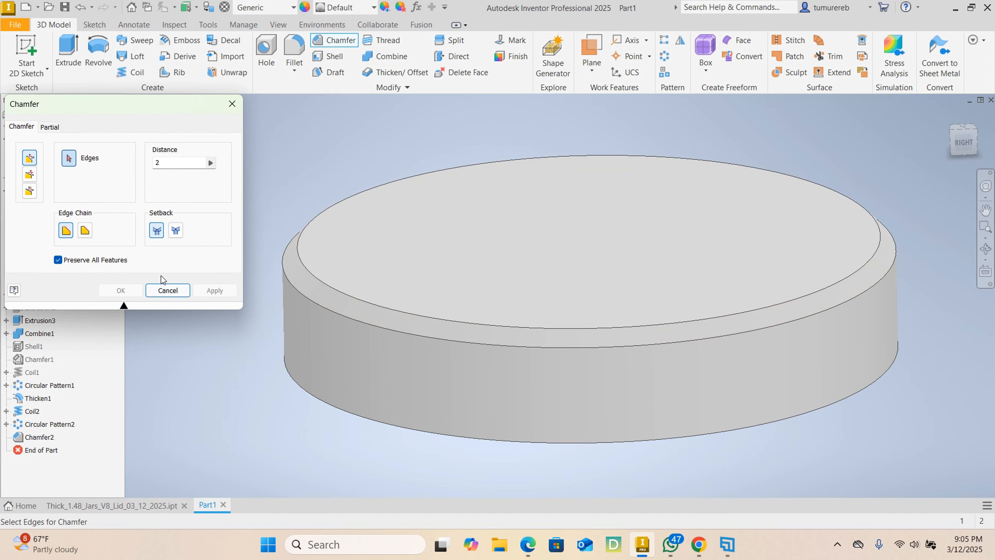
left_click(163, 292)
- Apply the Yellow appearance to all faces of the lid
middle_click_drag(419, 324, 629, 389, "shift")
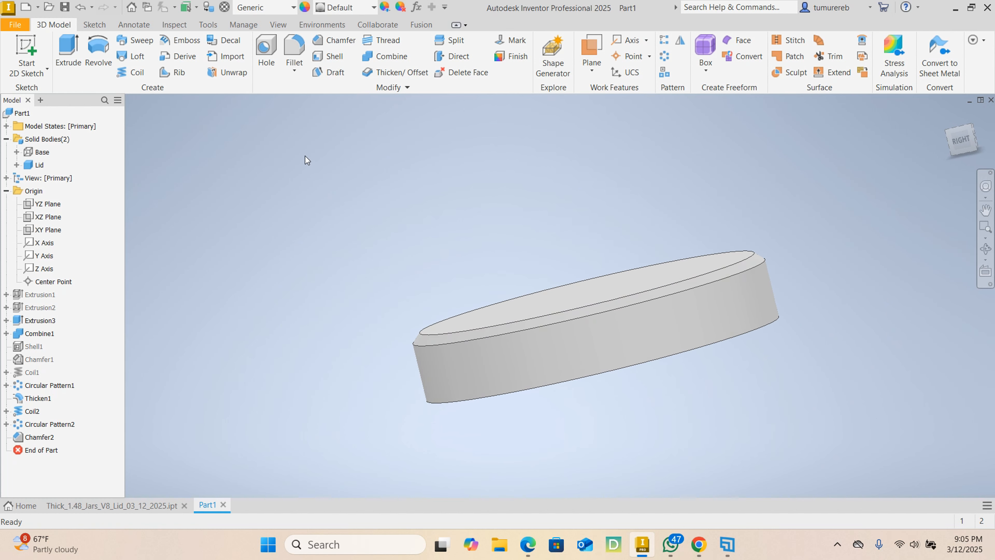
left_click_drag(305, 156, 842, 462)
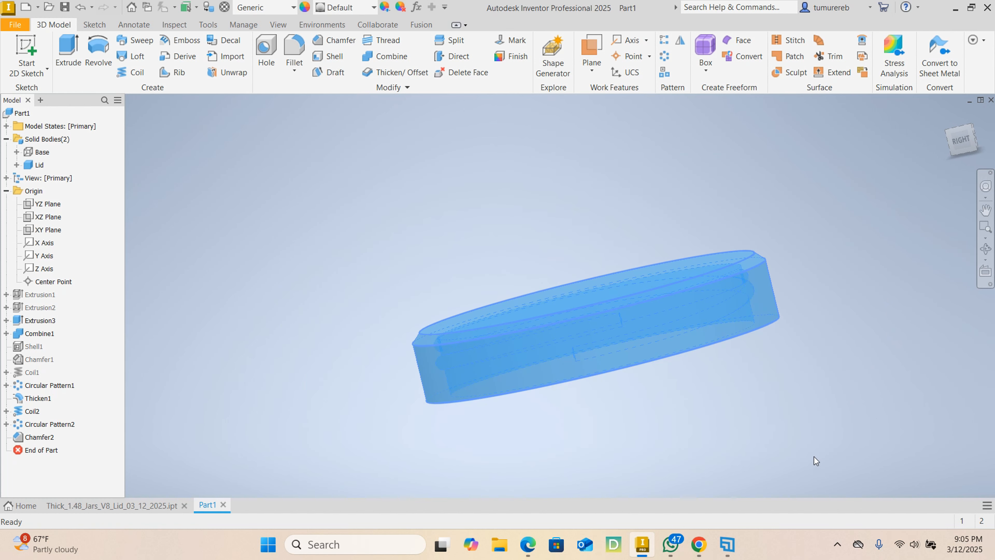
left_click(373, 8)
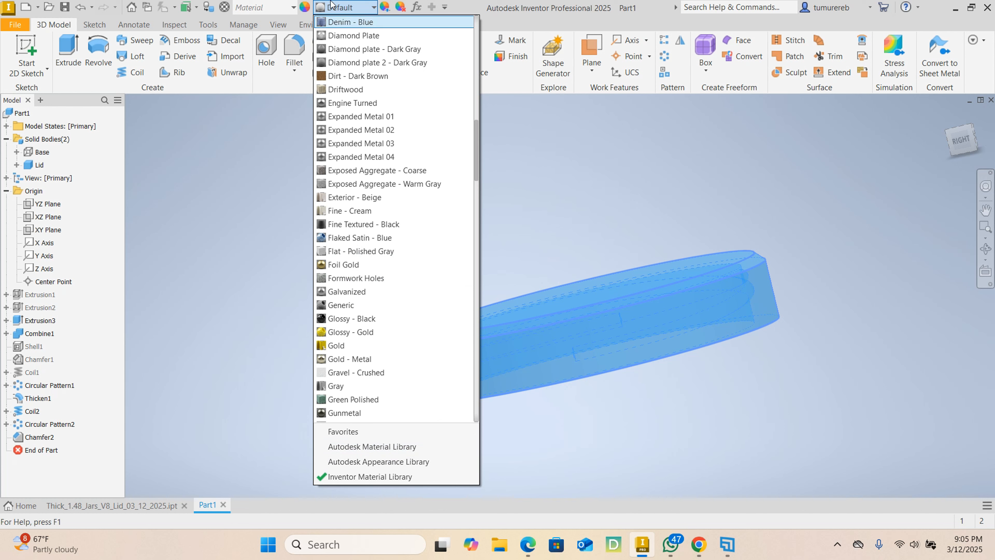
left_click(240, 275)
left_click(345, 9)
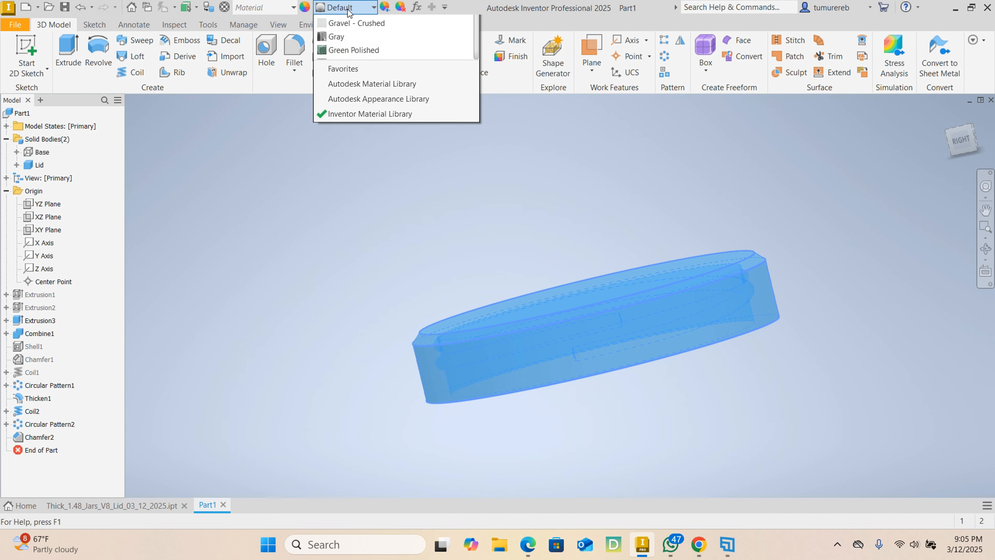
key("y")
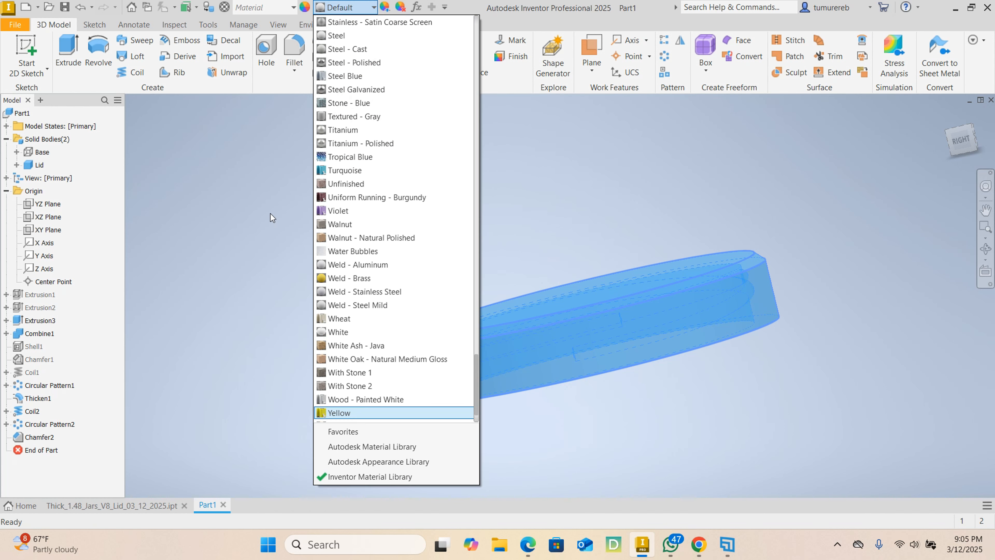
left_click(356, 416)
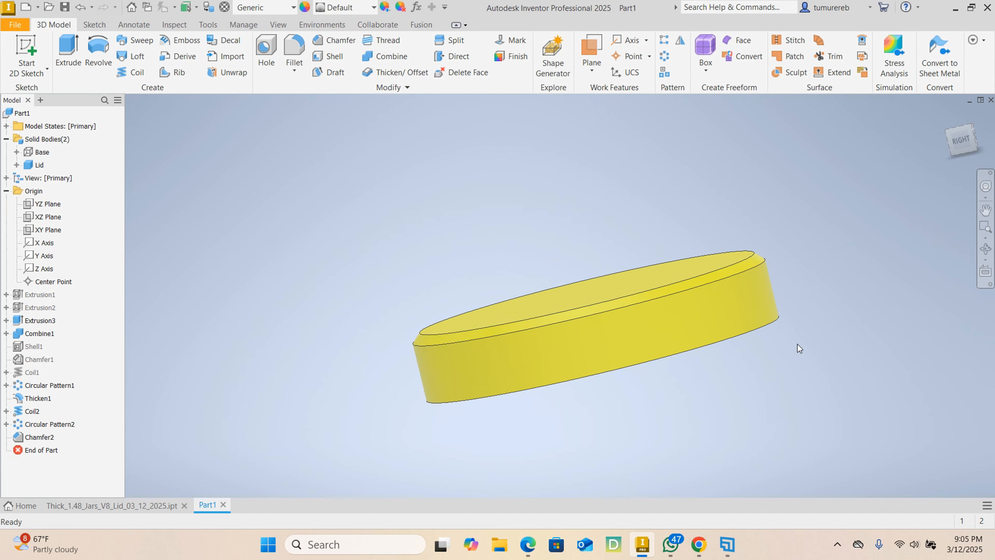
mouse_move(821, 387)
middle_mouse_down("shift")
mouse_move(682, 335)
mouse_move(689, 313)
mouse_move(740, 360)
mouse_move(709, 362)
middle_mouse_up("shift")
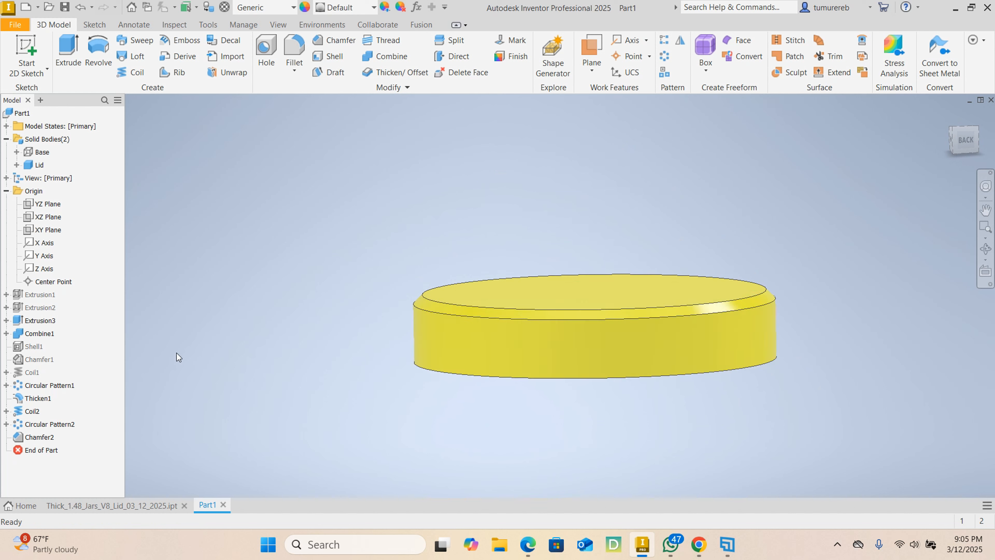
- Switch to the Thick_1.48_Jars_V8_Lid_03_12_2025 part and examine the base's thread and diagonal wall ribs
left_click(114, 510)
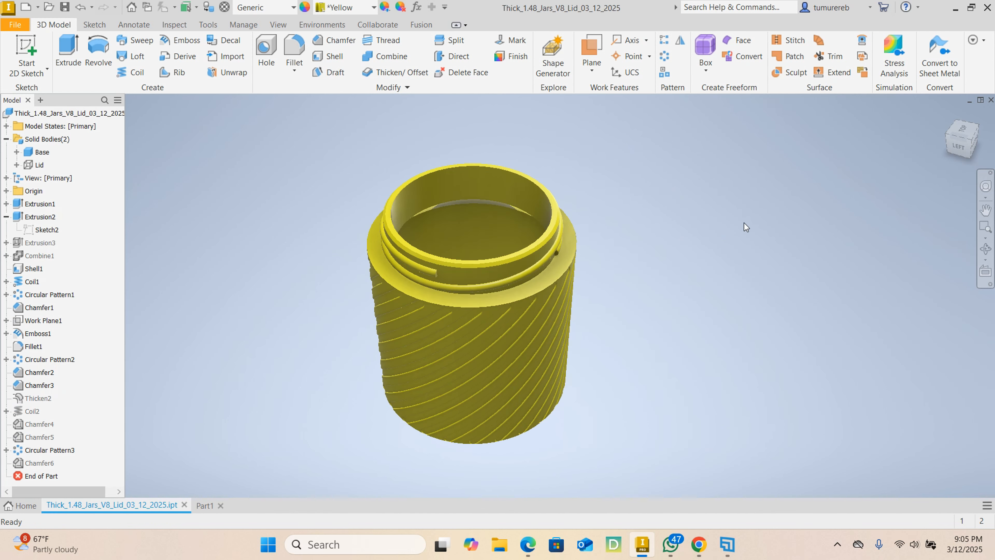
middle_click_drag(694, 239, 548, 215, "shift")
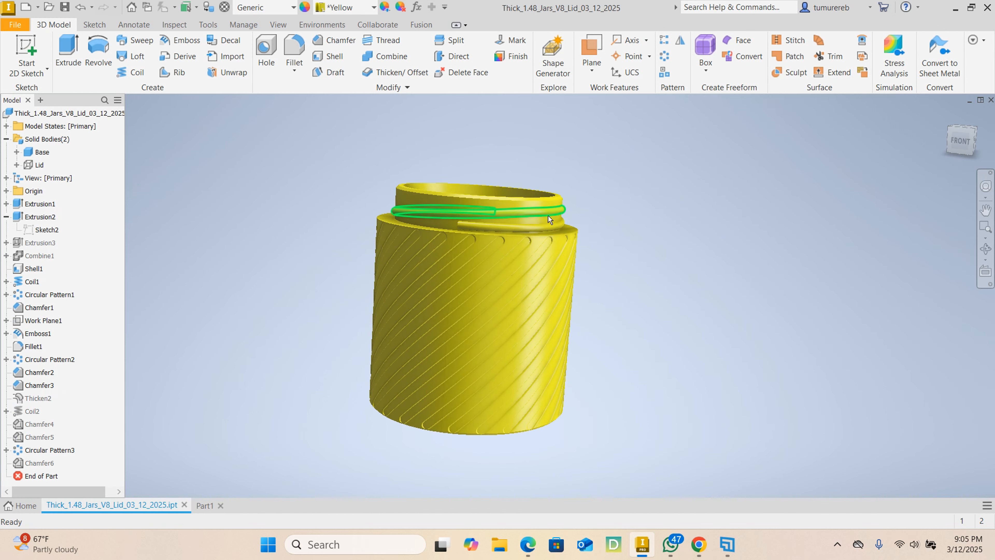
scroll(501, 246, "up", 5)
scroll(501, 247, "down", 4)
middle_click_drag(666, 298, 606, 363, "shift")
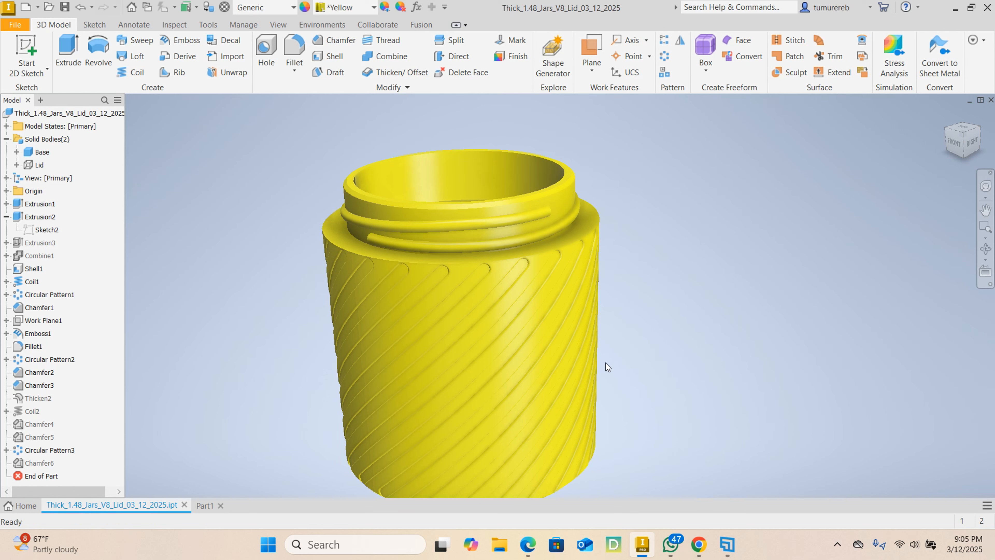
- Return to the Part1 document and make the Base body visible together with the lid
left_click(200, 507)
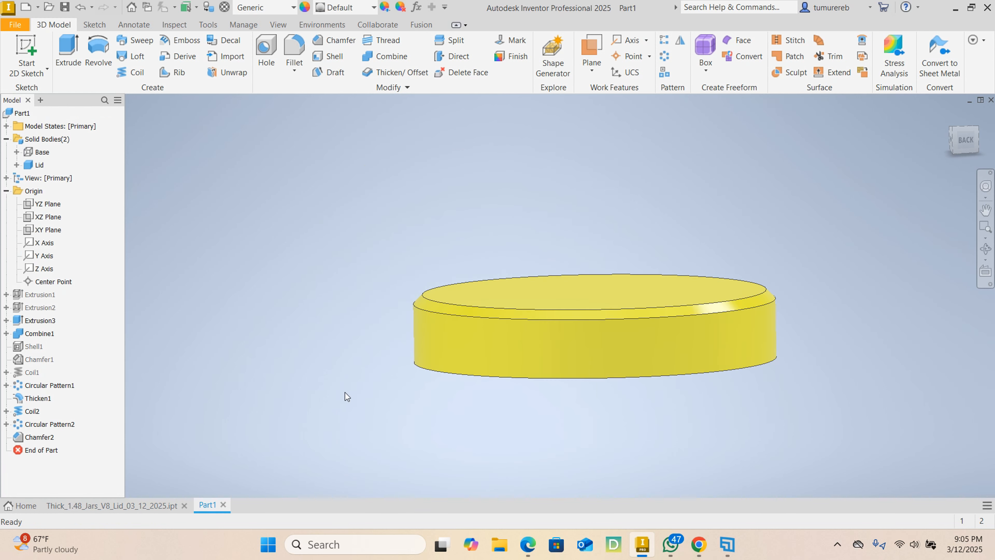
right_click(40, 152)
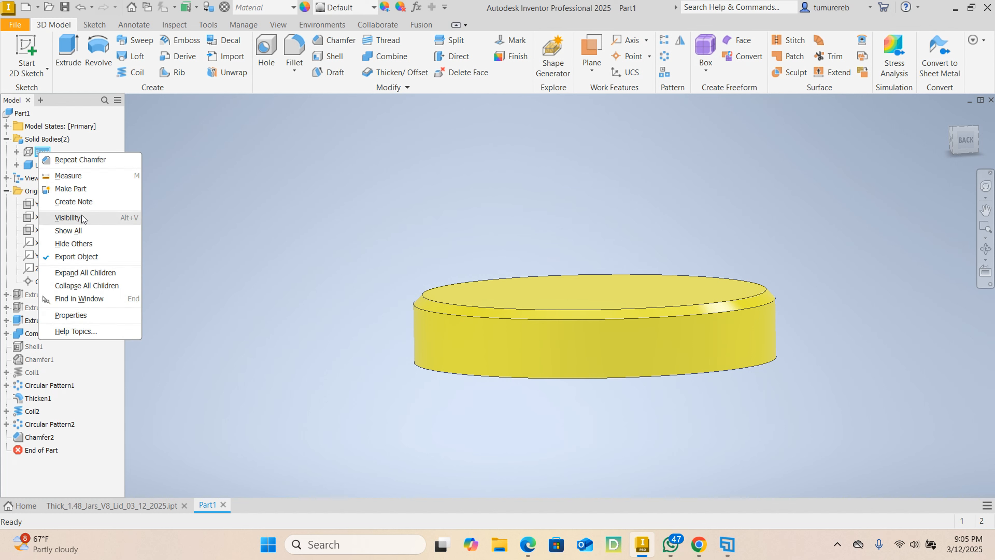
left_click(69, 218)
scroll(487, 328, "up", 2)
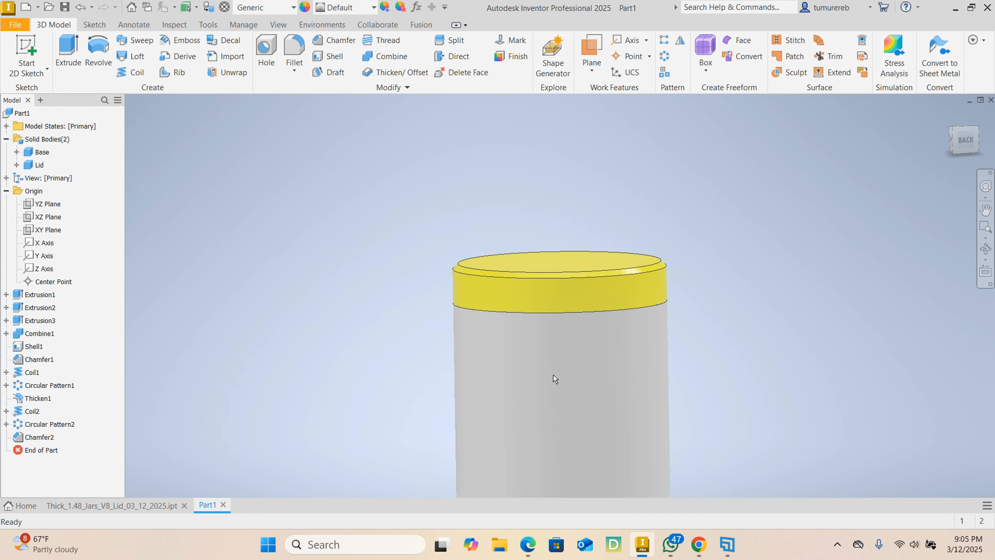
middle_click_drag(554, 379, 464, 293)
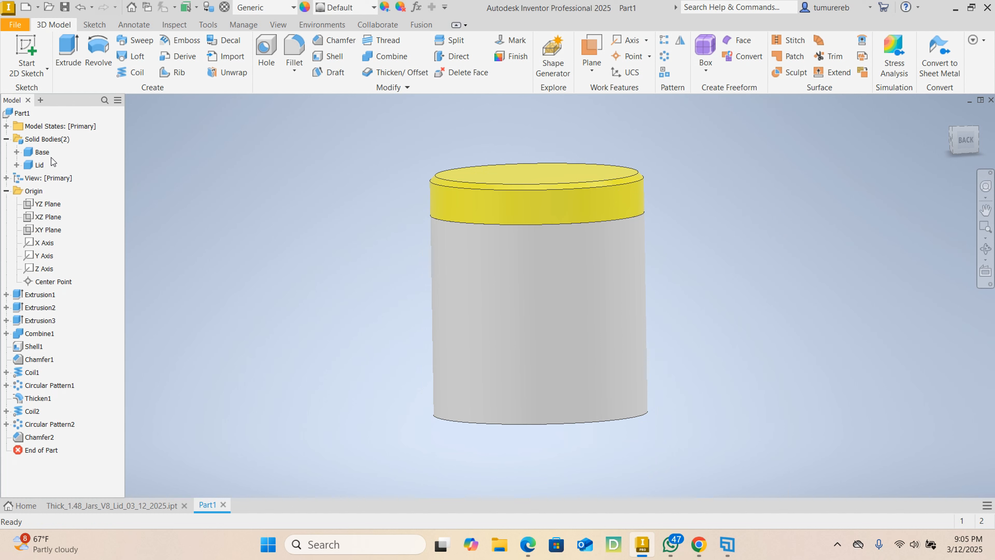
right_click(45, 155)
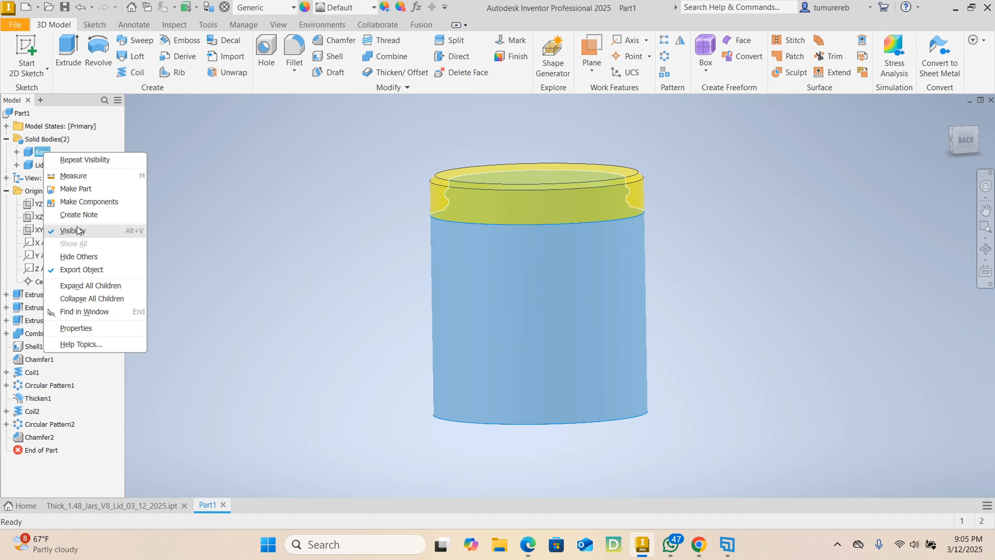
left_click(73, 230)
right_click(38, 165)
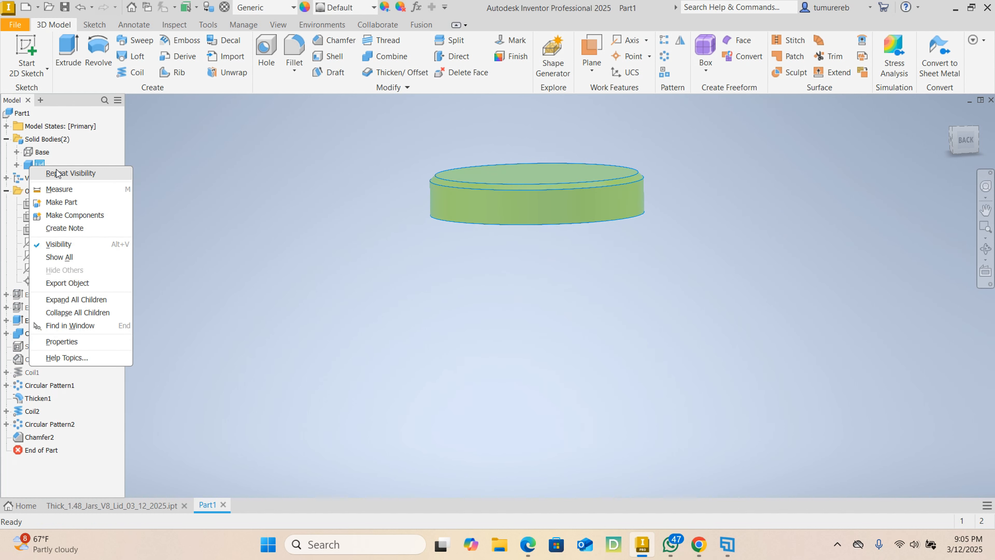
left_click(46, 155)
right_click(46, 154)
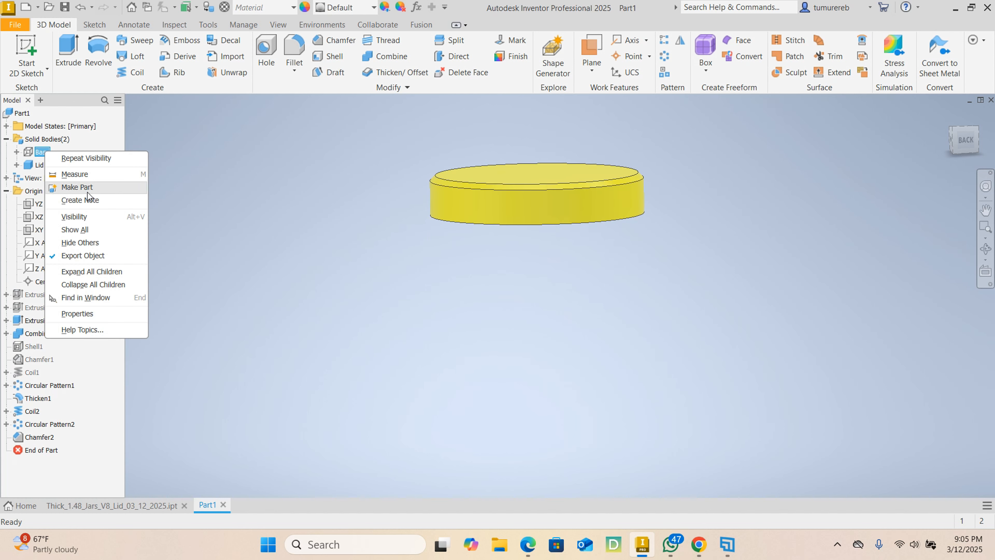
left_click(89, 213)
- Hide the Lid body to leave only the threaded base displayed
left_click(42, 165)
right_click(42, 165)
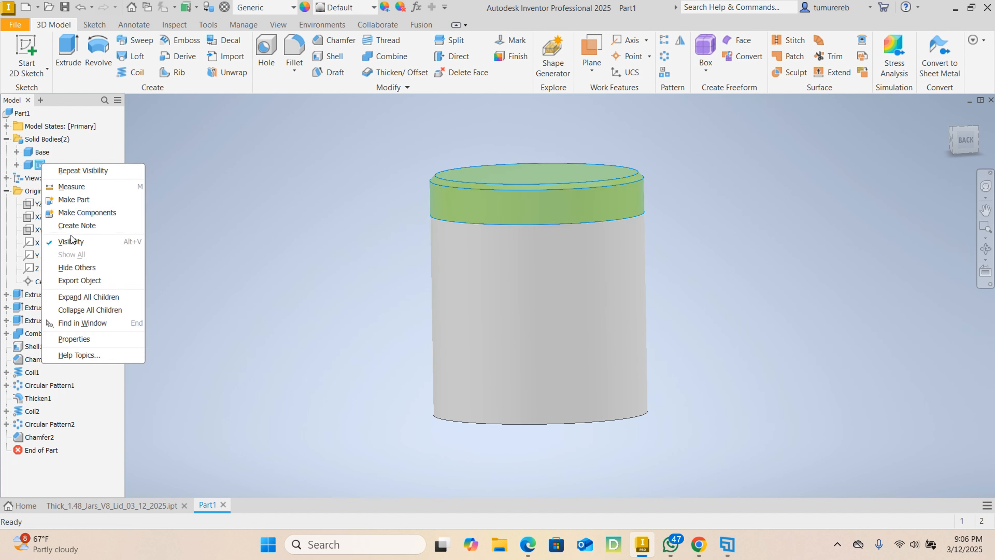
left_click(72, 238)
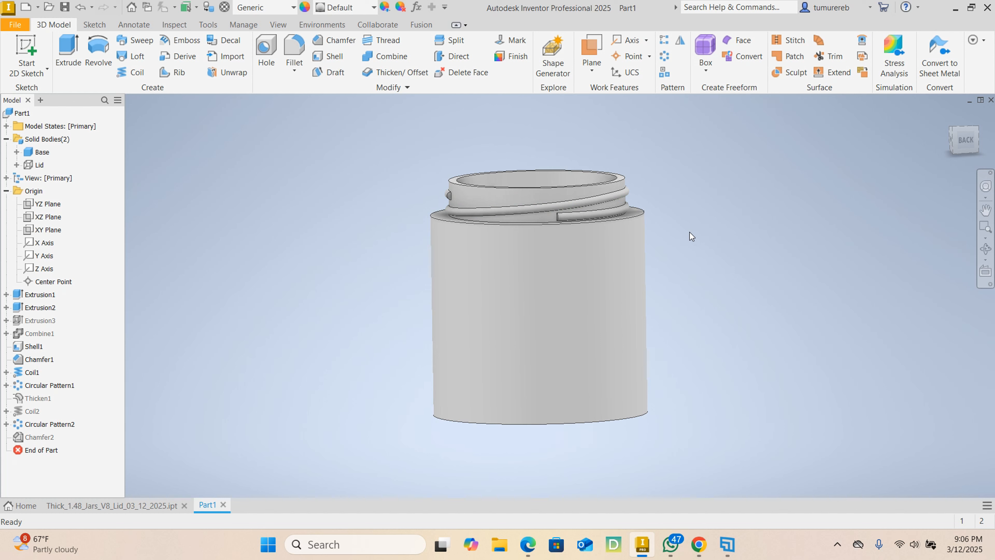
- Create a work plane offset 41 mm from the YZ plane, in front of the base's outer wall
mouse_move(685, 251)
middle_mouse_down("shift")
mouse_move(624, 238)
mouse_move(526, 256)
mouse_move(400, 200)
middle_mouse_up("shift")
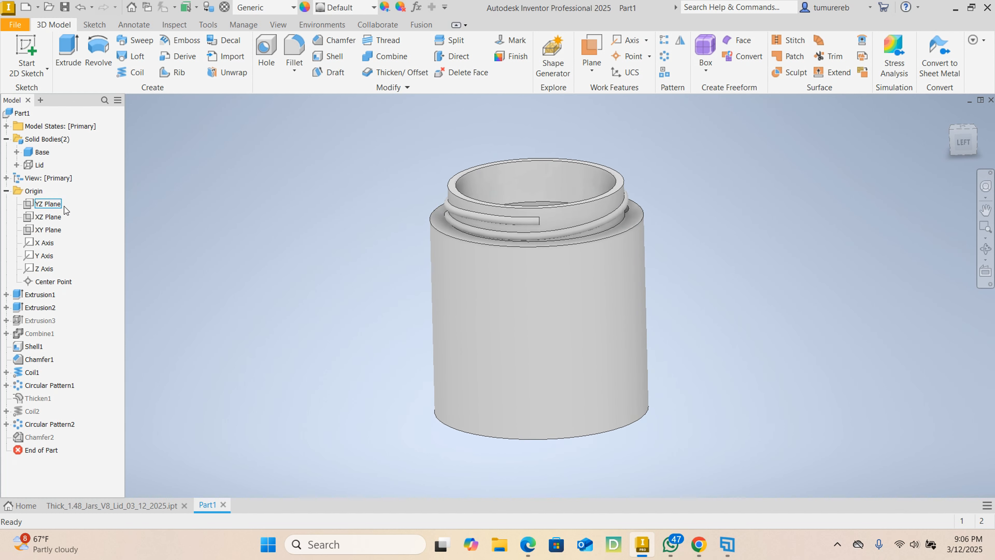
left_click(57, 204)
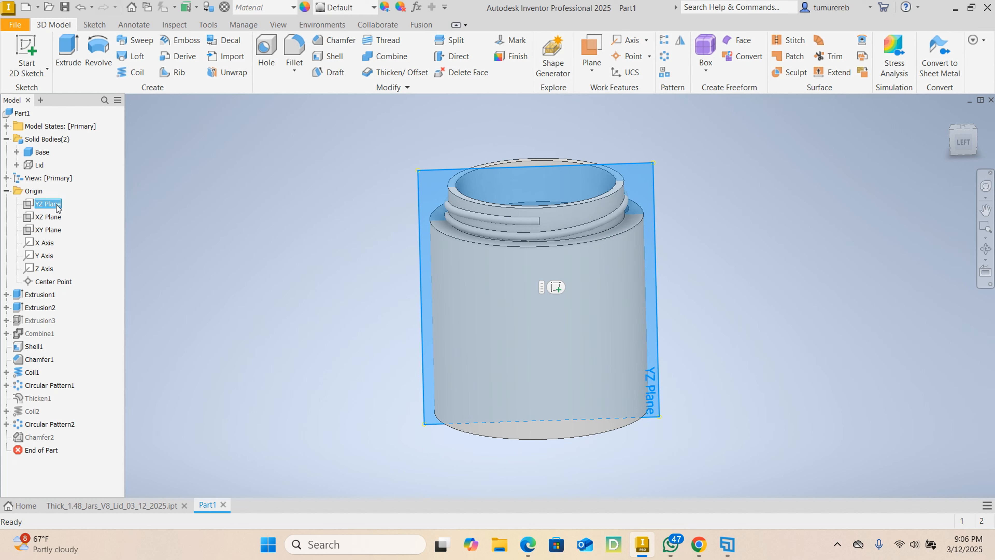
left_click(601, 46)
right_click(731, 140)
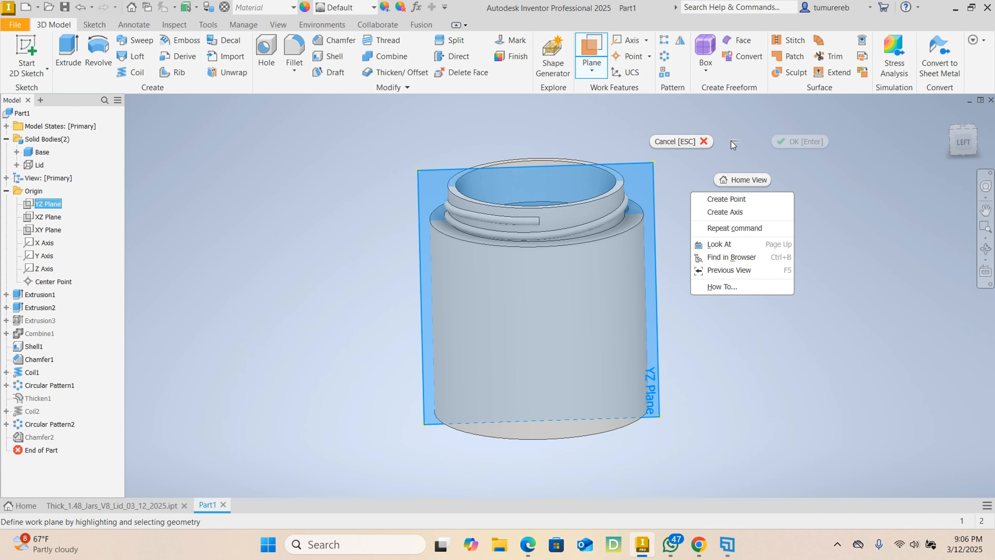
left_click(674, 142)
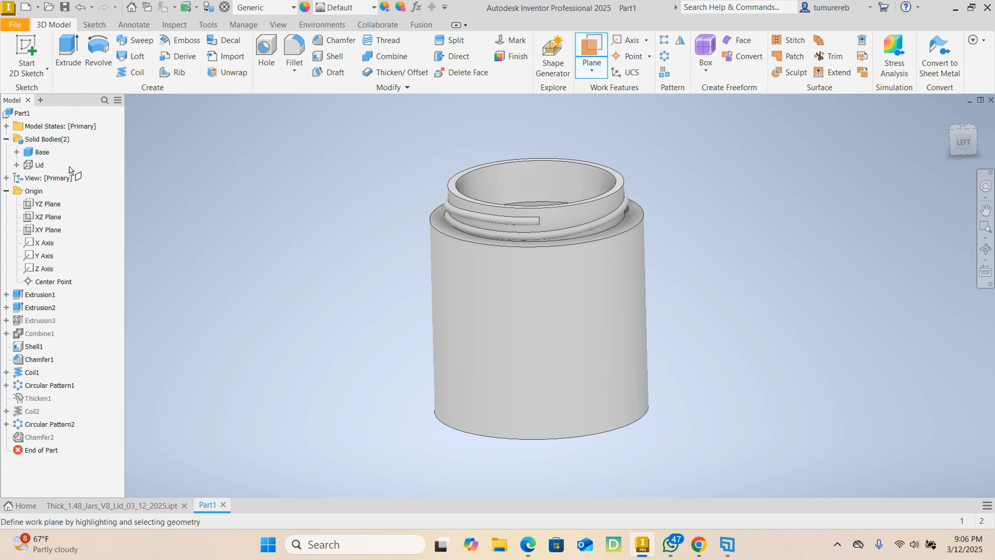
left_click(41, 204)
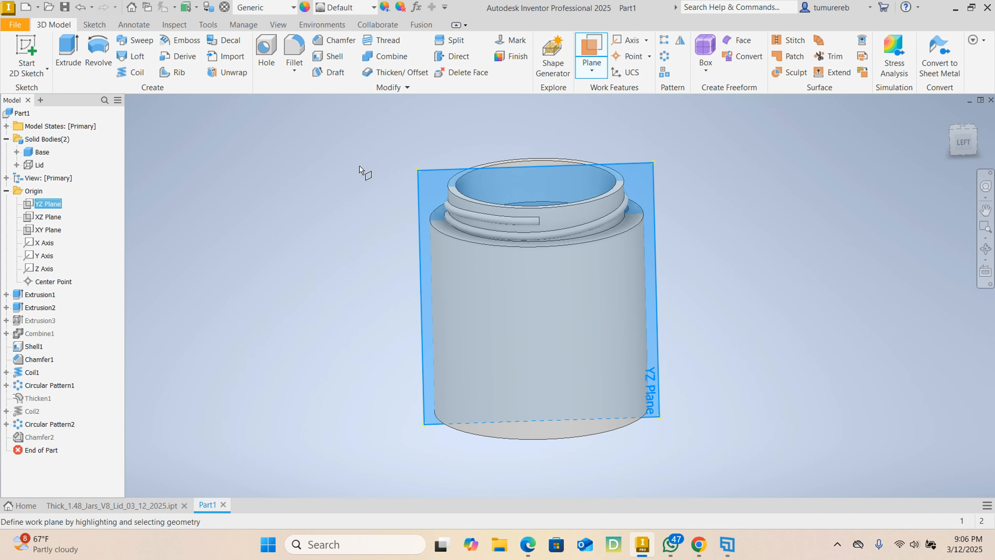
left_click_drag(427, 190, 404, 233)
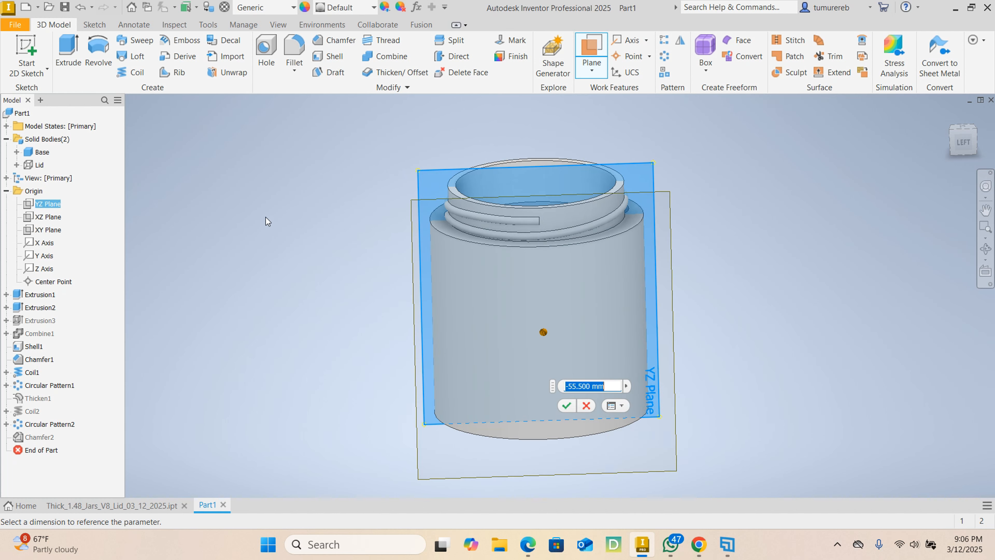
type("41")
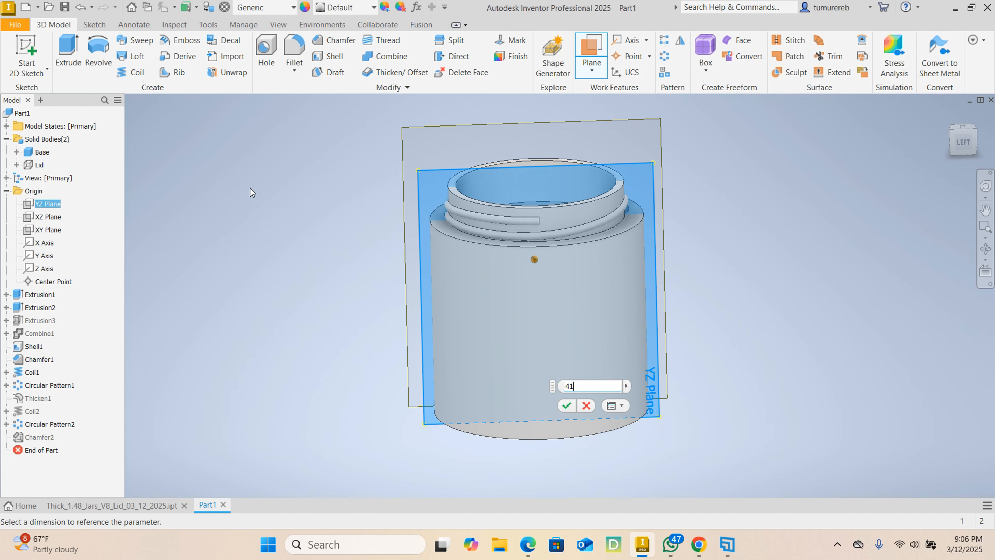
key("Return")
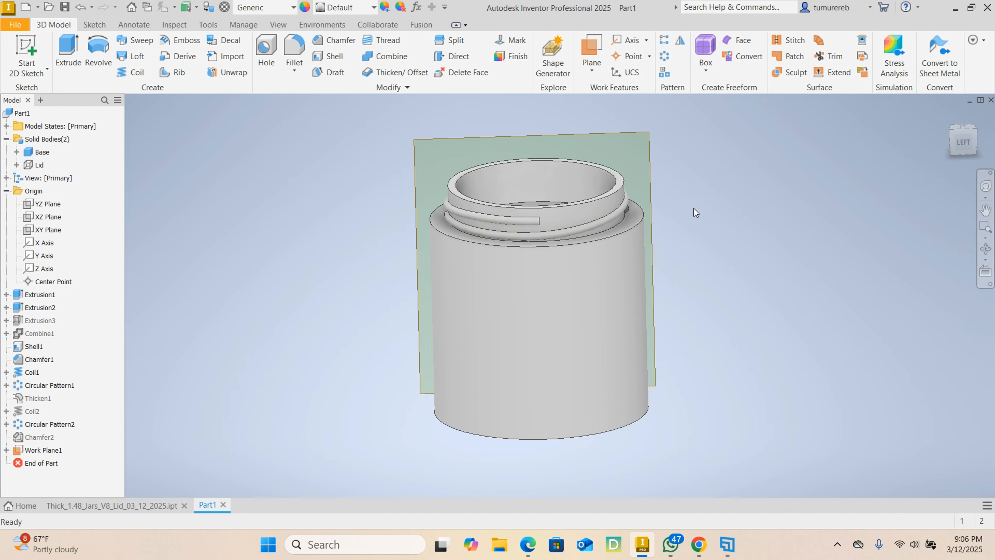
- Start a new 2D sketch on the work plane offset from the YZ plane
mouse_move(726, 229)
middle_mouse_down("shift")
mouse_move(395, 249)
mouse_move(510, 245)
middle_mouse_up("shift")
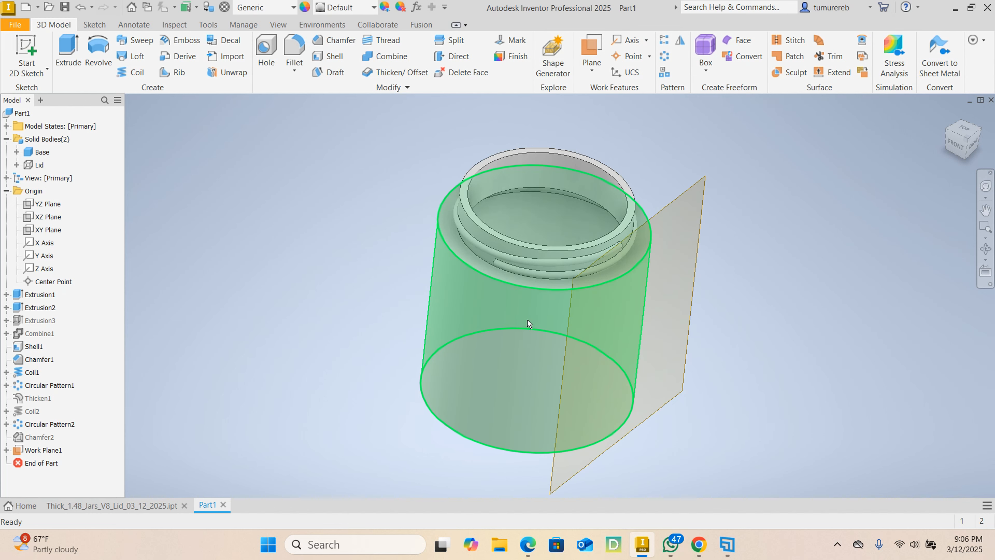
middle_click_drag(505, 332, 606, 259, "shift")
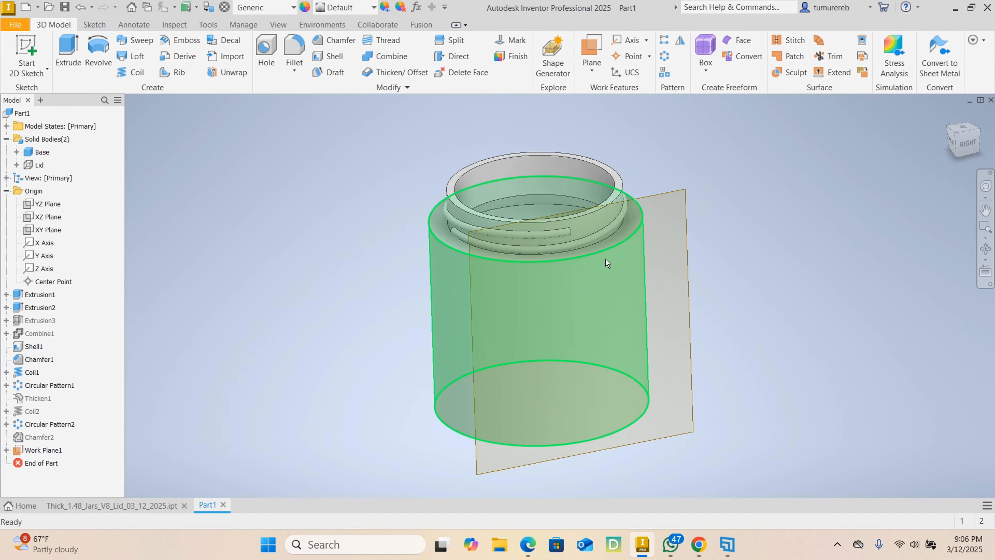
left_click(683, 205)
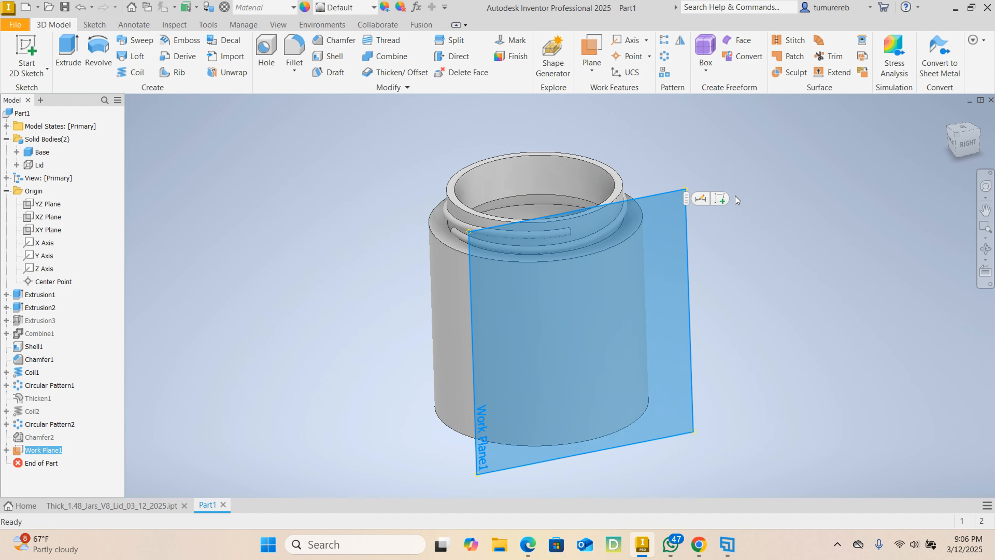
left_click(720, 199)
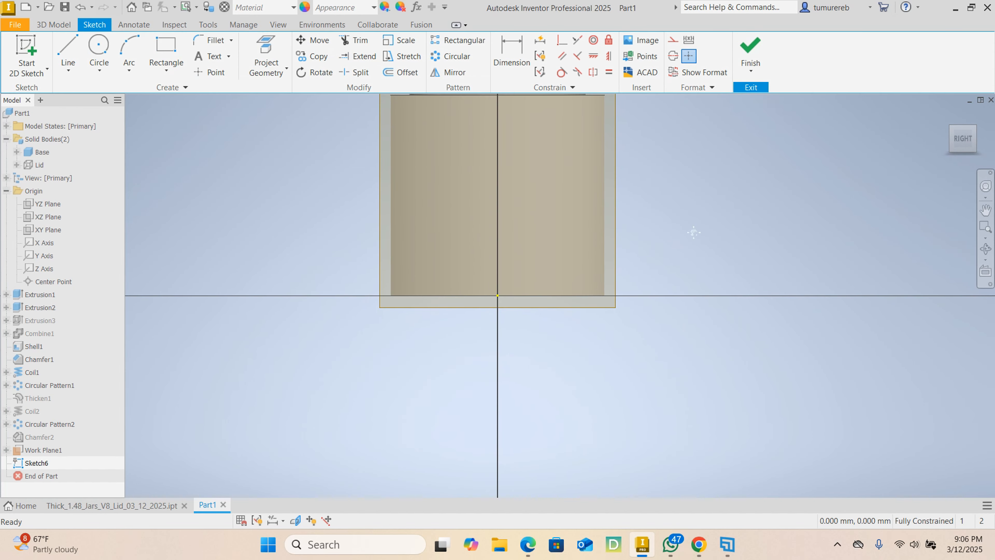
- Draw a diagonal line from the lower-left corner of the base's body to the upper-right corner below the neck
left_click(66, 55)
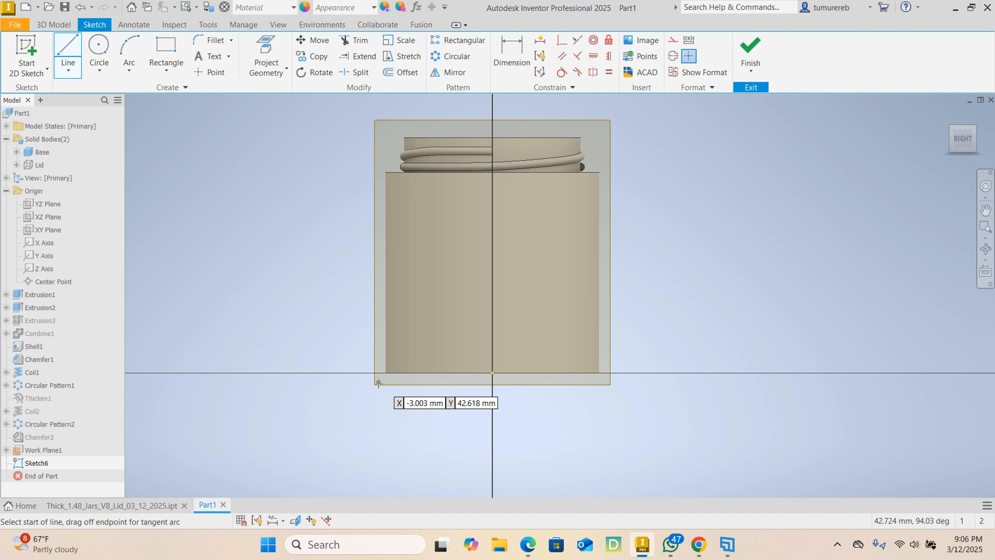
left_click(386, 372)
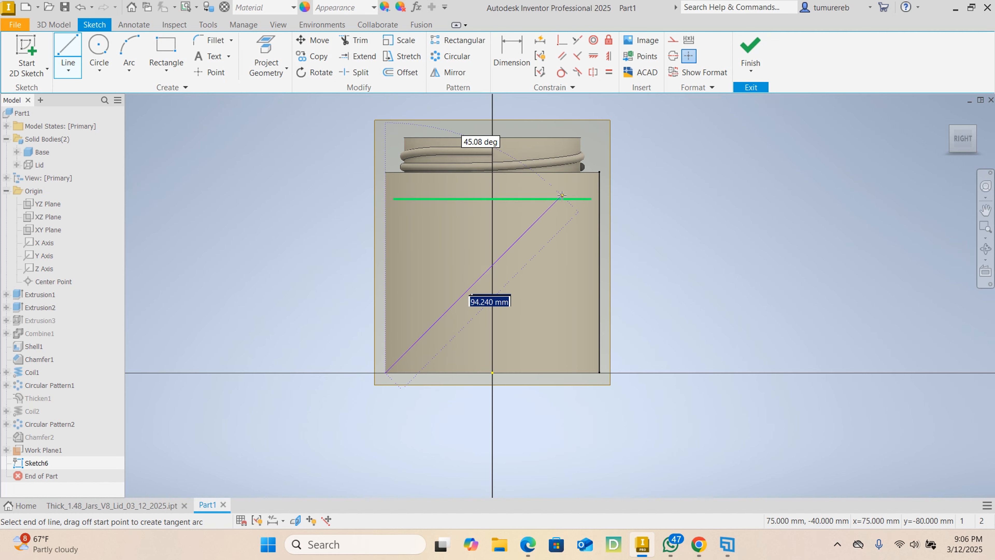
left_click(599, 172)
right_click(599, 171)
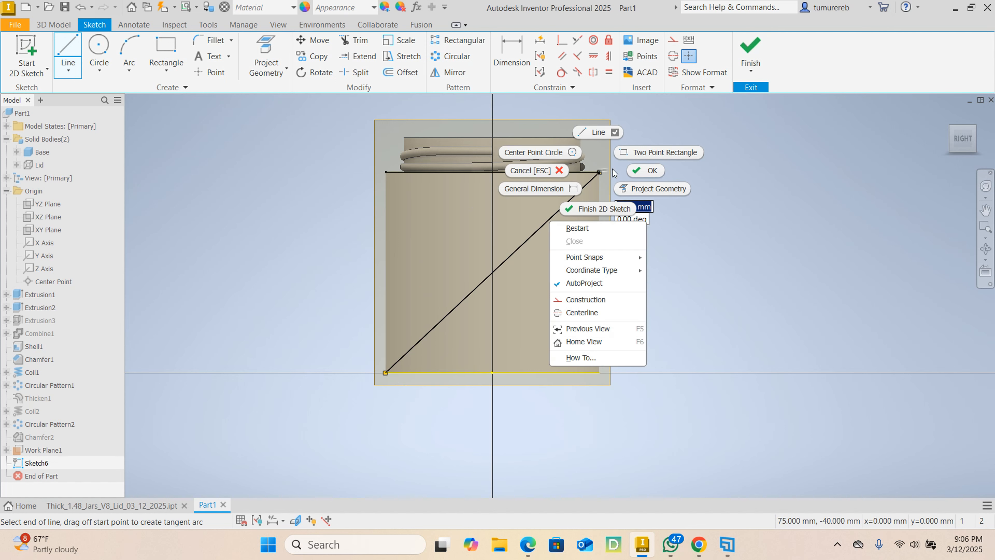
left_click(635, 172)
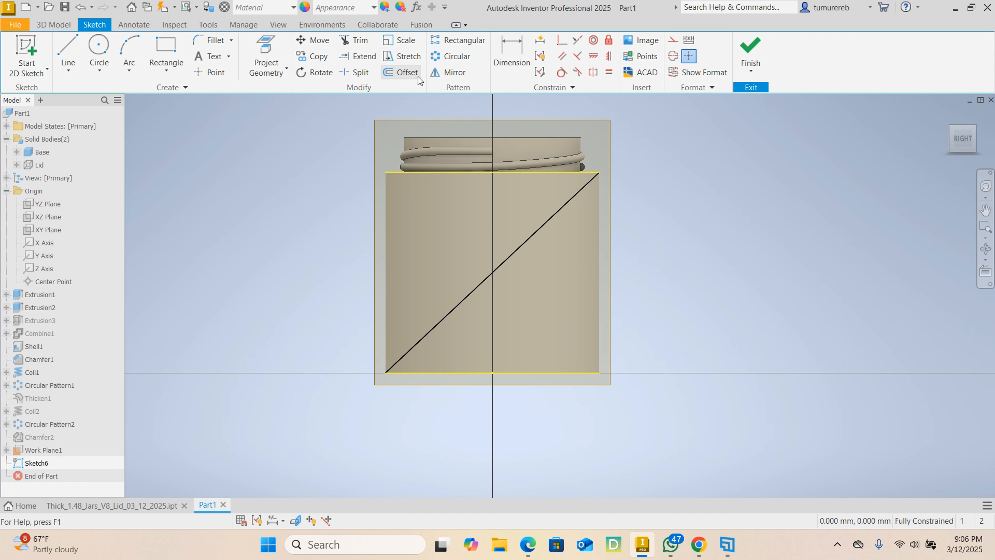
- Offset the diagonal line by 1.5 mm to each side
left_click(404, 73)
left_click(544, 220)
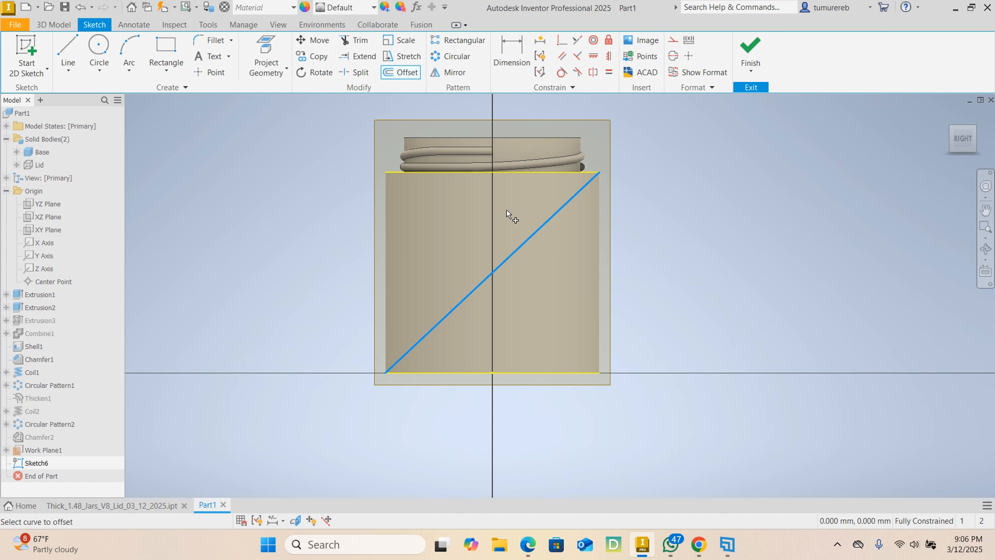
key("1")
key("Return")
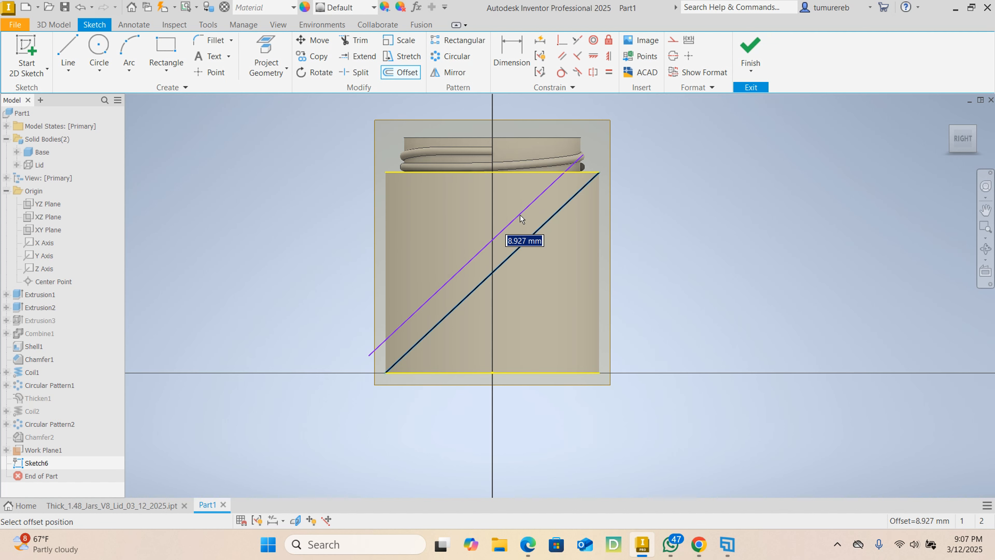
type("1.5")
key("Return")
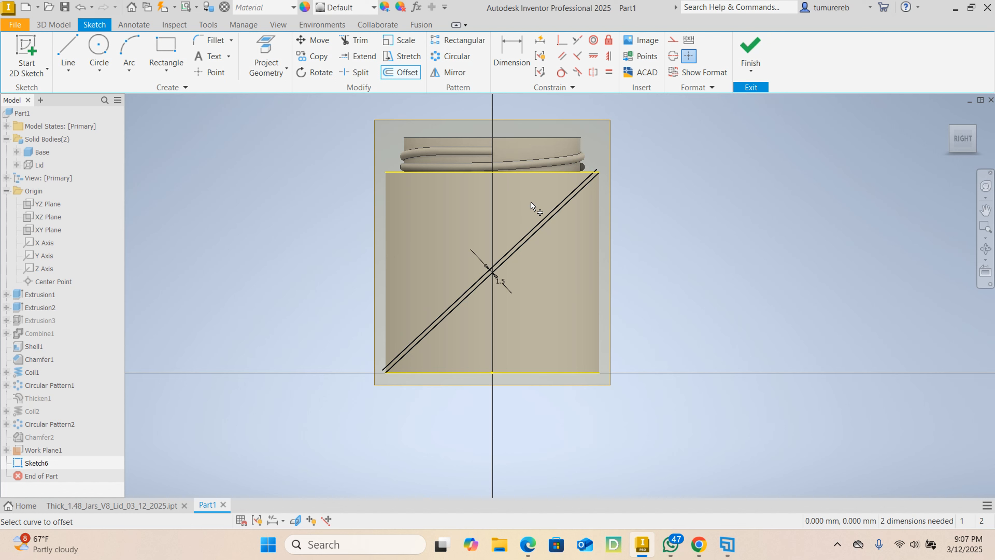
left_click(534, 242)
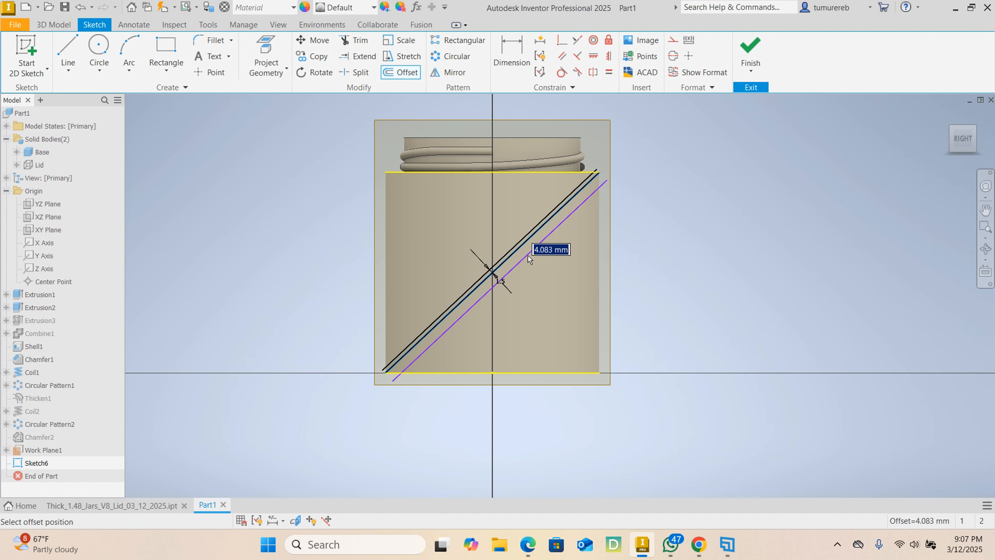
type("1.5")
key("Return")
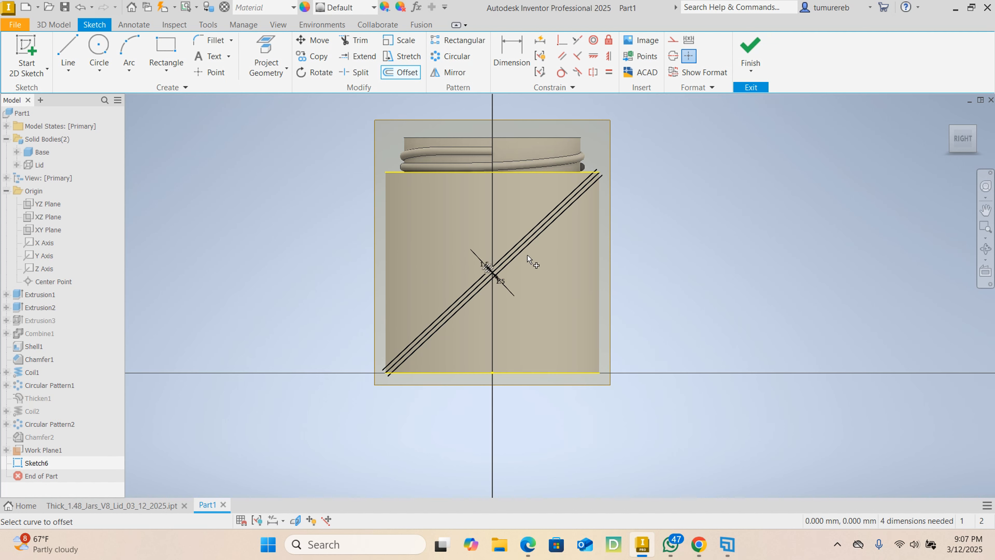
scroll(514, 279, "up", 4)
right_click(527, 280)
left_click(580, 274)
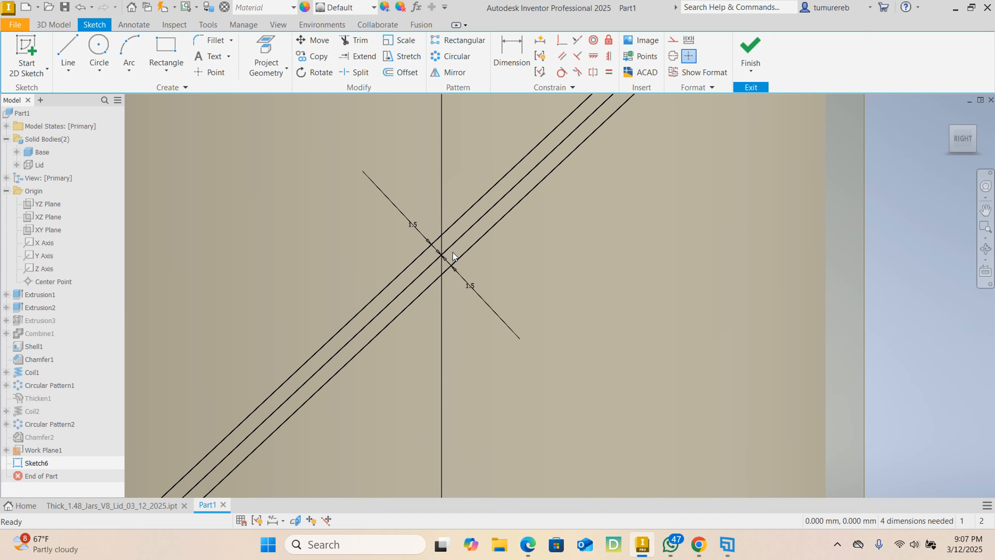
- Convert the middle diagonal line into construction geometry
scroll(451, 259, "up", 2)
right_click(437, 285)
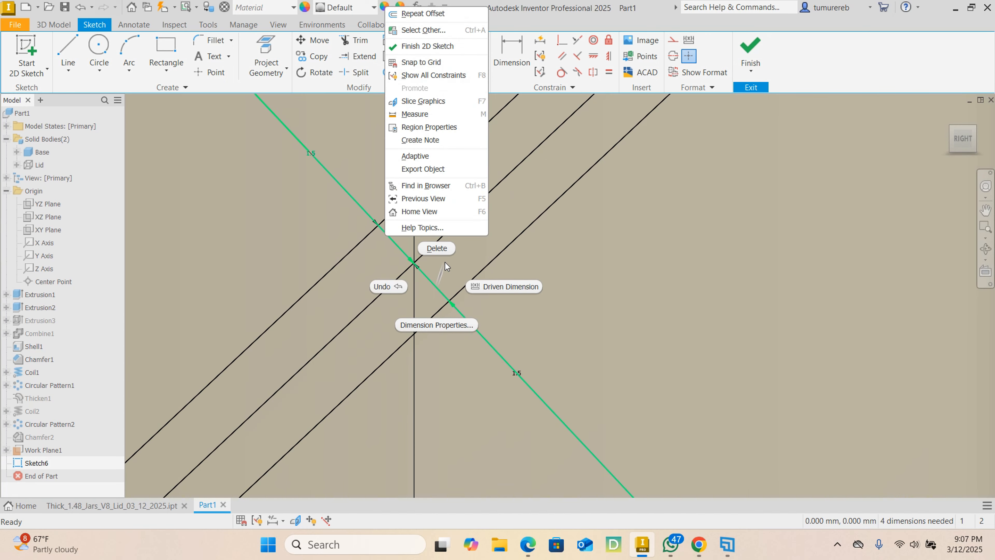
left_click(624, 308)
left_click(624, 308)
scroll(623, 308, "down", 5)
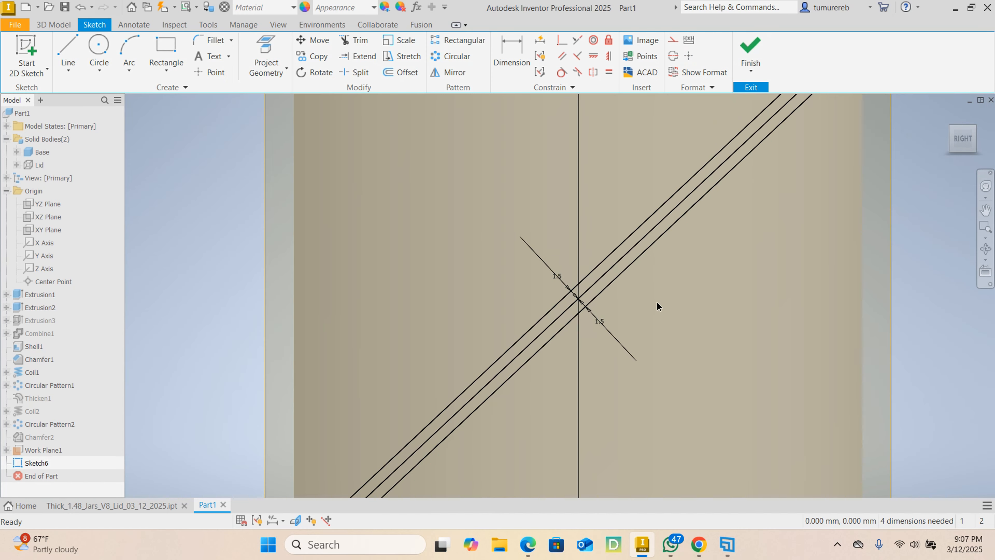
right_click(597, 279)
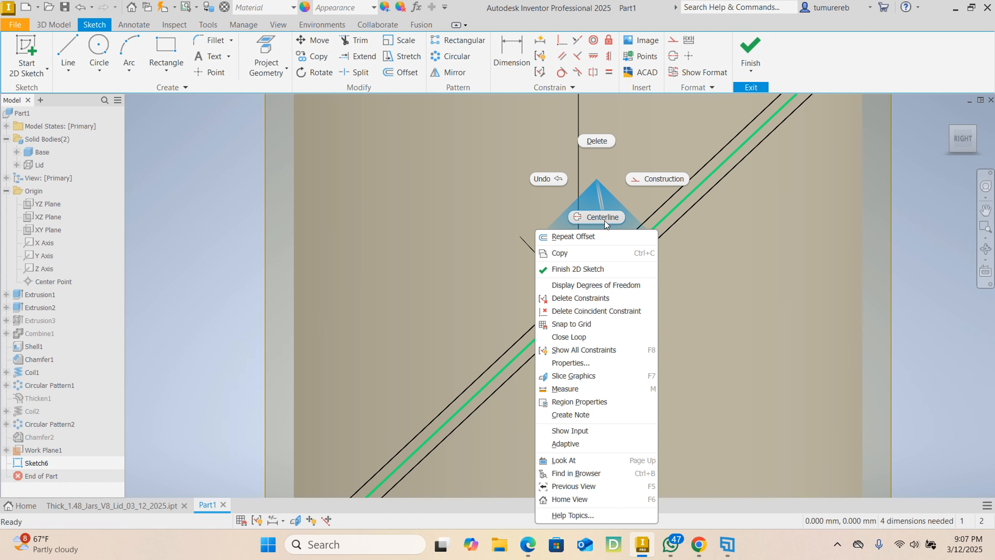
left_click(653, 178)
- Draw a circle centred on the construction line near its lower end, sized to span the two offset lines
scroll(669, 207, "up", 3)
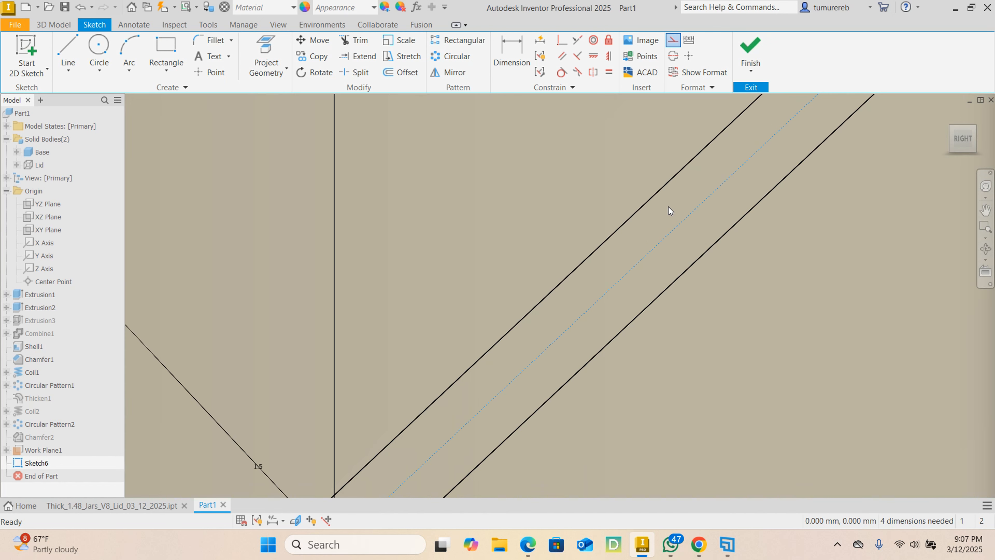
scroll(665, 231, "down", 3)
scroll(653, 227, "down", 3)
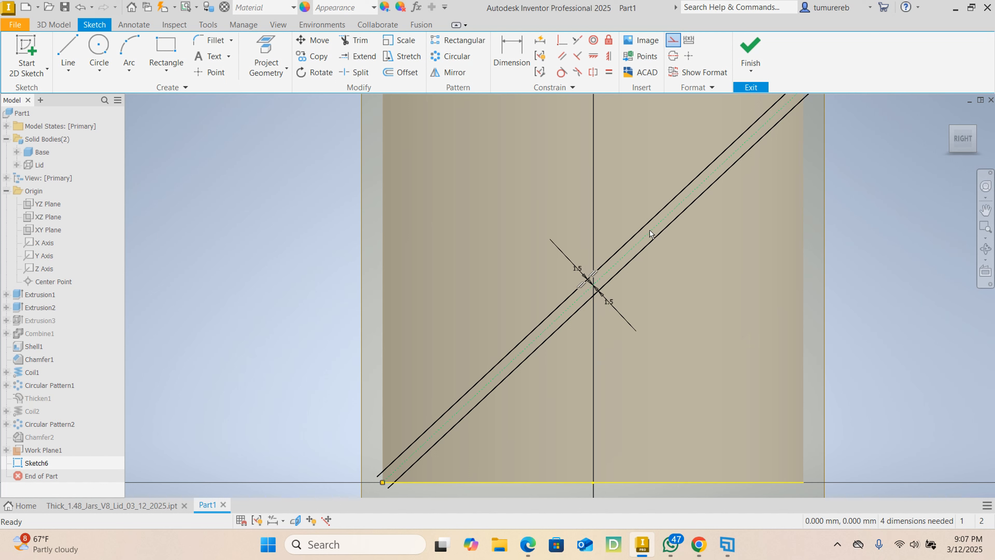
middle_click_drag(547, 308, 564, 238)
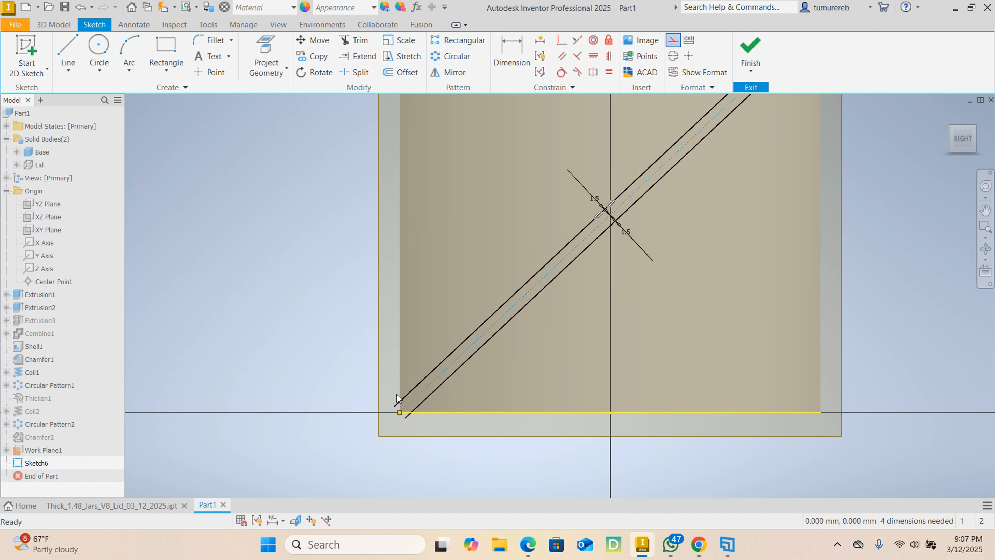
left_click(97, 45)
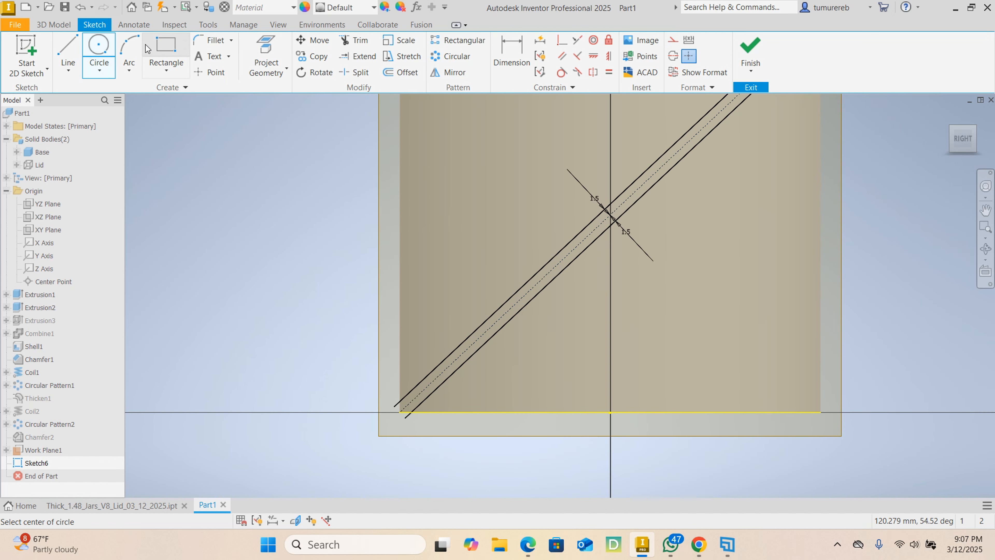
scroll(444, 411, "up", 4)
scroll(468, 446, "up", 2)
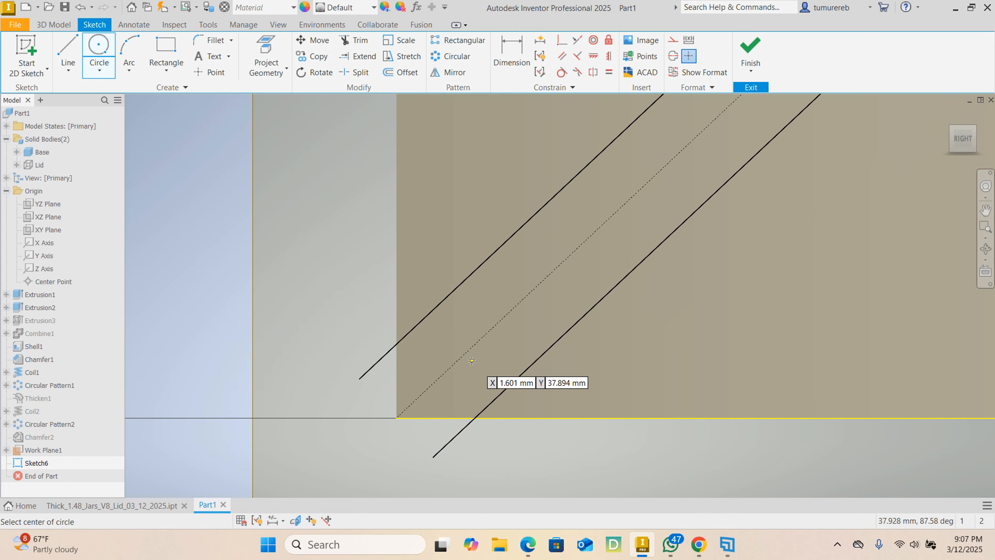
left_click(468, 353)
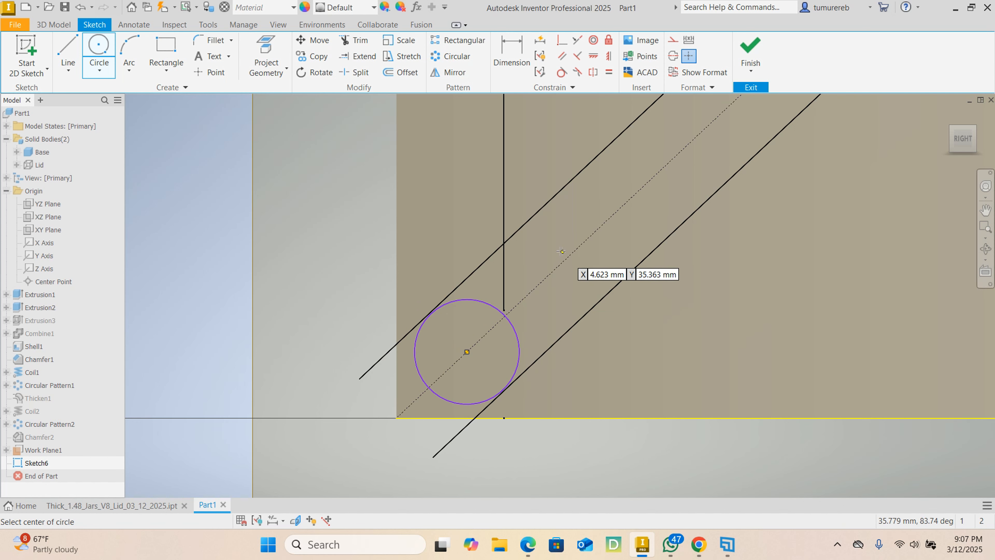
right_click(553, 246)
left_click(595, 247)
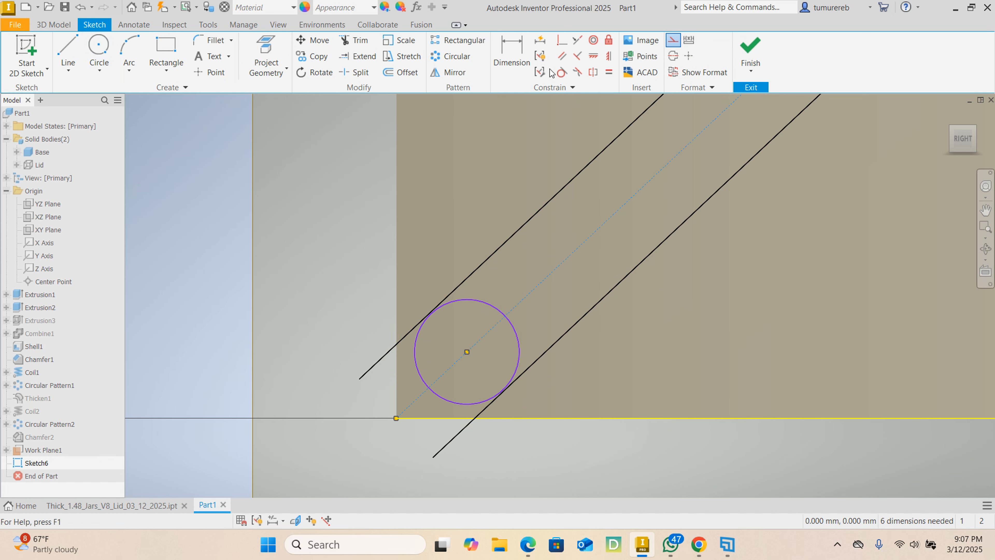
- Make the lower circle tangent to the upper offset line, and try the same tangency with the lower offset line
left_click(561, 72)
left_click(432, 315)
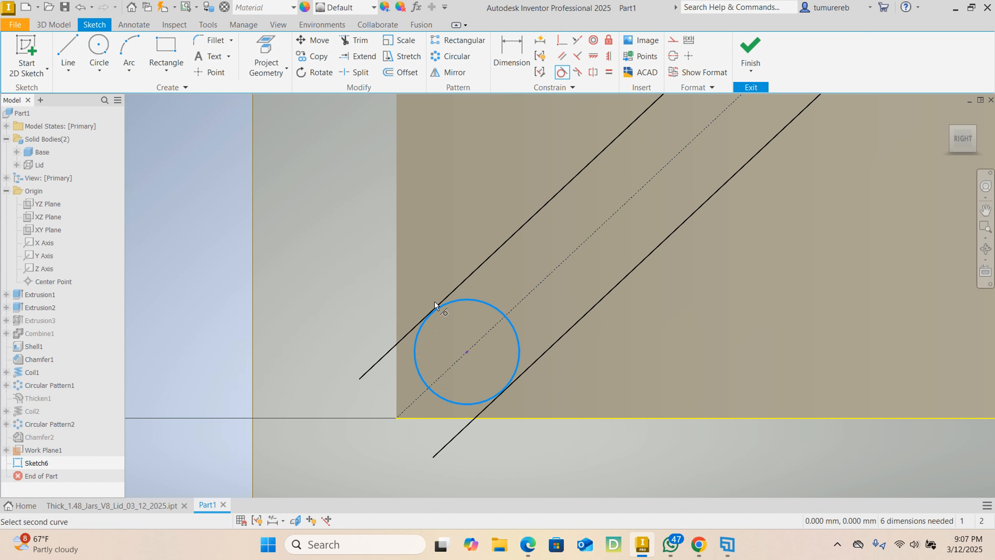
left_click(436, 307)
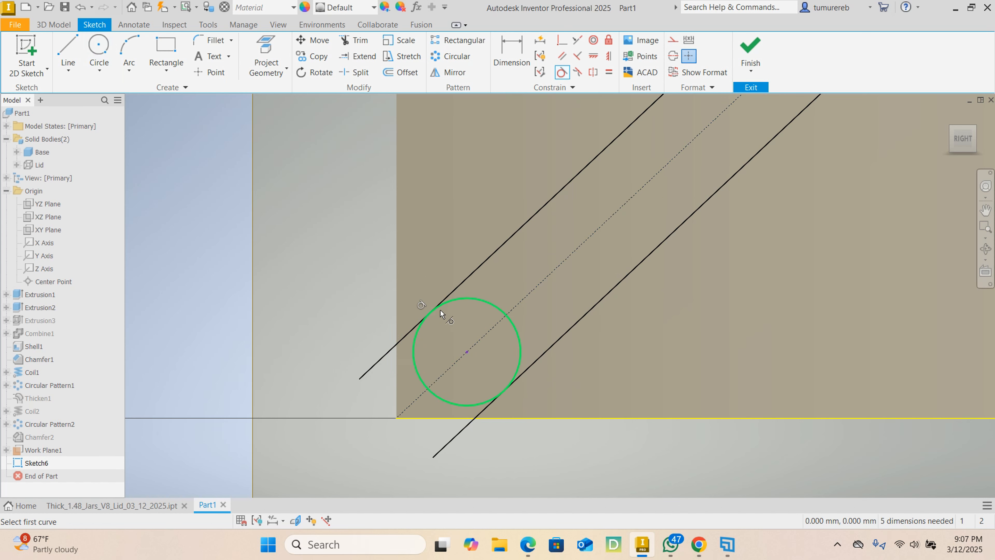
left_click(521, 368)
left_click(527, 376)
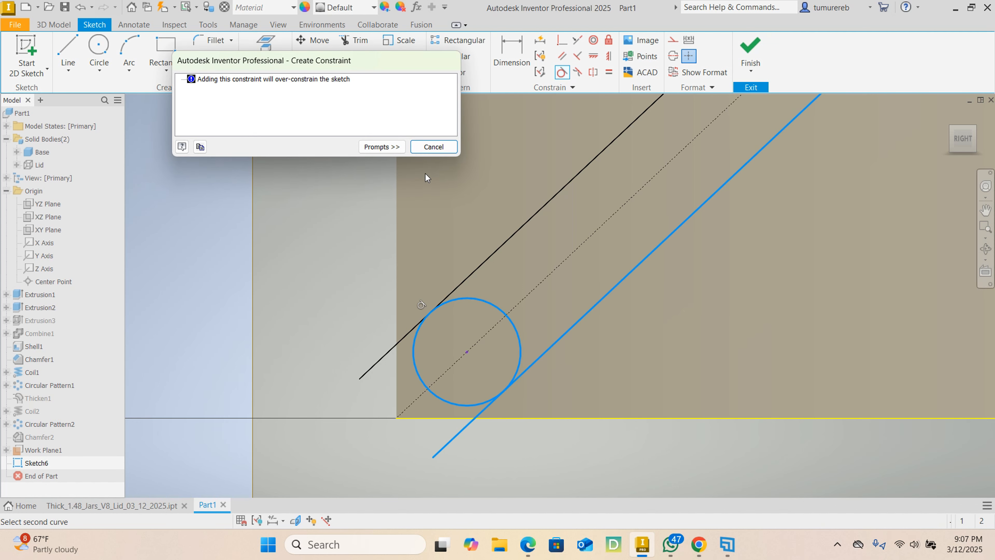
left_click(428, 145)
scroll(495, 347, "up", 4)
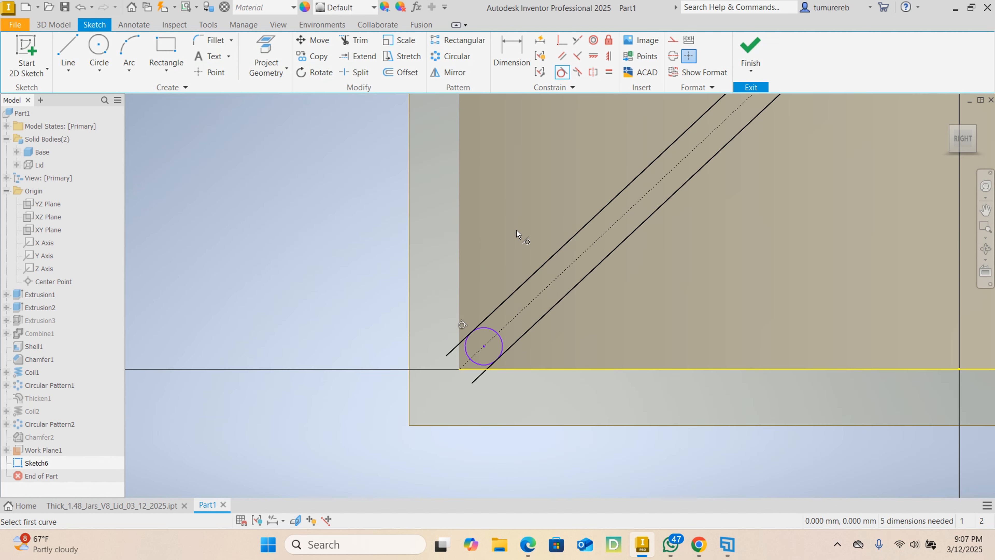
right_click(511, 223)
left_click(554, 222)
- Draw a circle of about 1.5 mm radius centred on the construction line near its upper end, touching the offset line
middle_click_drag(382, 266, 235, 370)
scroll(242, 364, "up", 4)
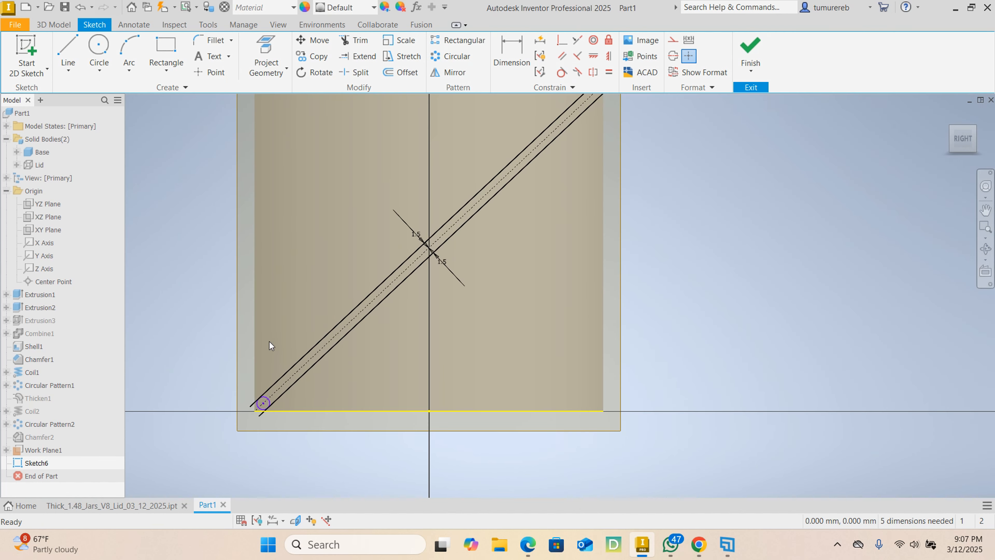
left_click(99, 51)
scroll(509, 266, "up", 5)
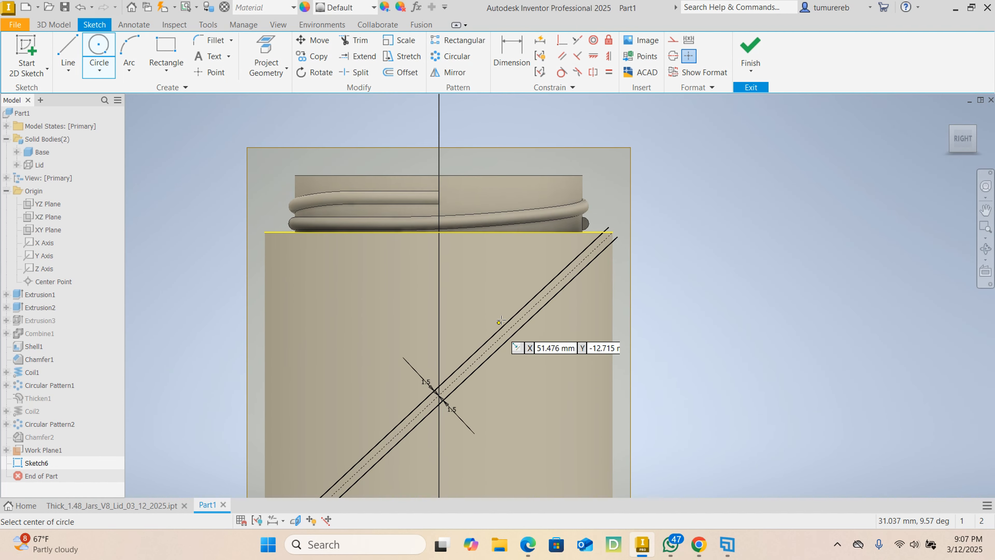
left_click(657, 228)
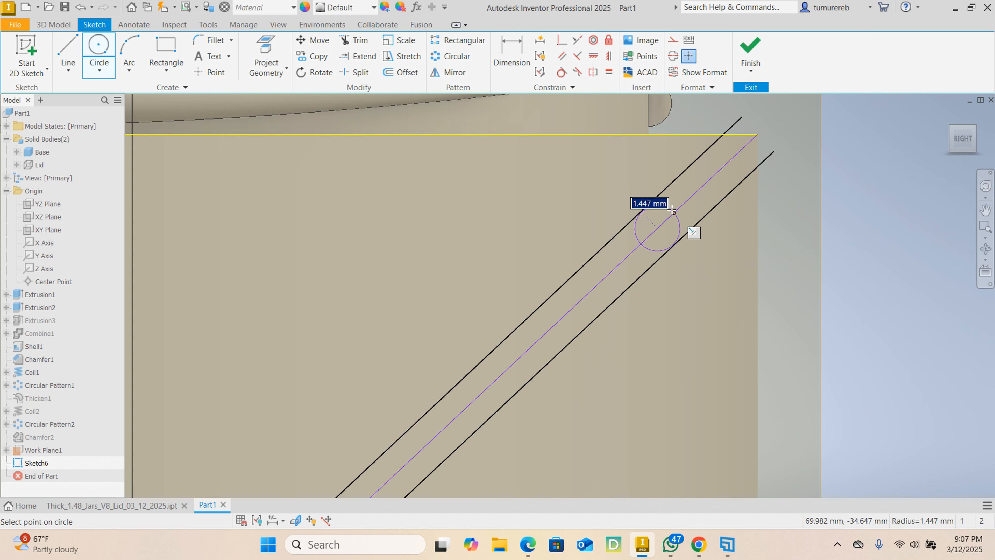
left_click(681, 234)
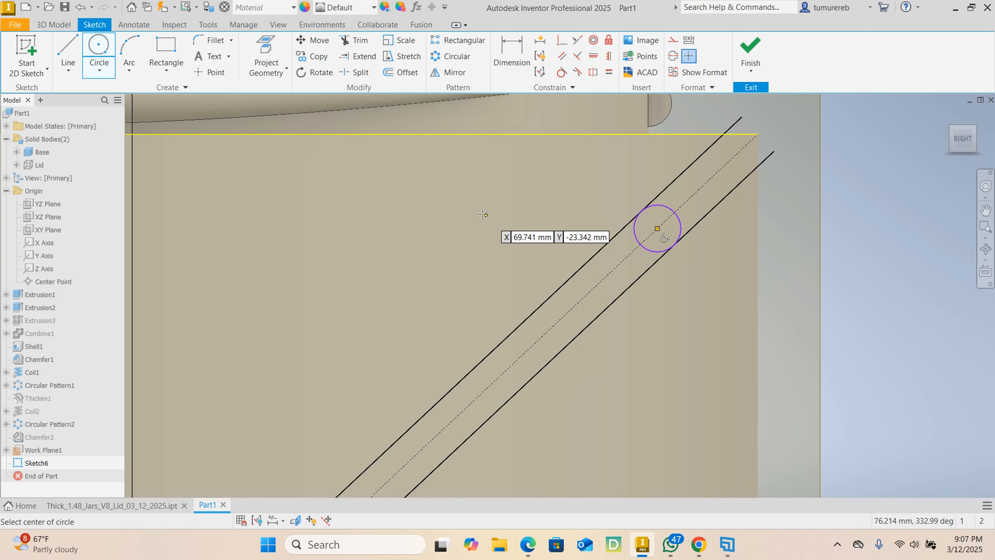
right_click(482, 214)
left_click(533, 214)
scroll(587, 246, "down", 3)
scroll(599, 246, "up", 4)
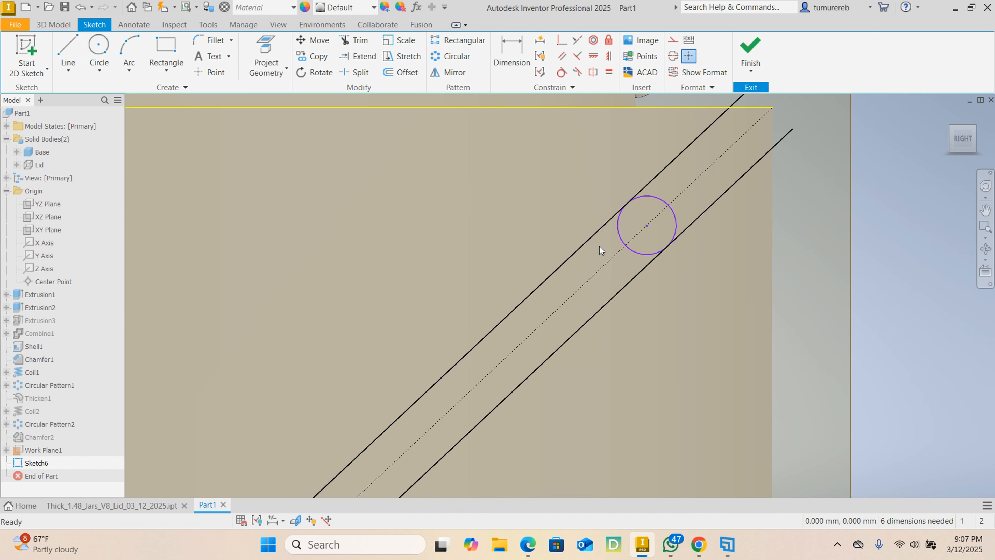
- Dimension the upper circle's centre 3 mm from the upper end of the construction line, measured along the diagonal
key("d")
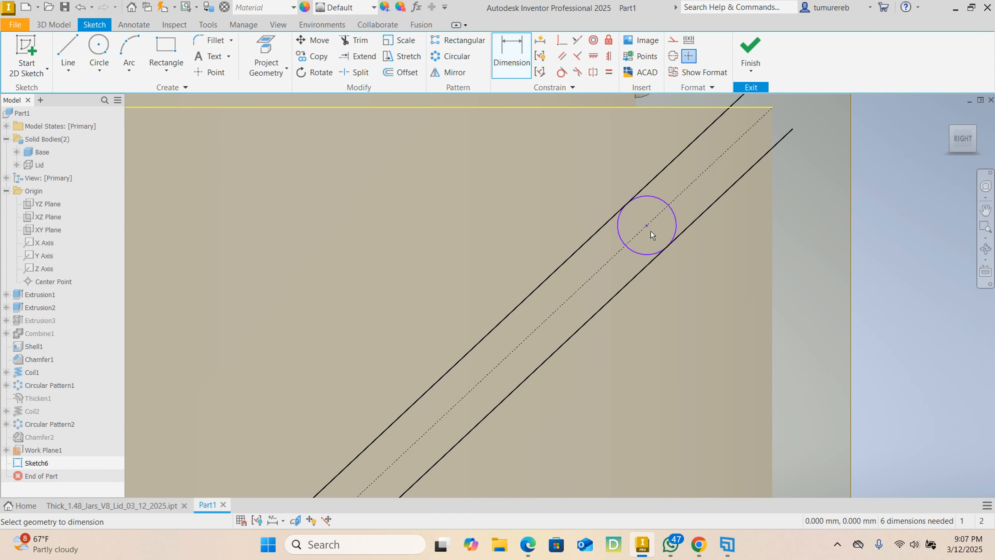
middle_click_drag(564, 219, 497, 275)
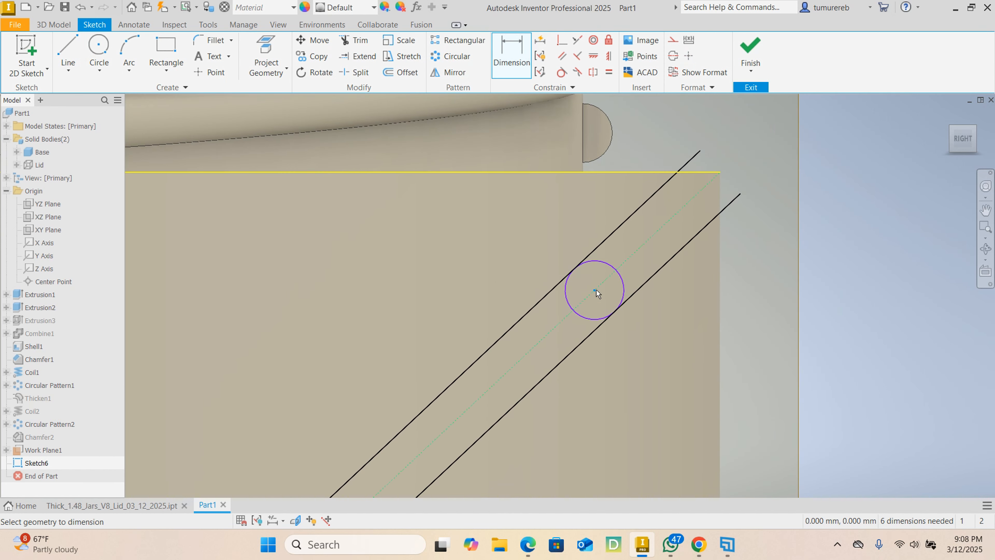
left_click(717, 172)
left_click(613, 196)
left_click(703, 277)
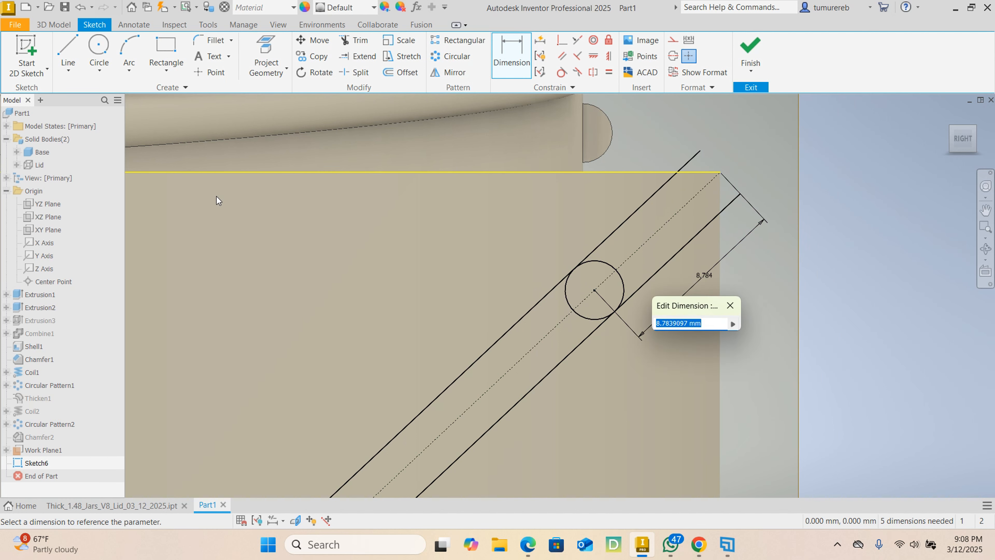
type("3")
key("Return")
scroll(219, 198, "down", 2)
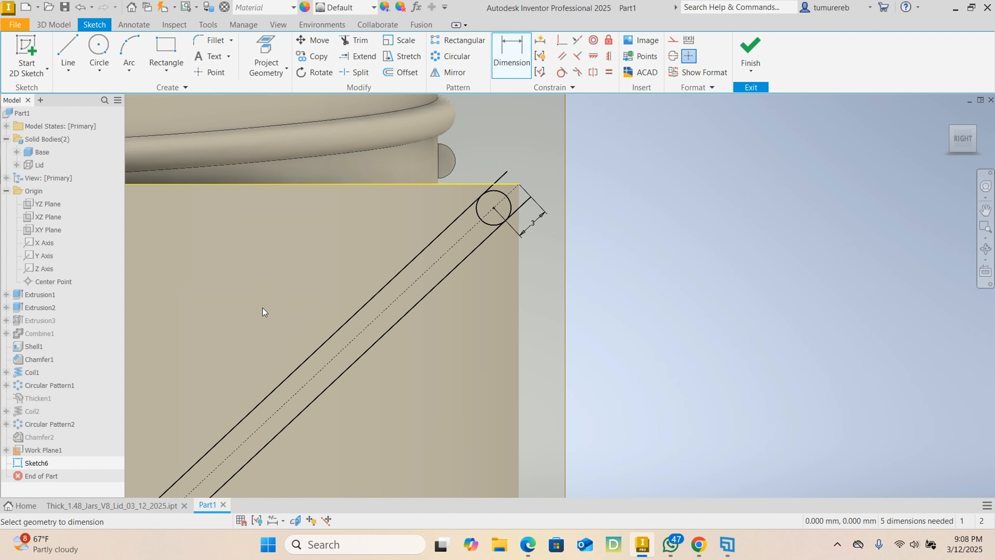
- Dimension the lower circle's centre 3 mm from the lower end of the construction line, measured along the diagonal
scroll(263, 308, "down", 4)
middle_click_drag(262, 309, 693, 125)
scroll(473, 373, "up", 5)
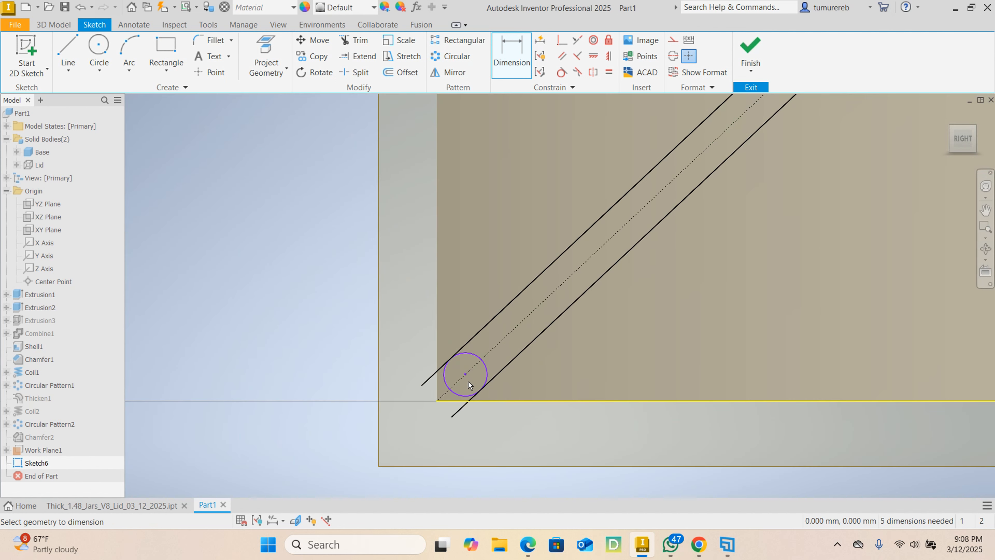
scroll(453, 404, "up", 3)
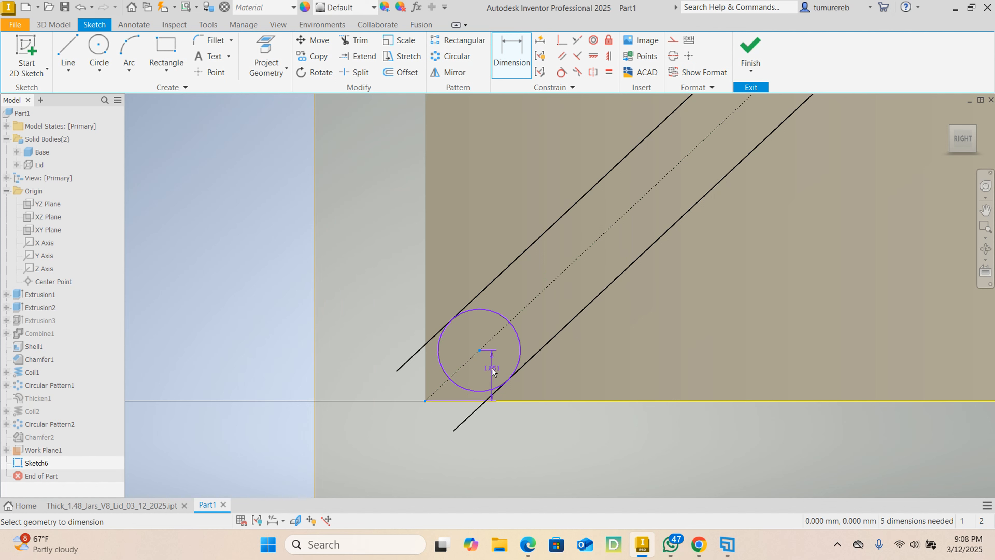
left_click(469, 369)
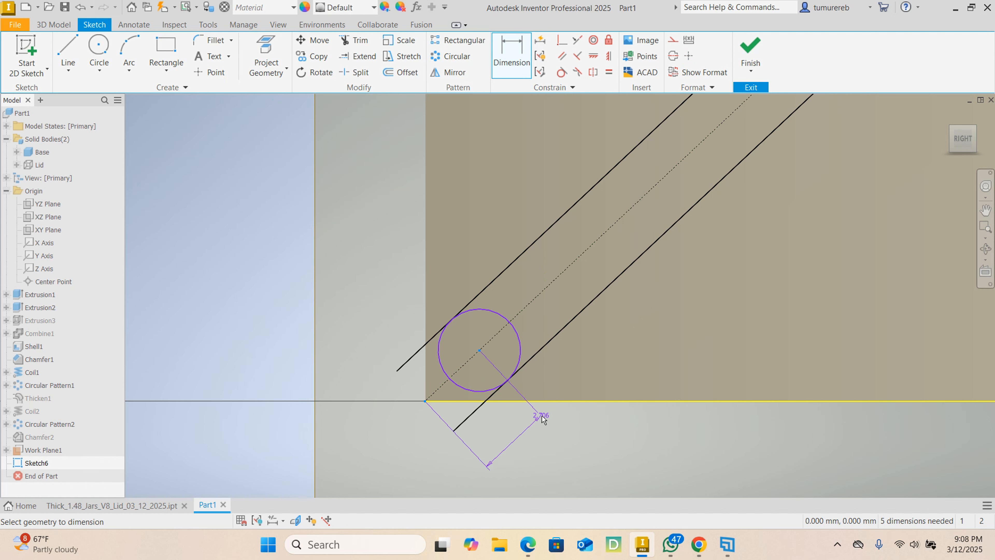
left_click(516, 433)
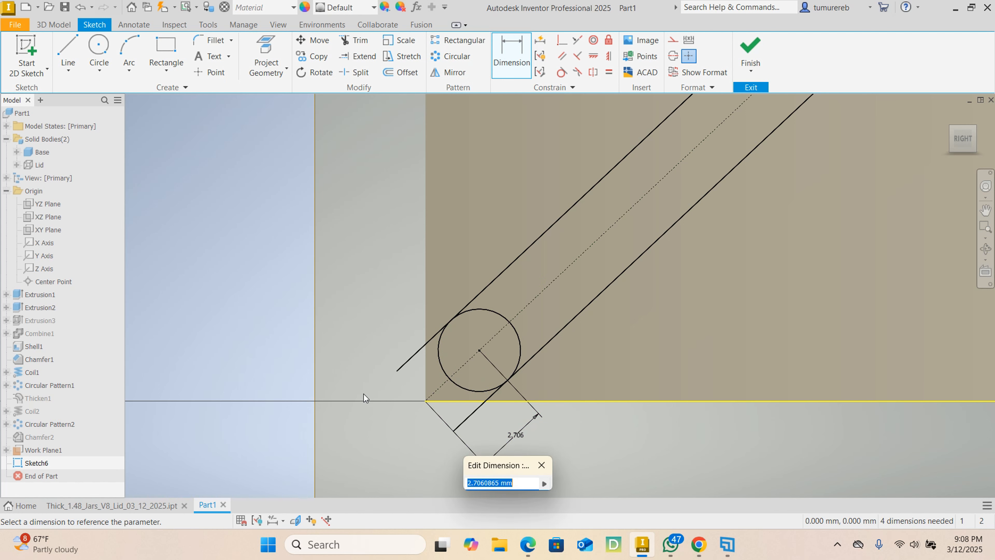
type("3")
key("Return")
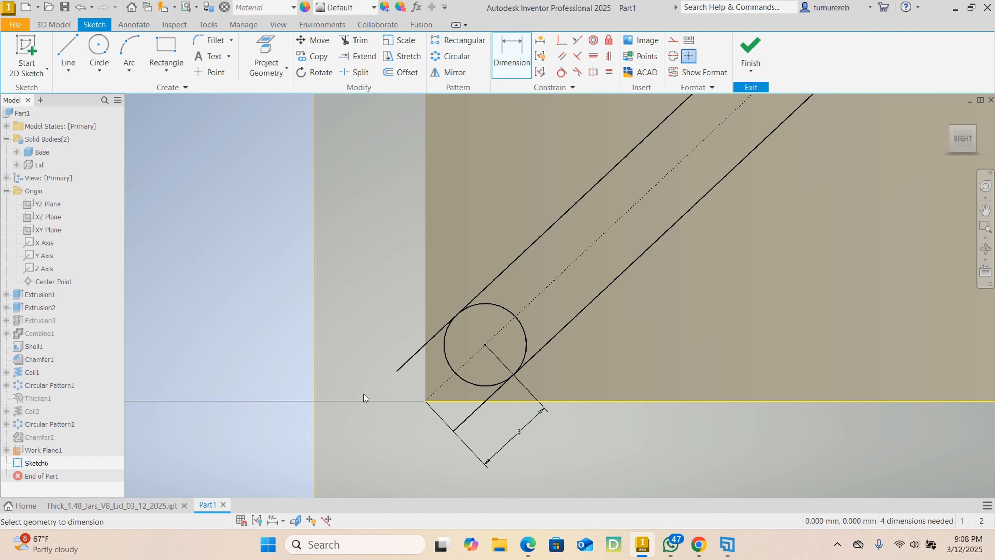
right_click(375, 290)
left_click(417, 289)
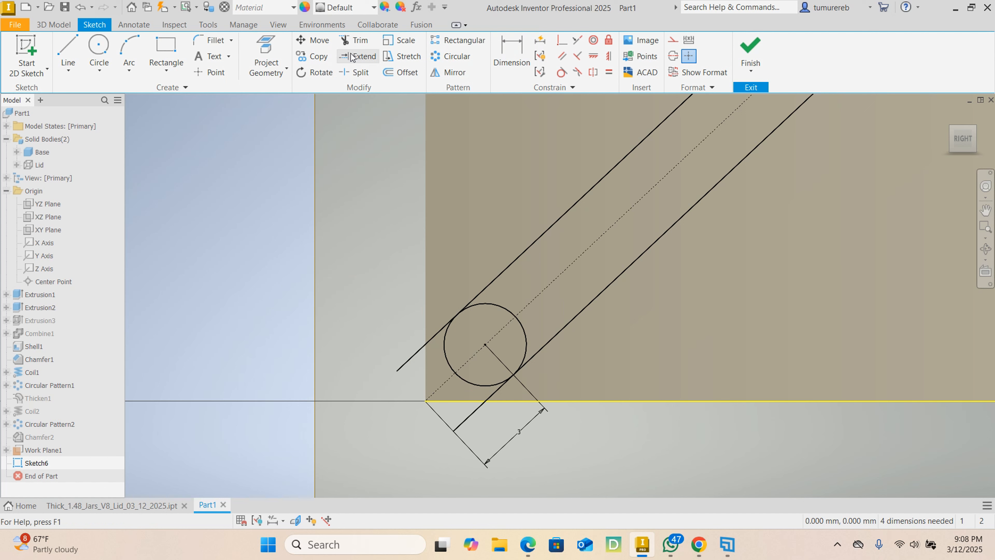
- Trim the overhanging line ends and the inner half of the lower circle to form a rounded lower end
left_click(353, 41)
left_click(400, 353)
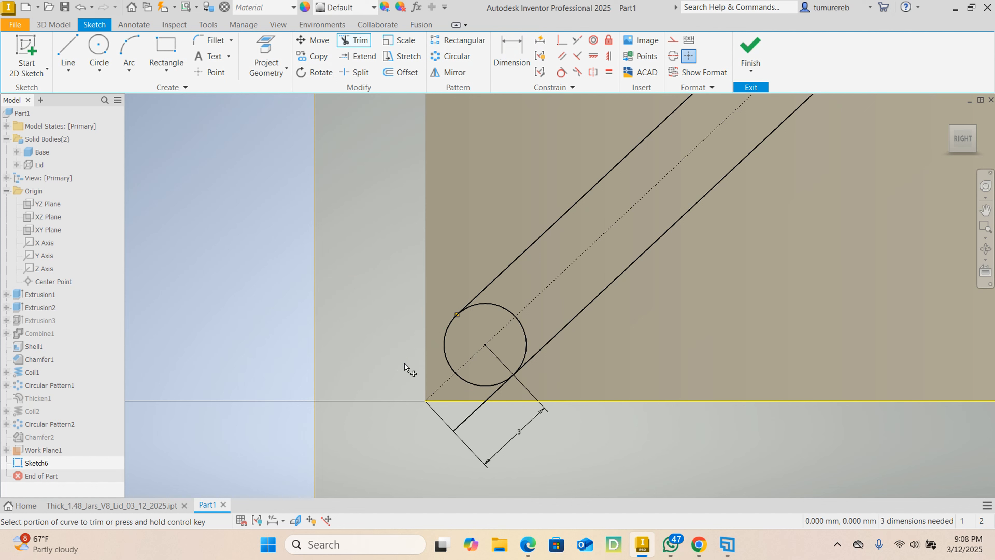
left_click(471, 415)
left_click(505, 310)
- Try to trim the upper circle's inner half and the overhanging end of the upper offset line, and undo these trims
scroll(446, 347, "down", 5)
middle_click_drag(643, 173, 578, 295)
middle_click_drag(704, 151, 535, 295)
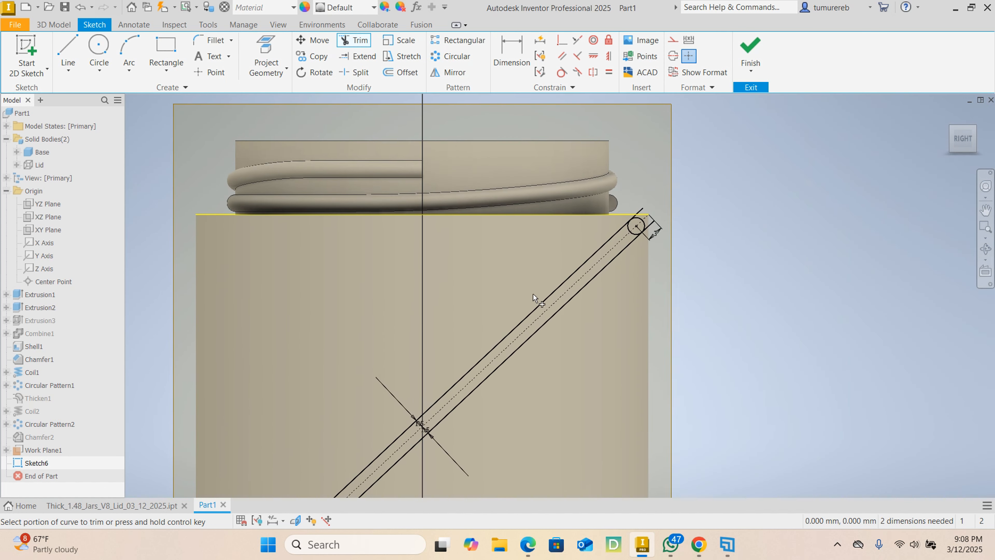
scroll(636, 204, "up", 6)
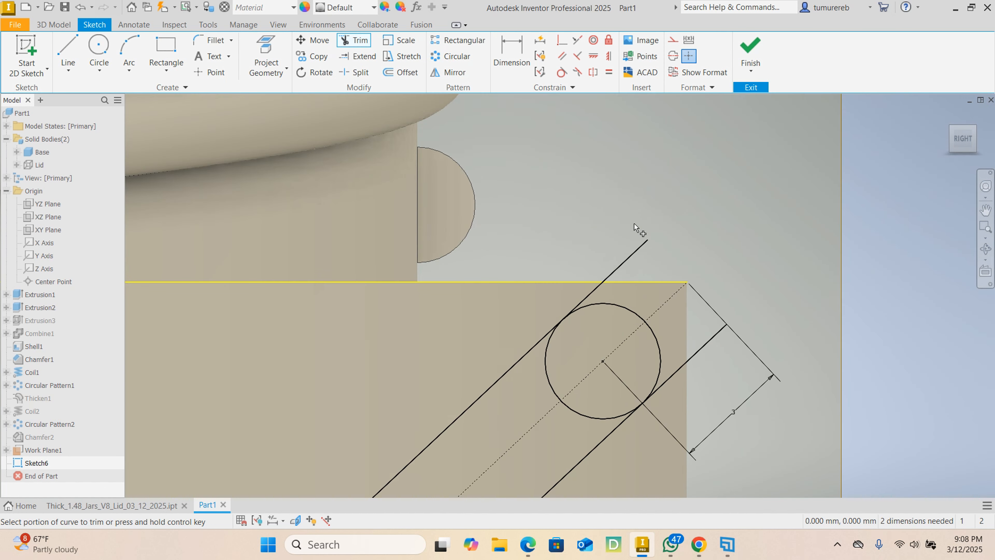
left_click(549, 355)
left_click(586, 414)
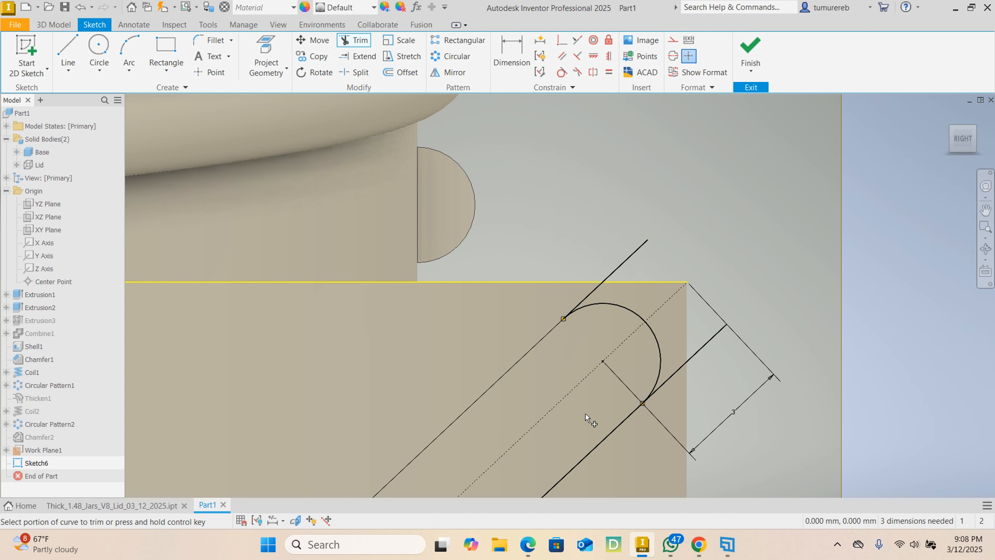
left_click(603, 285)
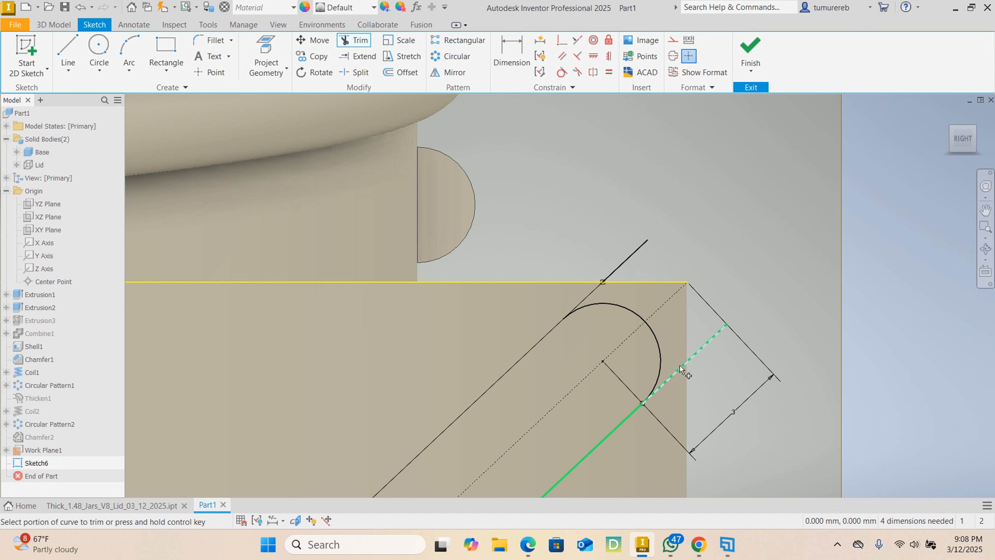
left_click(618, 269)
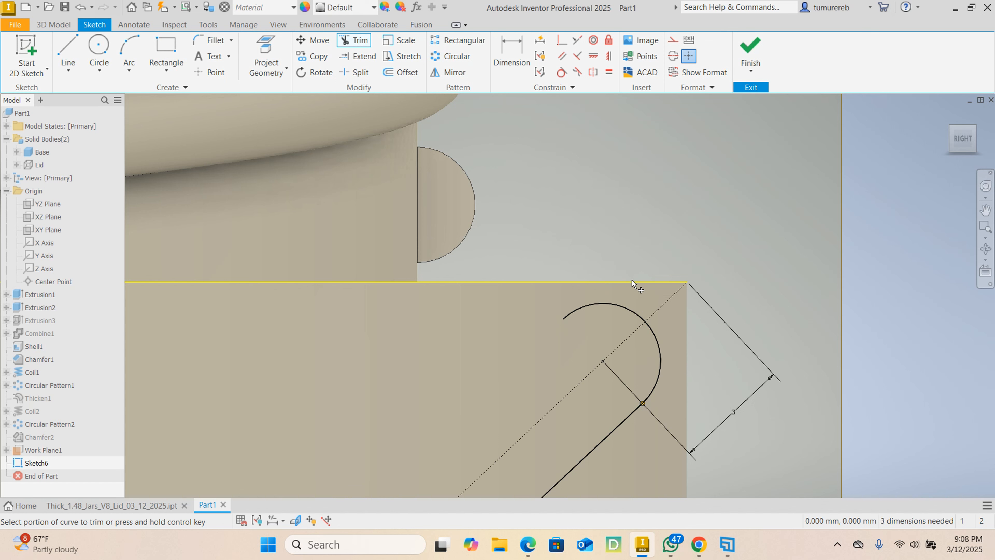
scroll(635, 293, "down", 5)
middle_click_drag(547, 332, 631, 191)
key("Escape")
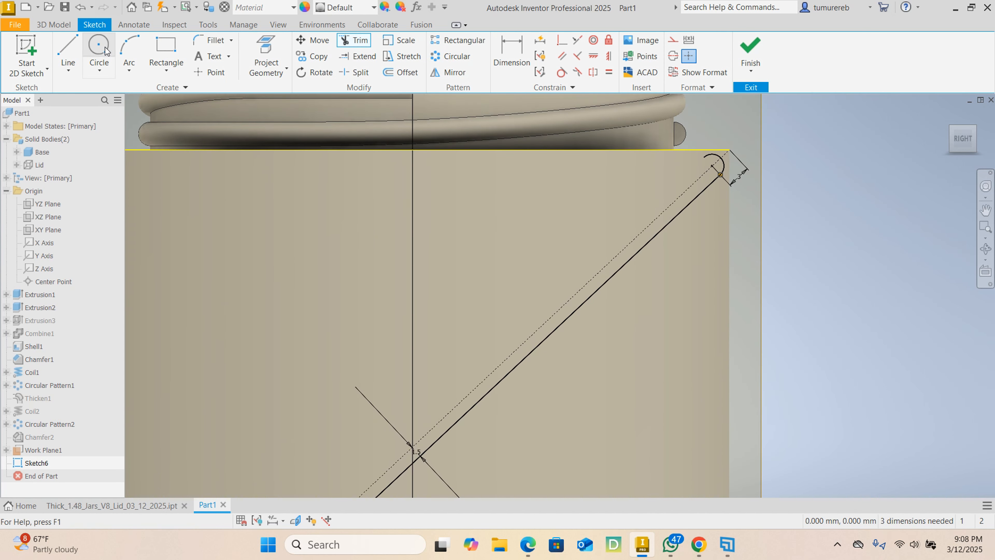
left_click(81, 8)
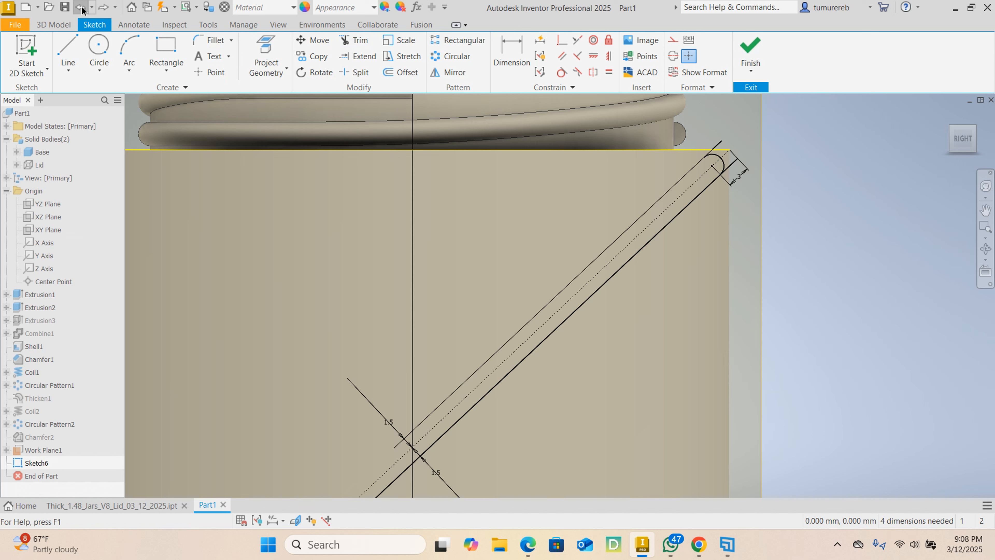
left_click(81, 8)
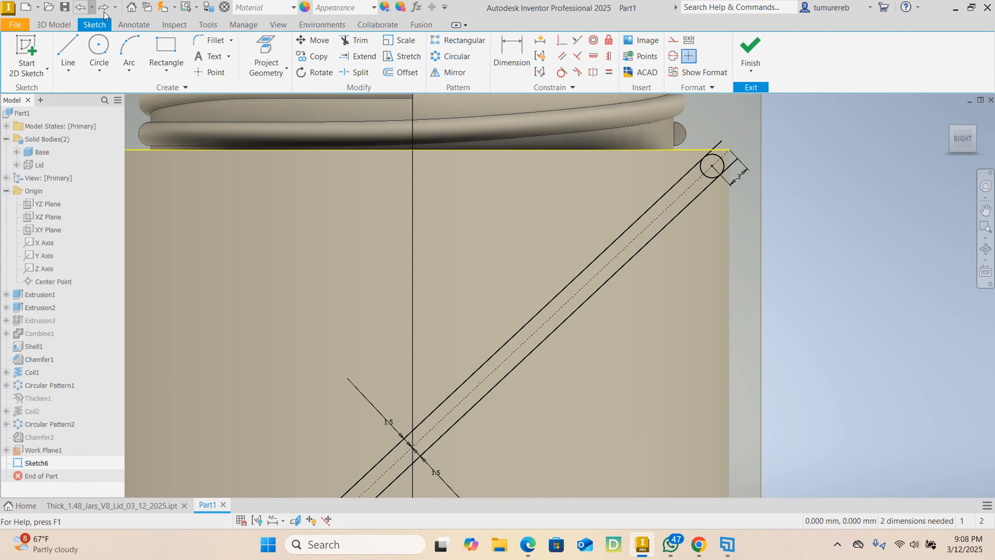
- Trim the inner half of the upper circle and both overhanging line ends to form a rounded upper end
left_click(354, 40)
scroll(691, 167, "up", 5)
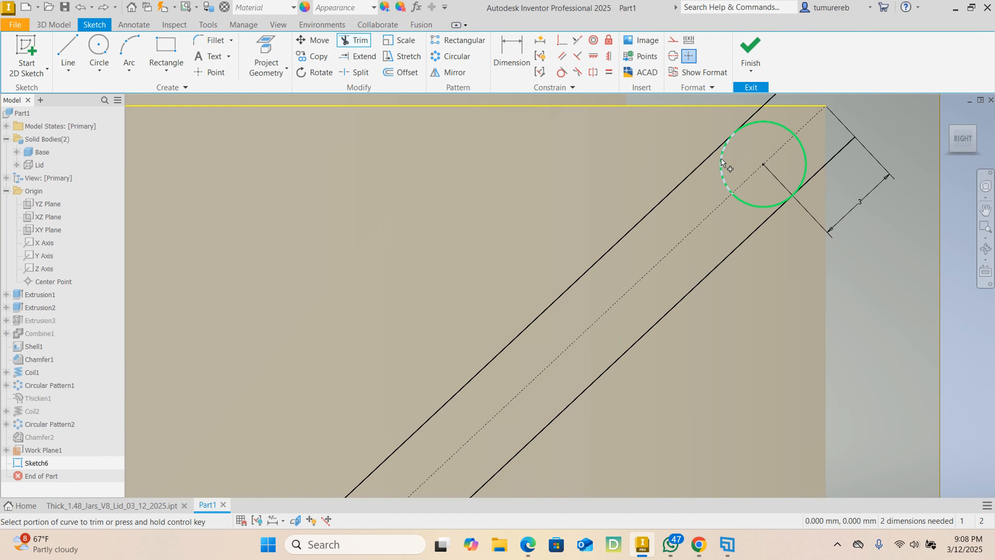
left_click(727, 165)
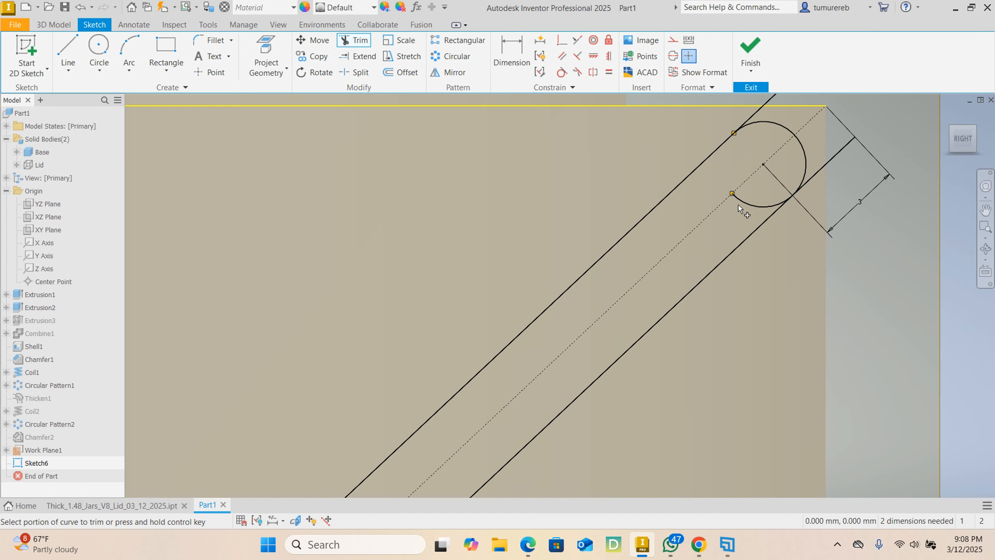
left_click(751, 116)
middle_click_drag(812, 156, 762, 296)
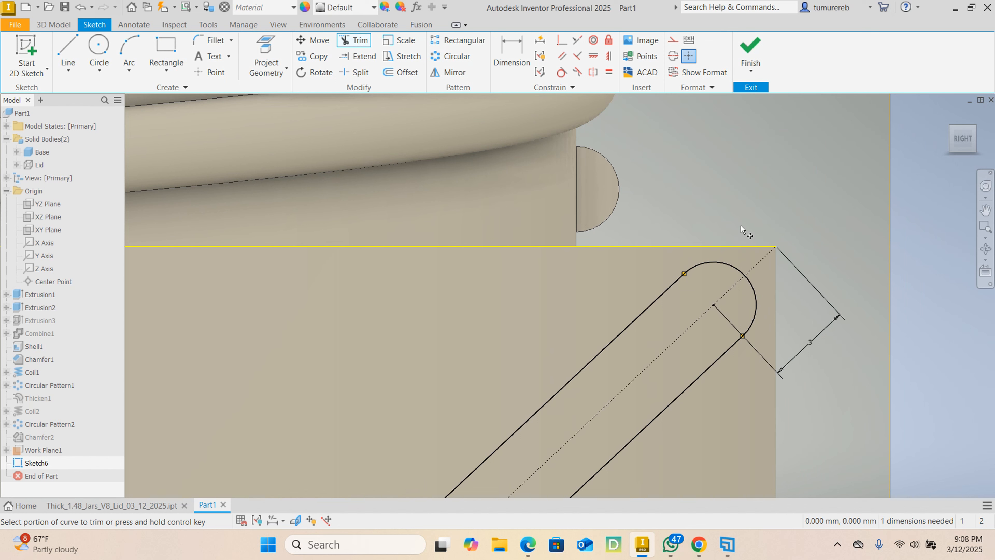
scroll(587, 284, "down", 5)
right_click(587, 284)
left_click(633, 284)
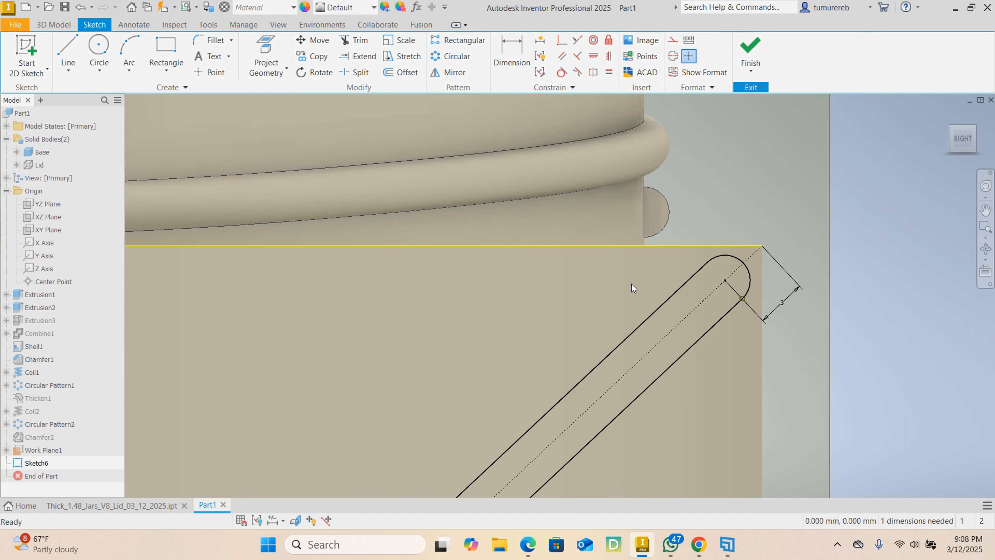
- Finish the sketch of the diagonal round-ended slot profile on the work plane
scroll(631, 283, "down", 3)
scroll(647, 327, "down", 3)
middle_click_drag(630, 369, 569, 292)
scroll(483, 350, "up", 3)
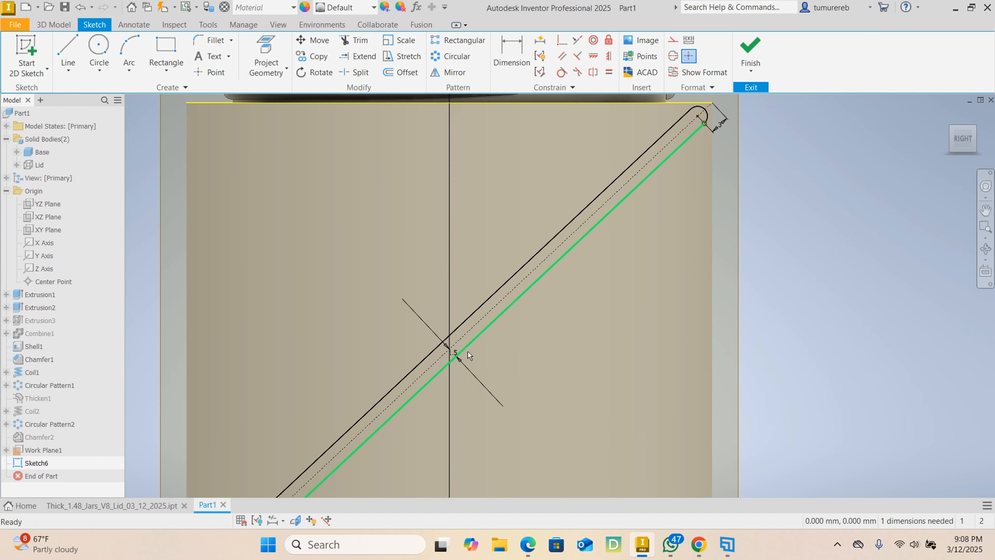
scroll(479, 353, "down", 6)
left_click(164, 73)
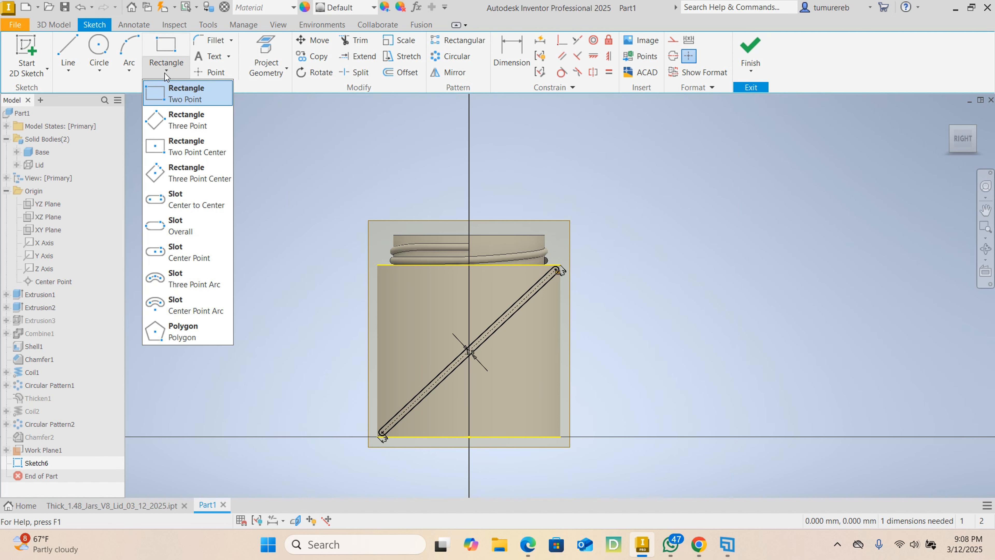
left_click(273, 272)
scroll(520, 360, "up", 3)
scroll(494, 375, "down", 2)
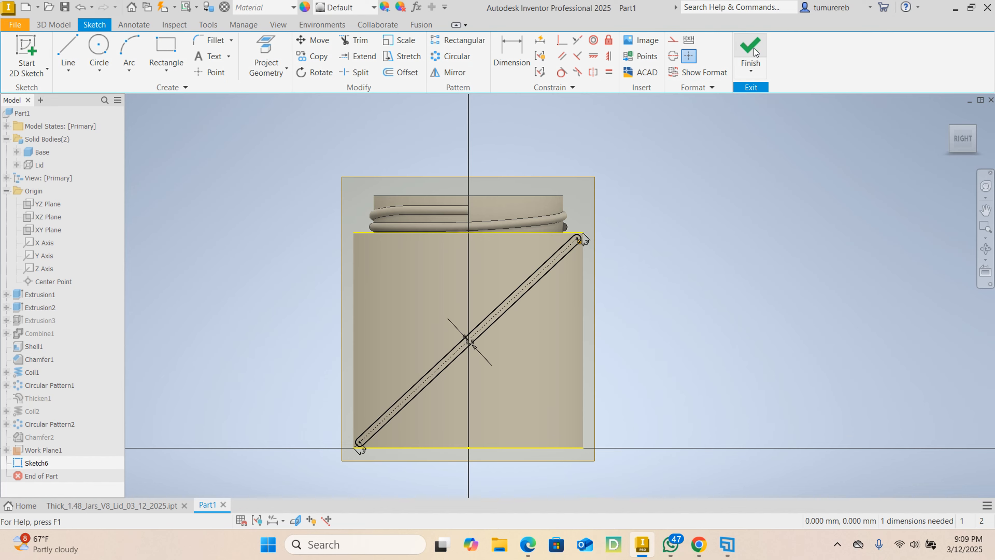
left_click(750, 49)
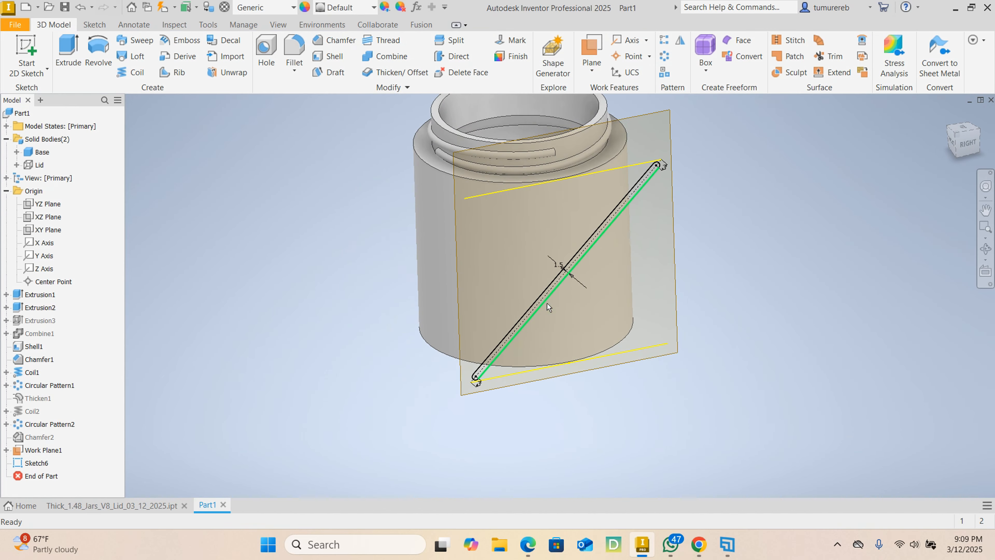
- Set up an Emboss of the slot profile as Engrave from Face, wrapped onto the base's outer cylindrical face
scroll(548, 306, "up", 2)
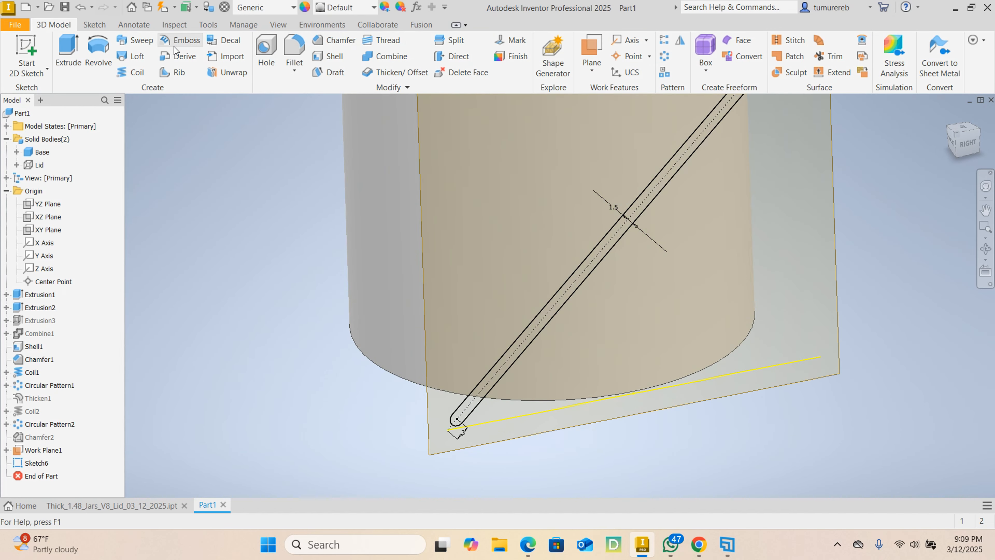
left_click(189, 41)
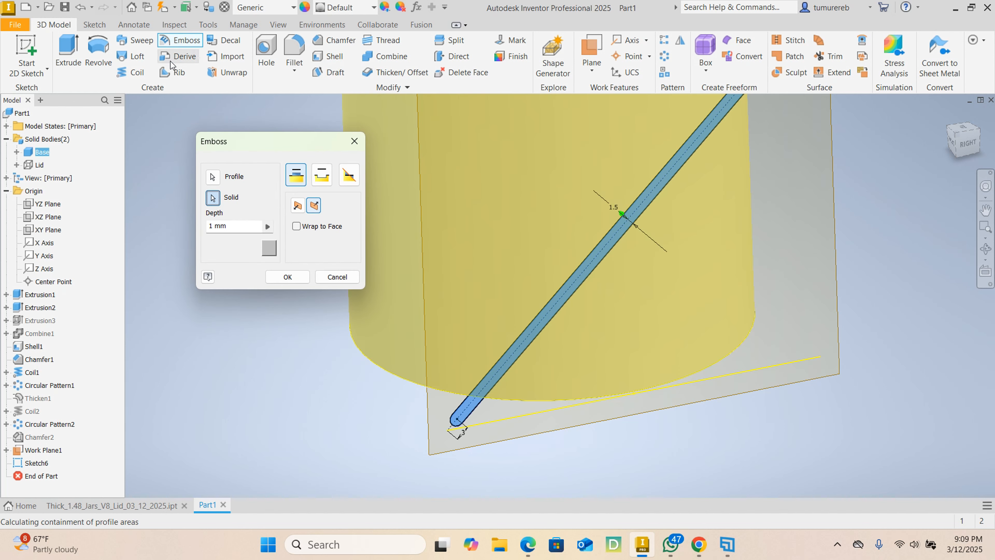
scroll(584, 264, "down", 5)
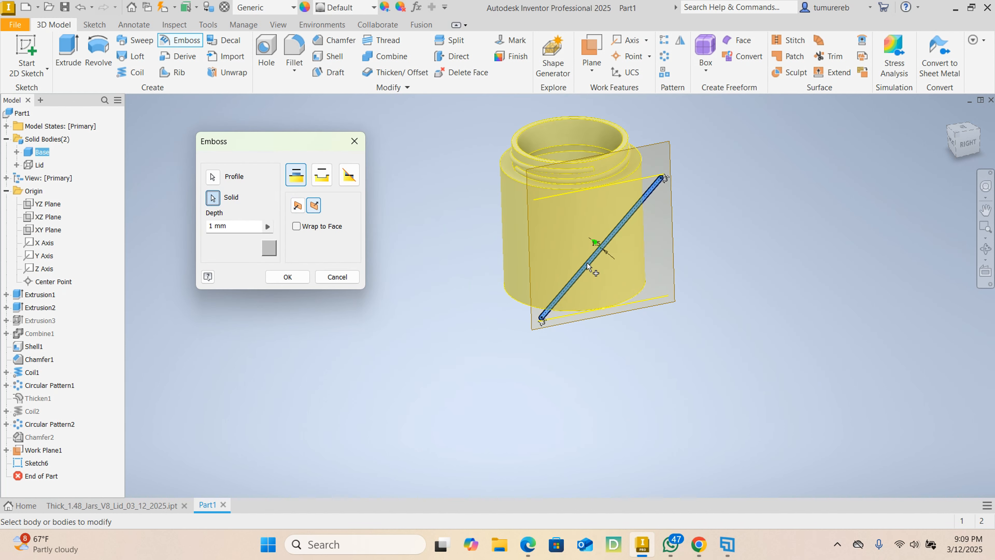
scroll(502, 241, "up", 4)
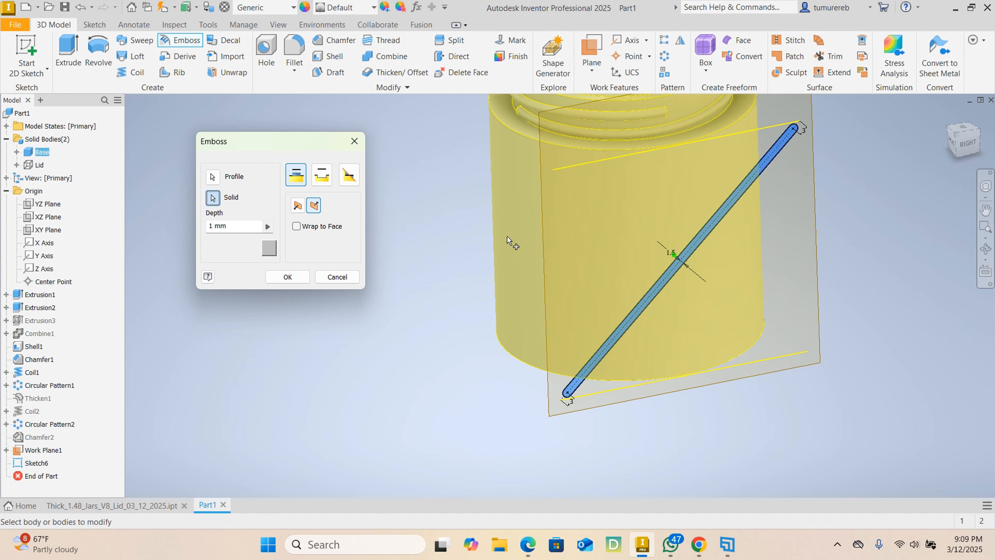
left_click(322, 183)
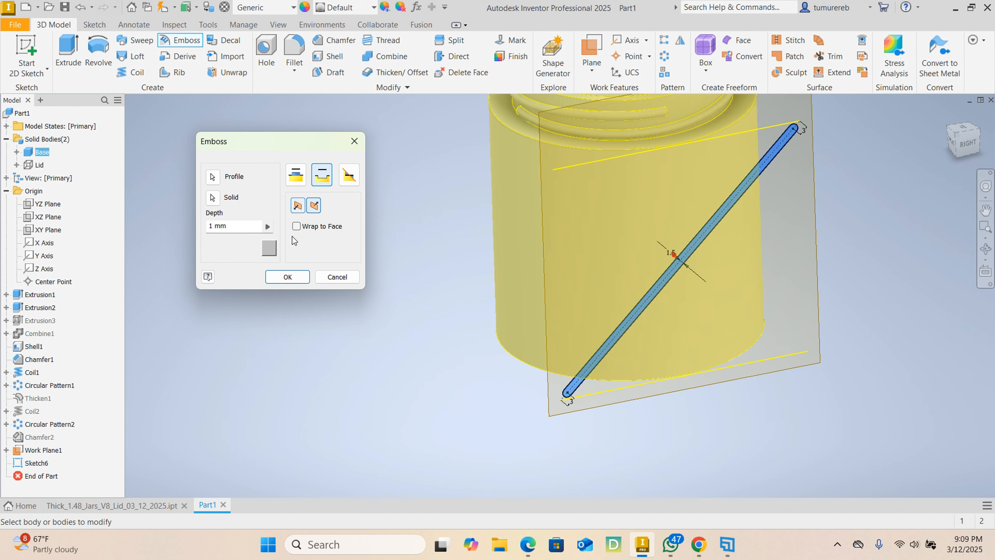
left_click(296, 228)
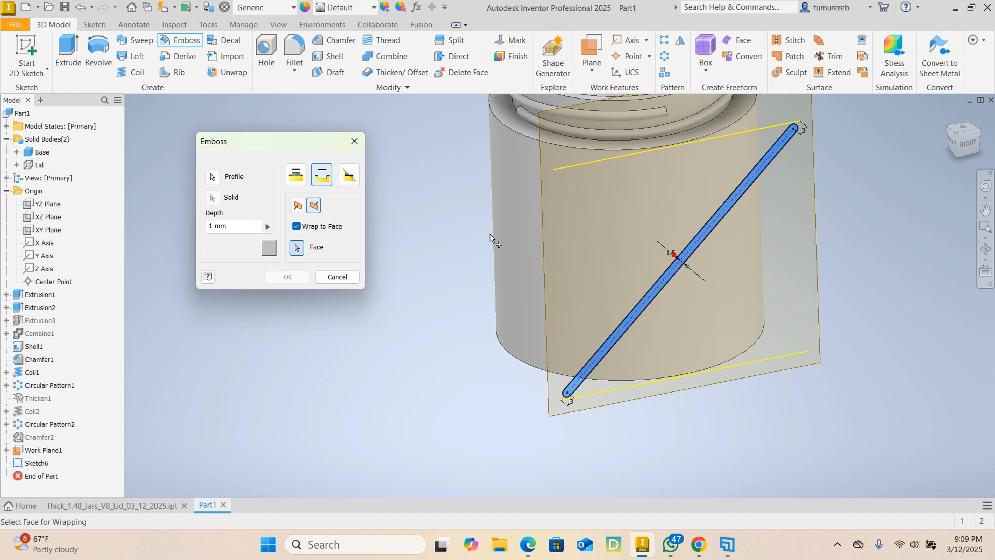
left_click(523, 246)
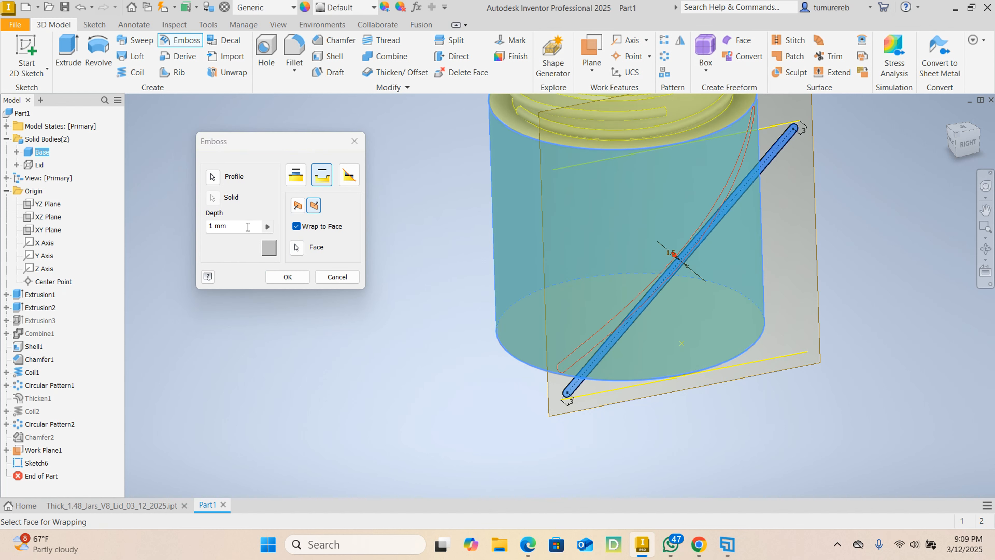
- Set the engraving depth to 0.4 mm and create the diagonal groove
left_click_drag(248, 226, 107, 219)
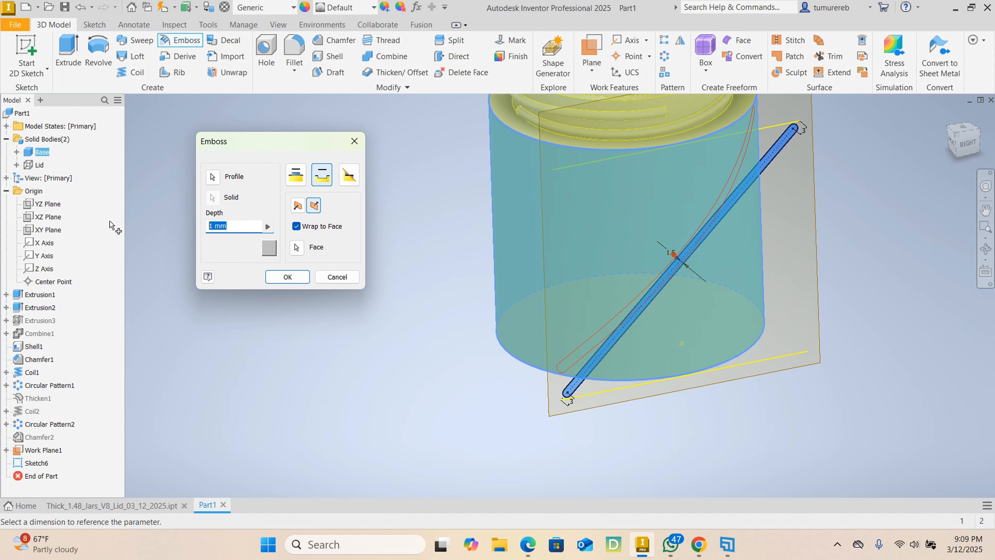
type("0.4")
left_click(287, 276)
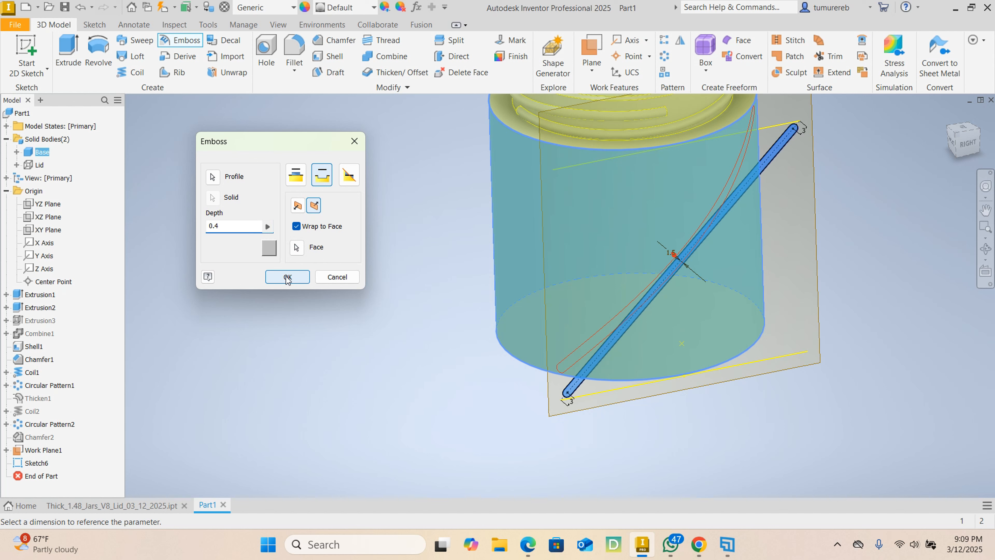
left_click(288, 277)
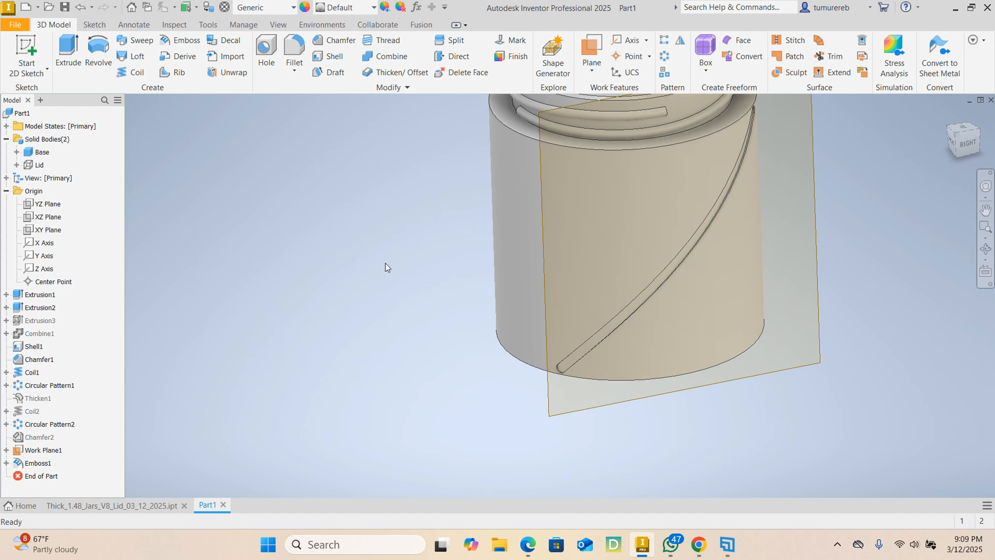
- Hide the work plane in front of the base
scroll(539, 347, "down", 3)
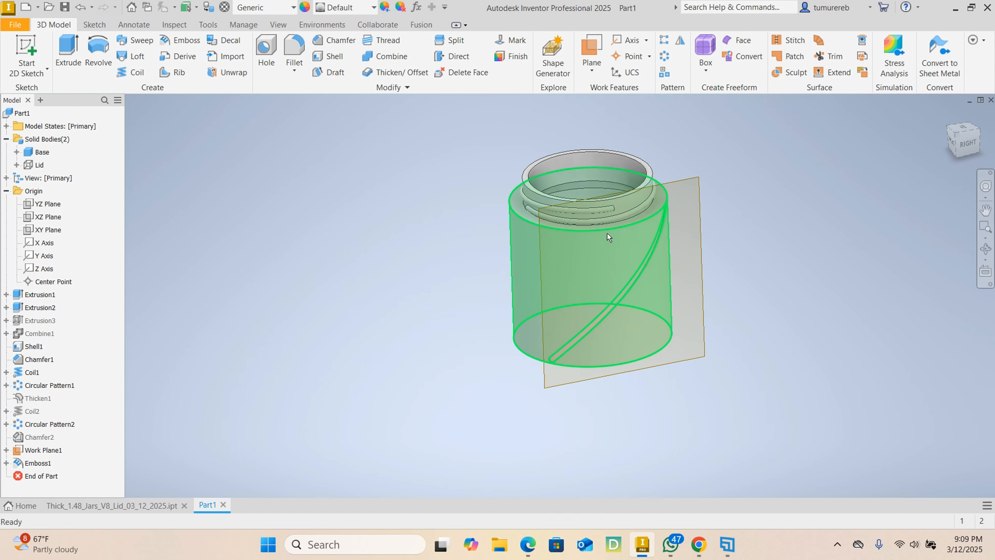
left_click(700, 181)
right_click(701, 184)
left_click(749, 197)
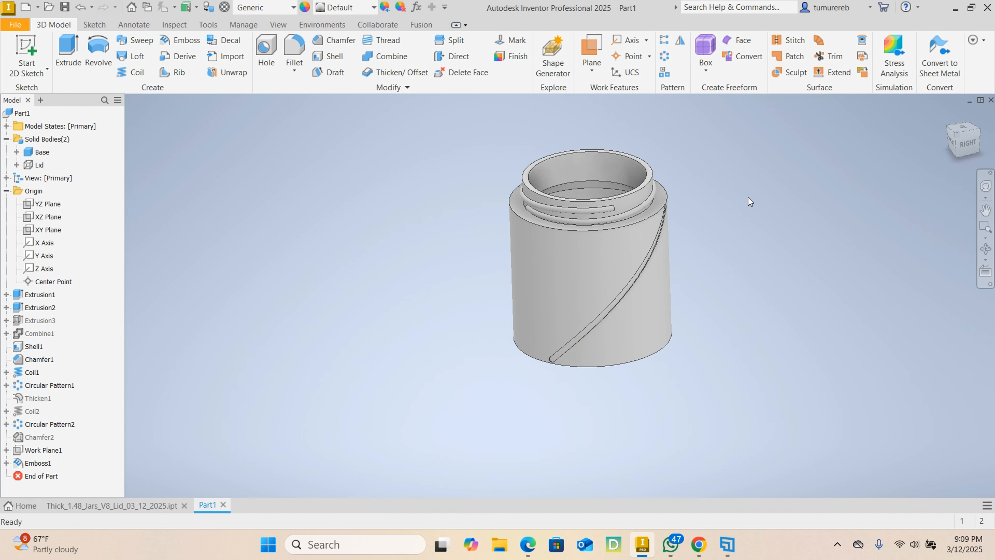
- Set up a fillet on the outer edge loop of the engraved groove with a radius of 0.2 mm
middle_click_drag(737, 208, 680, 204, "shift")
scroll(602, 205, "up", 5)
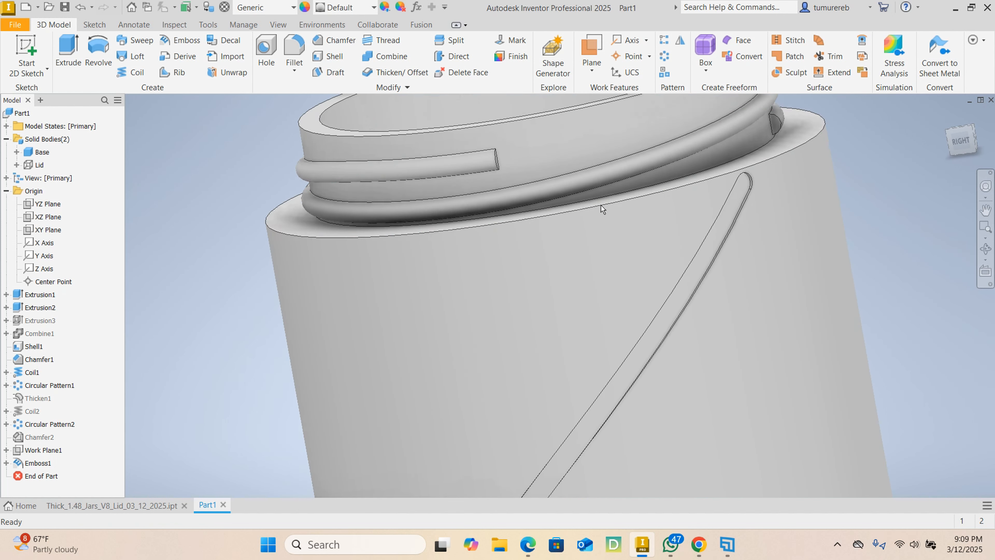
scroll(602, 209, "down", 3)
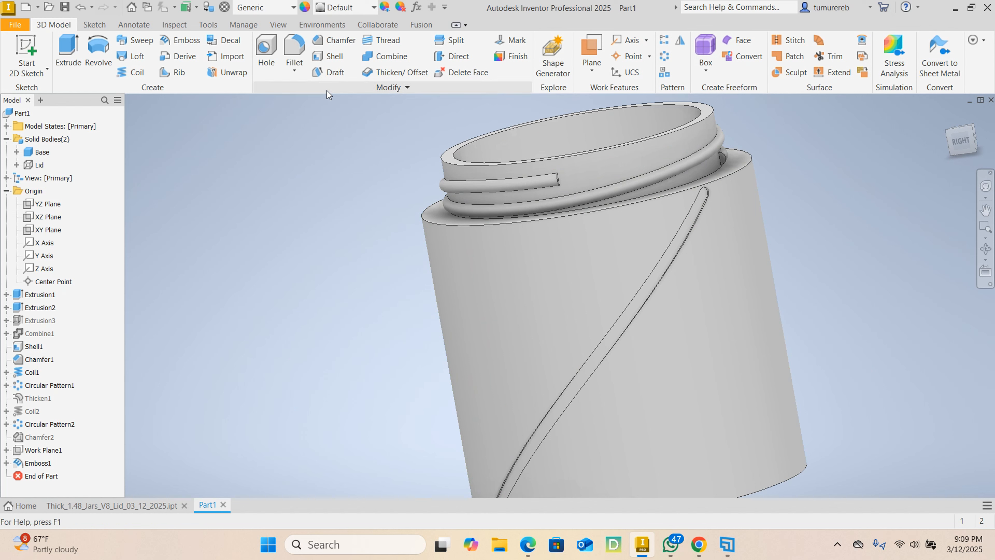
left_click(290, 45)
scroll(694, 217, "up", 5)
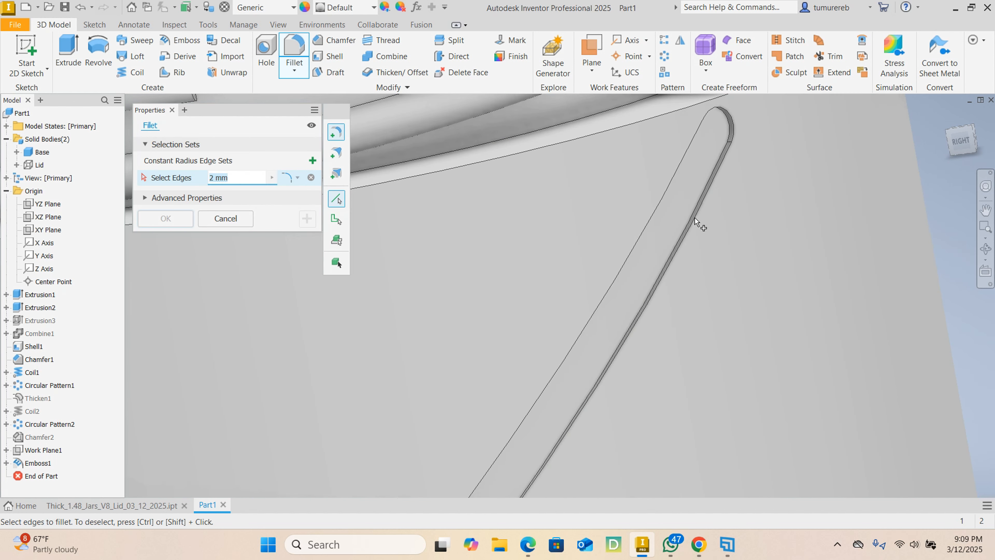
left_click(659, 204)
scroll(658, 203, "down", 3)
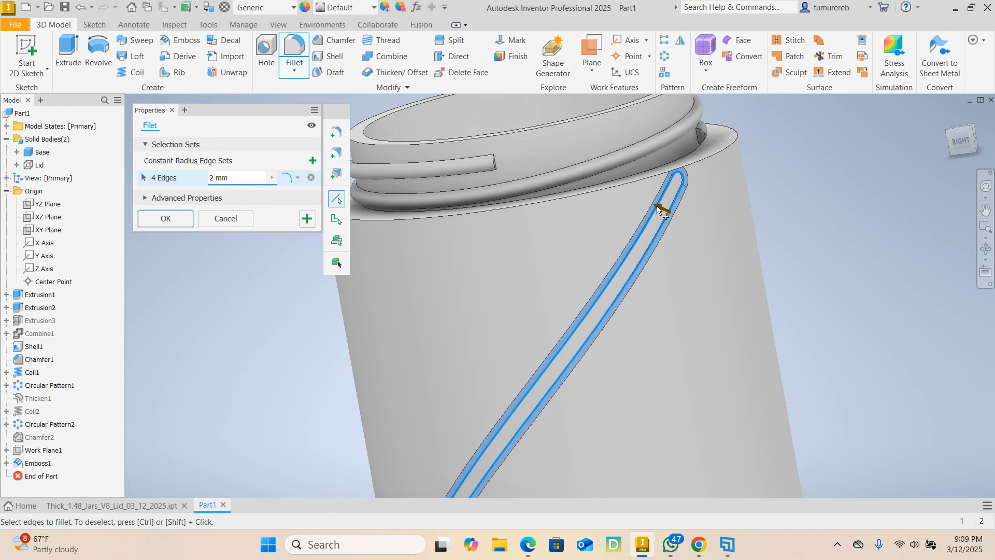
left_click(244, 178)
type("0")
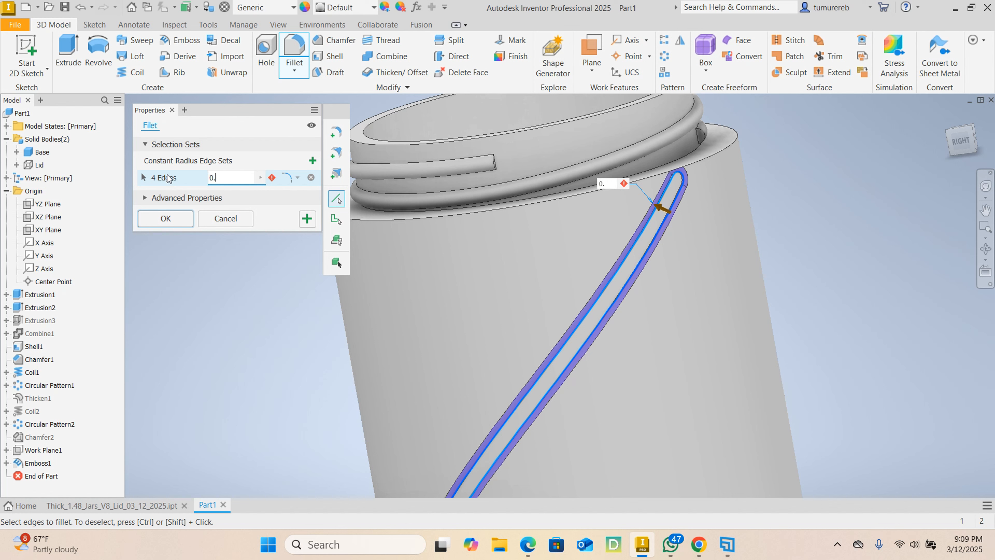
type(".2")
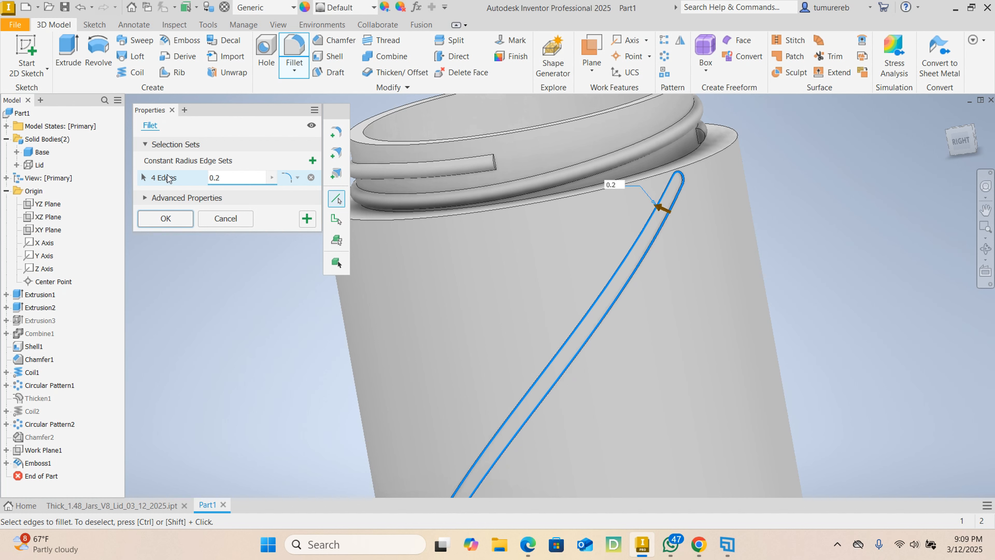
- Check the fillet preview along the groove and at its lower end, and apply the fillet
scroll(678, 208, "up", 5)
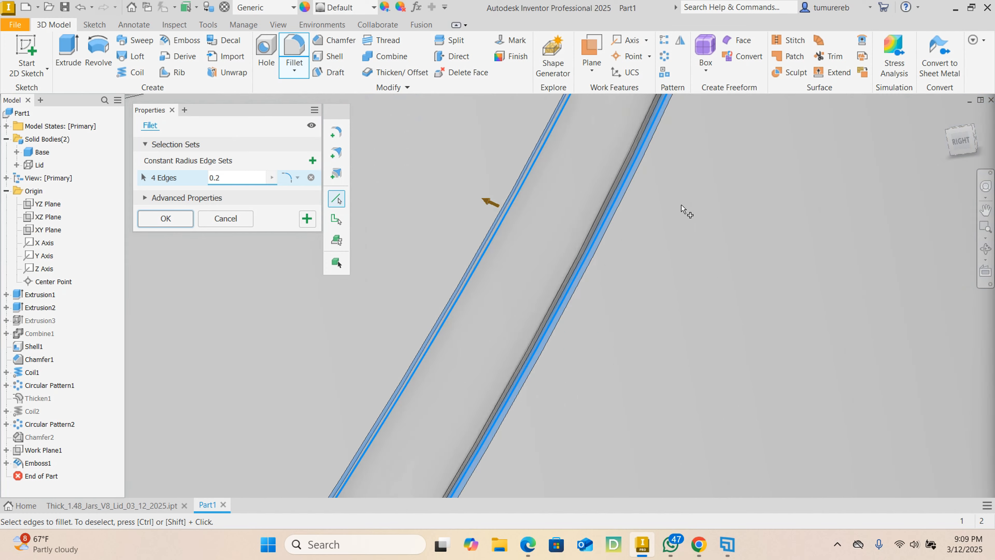
scroll(609, 200, "up", 2)
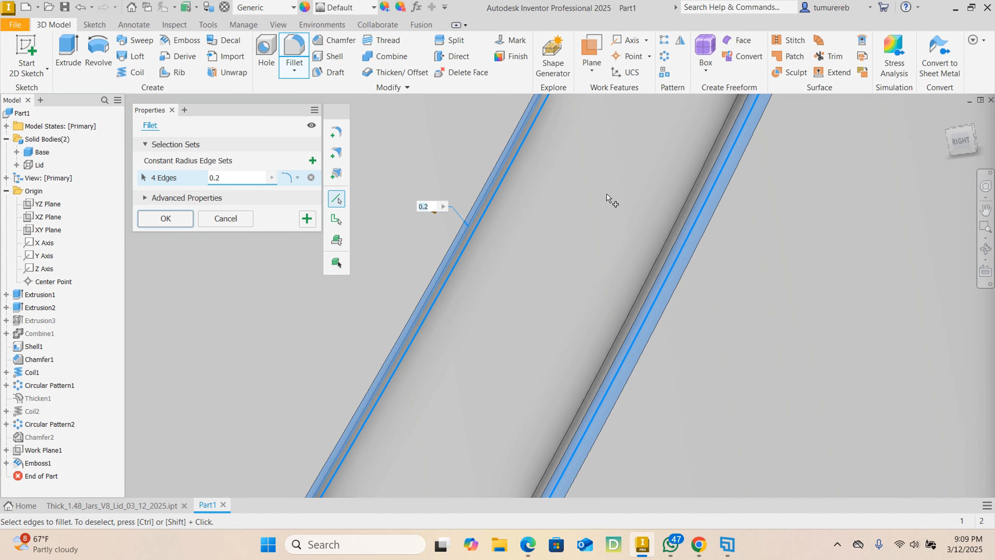
scroll(608, 200, "down", 4)
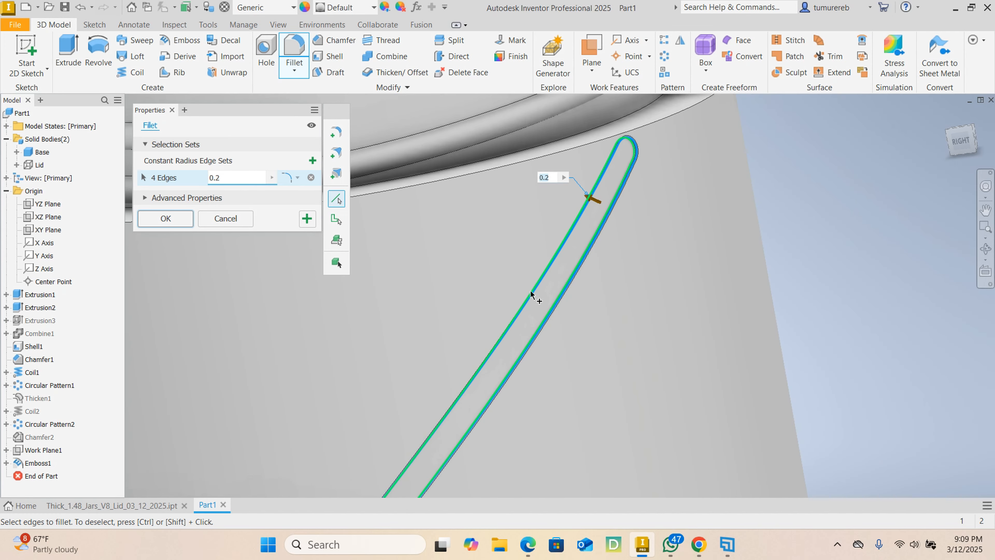
scroll(527, 301, "up", 3)
scroll(525, 301, "down", 5)
scroll(406, 490, "up", 6)
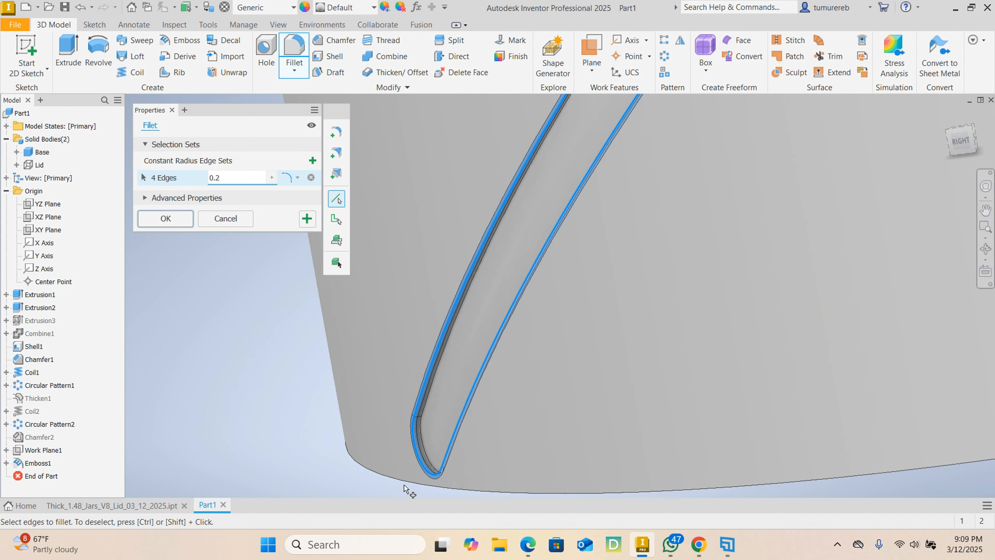
scroll(427, 450, "up", 3)
scroll(437, 440, "down", 4)
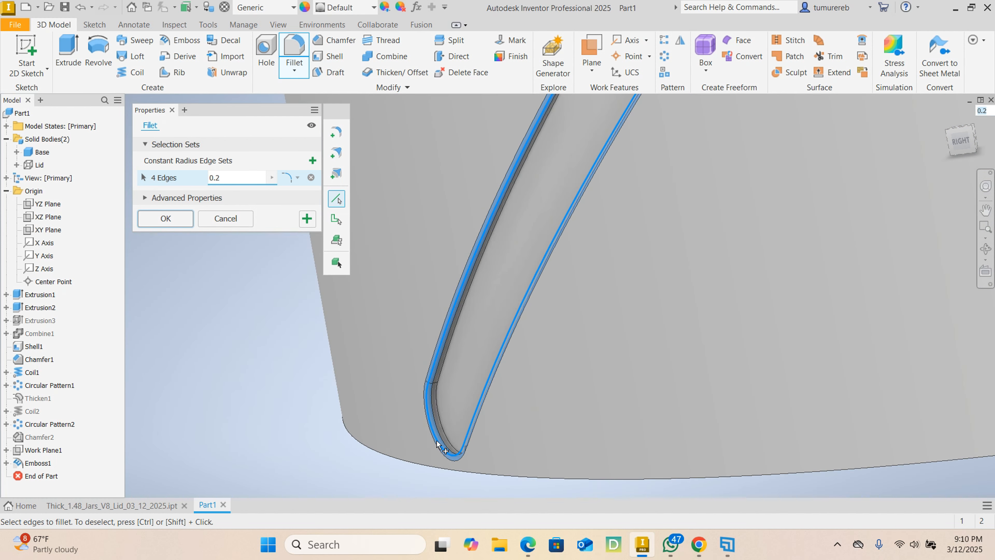
left_click(180, 217)
- Create a circular pattern of the engraved groove and its fillet around the jar's central axis, with 24 occurrences over 360 degrees
scroll(389, 299, "down", 5)
middle_click_drag(391, 300, 439, 406)
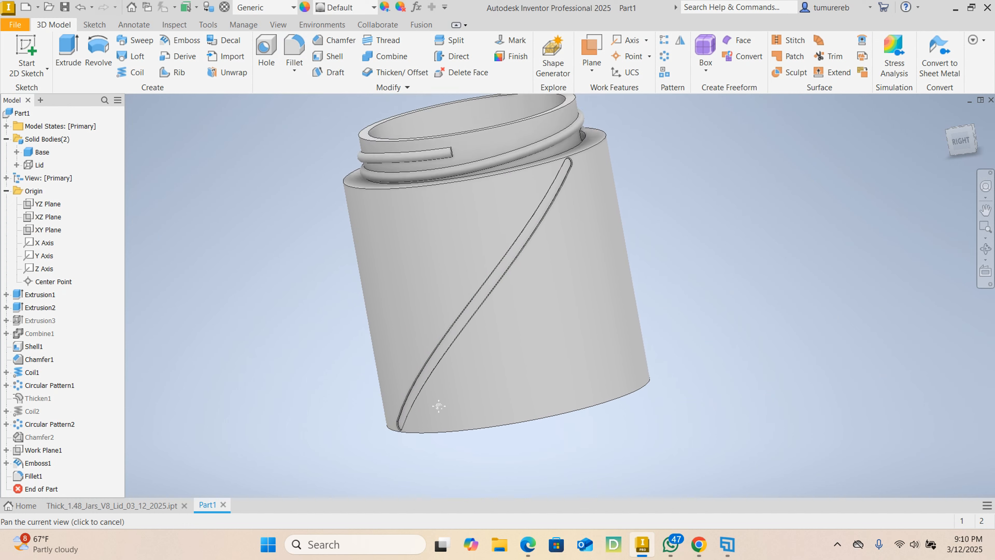
left_click(666, 54)
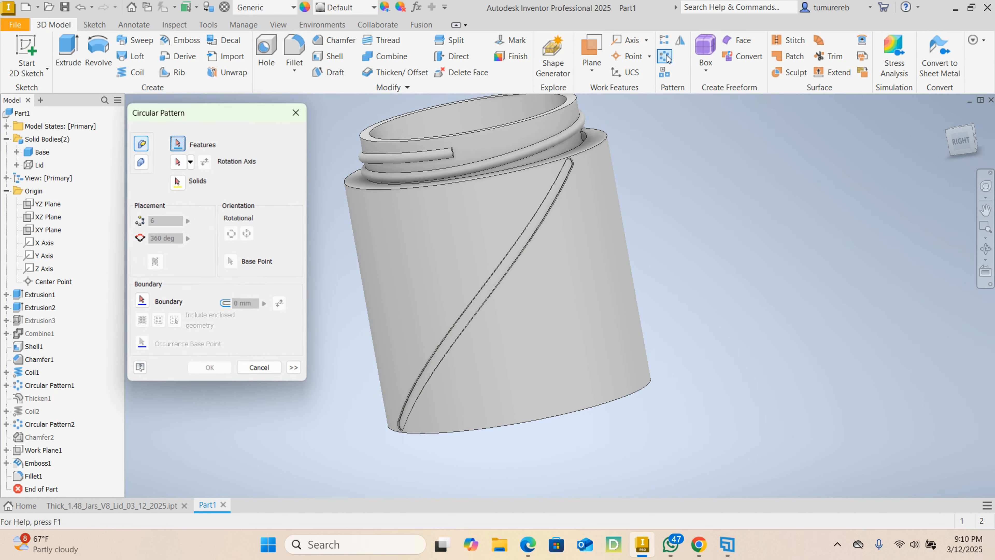
left_click(547, 221)
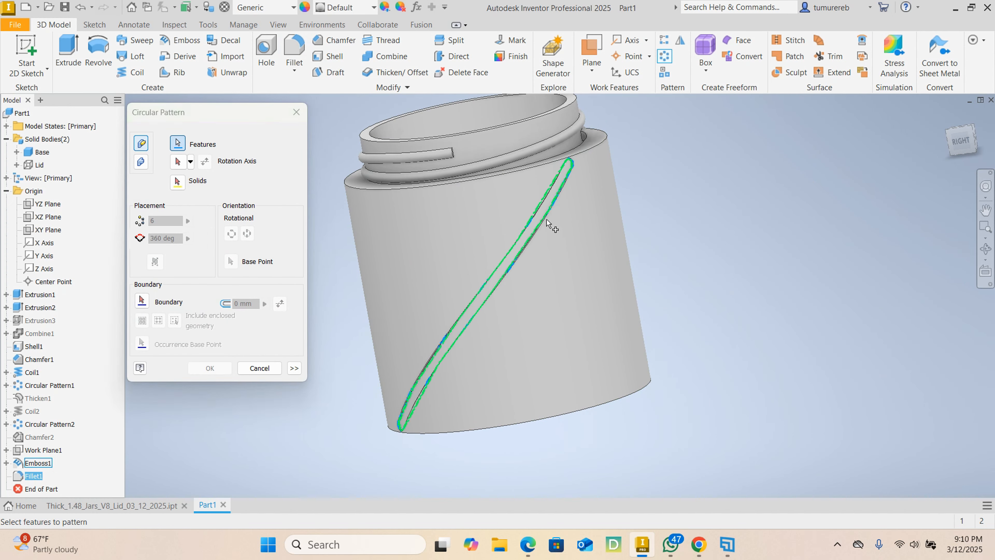
left_click(44, 466)
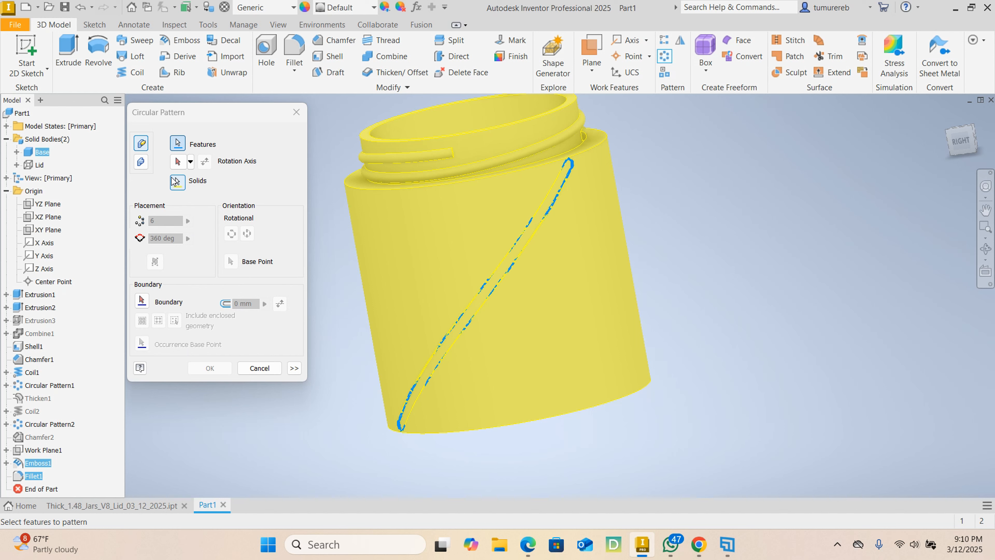
left_click(178, 161)
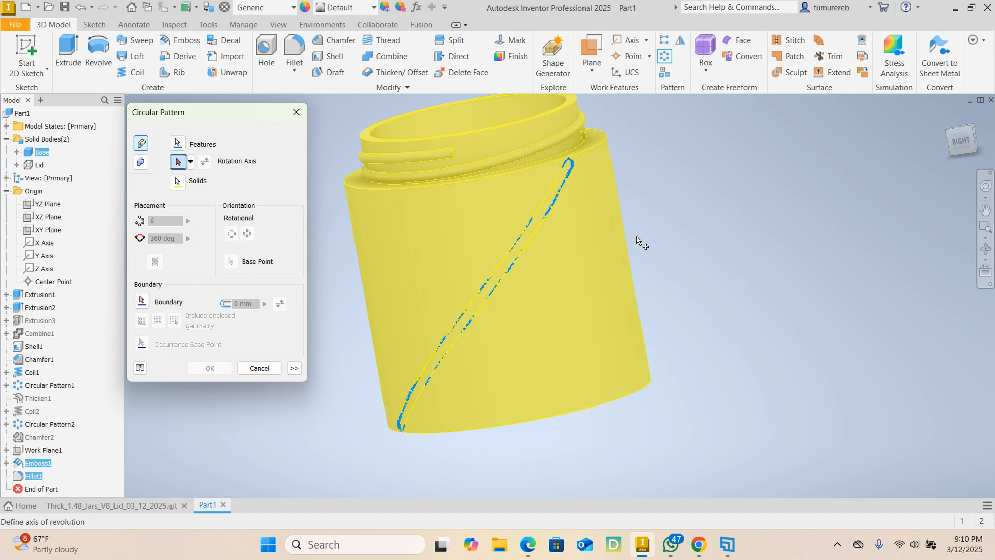
middle_click_drag(685, 244, 697, 279)
left_click(485, 147)
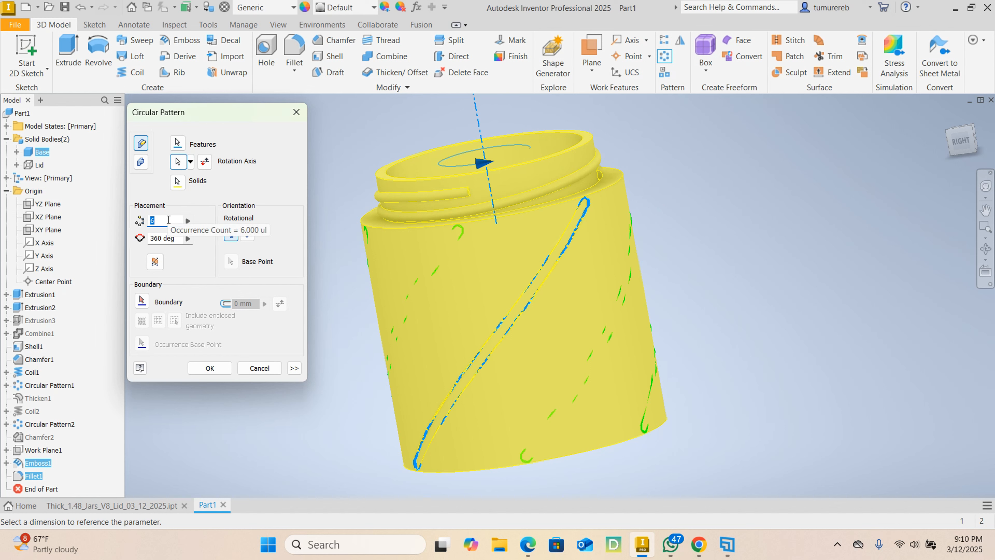
type("24")
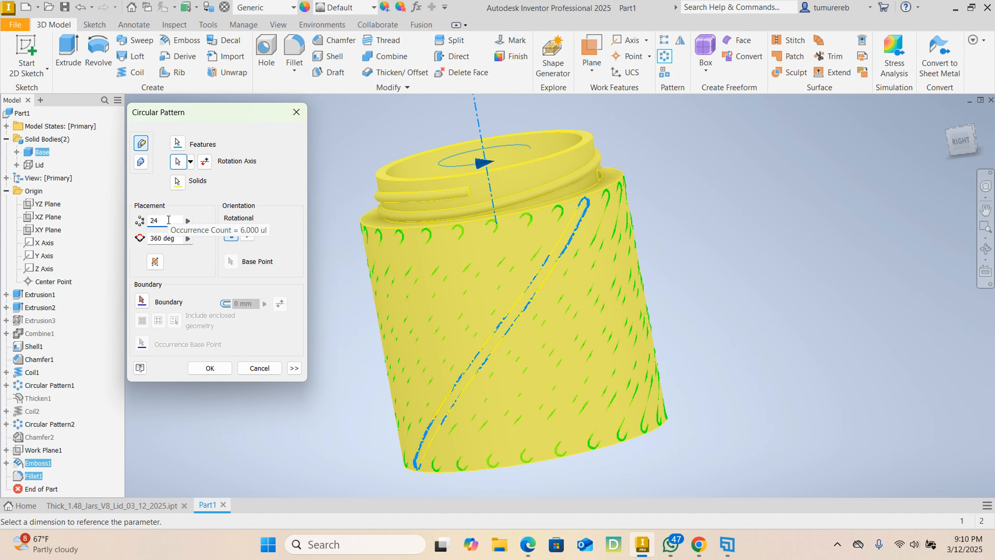
left_click(212, 367)
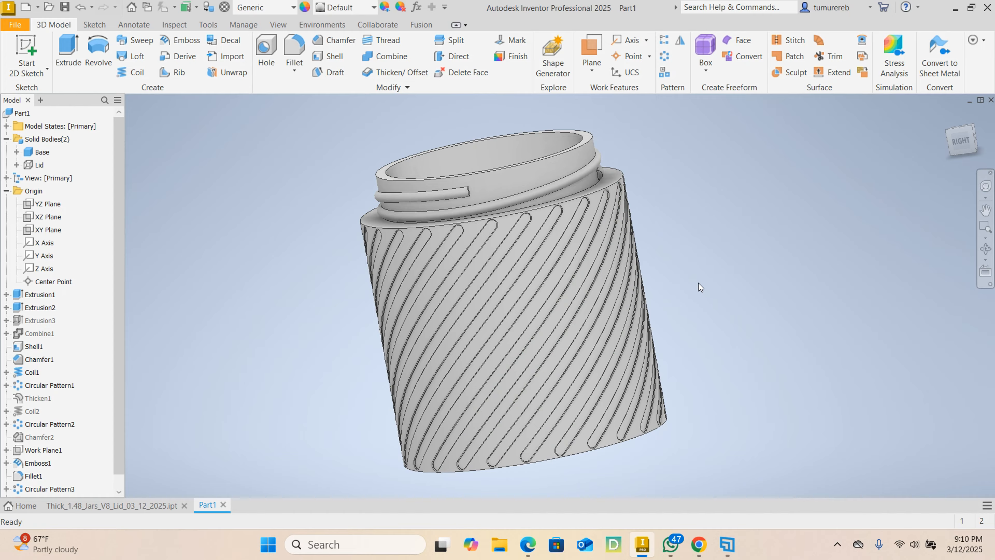
- Chamfer the outer rim edge of the threaded neck and the outer bottom edge of the base by 1 mm
middle_click_drag(699, 283, 358, 124, "shift")
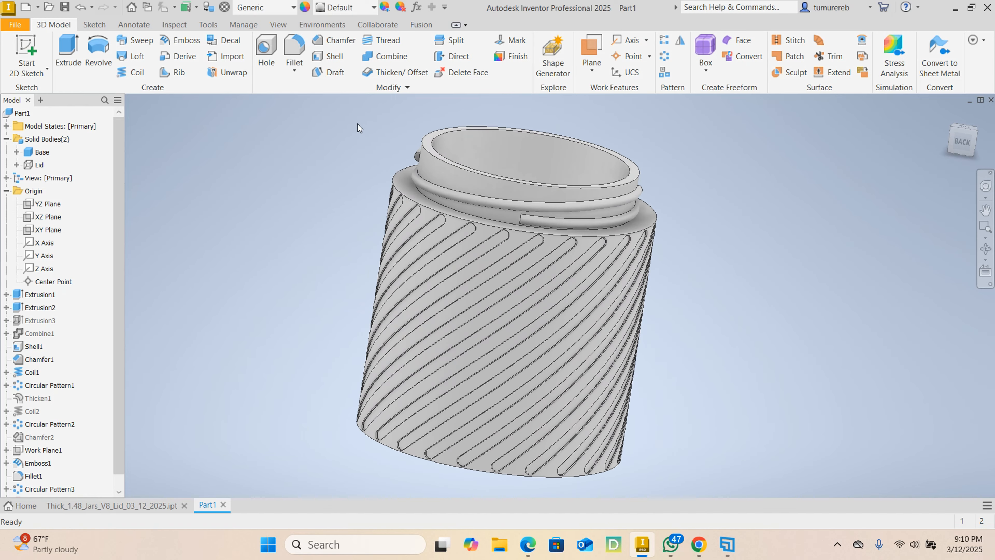
left_click(351, 45)
scroll(432, 173, "up", 5)
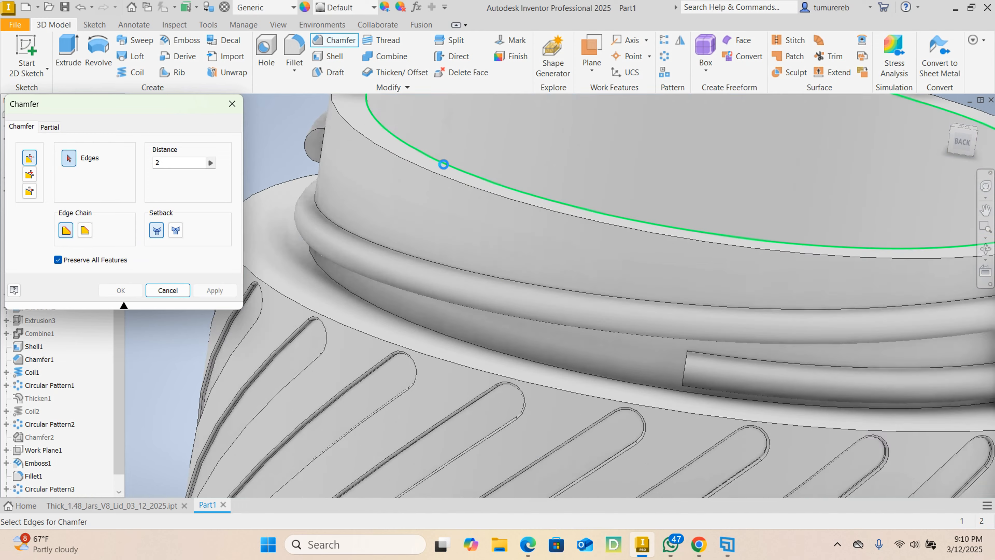
left_click(433, 175)
scroll(432, 174, "down", 5)
middle_click_drag(784, 188, 659, 373, "shift")
scroll(523, 200, "up", 5)
scroll(564, 194, "down", 4)
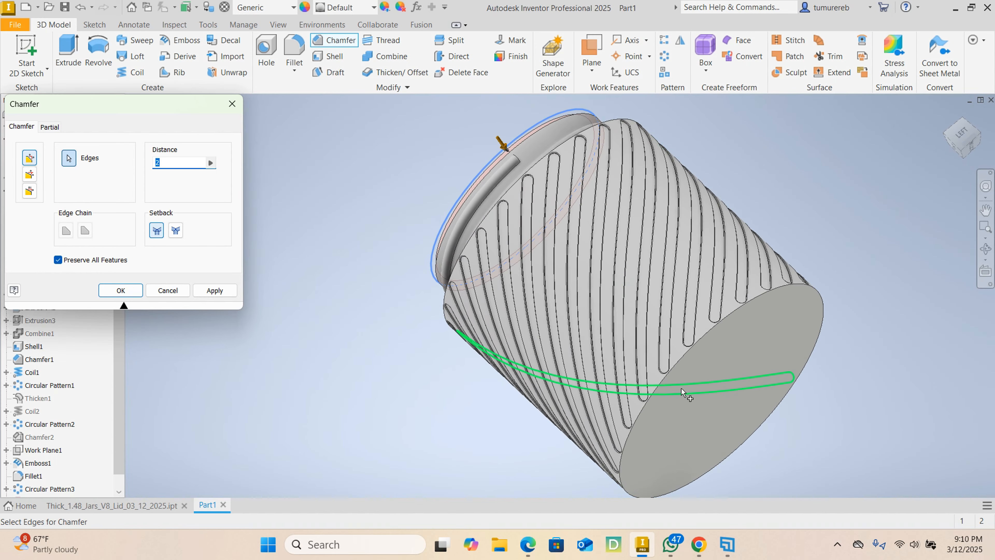
scroll(626, 332, "up", 6)
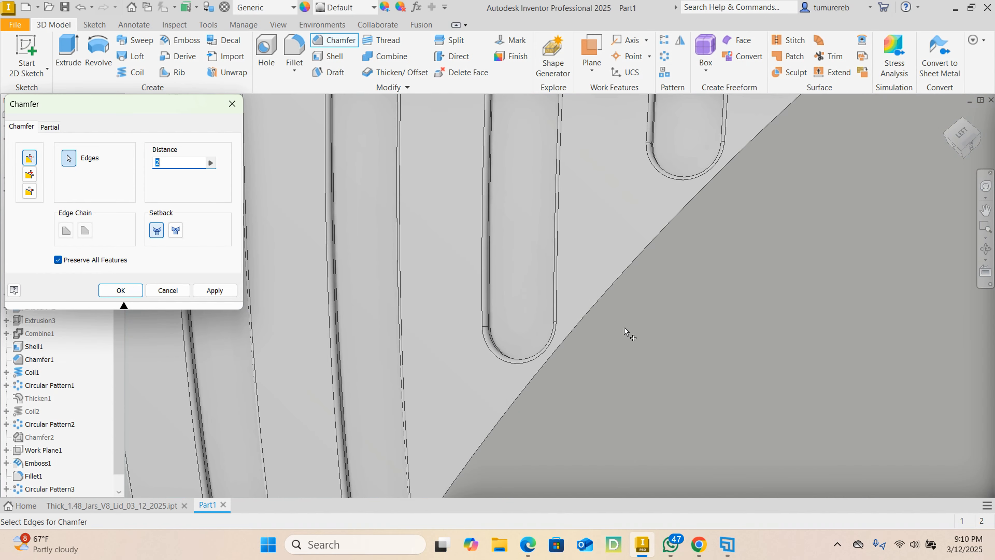
left_click(598, 304)
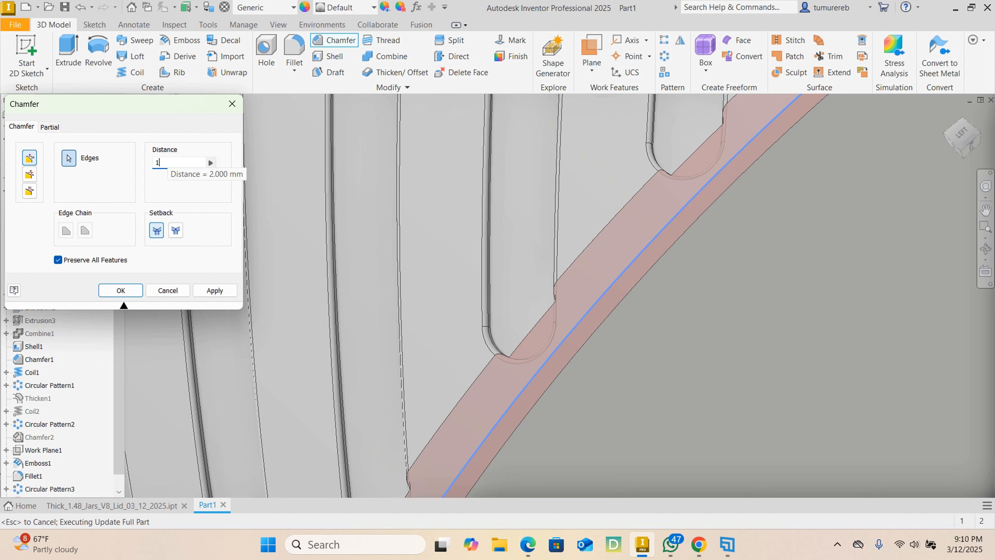
scroll(364, 267, "down", 3)
scroll(365, 267, "down", 5)
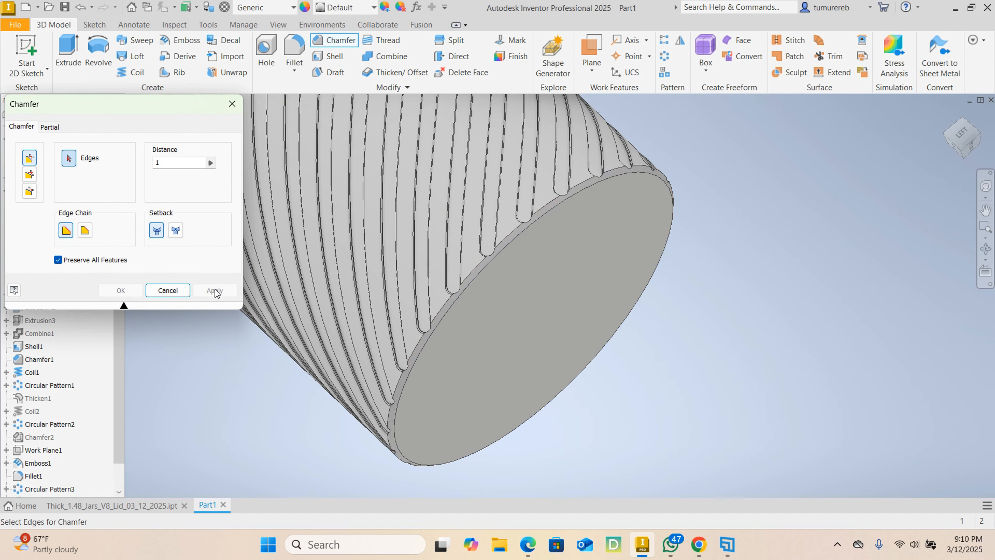
left_click(168, 290)
- Select the whole base body and apply the Glossy - Black appearance to it
scroll(406, 305, "down", 5)
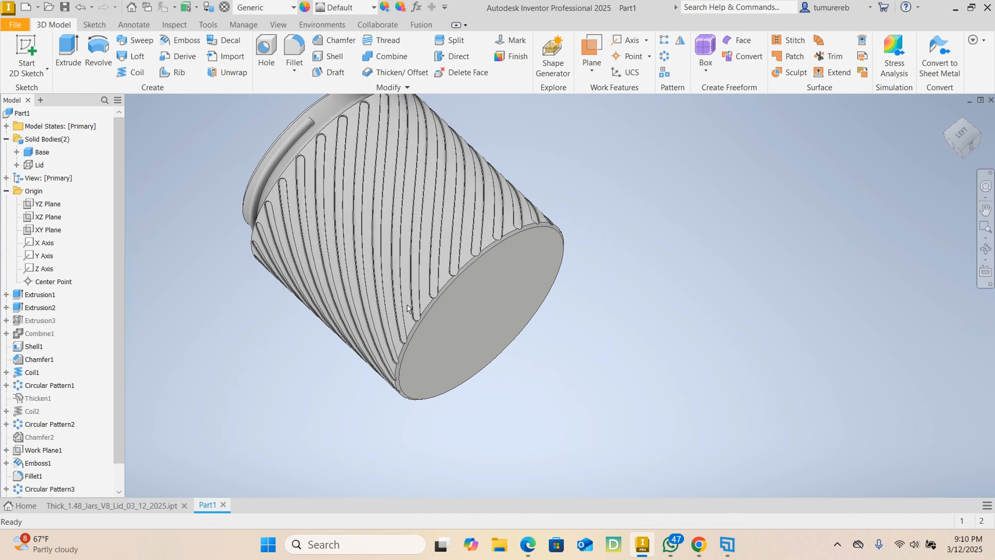
middle_click_drag(439, 289, 569, 301, "shift")
middle_click_drag(301, 288, 396, 257, "shift")
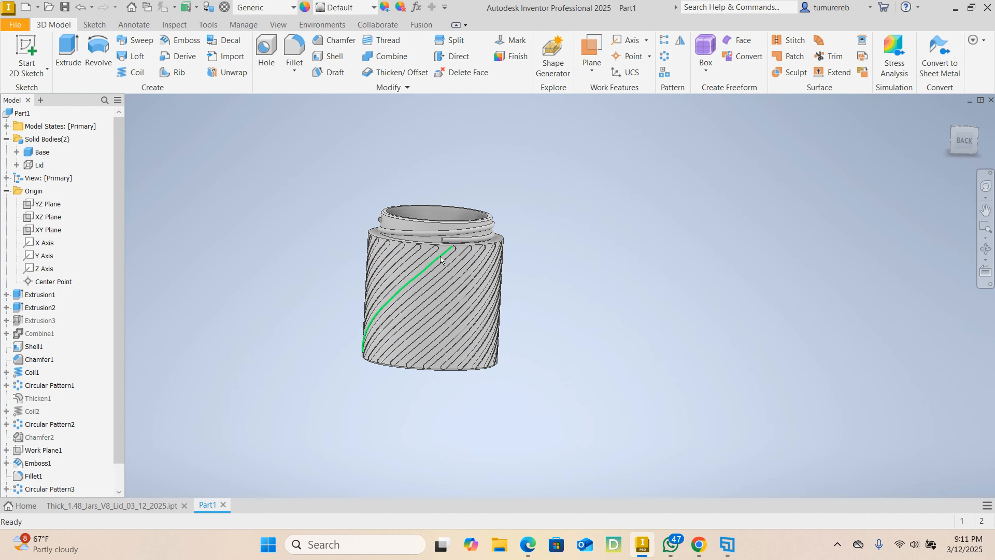
scroll(362, 256, "up", 6)
scroll(362, 256, "down", 5)
middle_click_drag(472, 288, 325, 206, "shift")
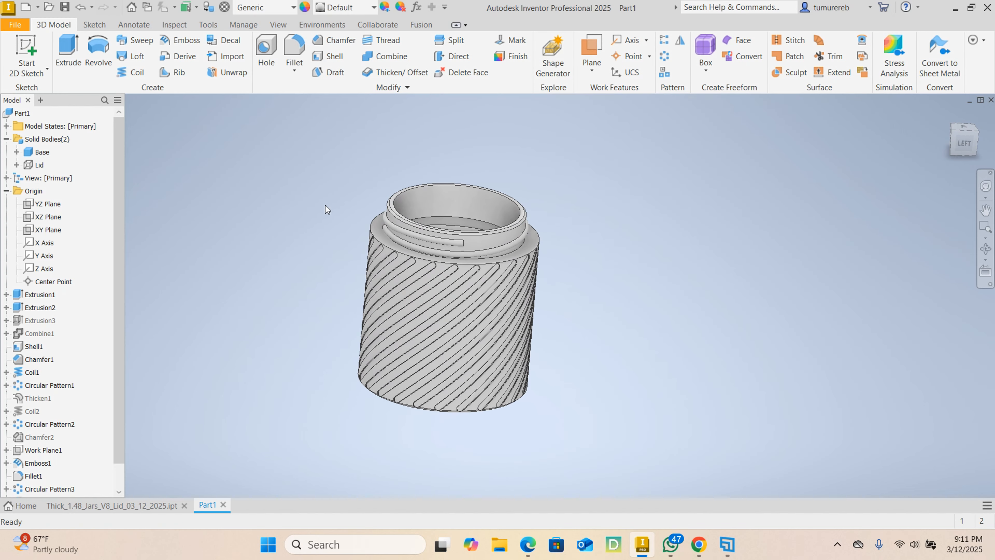
left_click_drag(307, 145, 642, 454)
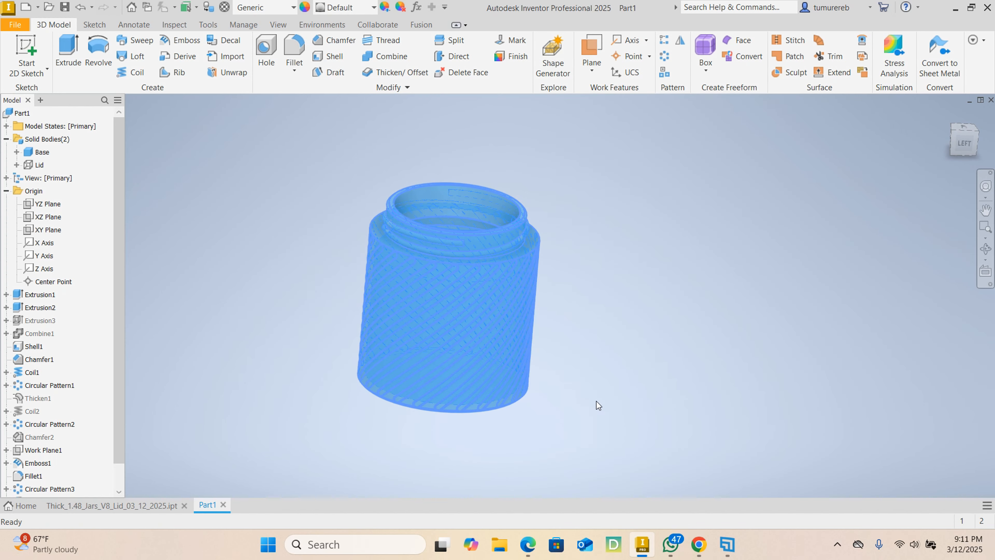
left_click(641, 319)
left_click_drag(290, 150, 673, 446)
left_click(366, 9)
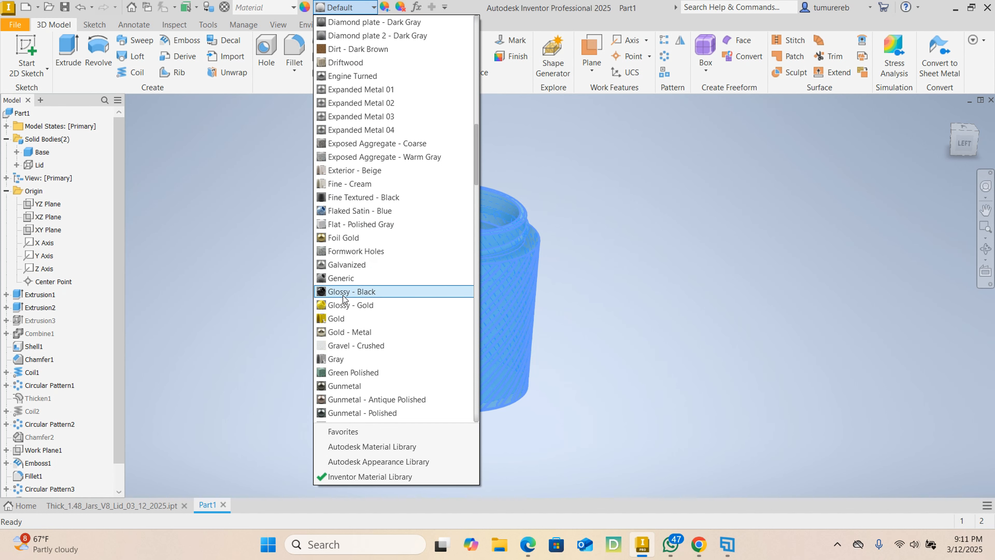
left_click(336, 291)
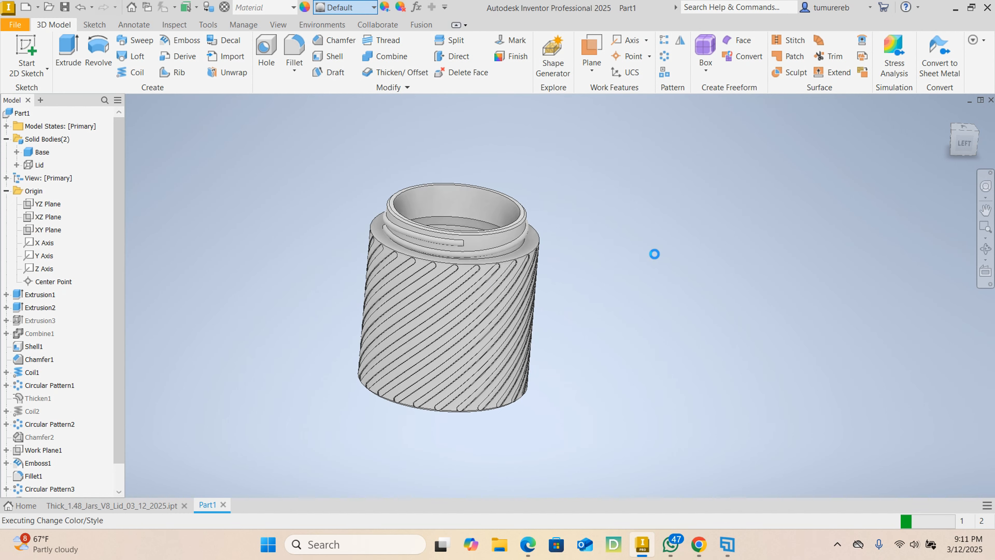
mouse_move(653, 289)
middle_mouse_down("shift")
mouse_move(509, 243)
mouse_move(470, 271)
mouse_move(469, 254)
mouse_move(402, 260)
mouse_move(573, 225)
mouse_move(575, 238)
middle_mouse_up("shift")
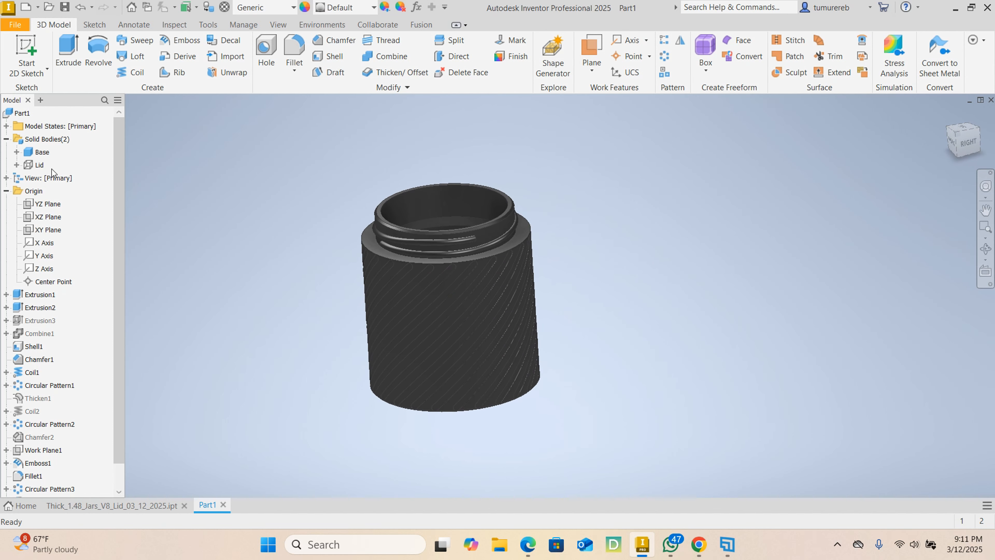
- Make the Lid body visible and check the closed jar from the sides and below
right_click(42, 166)
left_click(75, 236)
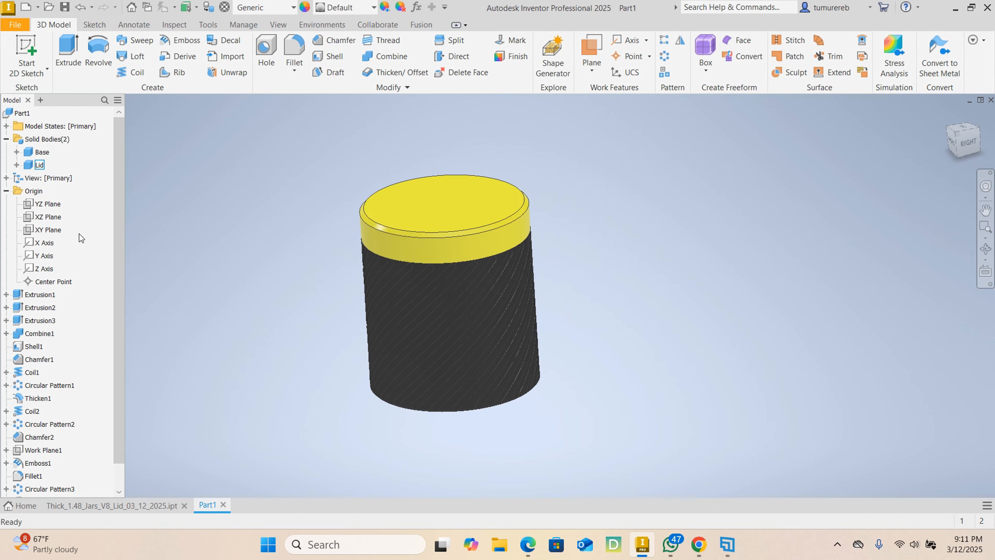
mouse_move(741, 266)
middle_mouse_down("shift")
mouse_move(724, 239)
mouse_move(687, 213)
mouse_move(580, 230)
middle_mouse_up("shift")
scroll(455, 226, "down", 5)
scroll(469, 249, "up", 4)
mouse_move(464, 300)
middle_mouse_down("shift")
mouse_move(463, 331)
mouse_move(542, 309)
middle_mouse_up("shift")
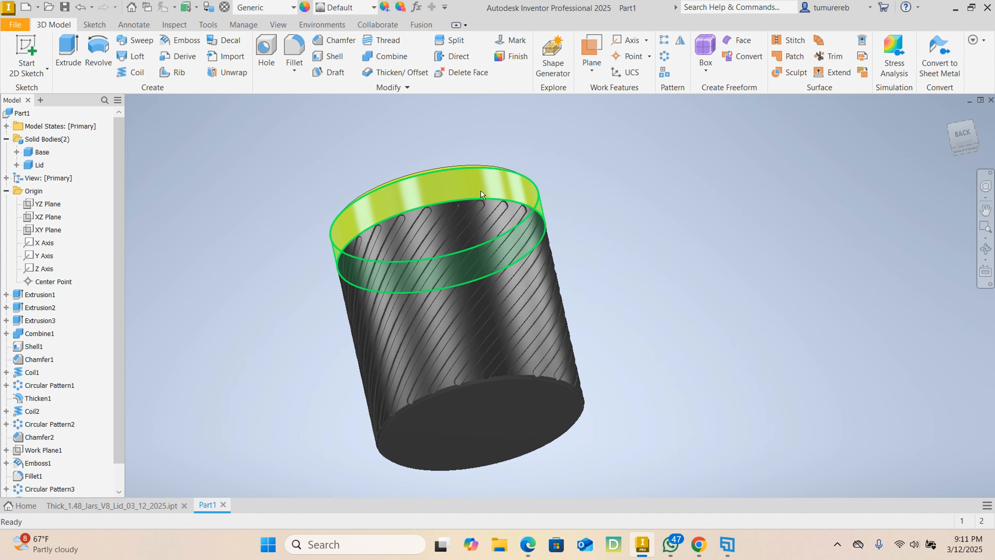
mouse_move(480, 190)
middle_mouse_down("shift")
mouse_move(528, 241)
mouse_move(629, 306)
mouse_move(469, 293)
mouse_move(571, 299)
middle_mouse_up("shift")
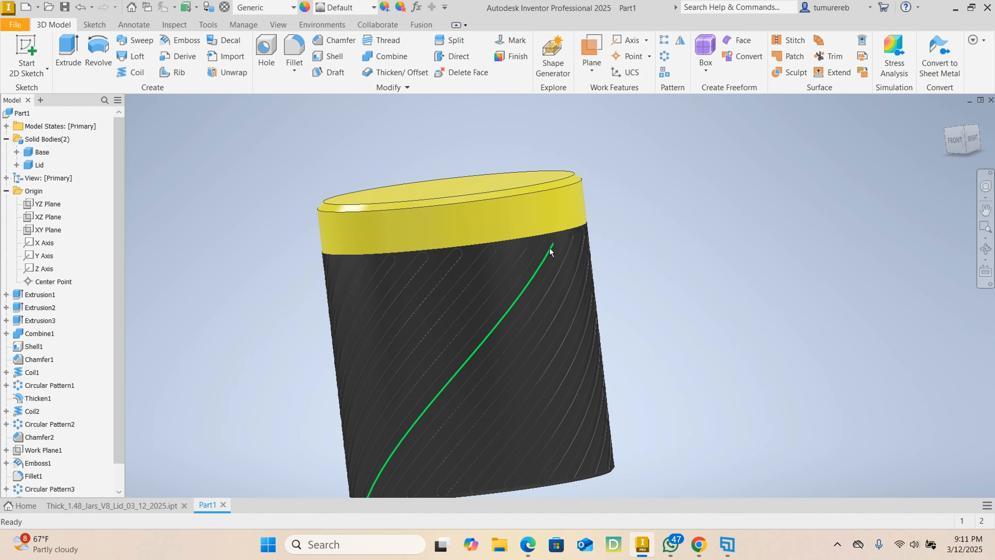
middle_click_drag(551, 251, 668, 243, "shift")
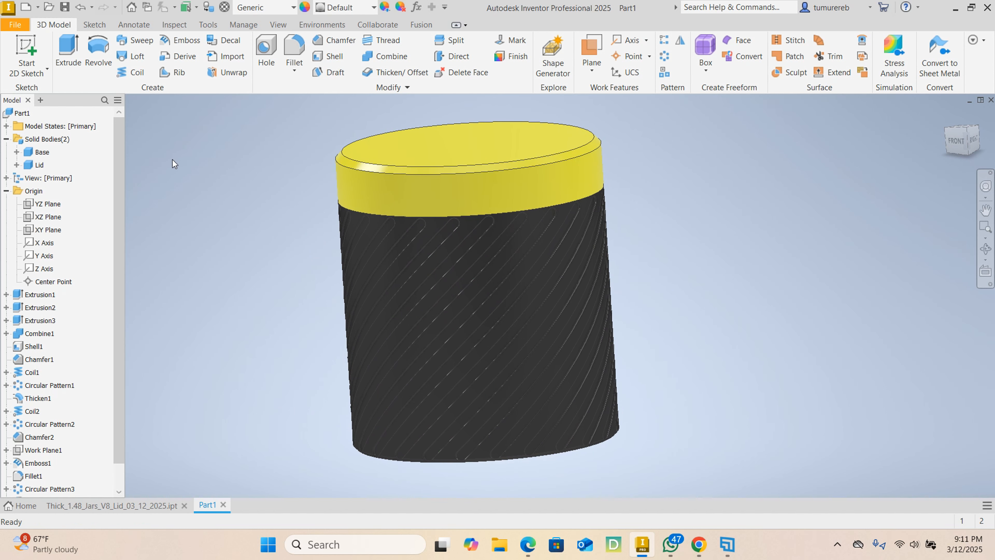
- Look at the reference jar in Thick_1.48_Jars_V8_Lid_03_12_2025.ipt from another angle and return to Part1
left_click(151, 505)
middle_click_drag(705, 320, 489, 289, "shift")
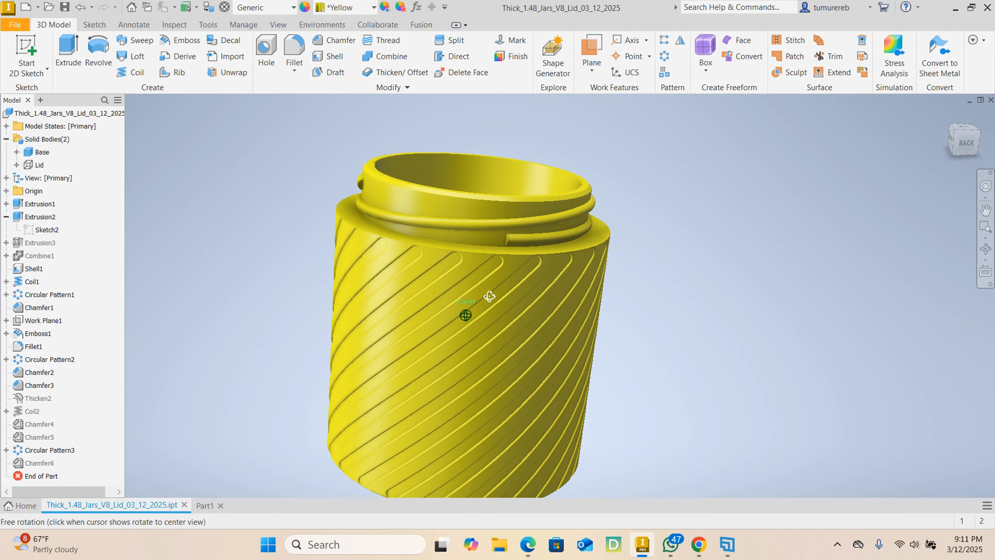
left_click(202, 511)
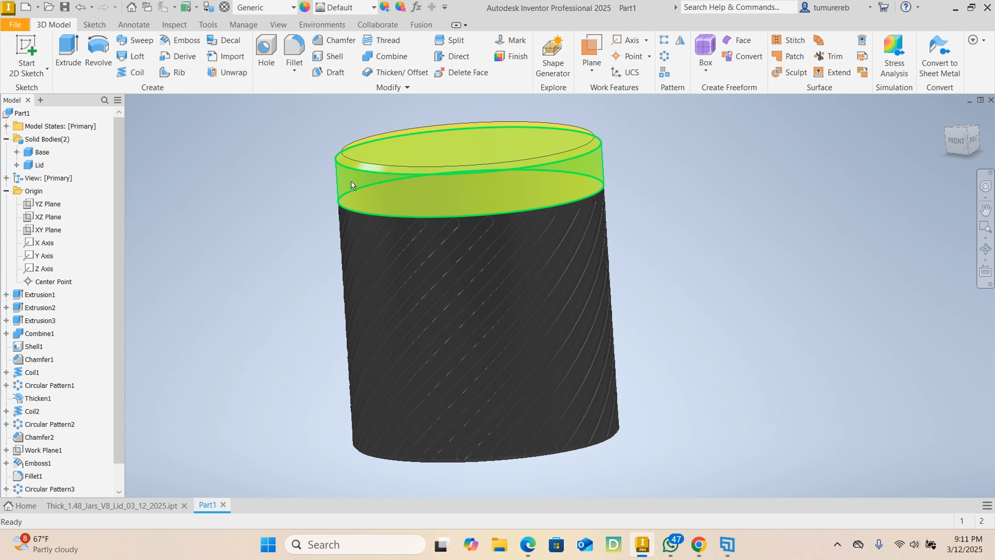
- Set the visual style to Realistic and turn on reflections
left_click(279, 25)
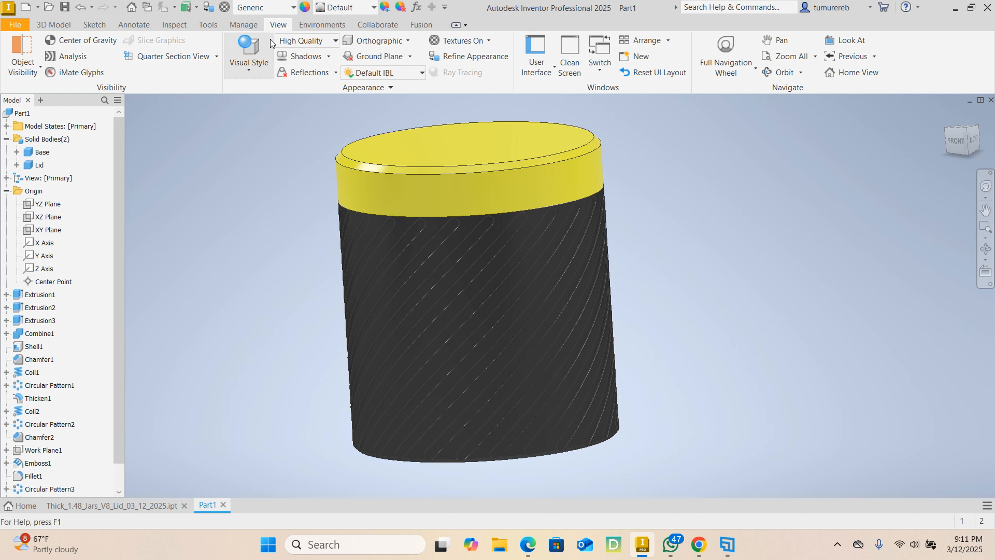
left_click(250, 76)
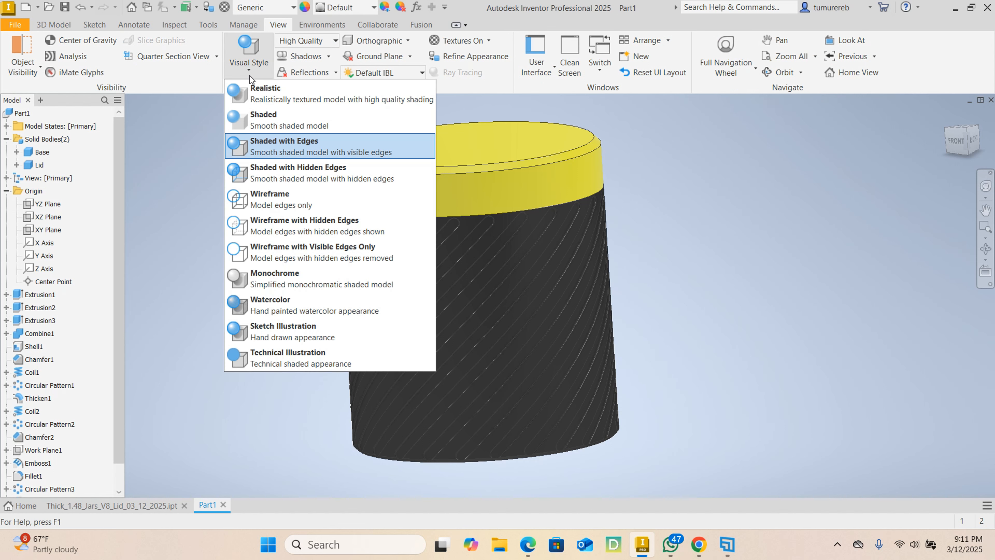
left_click(257, 100)
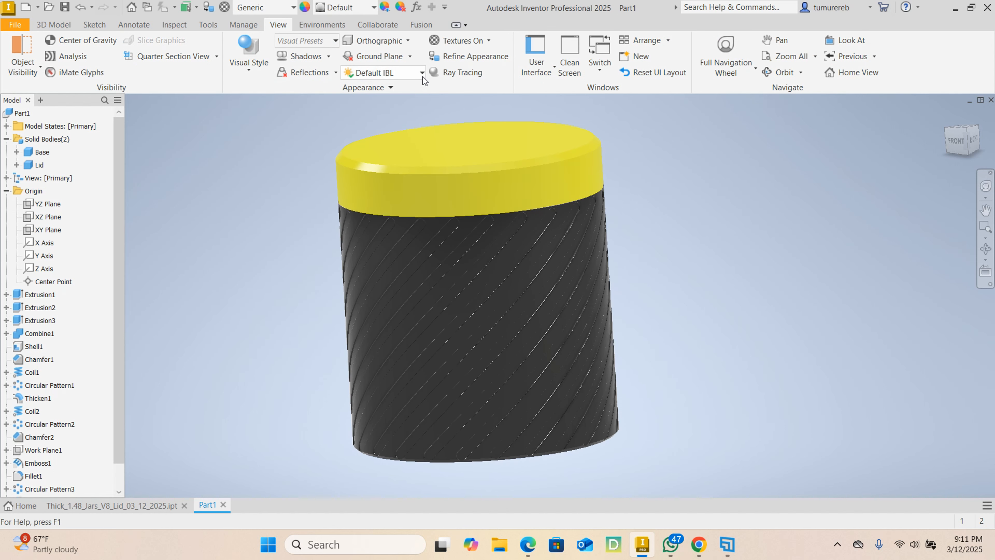
left_click(336, 75)
left_click(314, 88)
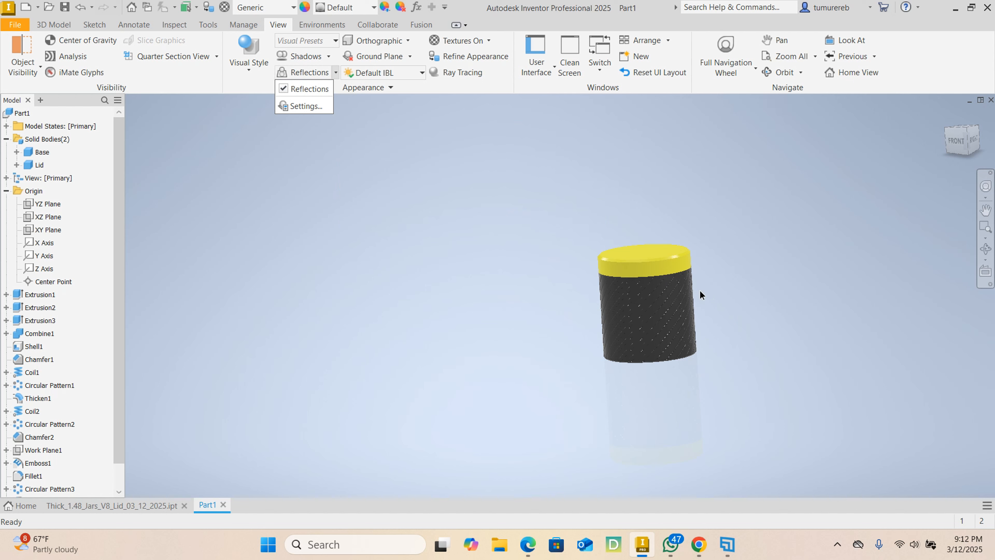
- Change the lighting style to Photo Booth and check how the closed jar looks under it
left_click(420, 73)
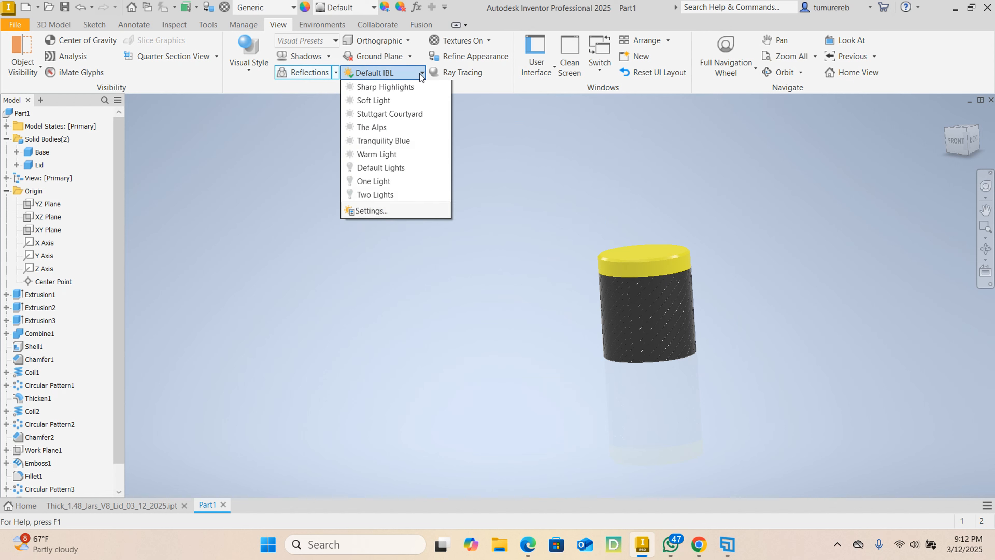
left_click(420, 73)
left_click(420, 73)
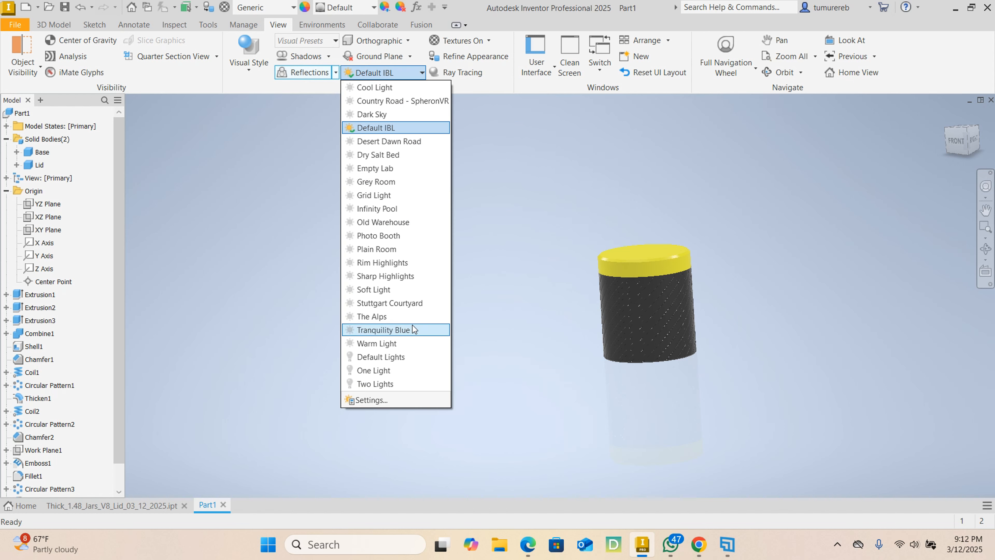
left_click(499, 168)
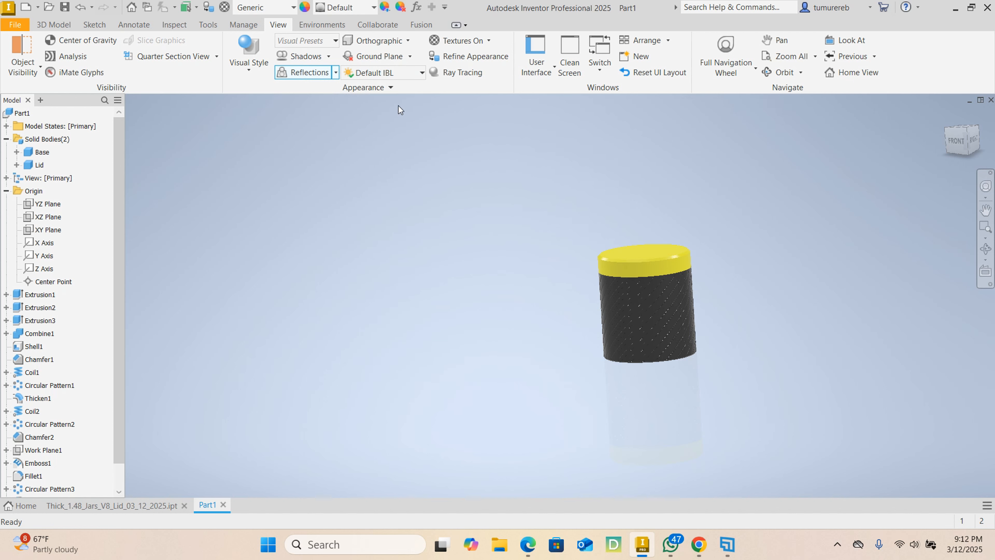
left_click(410, 73)
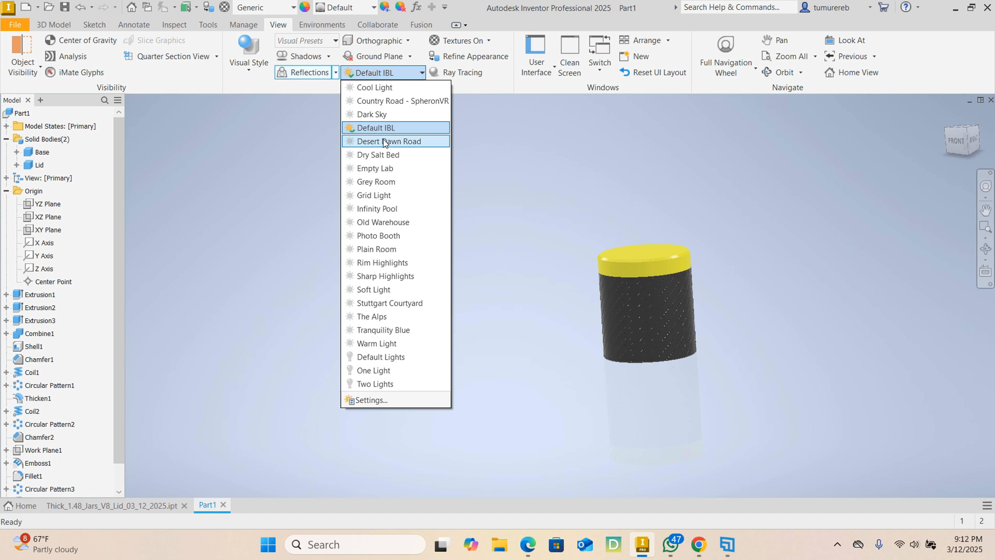
left_click(386, 235)
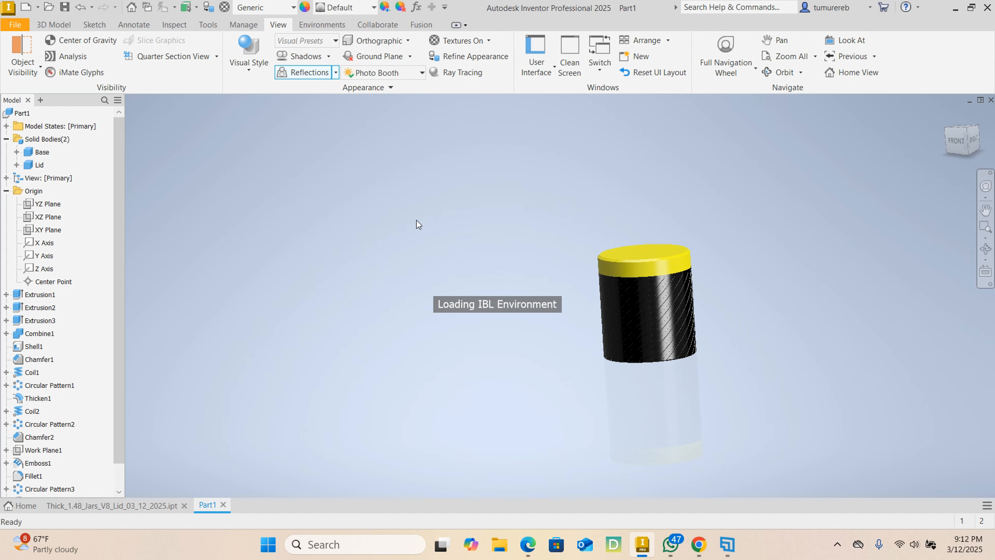
middle_click_drag(774, 278, 626, 243)
scroll(474, 262, "up", 5)
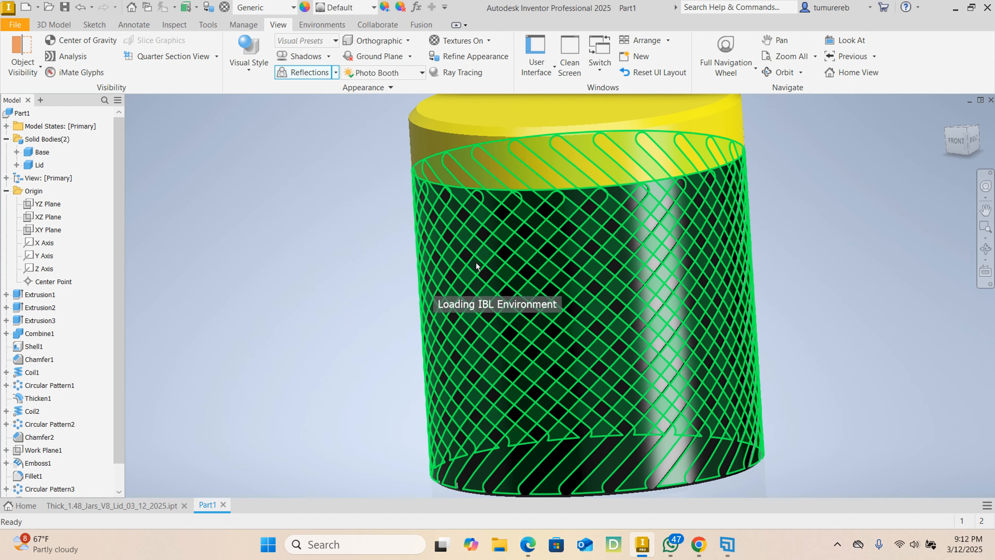
scroll(476, 262, "down", 3)
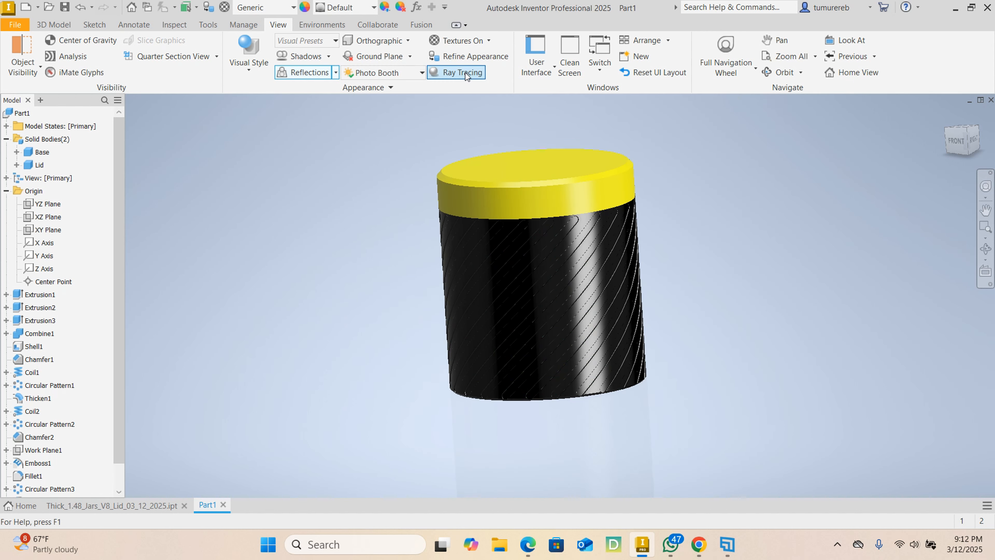
- Switch the view projection to Perspective and enable ray tracing on the turned jar
left_click(404, 42)
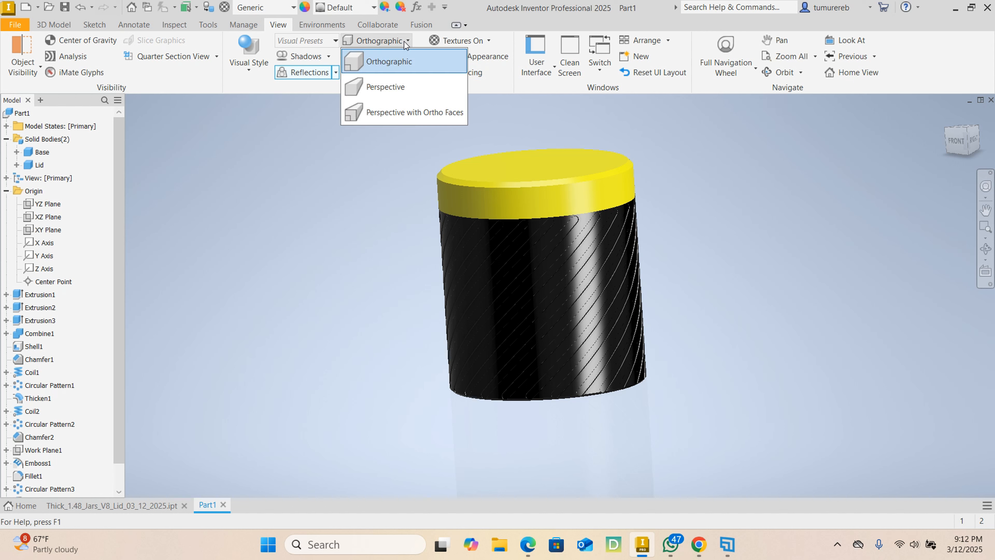
left_click(403, 92)
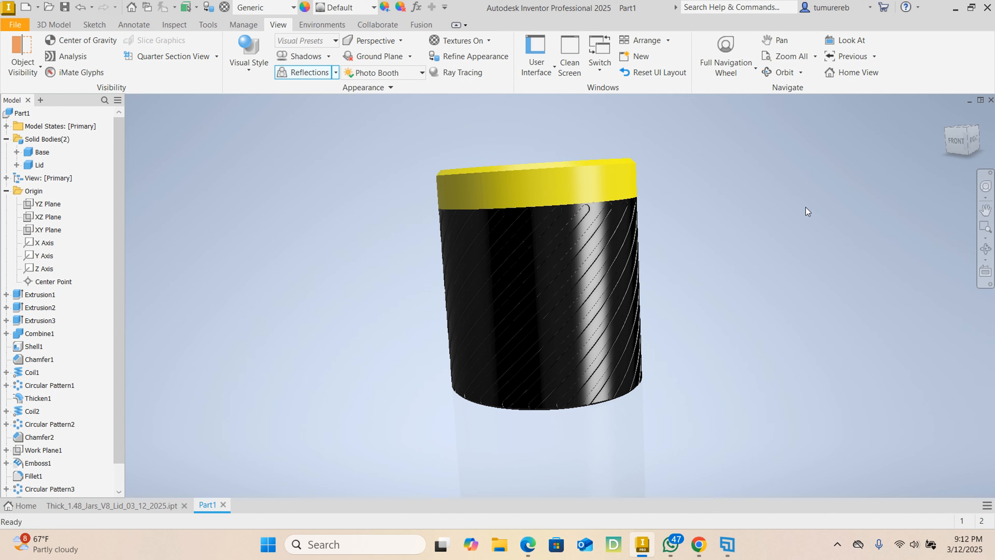
middle_click_drag(806, 207, 584, 235, "shift")
middle_click_drag(685, 210, 685, 244)
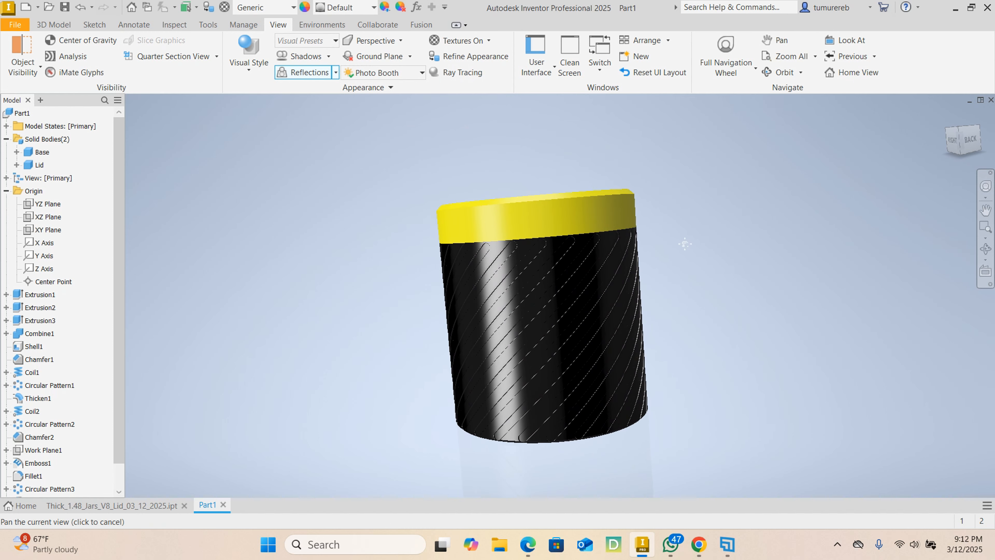
left_click(463, 72)
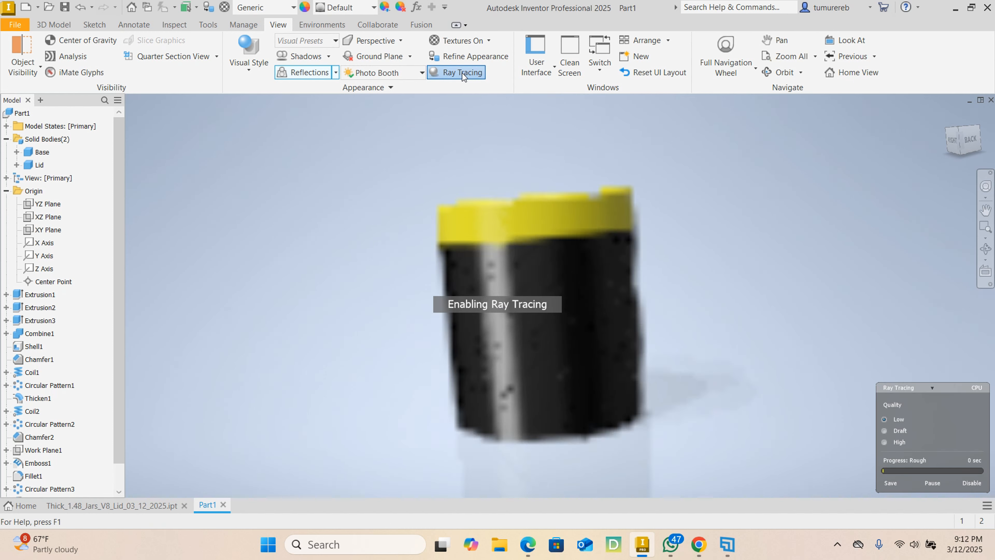
- Set the ray tracing quality to High and check the closed jar's rendering from different angles
left_click(884, 442)
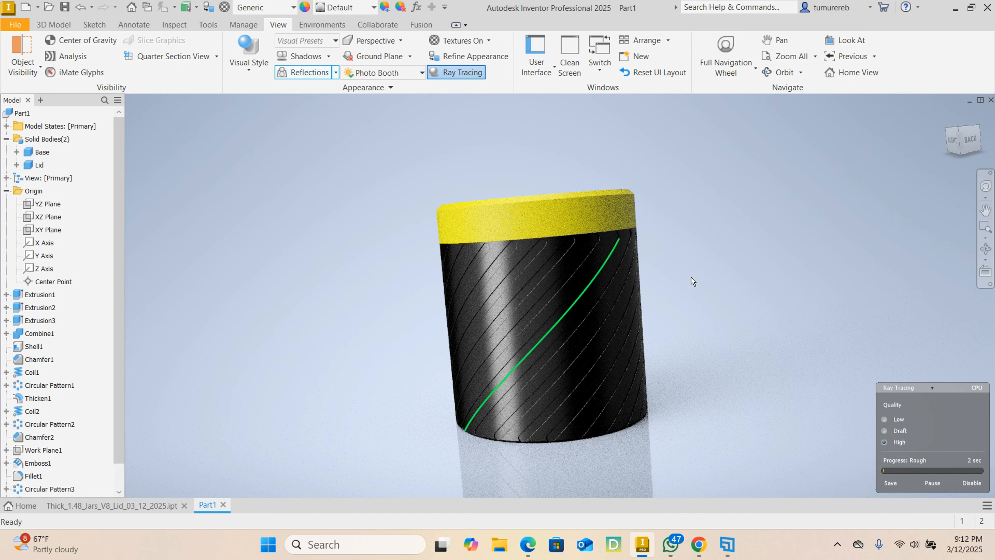
mouse_move(705, 327)
middle_mouse_down("shift")
mouse_move(681, 298)
mouse_move(724, 293)
mouse_move(718, 285)
mouse_move(635, 263)
middle_mouse_up("shift")
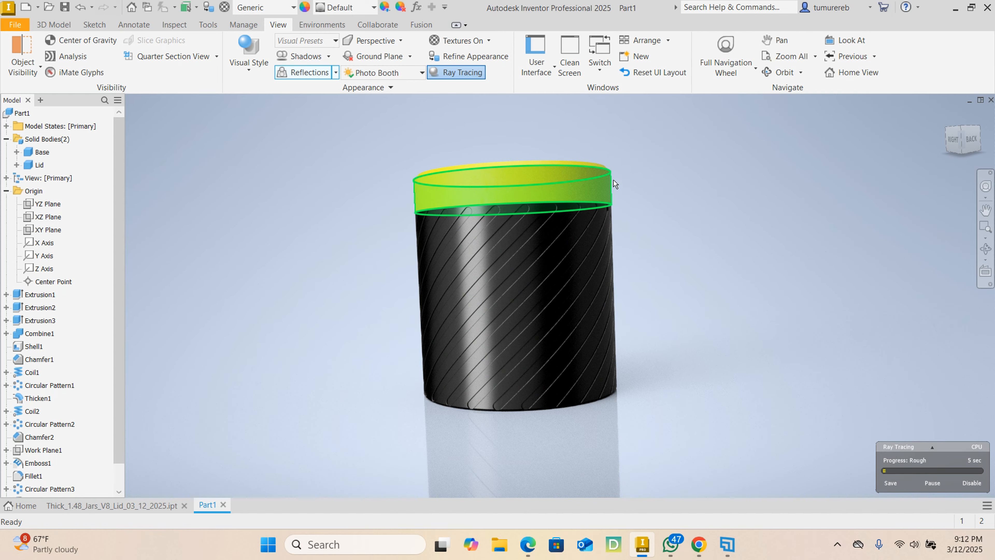
mouse_move(645, 230)
middle_mouse_down("shift")
mouse_move(604, 229)
mouse_move(568, 205)
middle_mouse_up("shift")
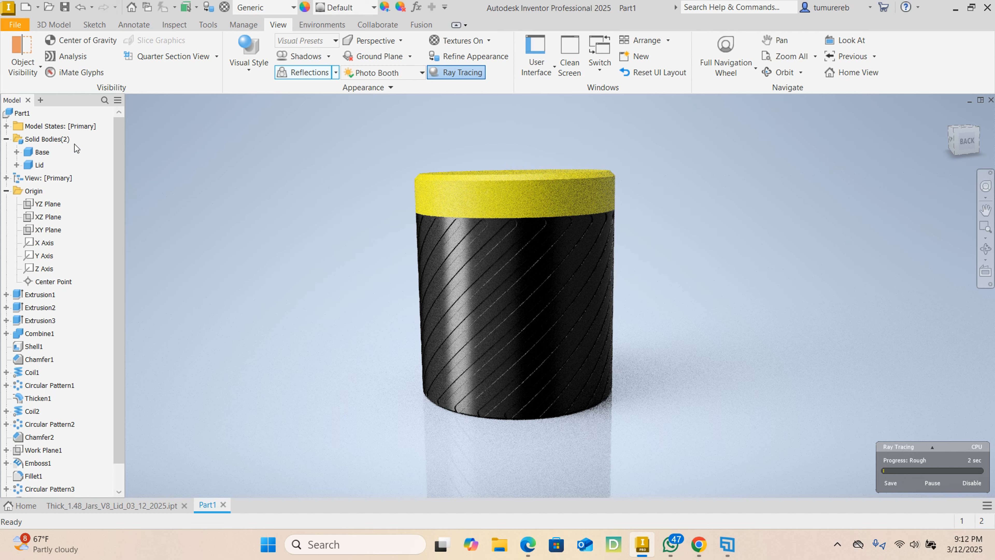
- Collapse the Origin folder in the feature tree and inspect the ray-traced jar's grooved side and lid top
left_click(7, 191)
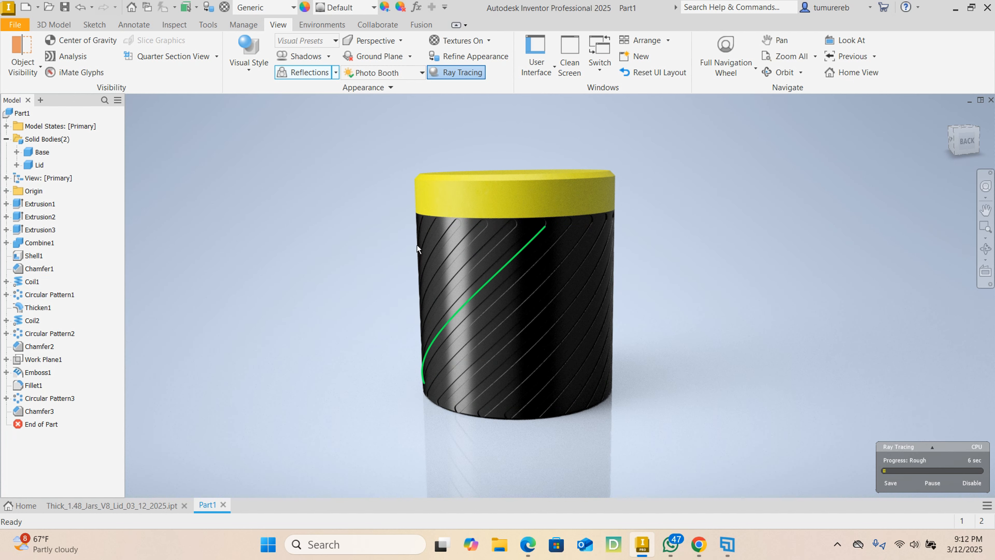
left_click(53, 25)
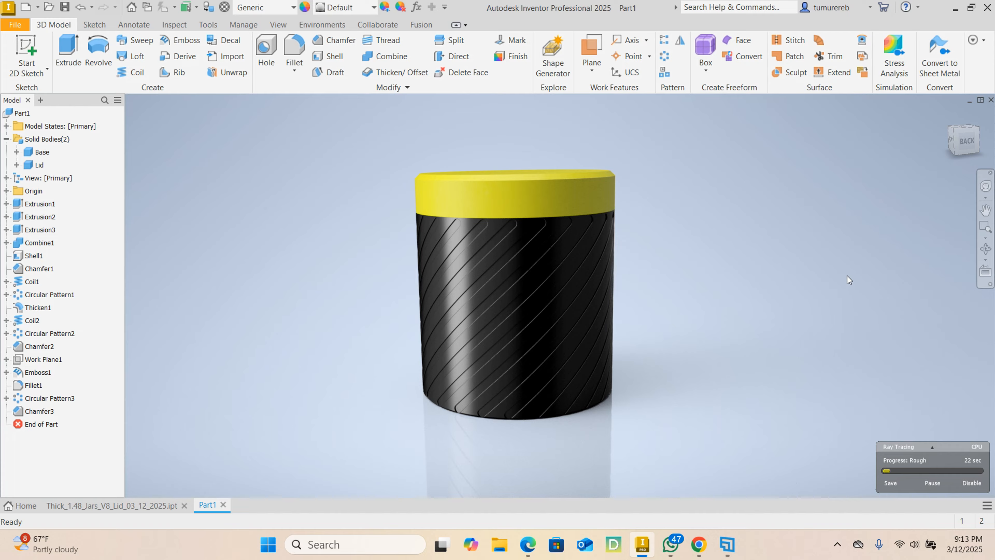
mouse_move(840, 280)
middle_mouse_down("shift")
mouse_move(728, 267)
mouse_move(726, 251)
middle_mouse_up("shift")
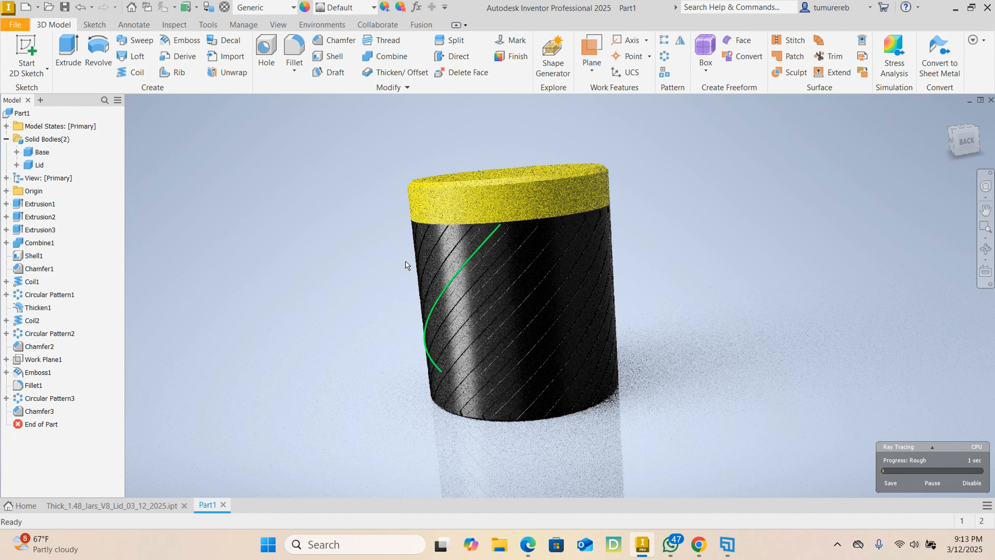
middle_click_drag(371, 254, 479, 284, "shift")
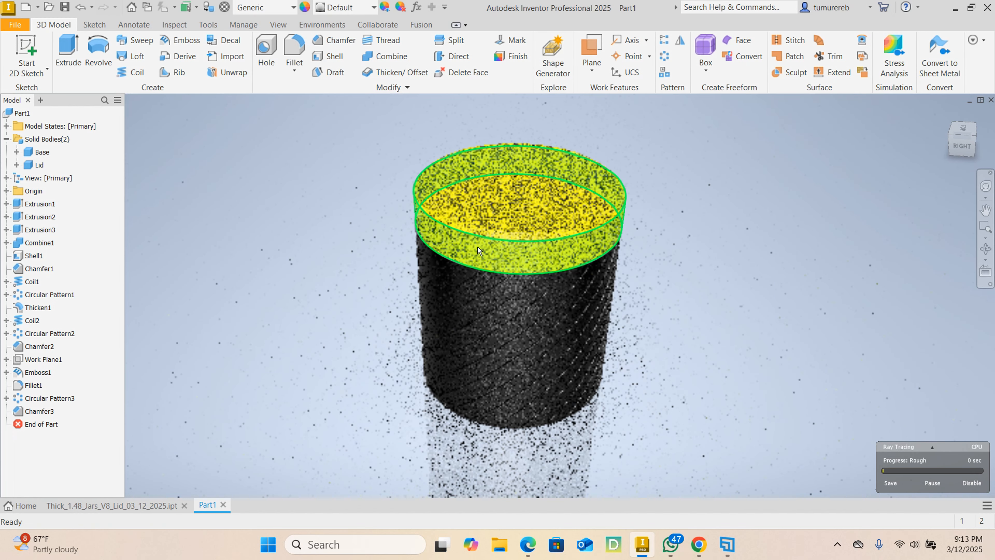
- Hide the Lid solid body and inspect the exposed threaded neck of the base
left_click(40, 165)
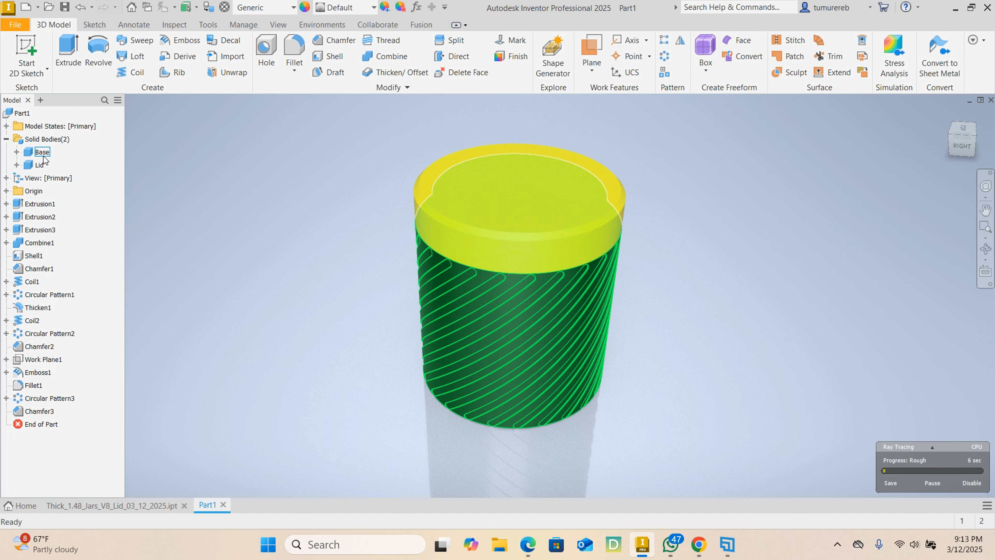
left_click(42, 153, "ctrl")
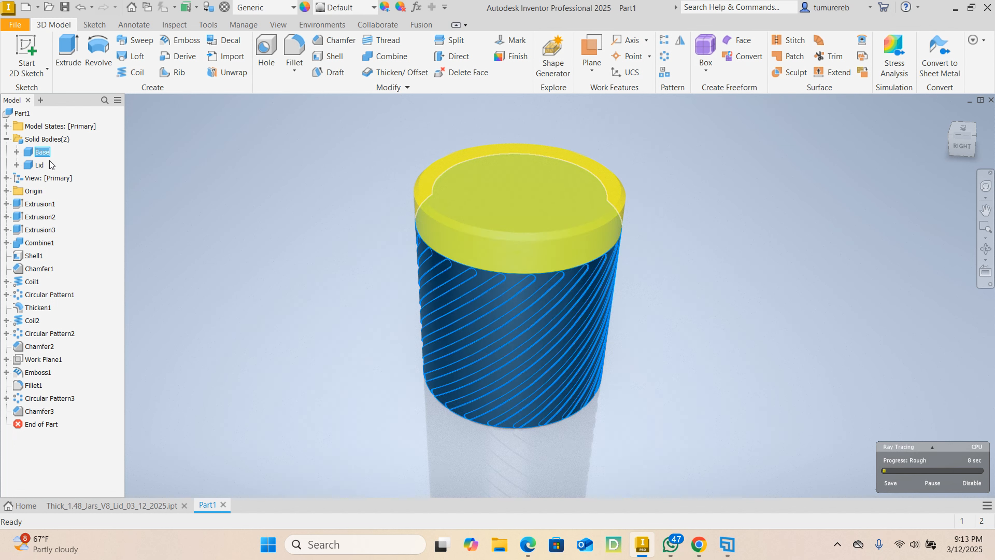
right_click(43, 165)
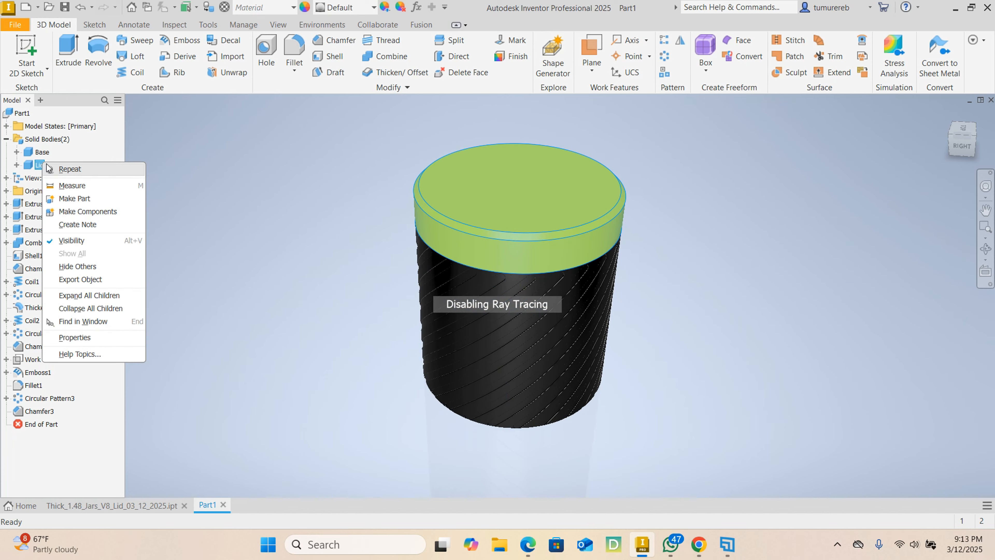
left_click(77, 241)
mouse_move(788, 219)
middle_mouse_down("shift")
mouse_move(515, 238)
mouse_move(470, 296)
mouse_move(630, 298)
mouse_move(578, 286)
middle_mouse_up("shift")
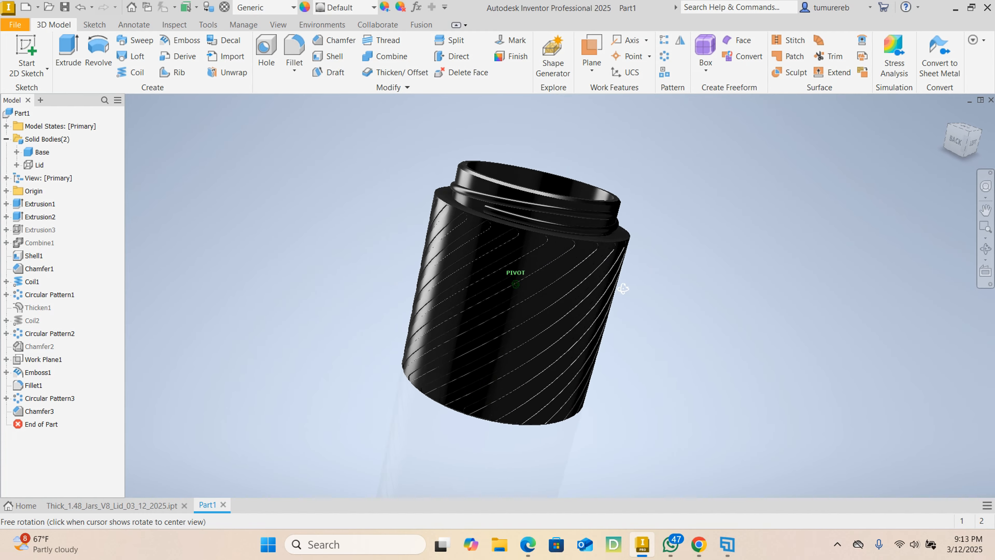
middle_click_drag(694, 258, 713, 104, "shift")
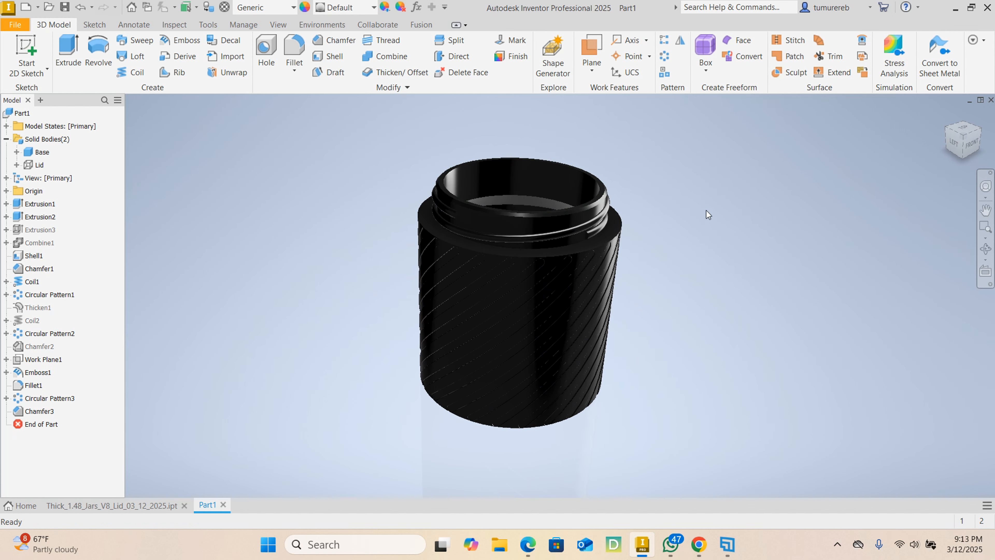
middle_click_drag(706, 211, 684, 205, "shift")
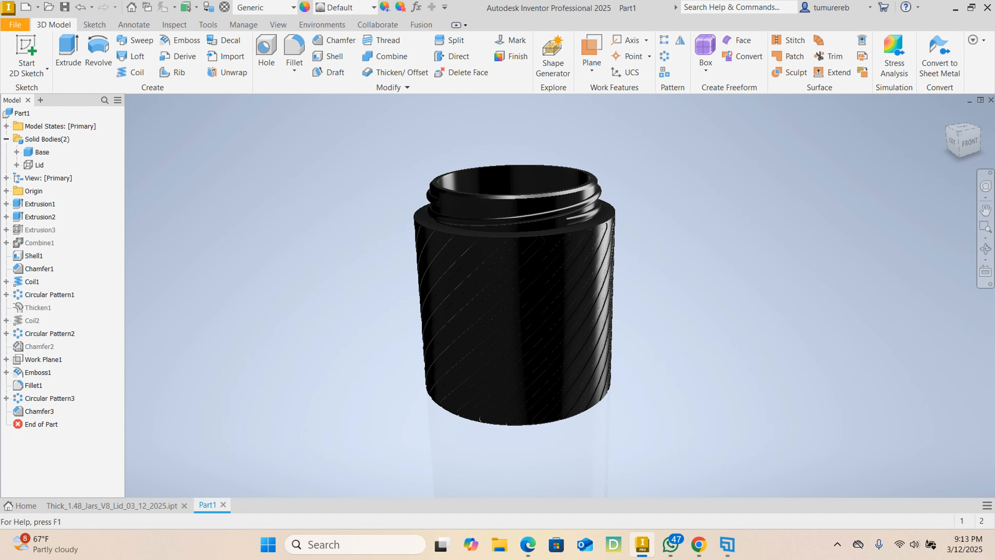
right_click(718, 327)
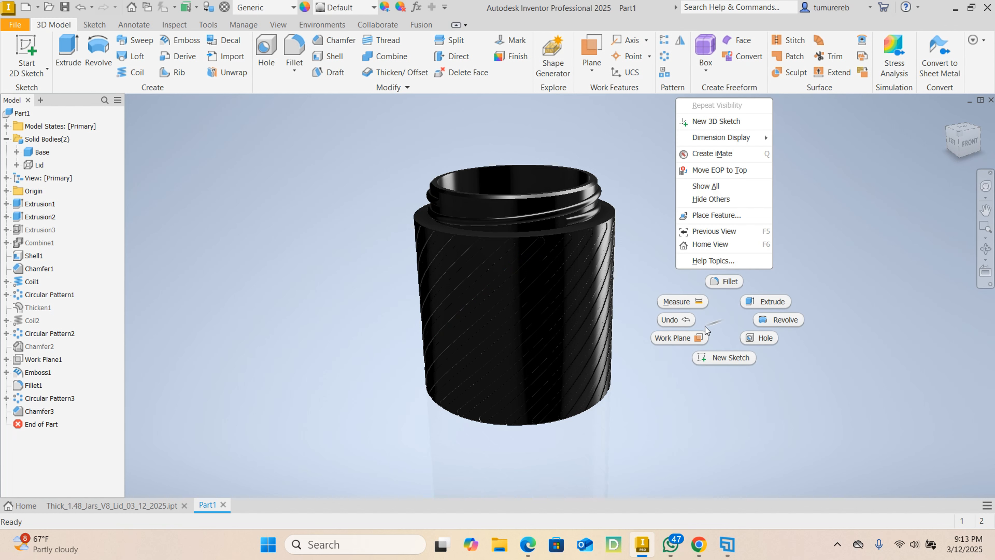
key("Escape")
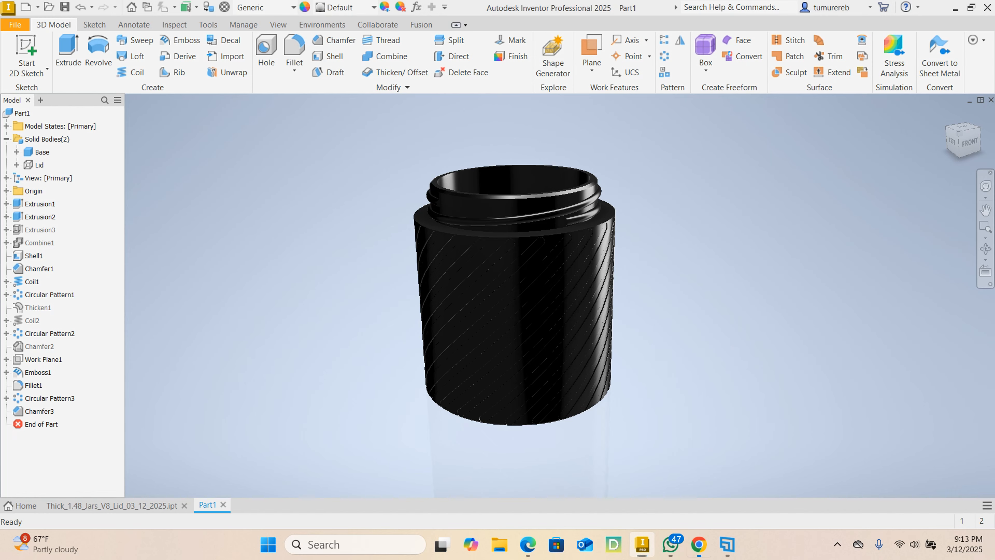
- Switch to Chrome and review the threaded jar page and neighbouring projects in the Student Portfolio PDF
left_click_drag(994, 306, 544, 118)
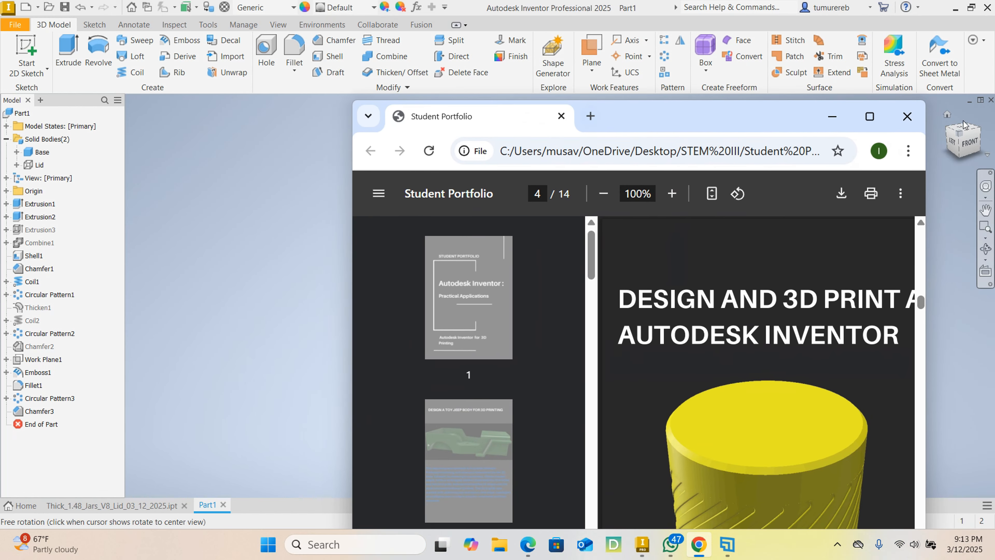
left_click(870, 116)
scroll(762, 214, "down", 5)
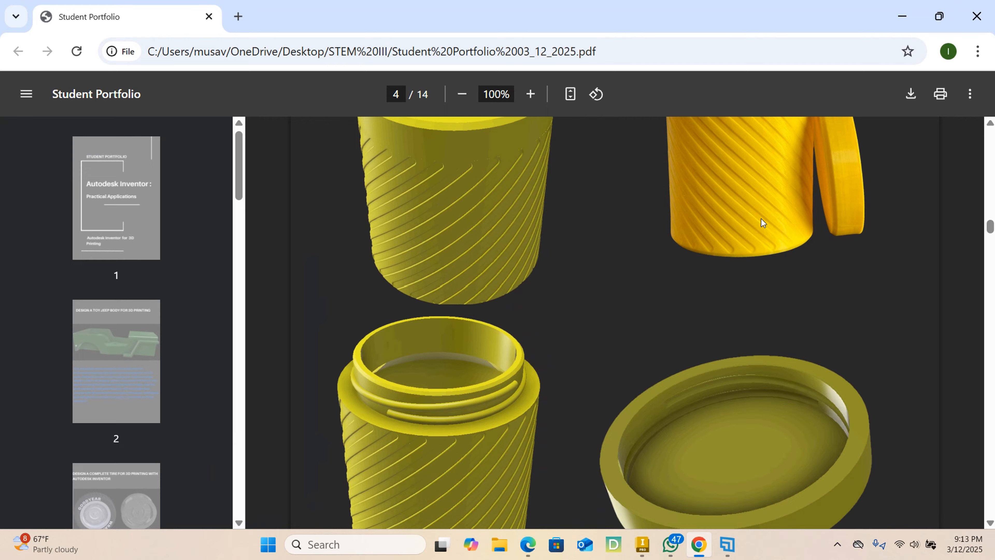
scroll(762, 219, "up", 4)
scroll(761, 218, "down", 7)
scroll(762, 219, "down", 8)
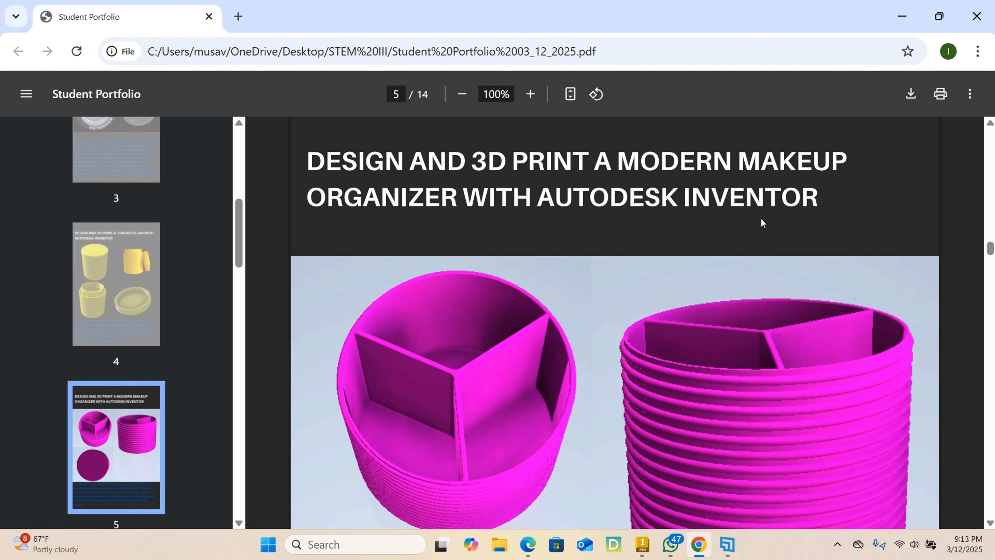
scroll(761, 219, "up", 15)
scroll(762, 217, "down", 1)
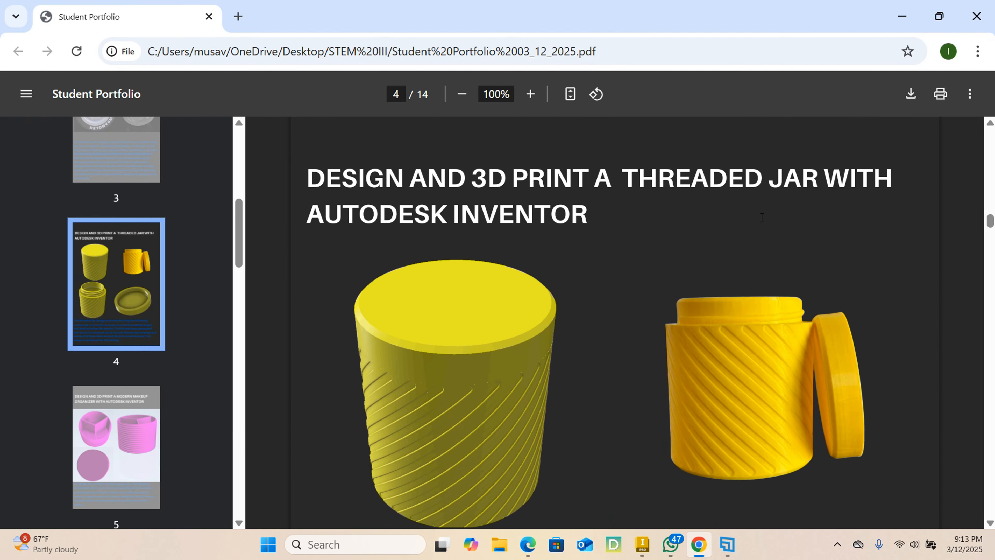
scroll(762, 217, "up", 20)
scroll(762, 218, "up", 20)
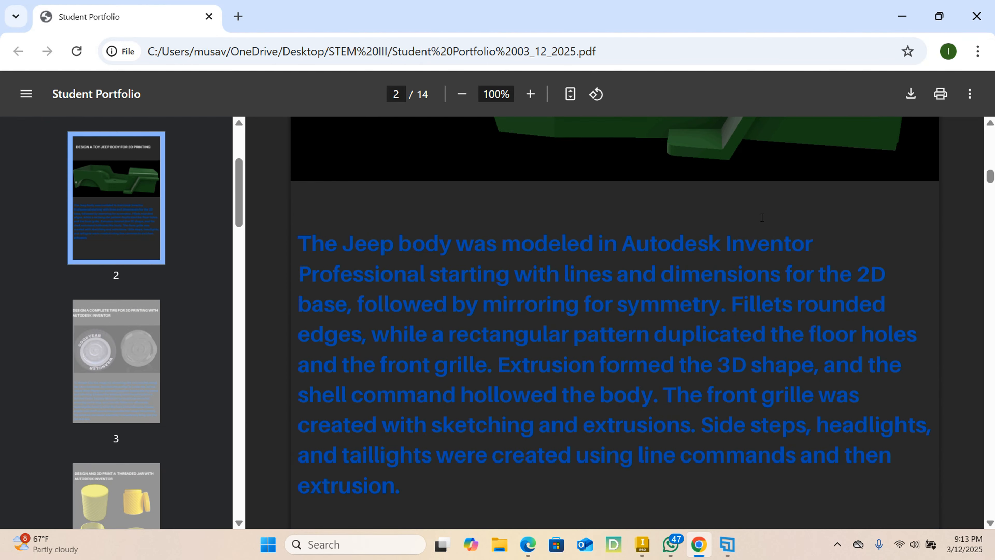
scroll(763, 223, "up", 2)
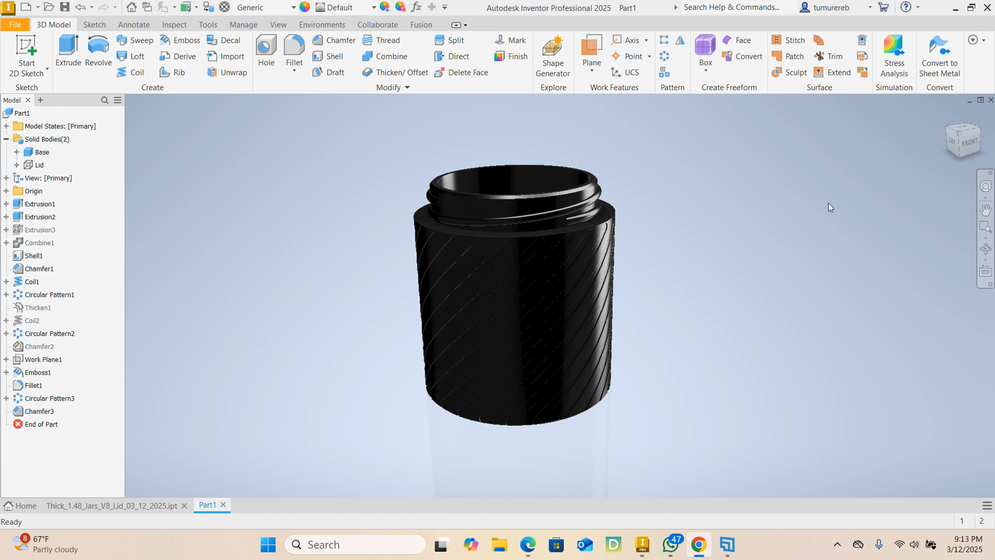
- Return to Part1 in Inventor and examine the open base's neck threads, interior and engraved grooves from all sides
middle_click_drag(745, 238, 598, 246, "shift")
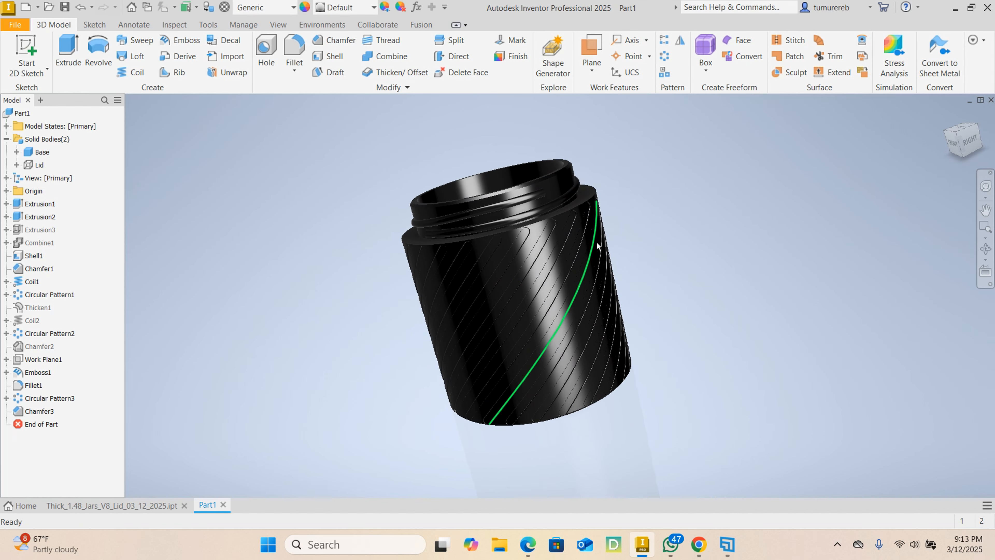
middle_click_drag(703, 250, 666, 250, "shift")
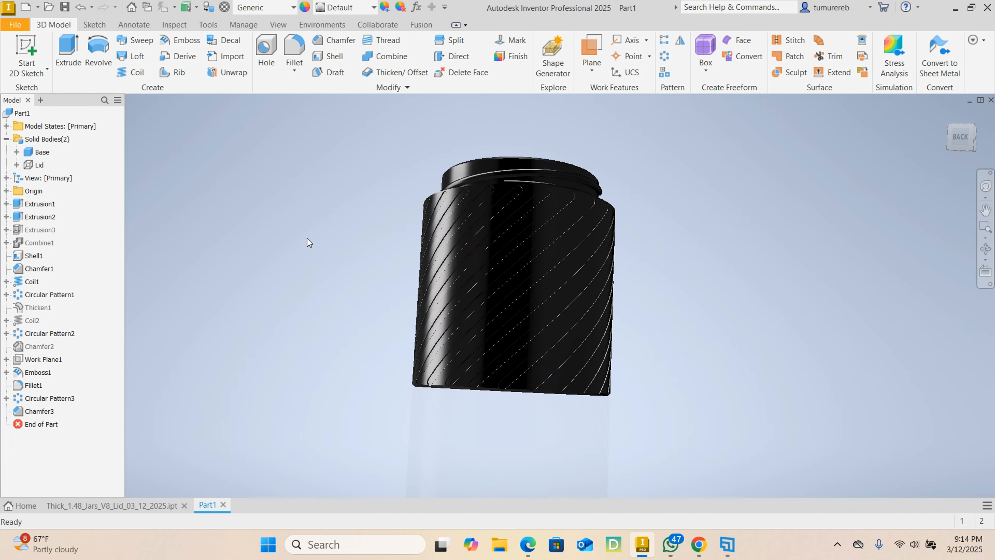
middle_click_drag(307, 238, 684, 258, "shift")
middle_click_drag(337, 233, 537, 235, "shift")
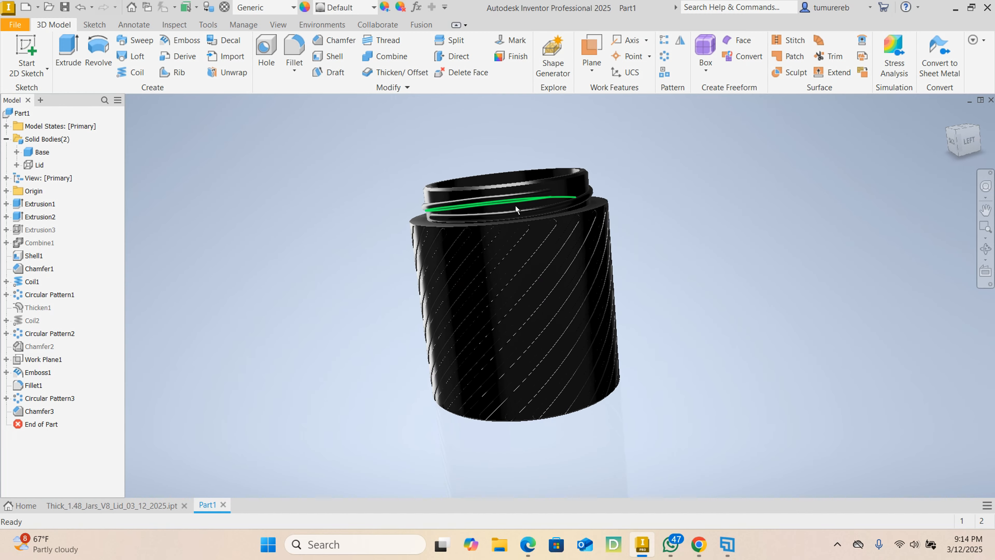
middle_click_drag(635, 203, 396, 222, "shift")
middle_click_drag(679, 201, 439, 198, "shift")
mouse_move(663, 196)
middle_mouse_down("shift")
mouse_move(436, 196)
mouse_move(391, 223)
middle_mouse_up("shift")
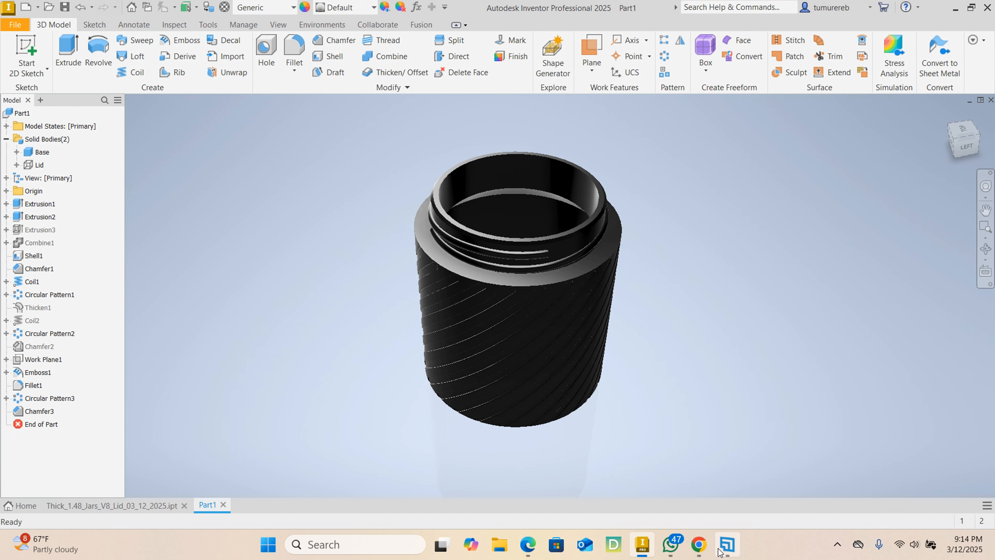
mouse_move(724, 552)
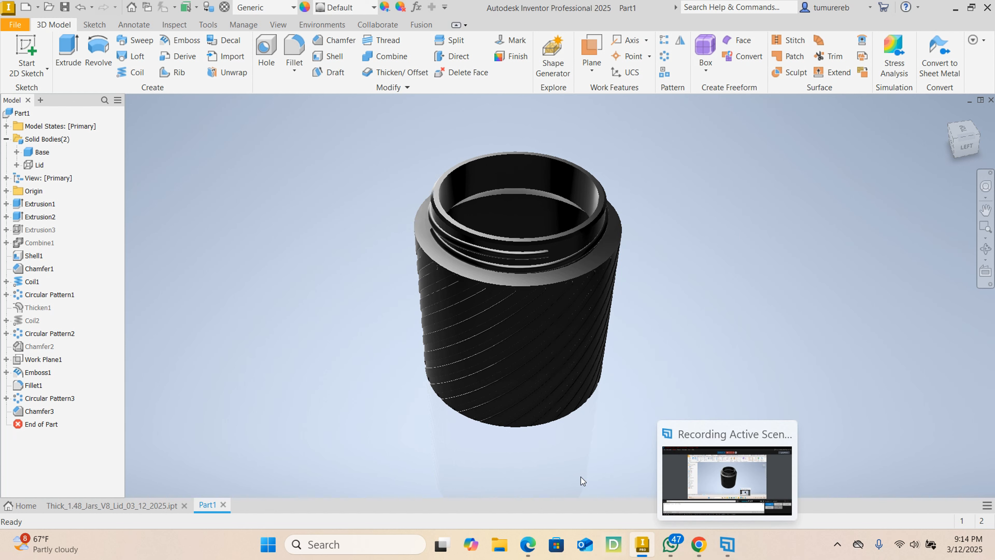